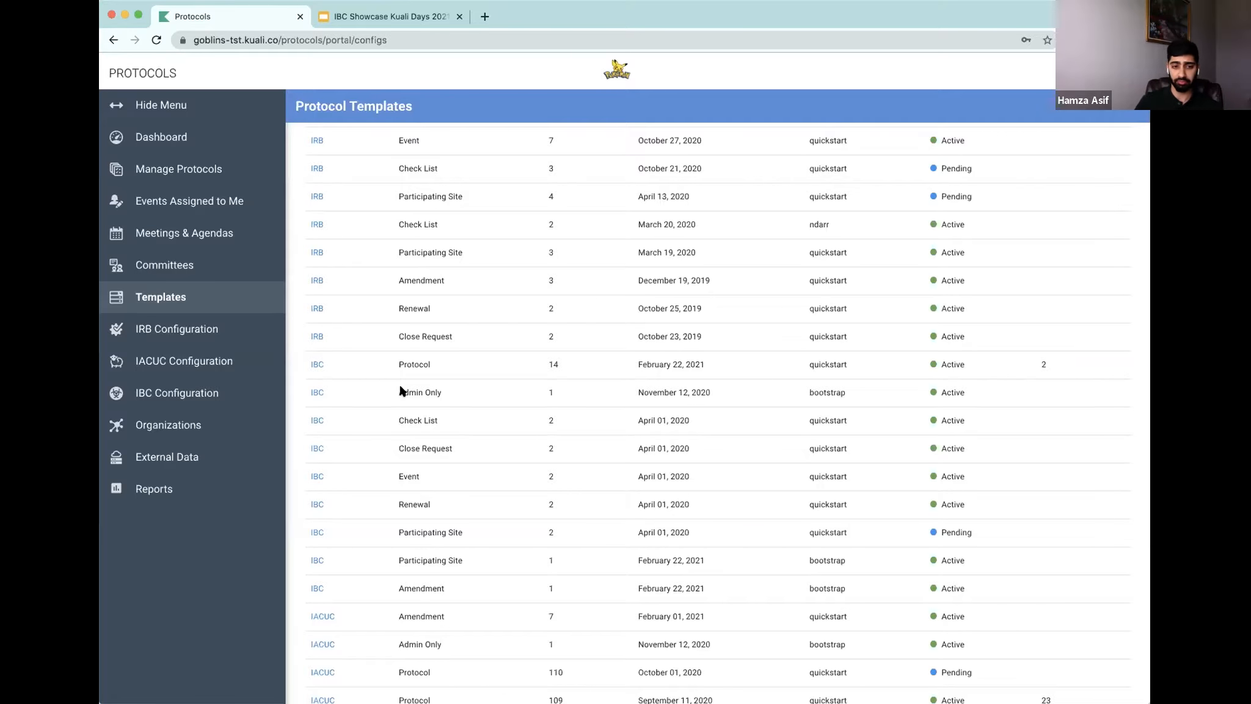
Step: Open the IBC Protocol template and review its form and roles
{"action": "scroll", "coordinate": [407, 388], "scroll_direction": "down", "scroll_amount": 1}
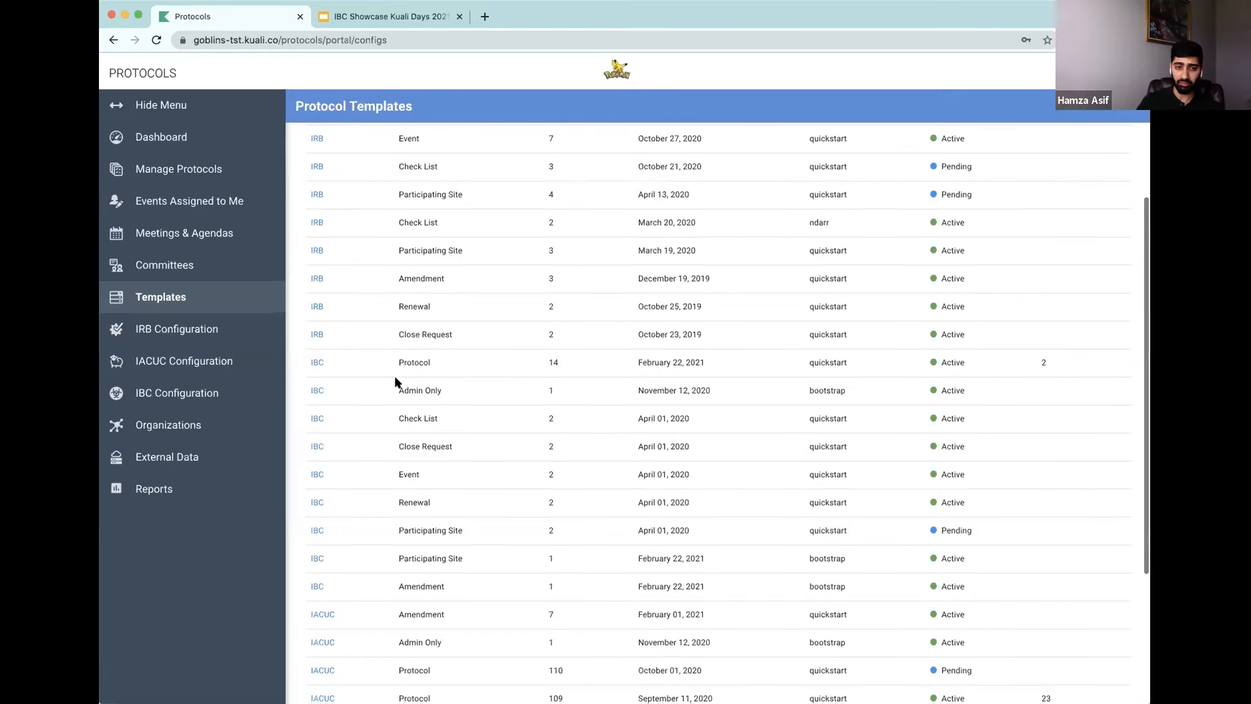
{"action": "left_click", "coordinate": [316, 363]}
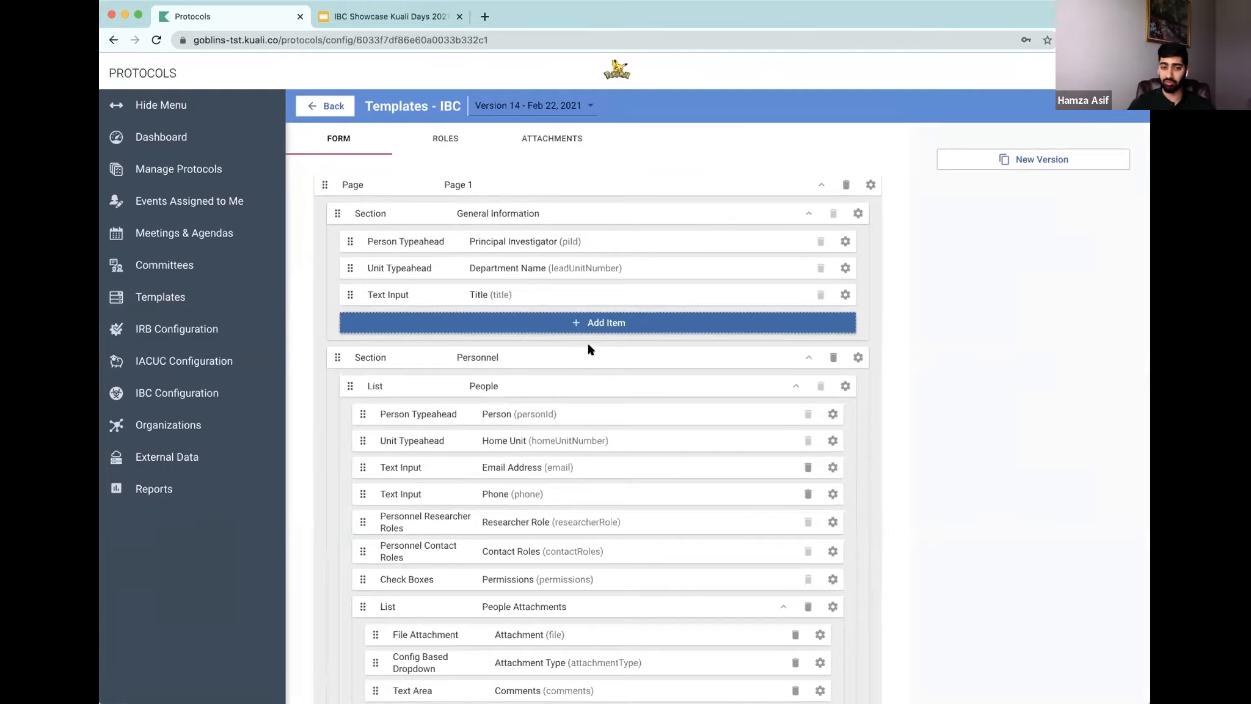
{"action": "scroll", "coordinate": [590, 349], "scroll_direction": "down", "scroll_amount": 2}
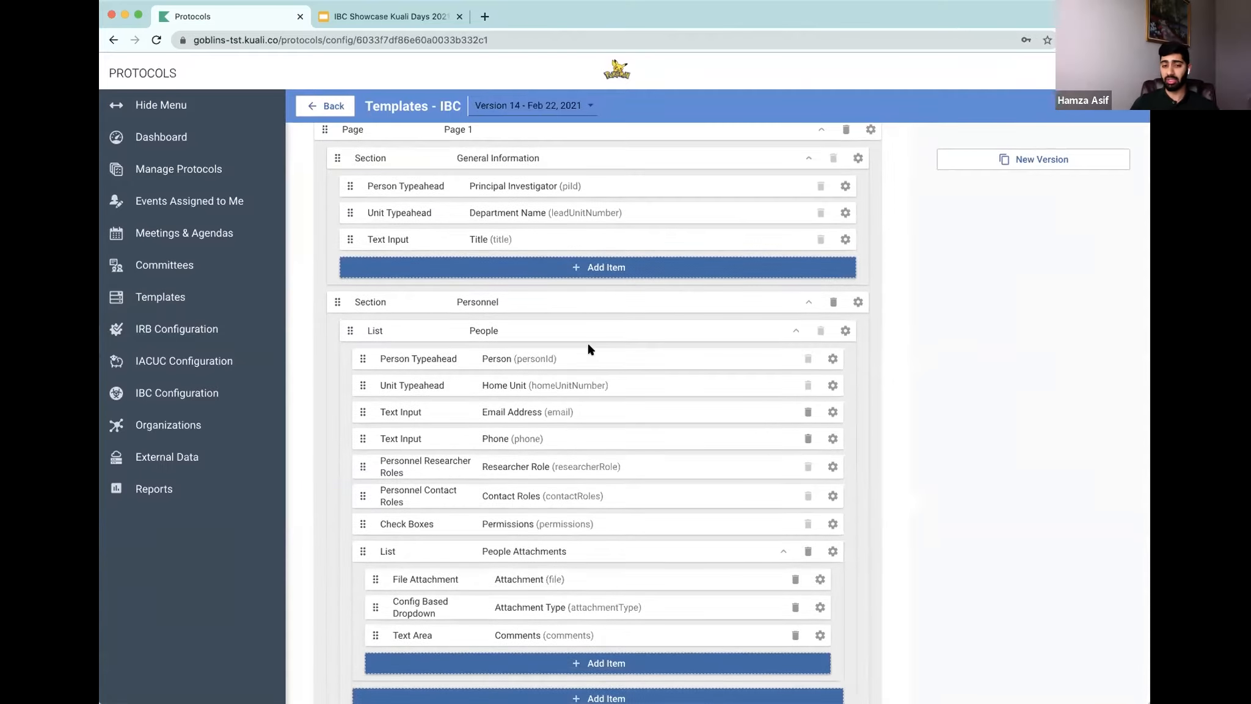
{"action": "scroll", "coordinate": [620, 414], "scroll_direction": "down", "scroll_amount": 1}
{"action": "scroll", "coordinate": [620, 413], "scroll_direction": "up", "scroll_amount": 3}
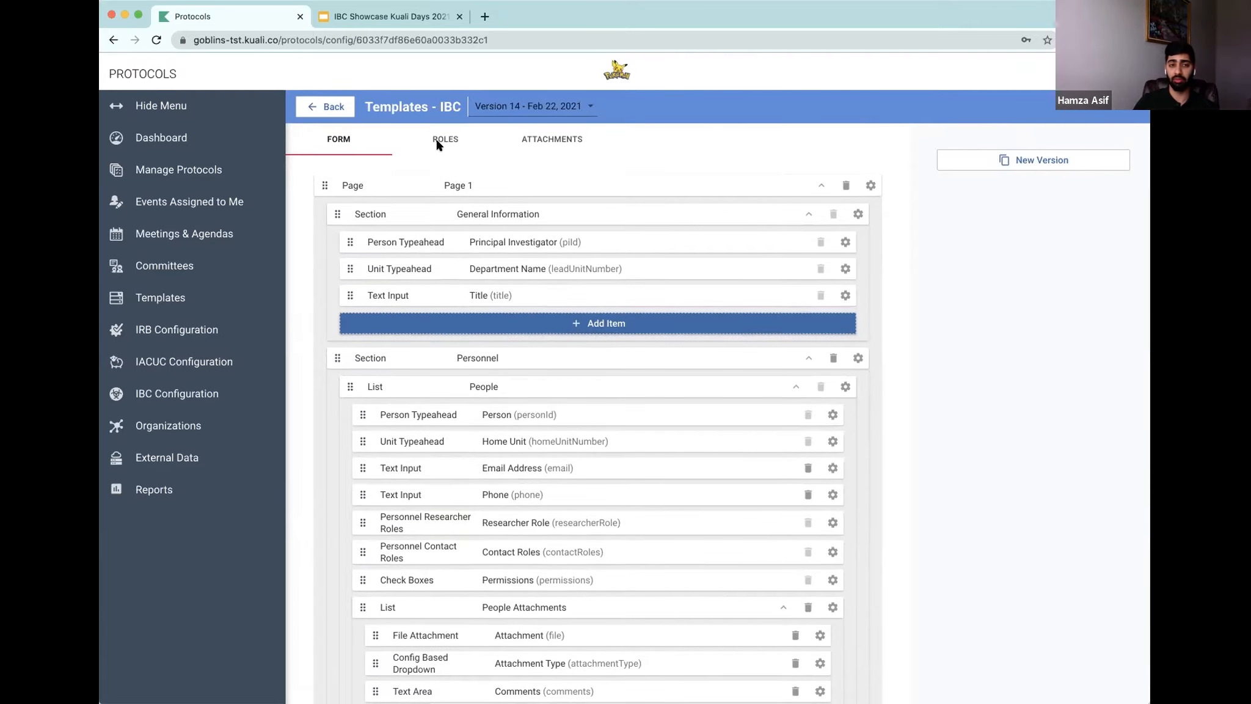
{"action": "left_click", "coordinate": [440, 140]}
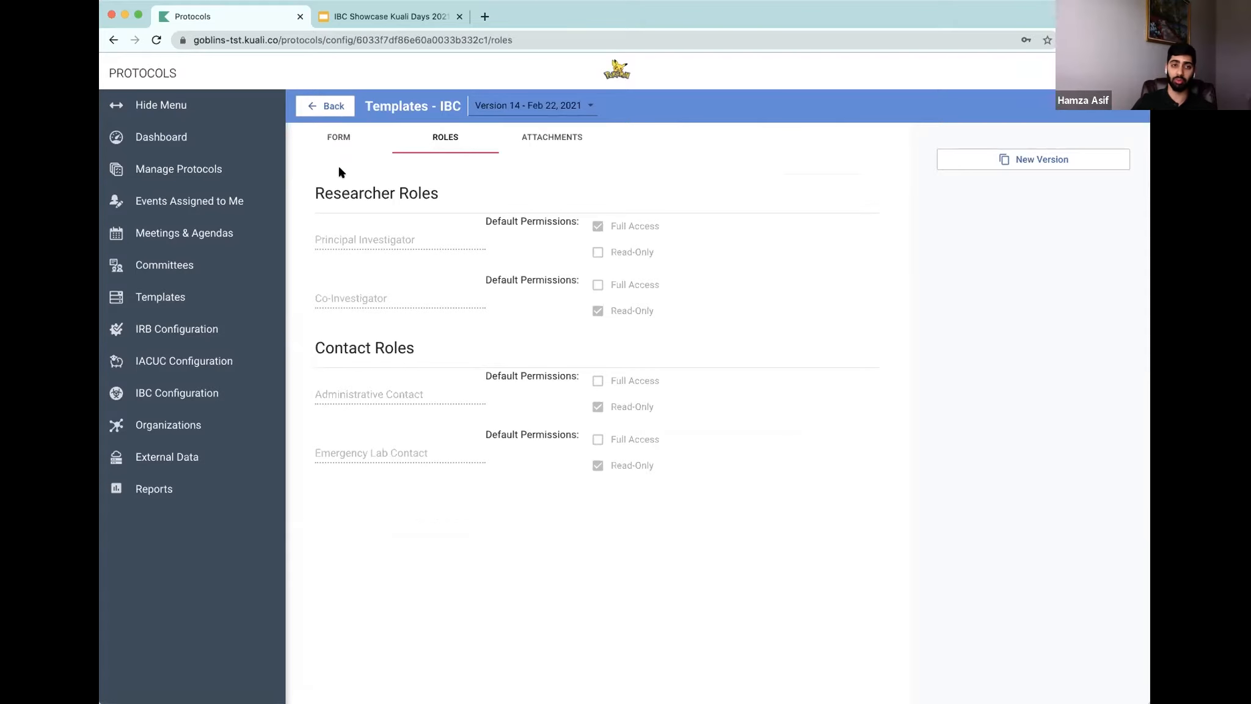
{"action": "left_click", "coordinate": [326, 132]}
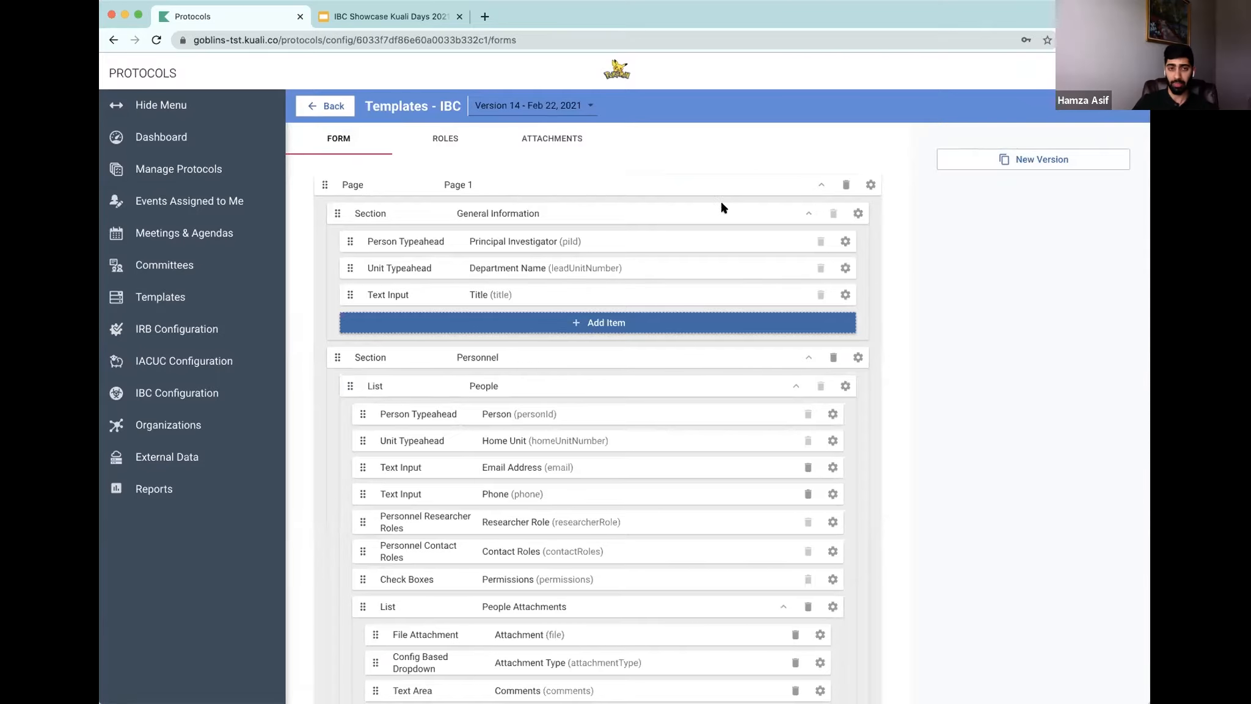
{"action": "left_click", "coordinate": [427, 137]}
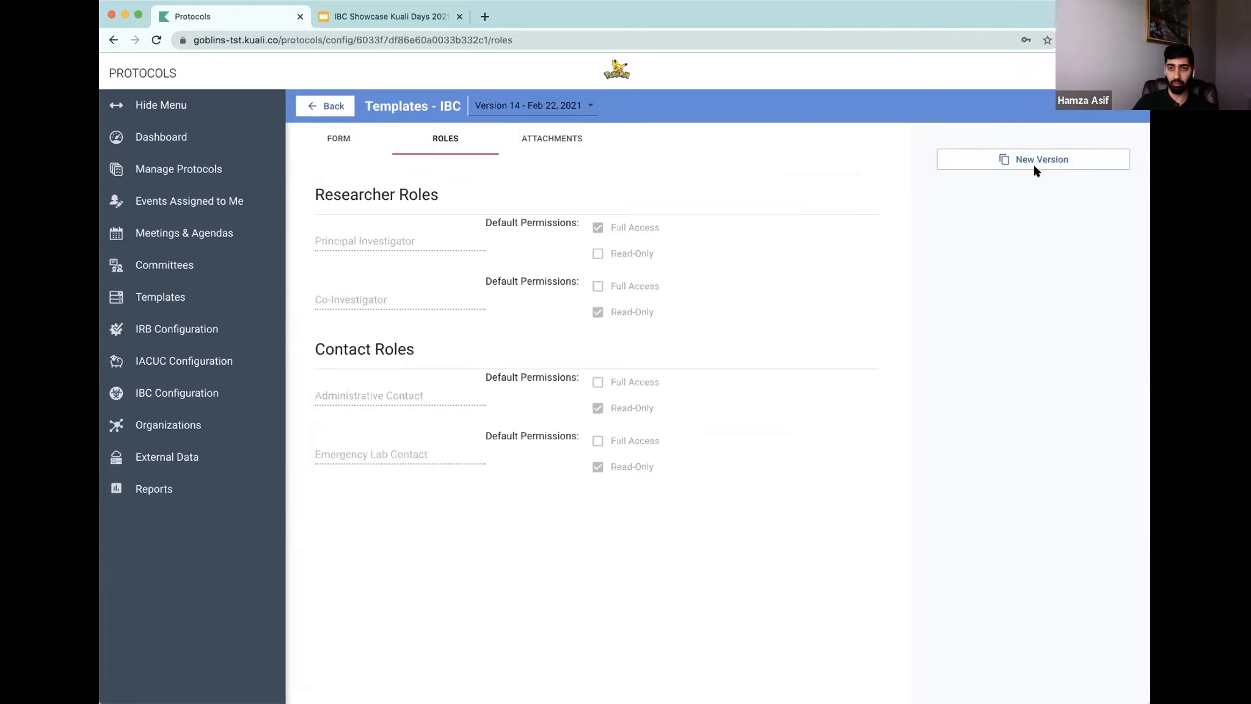
Step: Create a new version of the IBC Protocol template and switch to its roles
{"action": "left_click", "coordinate": [1040, 160]}
{"action": "left_click", "coordinate": [338, 144]}
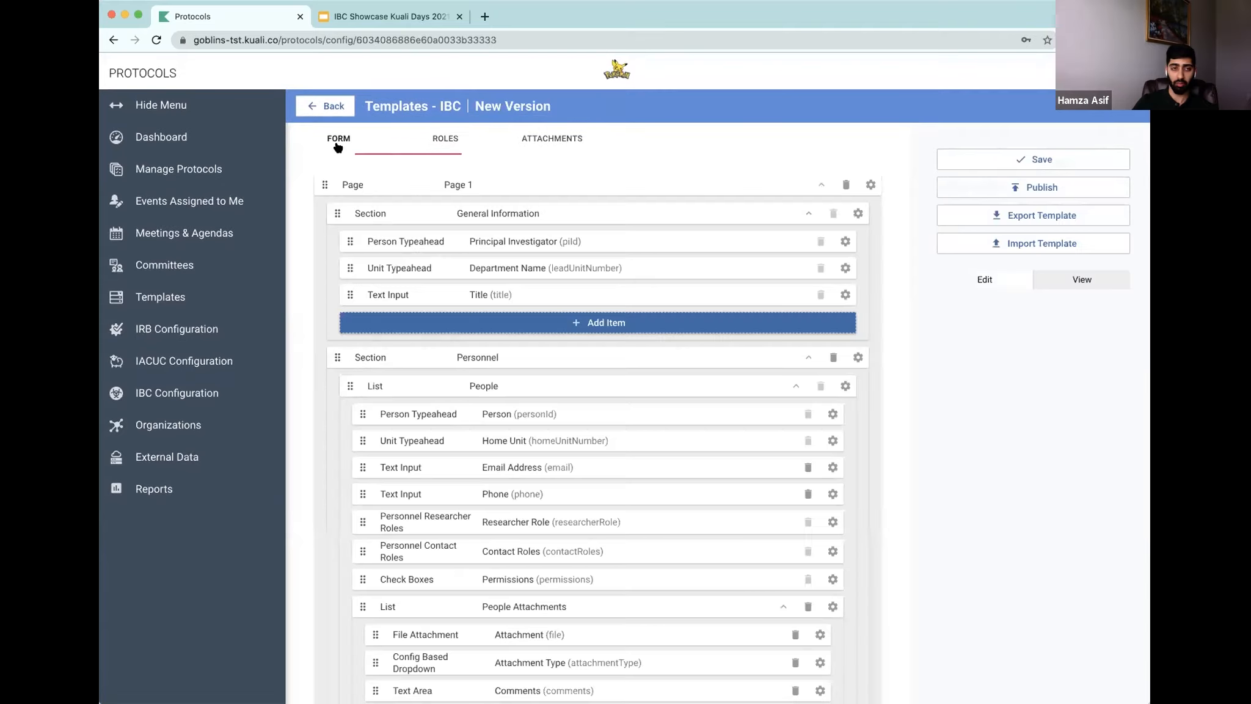
{"action": "left_click", "coordinate": [444, 141]}
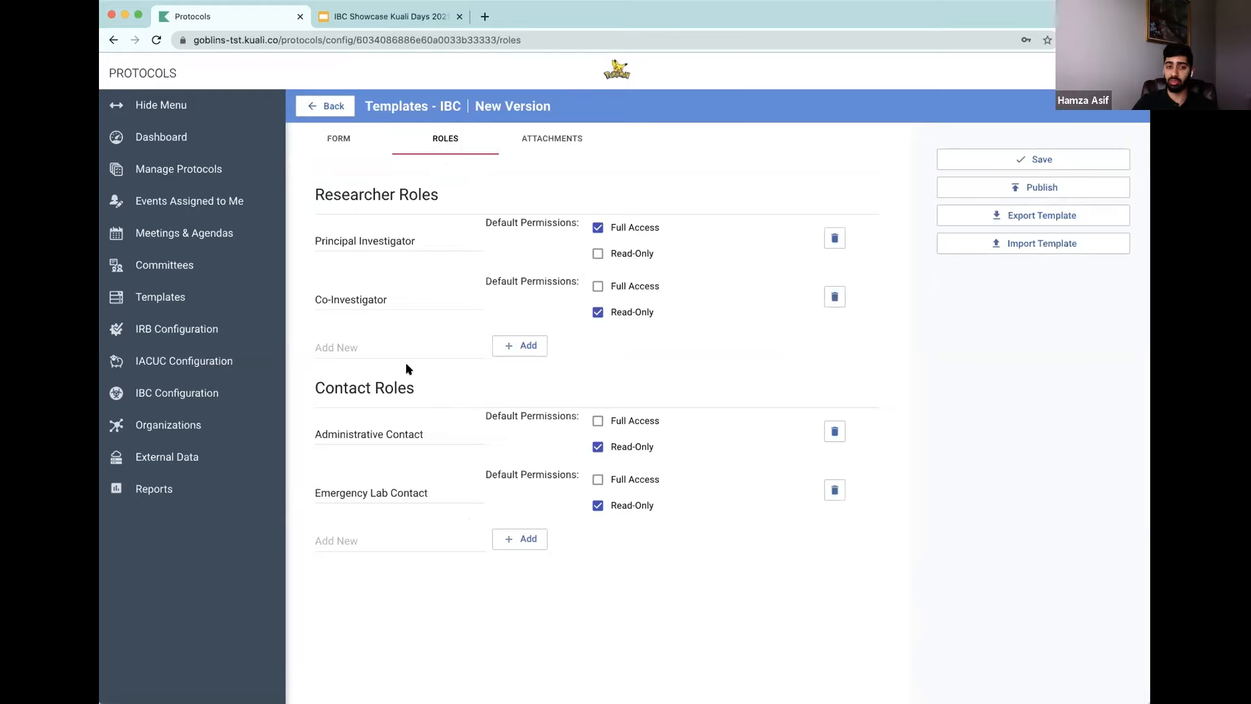
Step: Add a researcher role named clinical research coordinator with Full Access default permission
{"action": "left_click", "coordinate": [416, 348]}
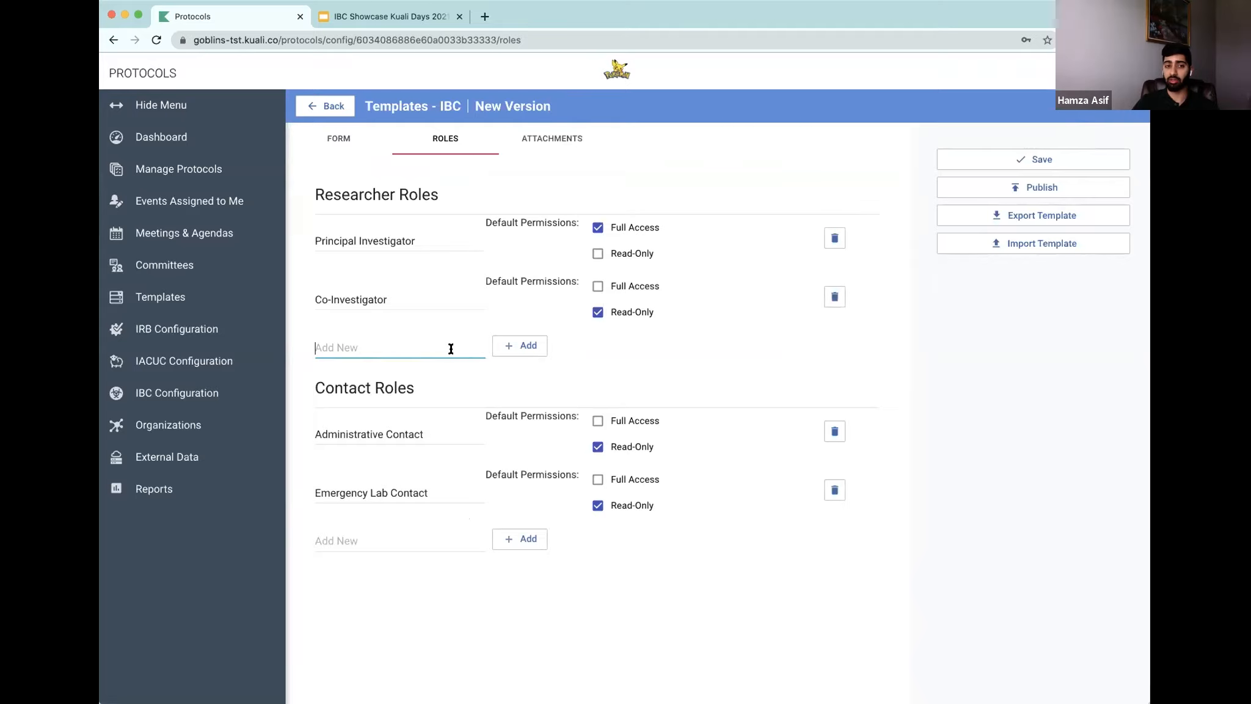
{"action": "type", "text": "clicnnical research coordinator"}
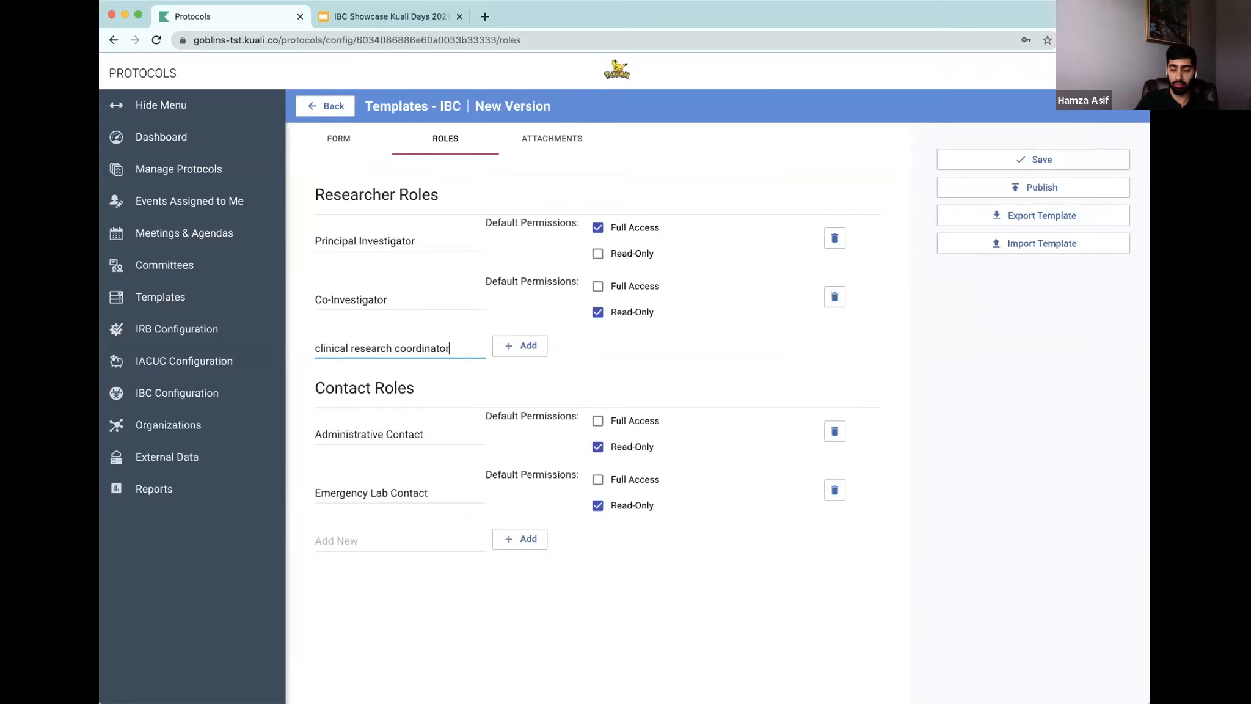
{"action": "left_click", "coordinate": [516, 347]}
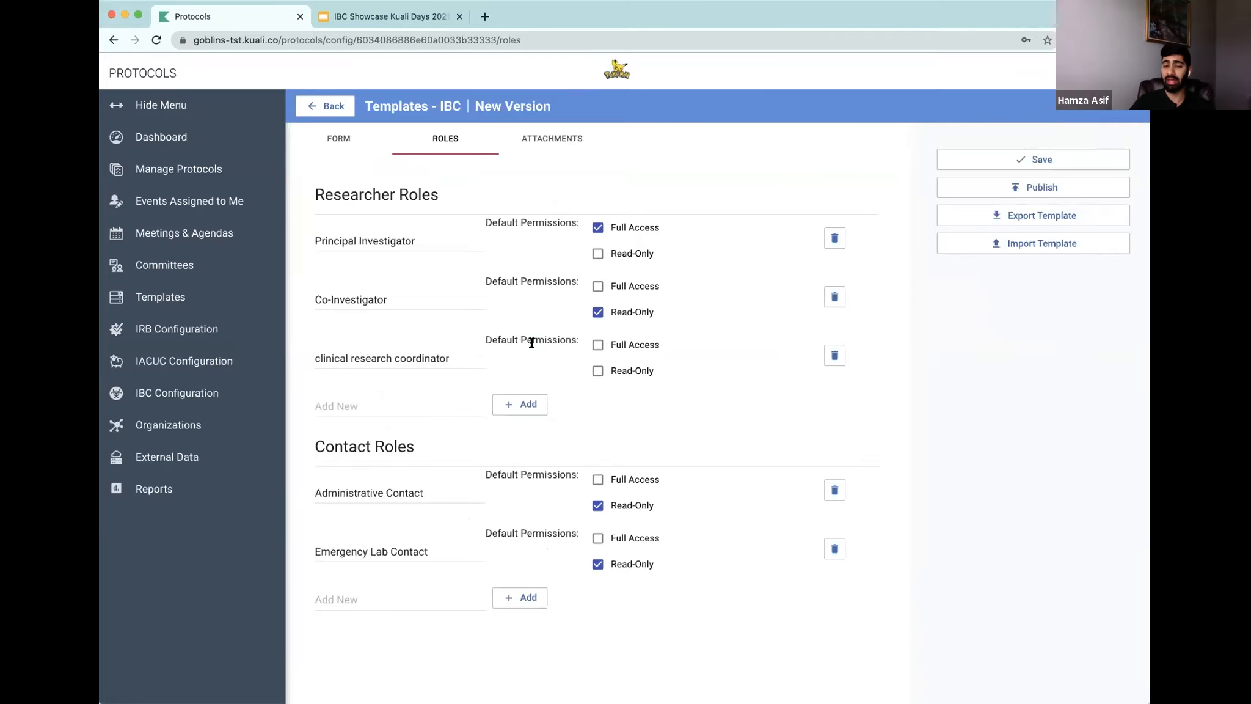
{"action": "left_click", "coordinate": [595, 346]}
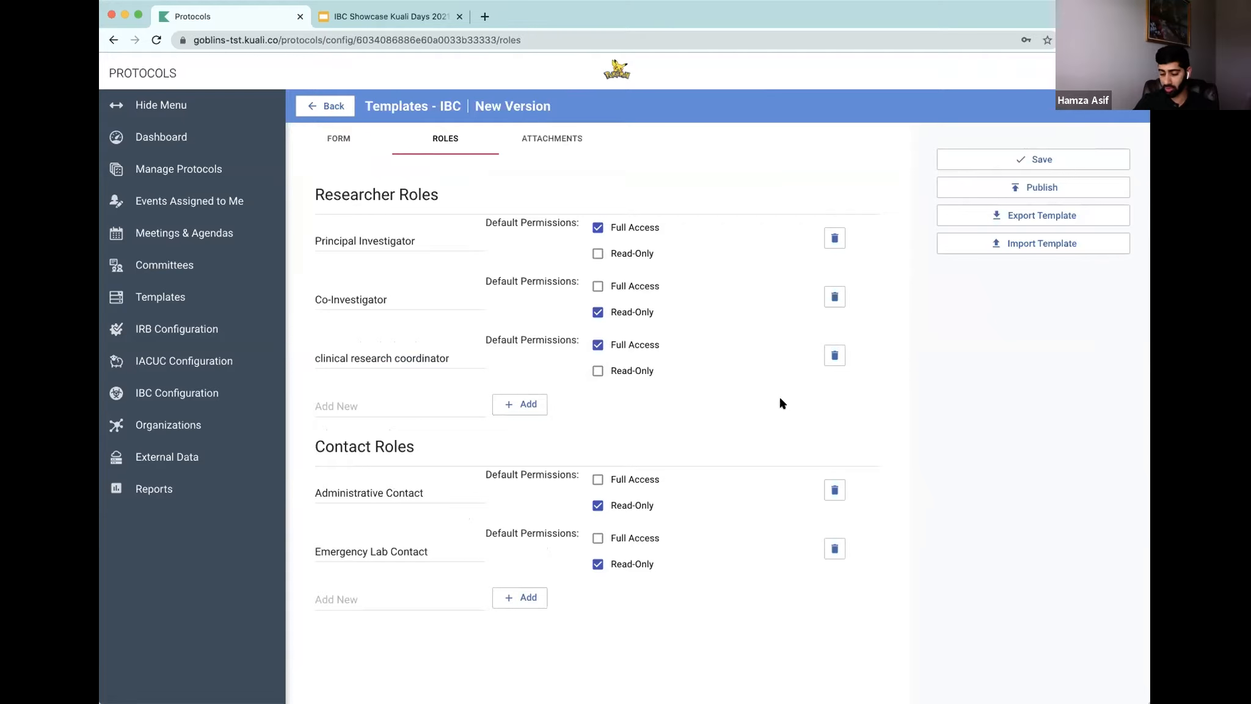
Step: Save the new template version
{"action": "scroll", "coordinate": [1060, 153], "scroll_direction": "down", "scroll_amount": 1}
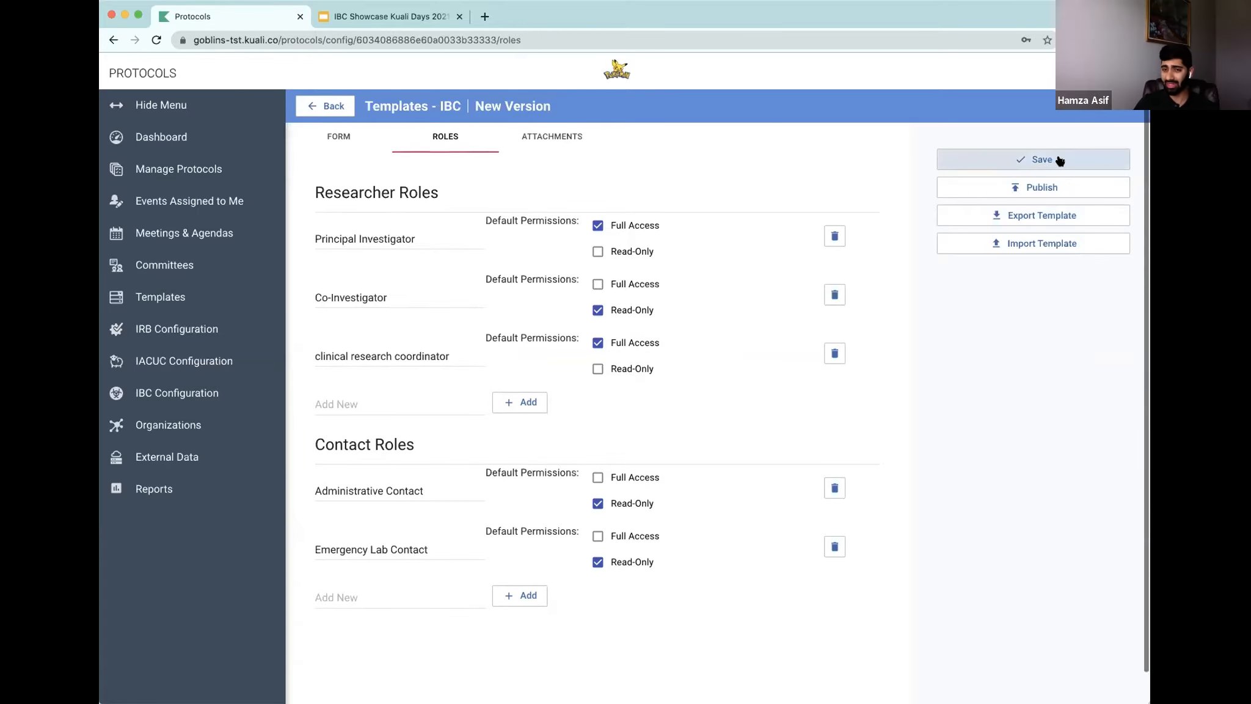
{"action": "scroll", "coordinate": [1060, 154], "scroll_direction": "up", "scroll_amount": 1}
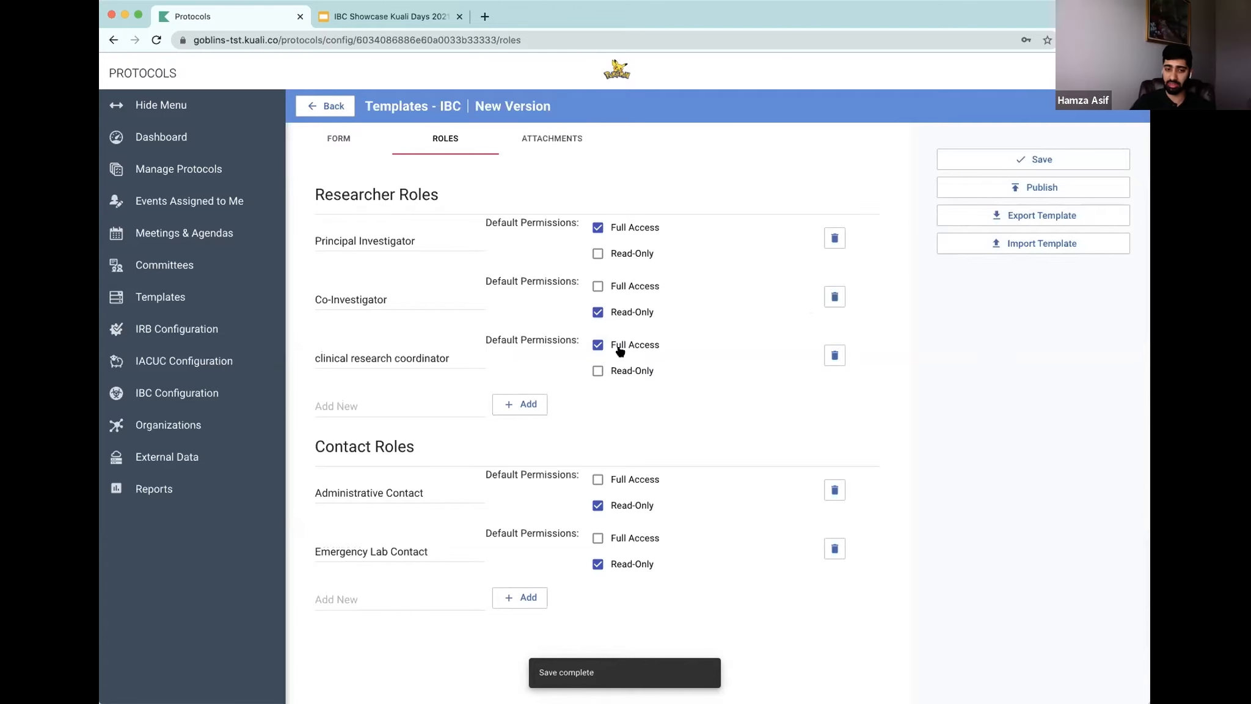
{"action": "scroll", "coordinate": [501, 437], "scroll_direction": "down", "scroll_amount": 1}
{"action": "scroll", "coordinate": [342, 189], "scroll_direction": "up", "scroll_amount": 1}
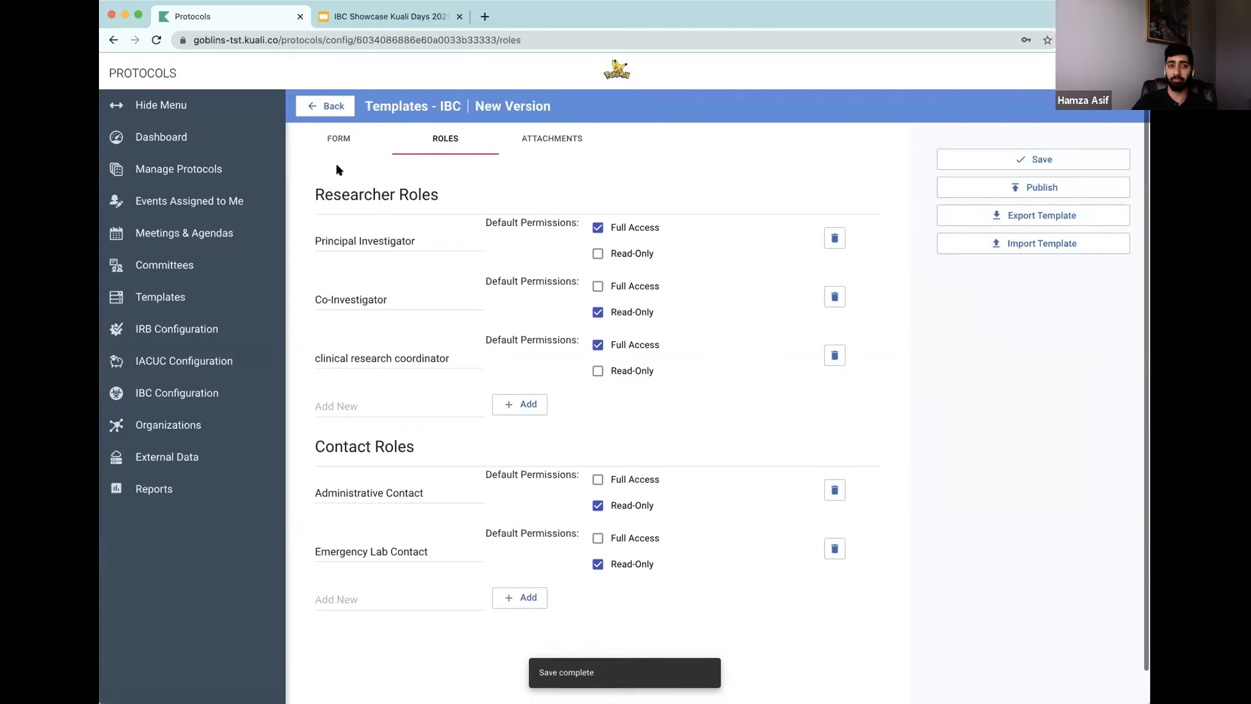
Step: Review the template version's attachment types and form
{"action": "left_click", "coordinate": [335, 148]}
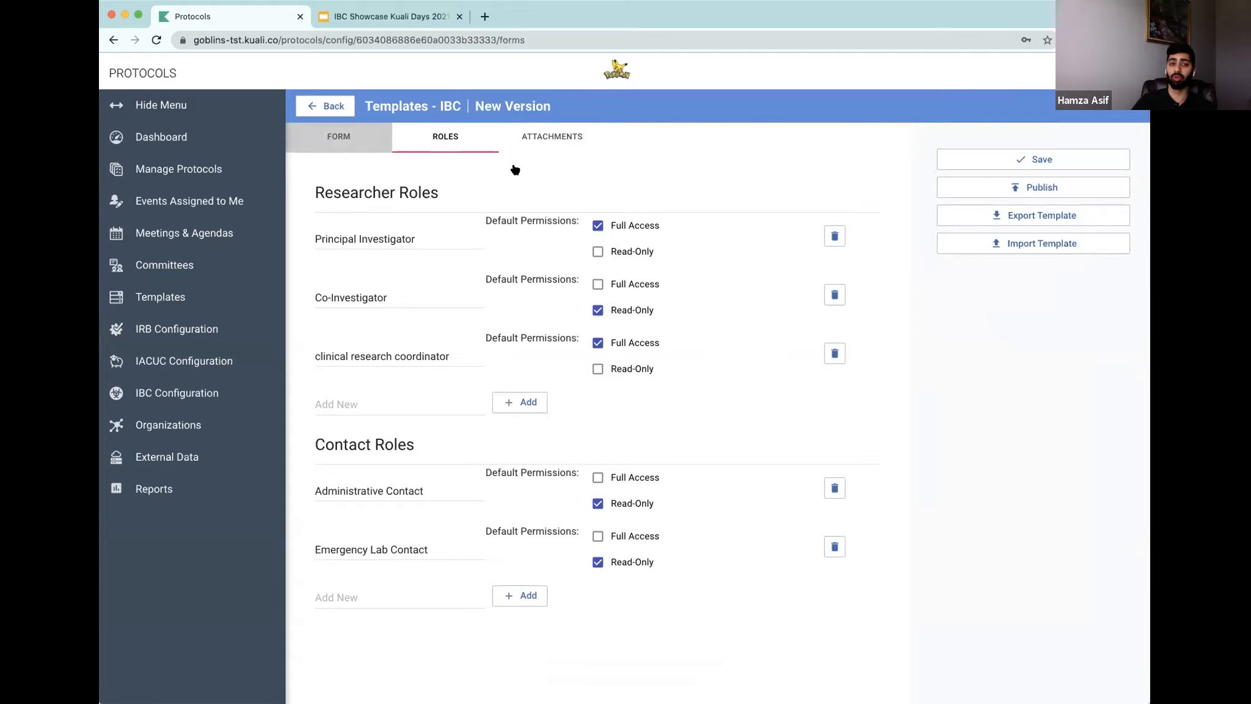
{"action": "left_click", "coordinate": [541, 137]}
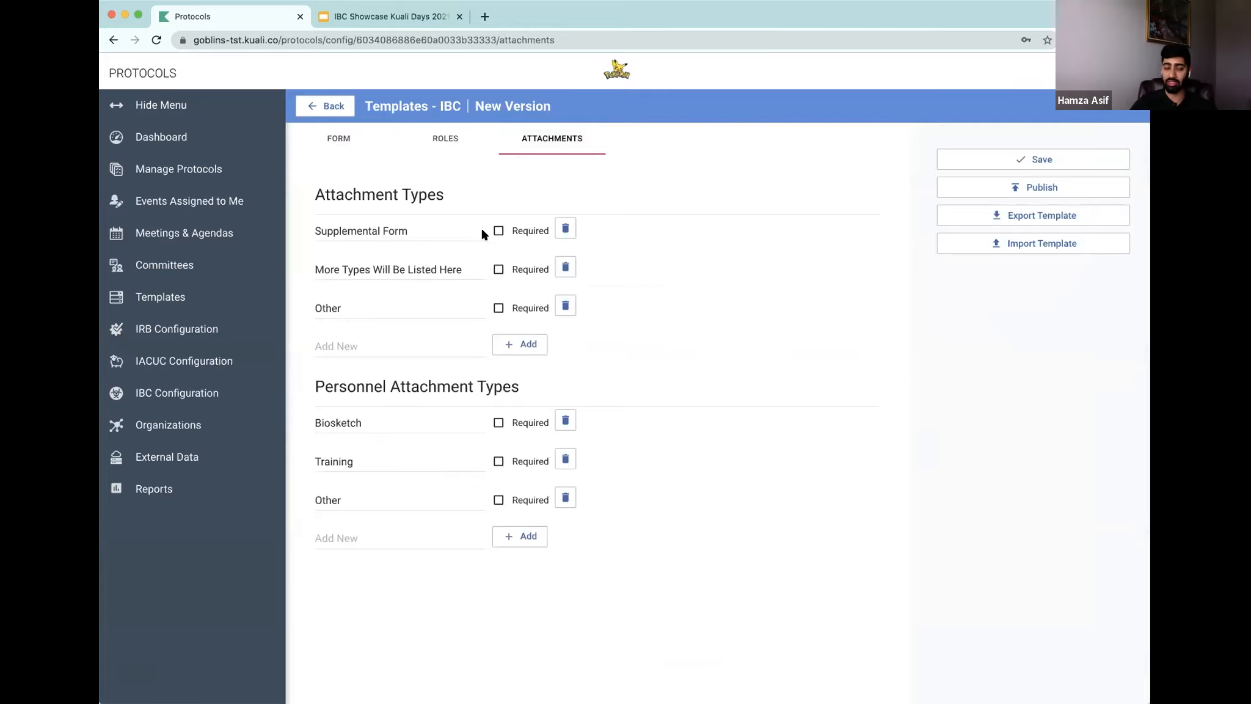
{"action": "left_click", "coordinate": [337, 147]}
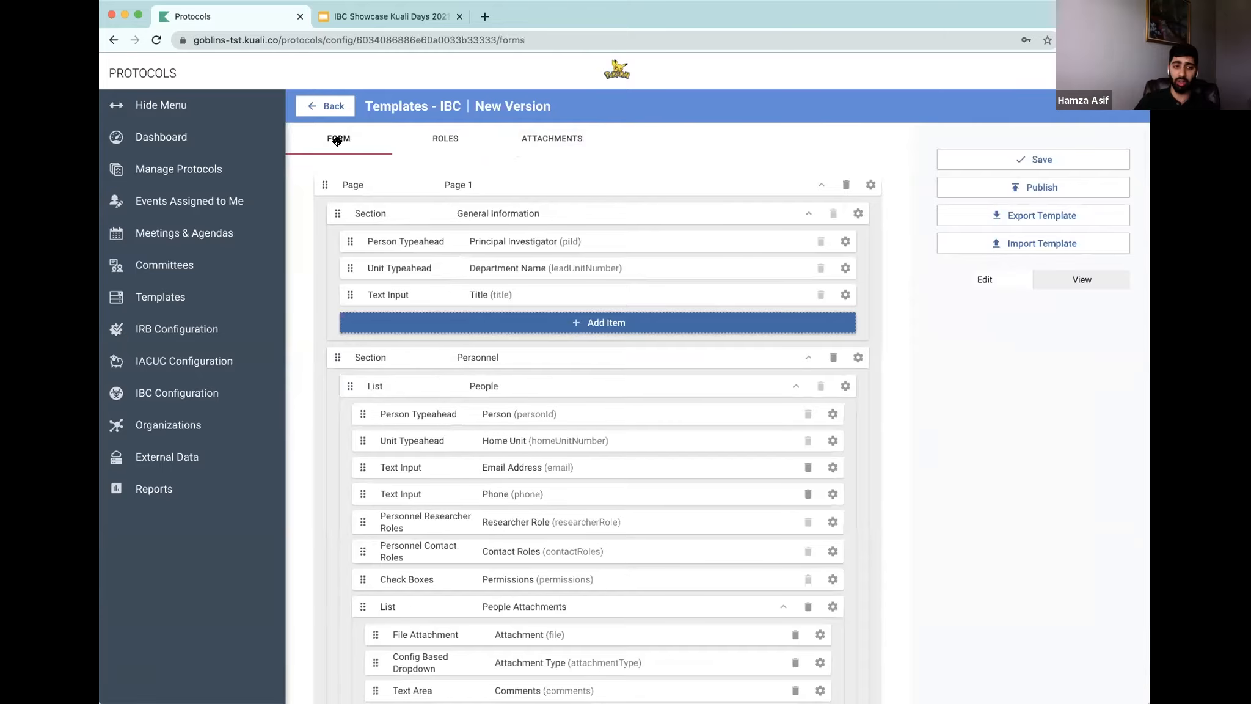
{"action": "scroll", "coordinate": [346, 237], "scroll_direction": "down", "scroll_amount": 1}
Step: Open the IBC Configuration and review its general, permission and notification settings
{"action": "left_click", "coordinate": [210, 397]}
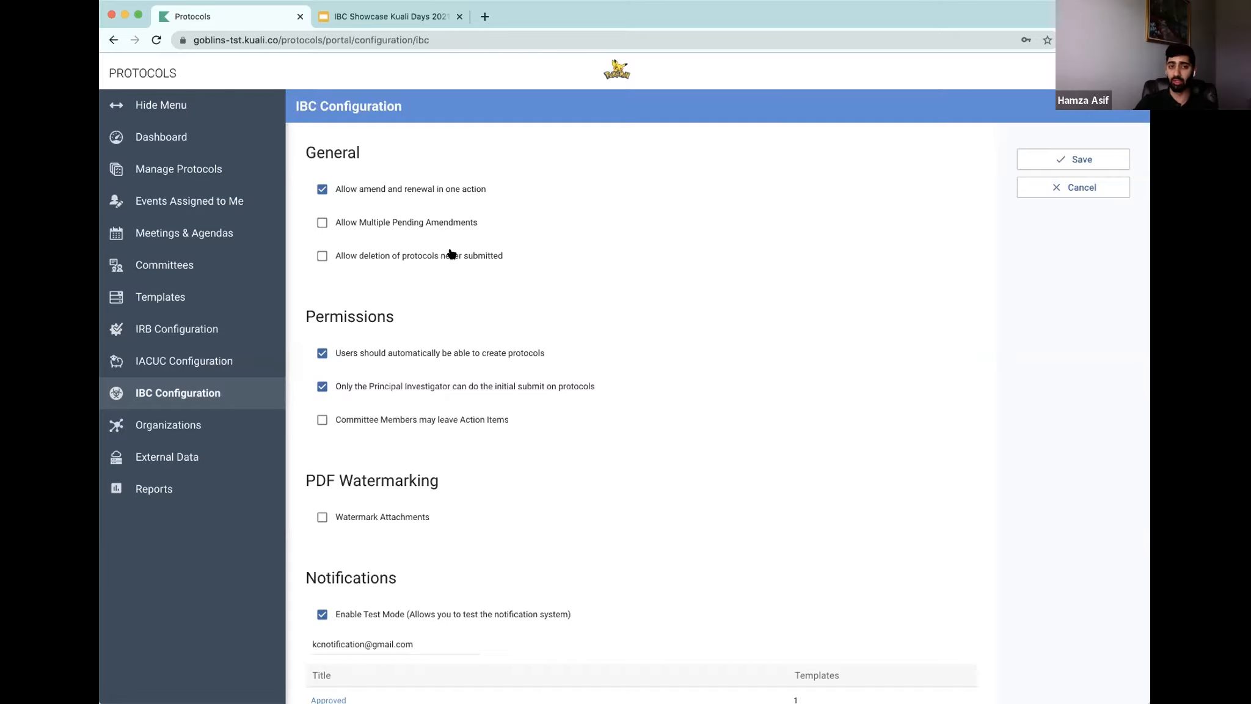
{"action": "scroll", "coordinate": [519, 359], "scroll_direction": "down", "scroll_amount": 2}
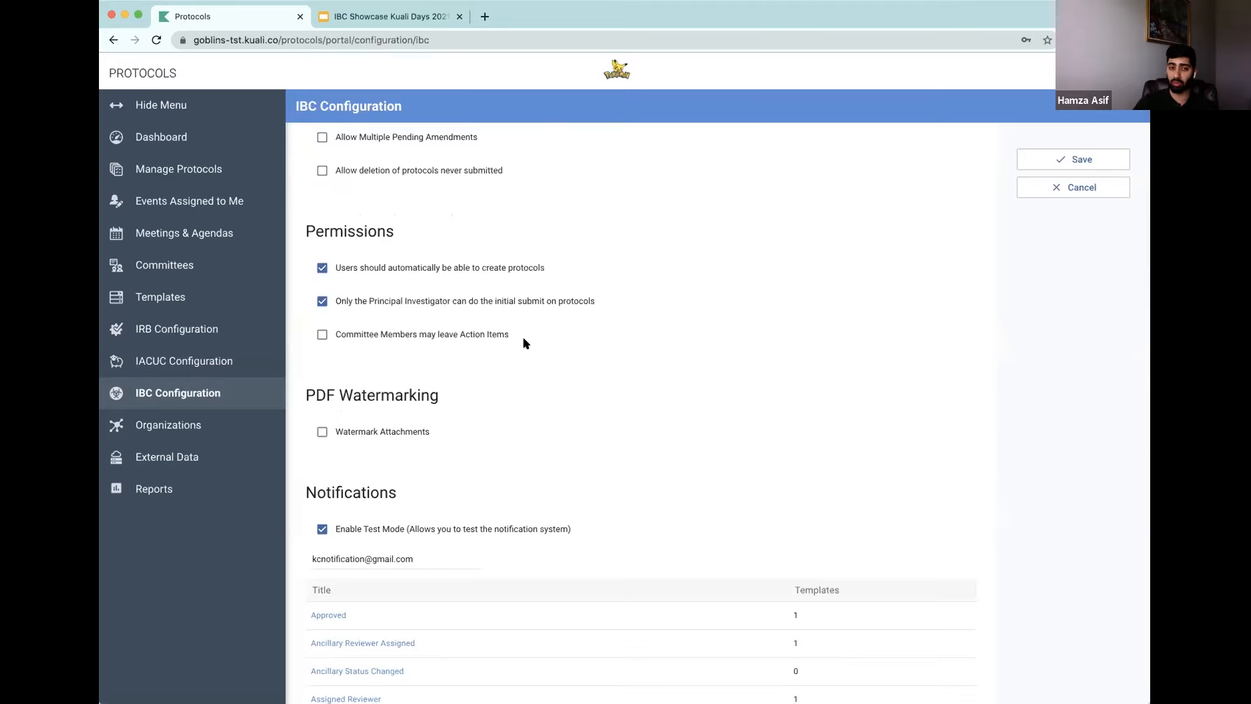
{"action": "scroll", "coordinate": [522, 340], "scroll_direction": "down", "scroll_amount": 2}
{"action": "scroll", "coordinate": [470, 430], "scroll_direction": "down", "scroll_amount": 4}
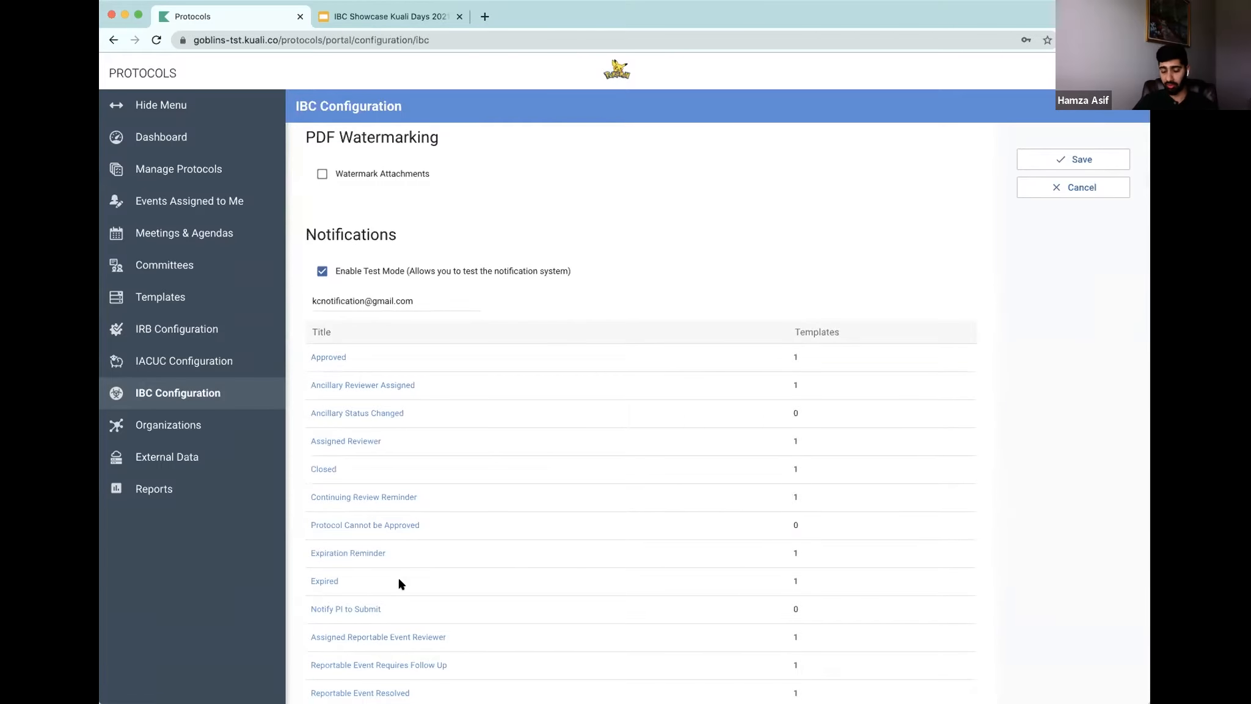
{"action": "scroll", "coordinate": [397, 500], "scroll_direction": "down", "scroll_amount": 2}
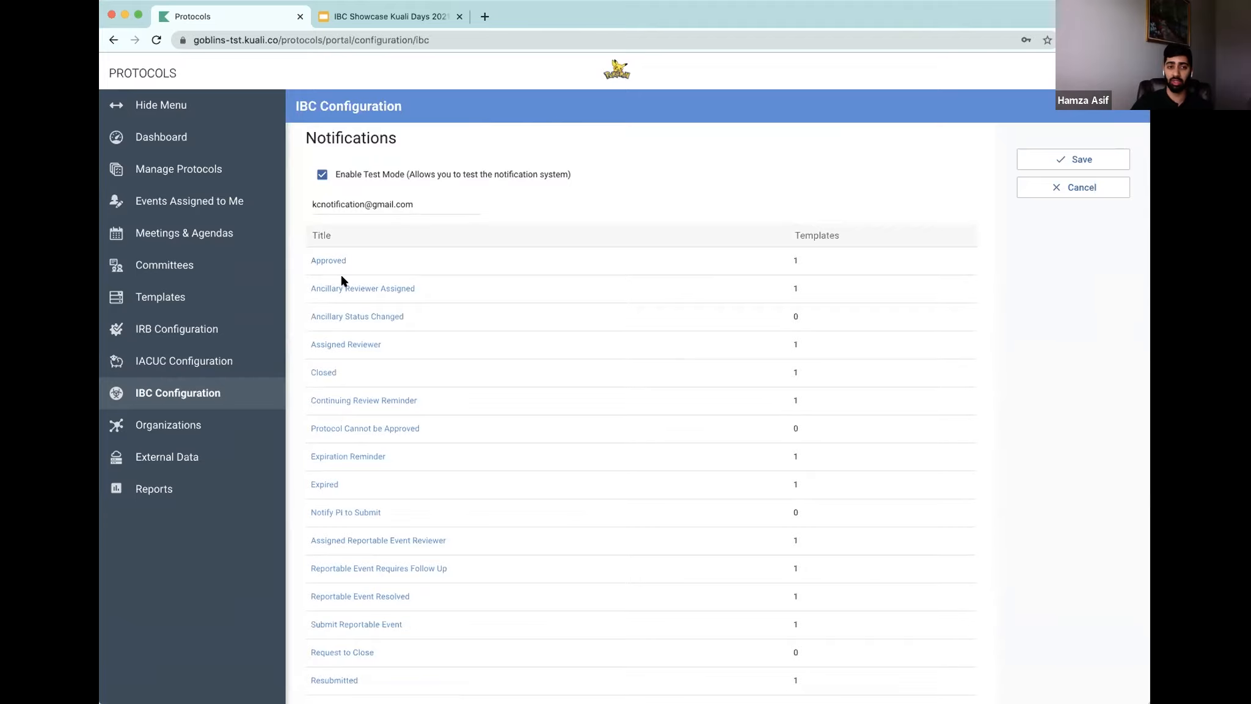
Step: Open the Approved notification and expand its template's recipients and message
{"action": "left_click", "coordinate": [319, 261]}
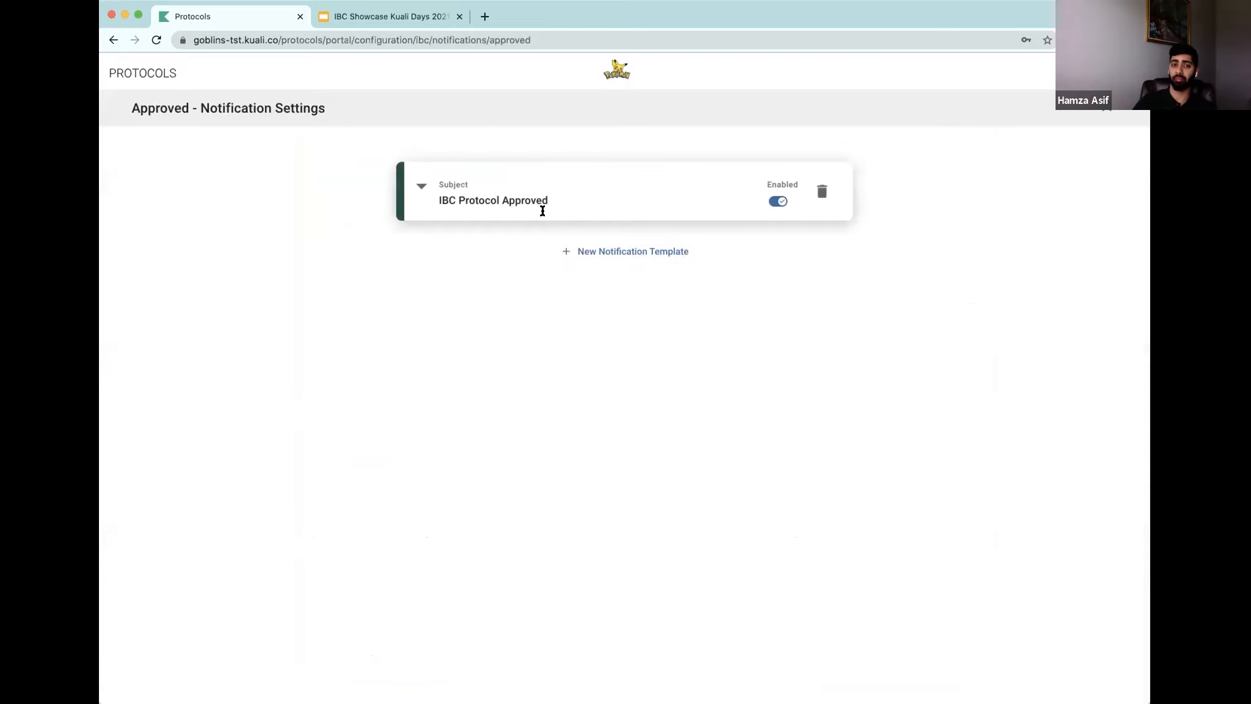
{"action": "left_click", "coordinate": [421, 185]}
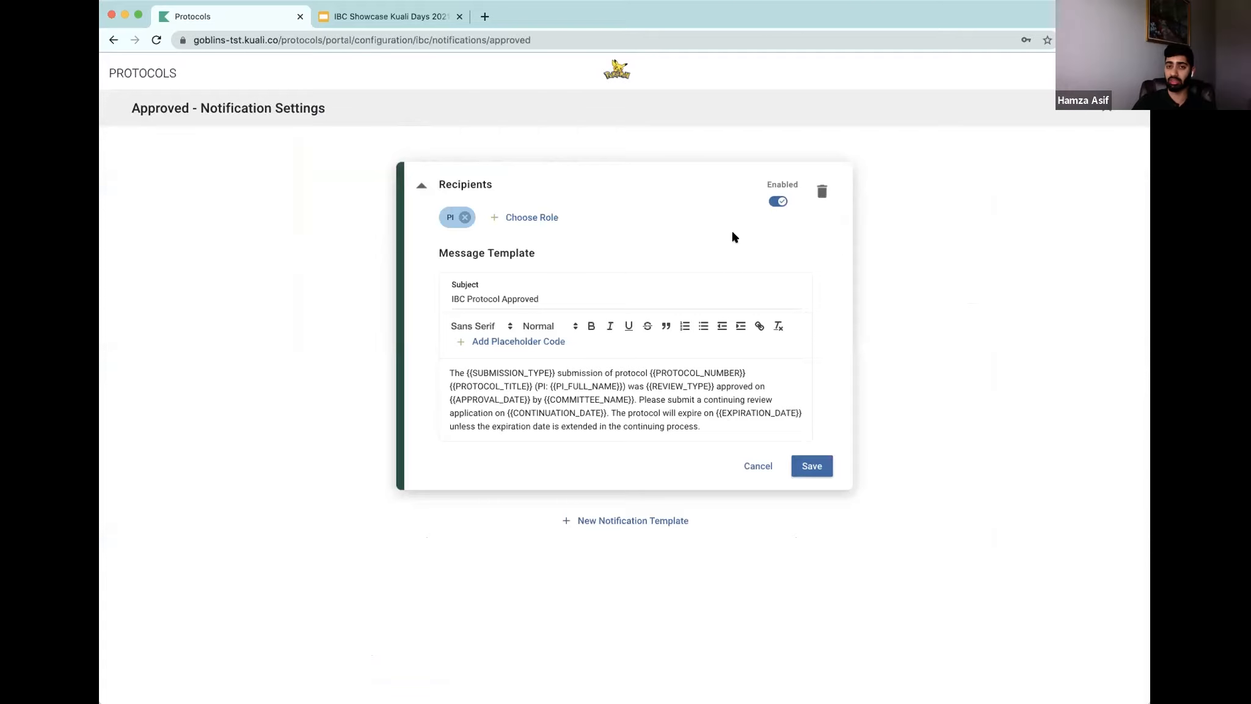
{"action": "left_click", "coordinate": [776, 203]}
{"action": "left_click", "coordinate": [776, 203]}
{"action": "left_click", "coordinate": [631, 521]}
{"action": "scroll", "coordinate": [592, 435], "scroll_direction": "down", "scroll_amount": 4}
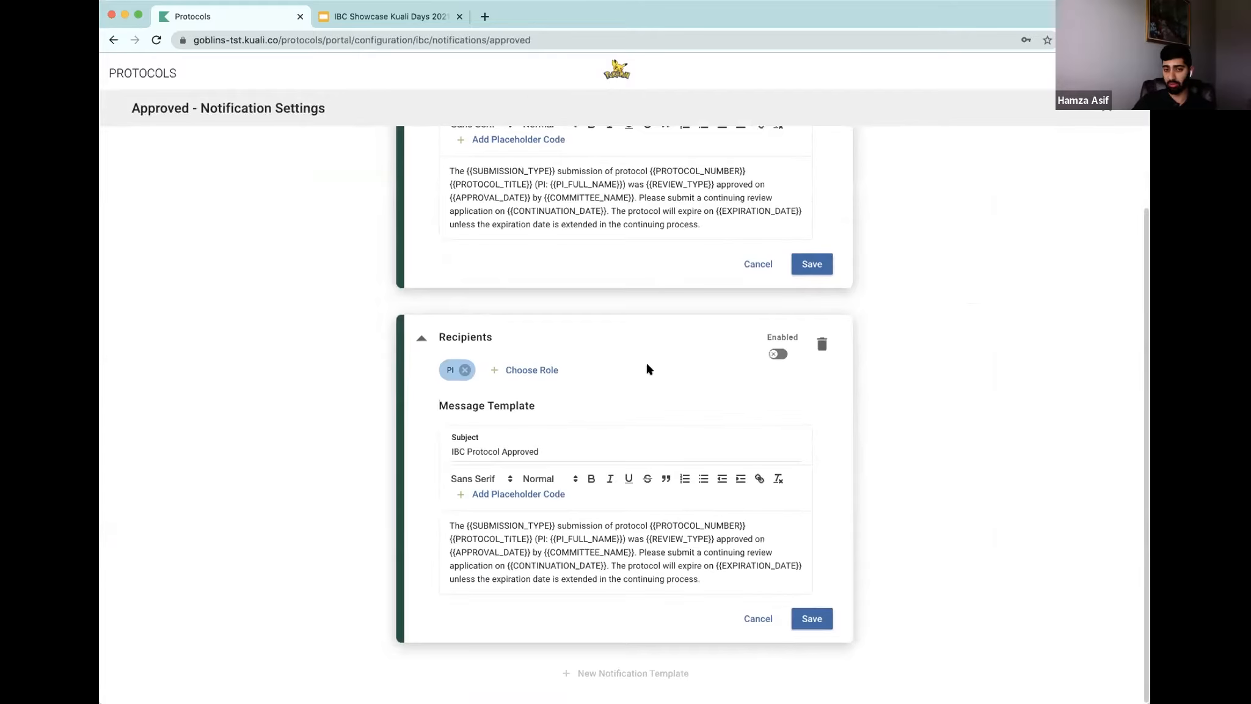
{"action": "left_click", "coordinate": [757, 618]}
Step: Enable the Approval and Disapproval correspondence templates and the review checklist filled by Assigned Reviewers
{"action": "left_click", "coordinate": [1107, 110]}
{"action": "scroll", "coordinate": [433, 364], "scroll_direction": "down", "scroll_amount": 15}
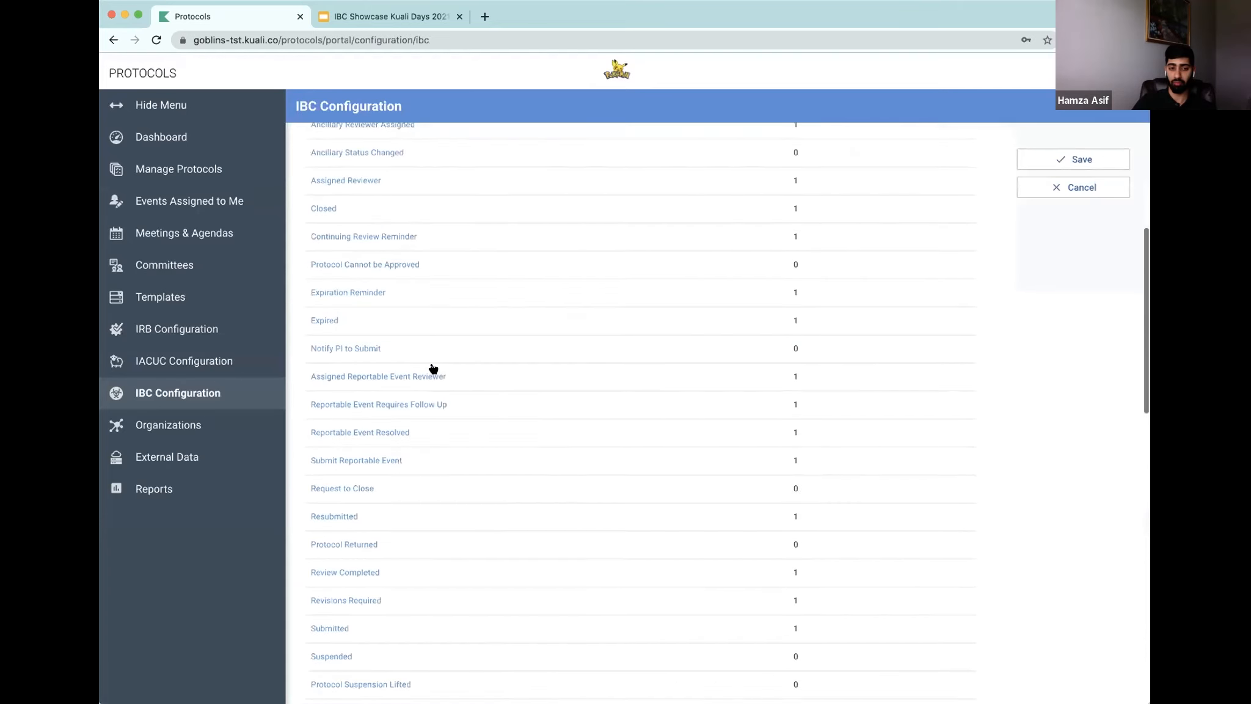
{"action": "scroll", "coordinate": [433, 364], "scroll_direction": "up", "scroll_amount": 3}
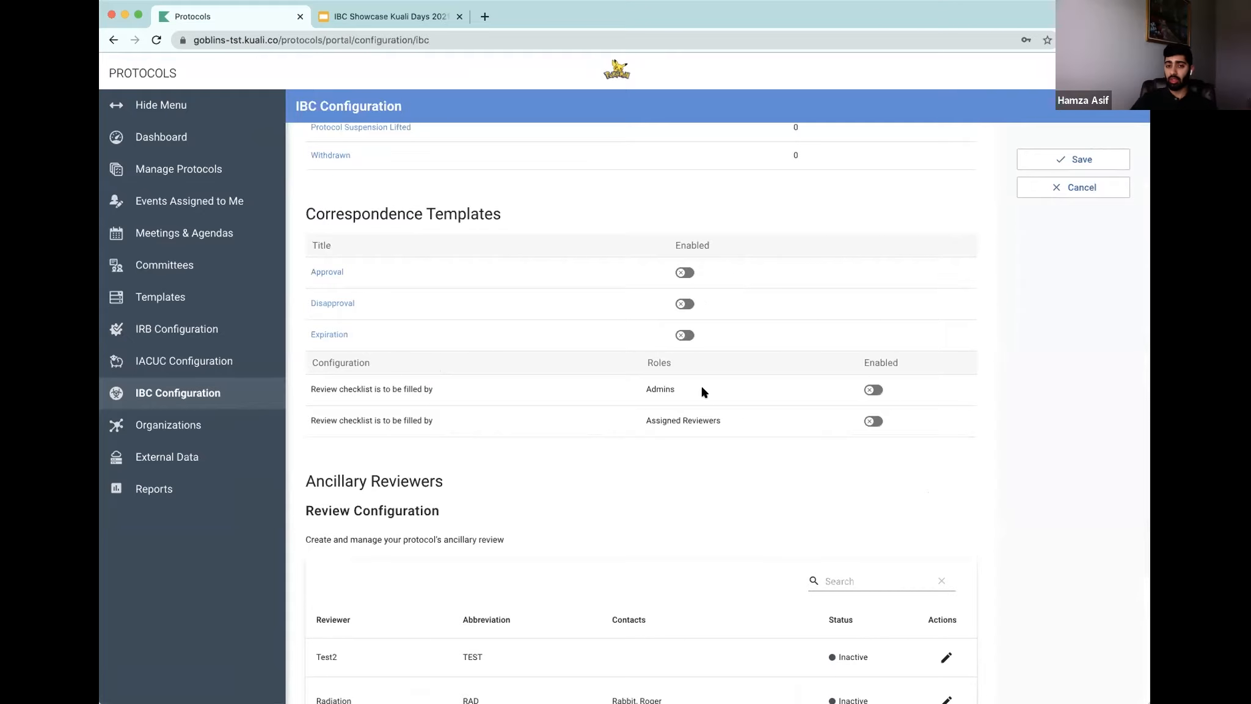
{"action": "left_click", "coordinate": [683, 272]}
{"action": "left_click", "coordinate": [685, 303]}
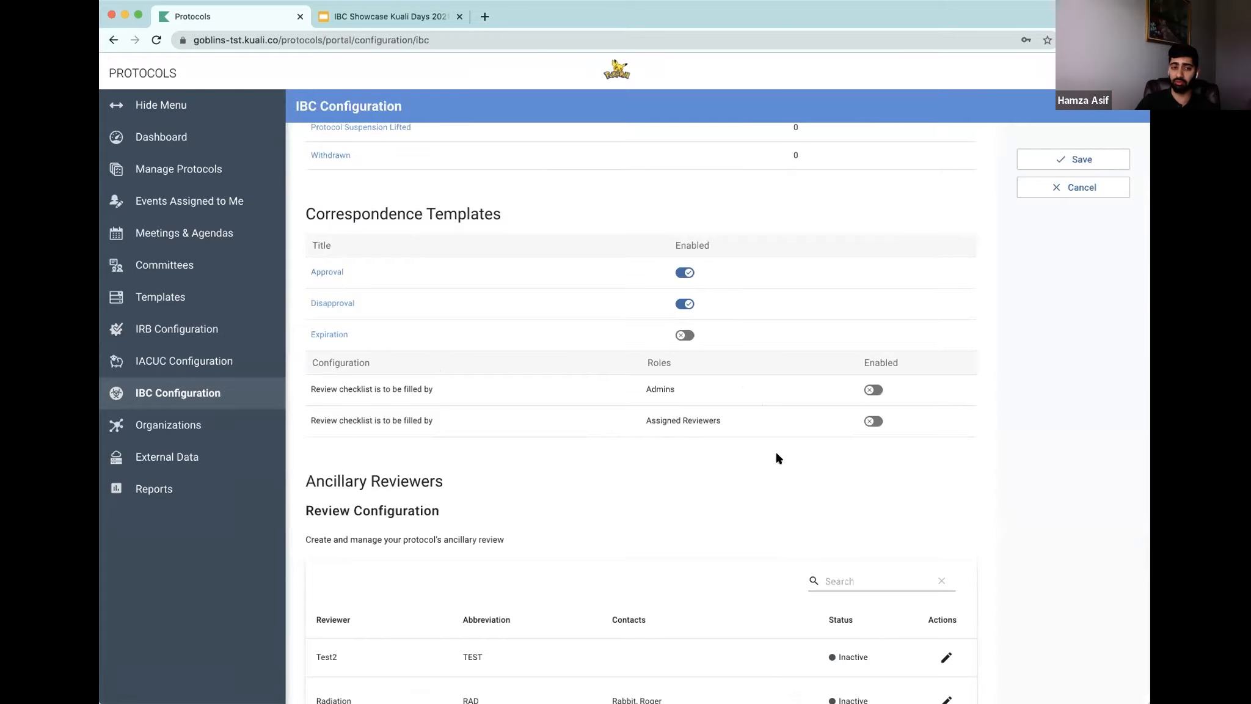
{"action": "left_click", "coordinate": [873, 421]}
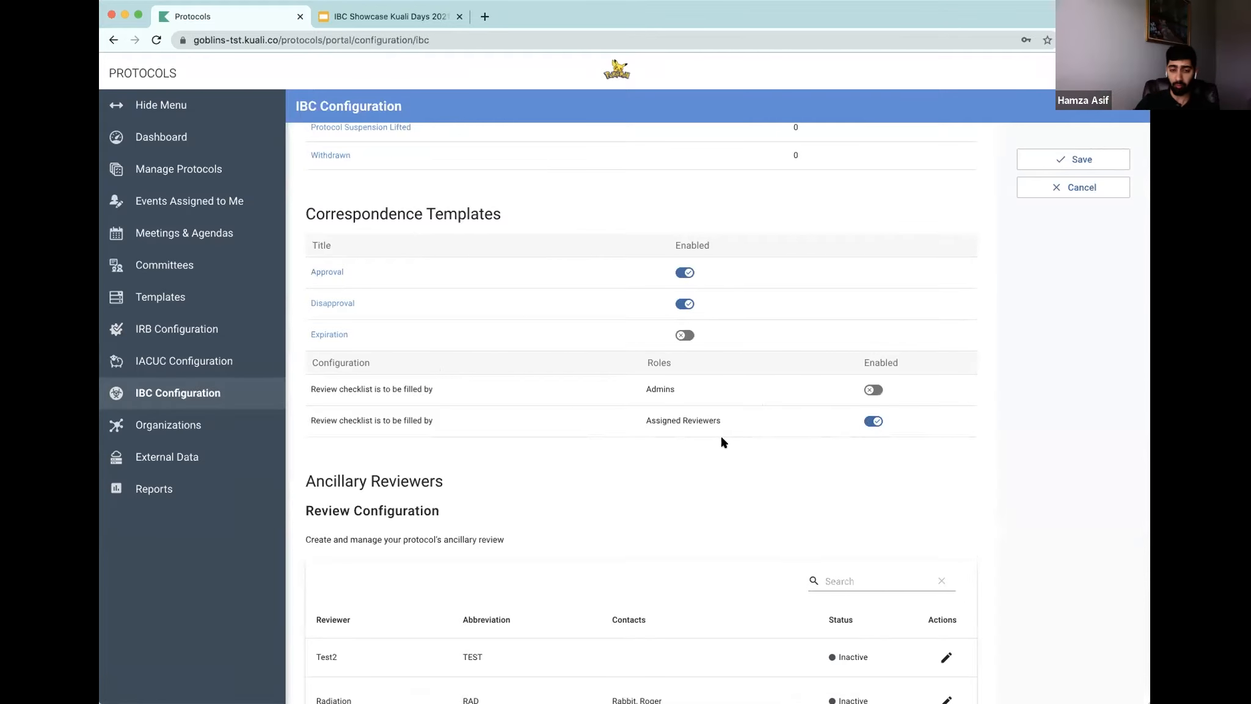
Step: Review the ancillary reviewers configuration and open the protocol management page
{"action": "scroll", "coordinate": [720, 438], "scroll_direction": "down", "scroll_amount": 5}
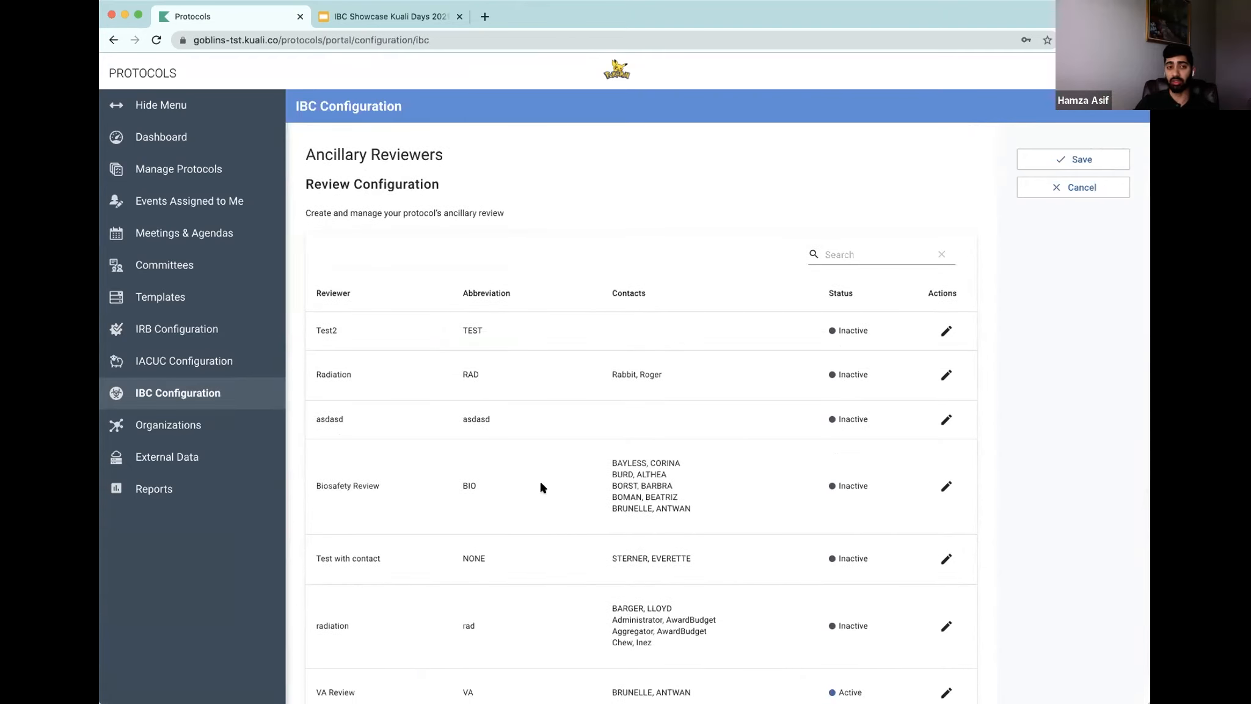
{"action": "scroll", "coordinate": [541, 487], "scroll_direction": "down", "scroll_amount": 1}
{"action": "scroll", "coordinate": [541, 487], "scroll_direction": "down", "scroll_amount": 1}
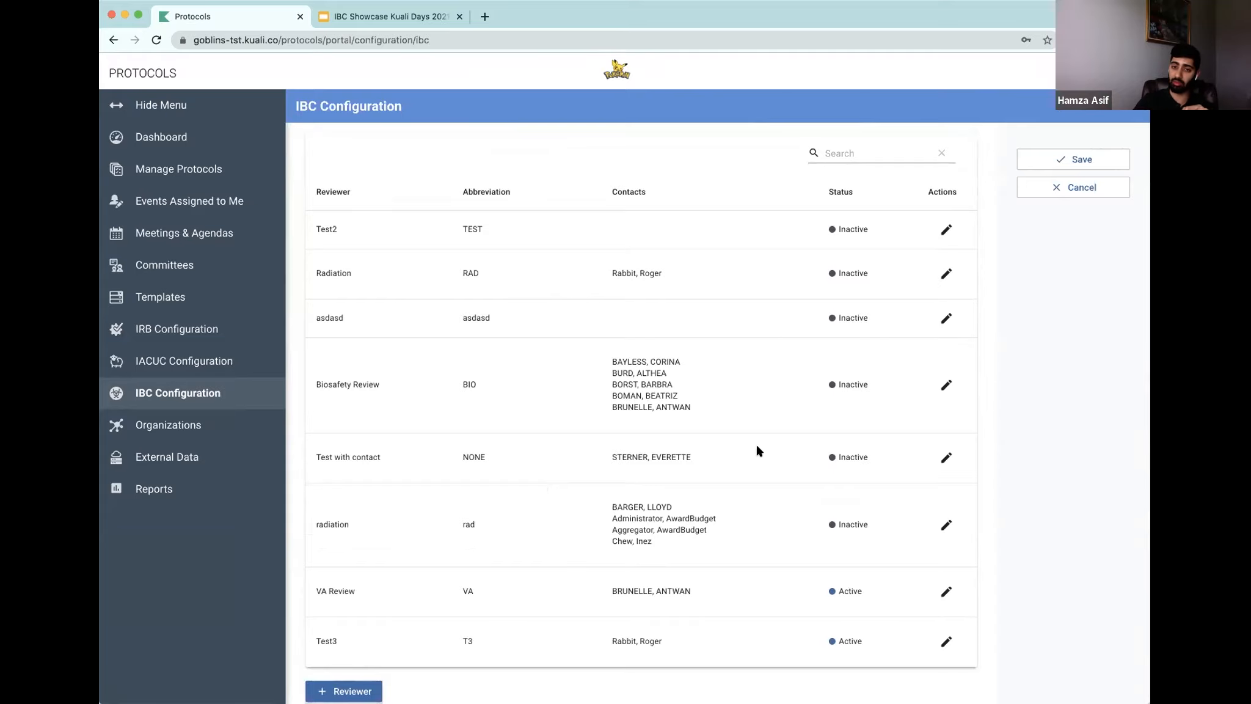
{"action": "scroll", "coordinate": [754, 393], "scroll_direction": "up", "scroll_amount": 4}
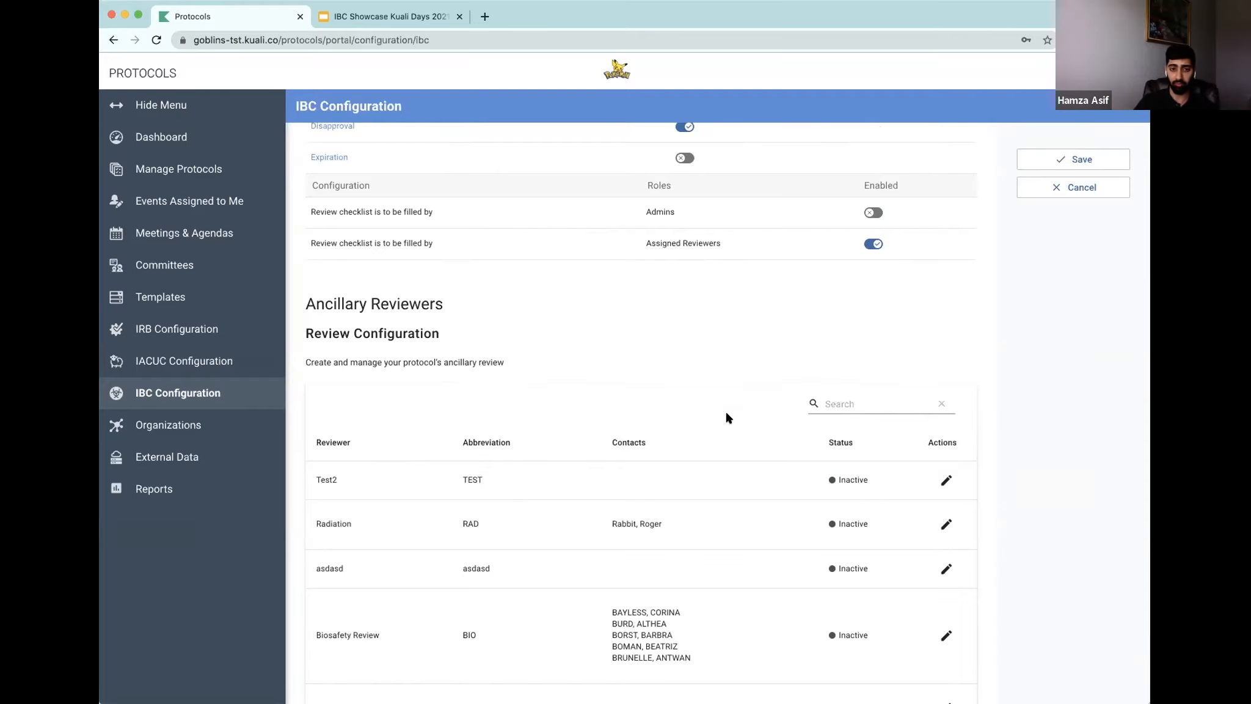
{"action": "scroll", "coordinate": [729, 415], "scroll_direction": "up", "scroll_amount": 15}
{"action": "scroll", "coordinate": [727, 421], "scroll_direction": "up", "scroll_amount": 3}
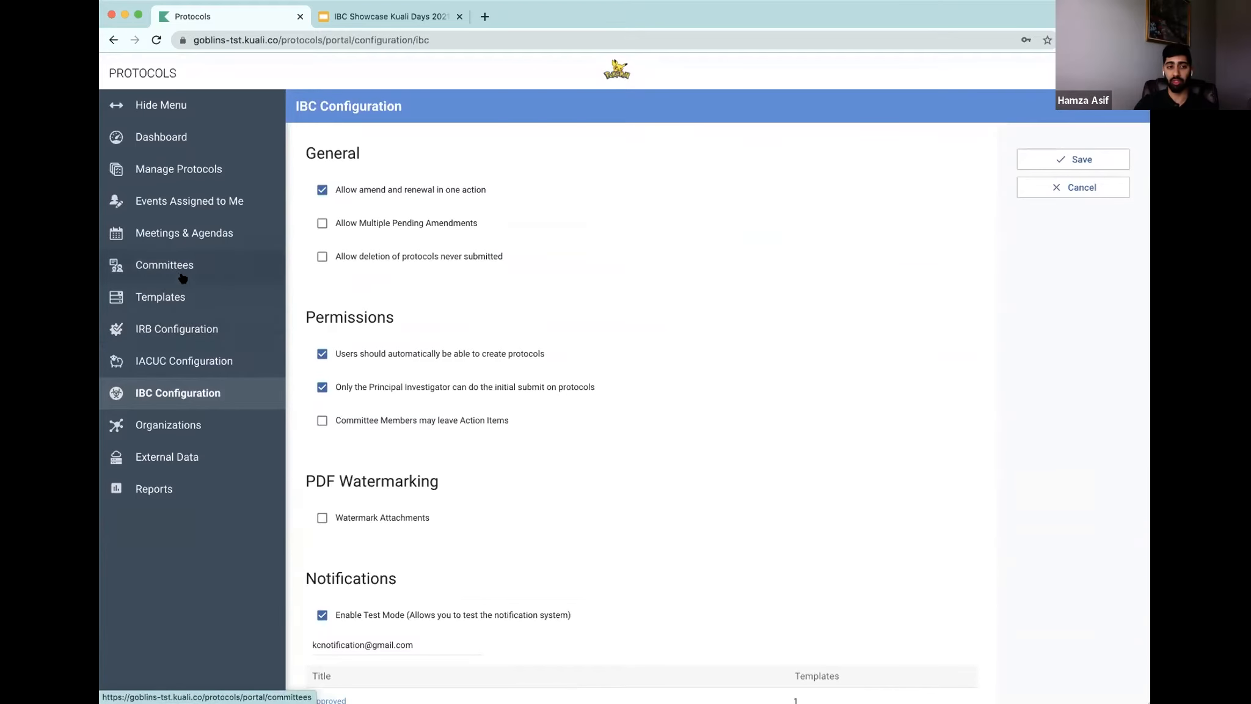
{"action": "left_click", "coordinate": [186, 174]}
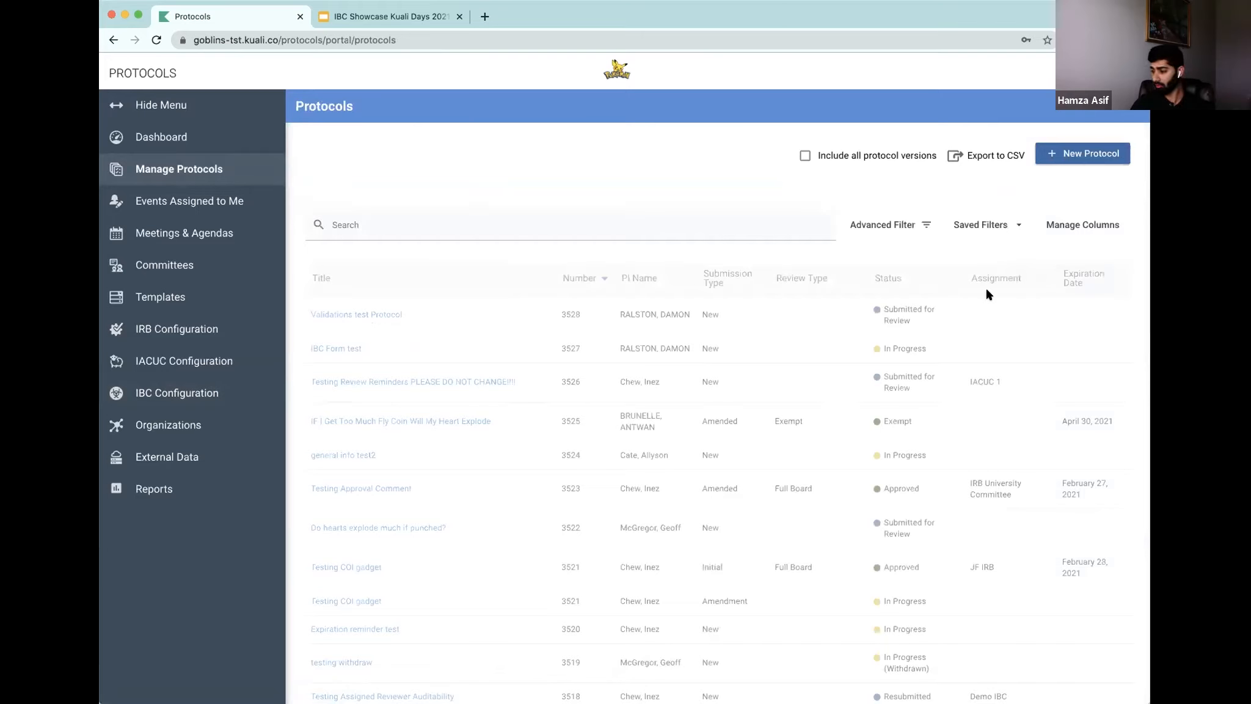
Step: Start a new IBC protocol and pick the principal investigator from the people search
{"action": "left_click", "coordinate": [1062, 160]}
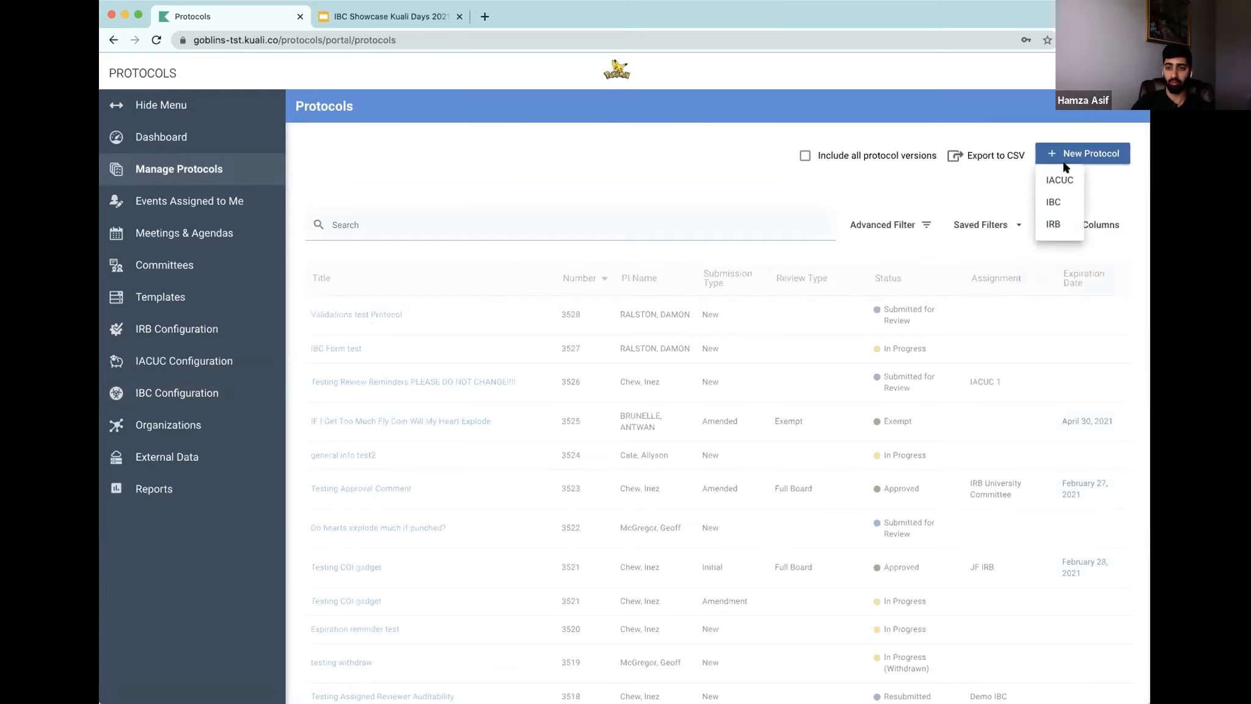
{"action": "left_click", "coordinate": [1062, 203]}
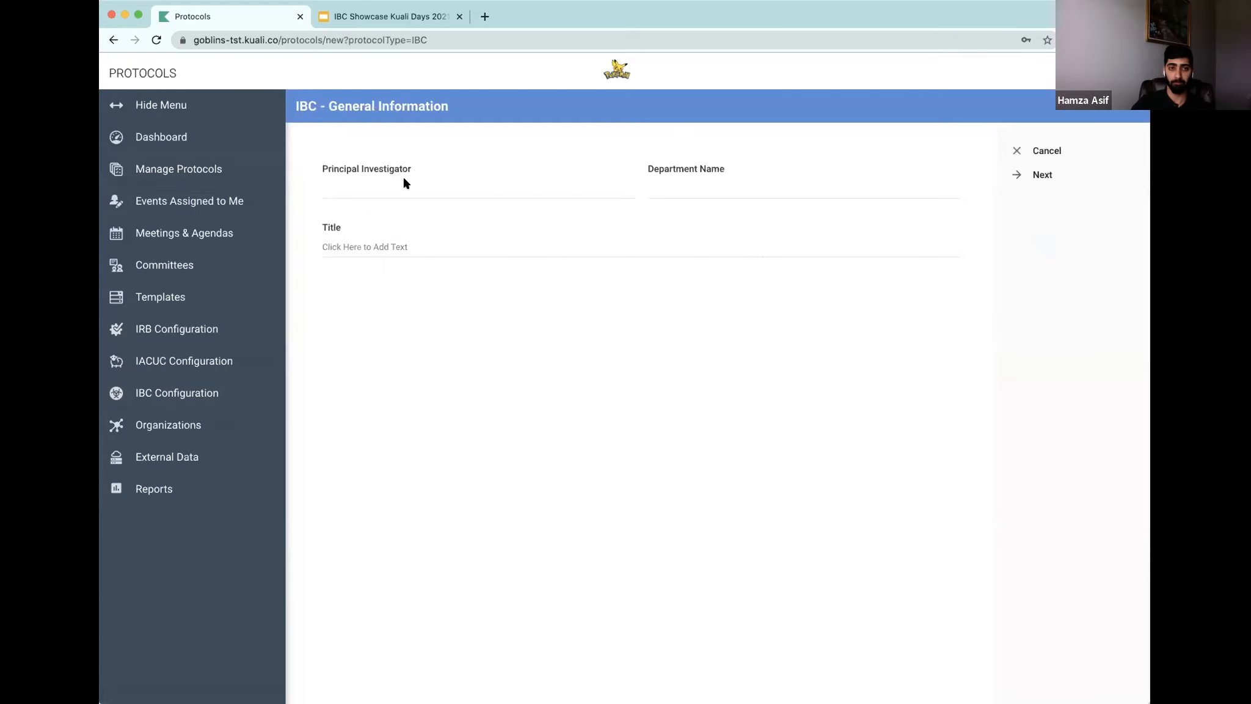
{"action": "left_click", "coordinate": [412, 196]}
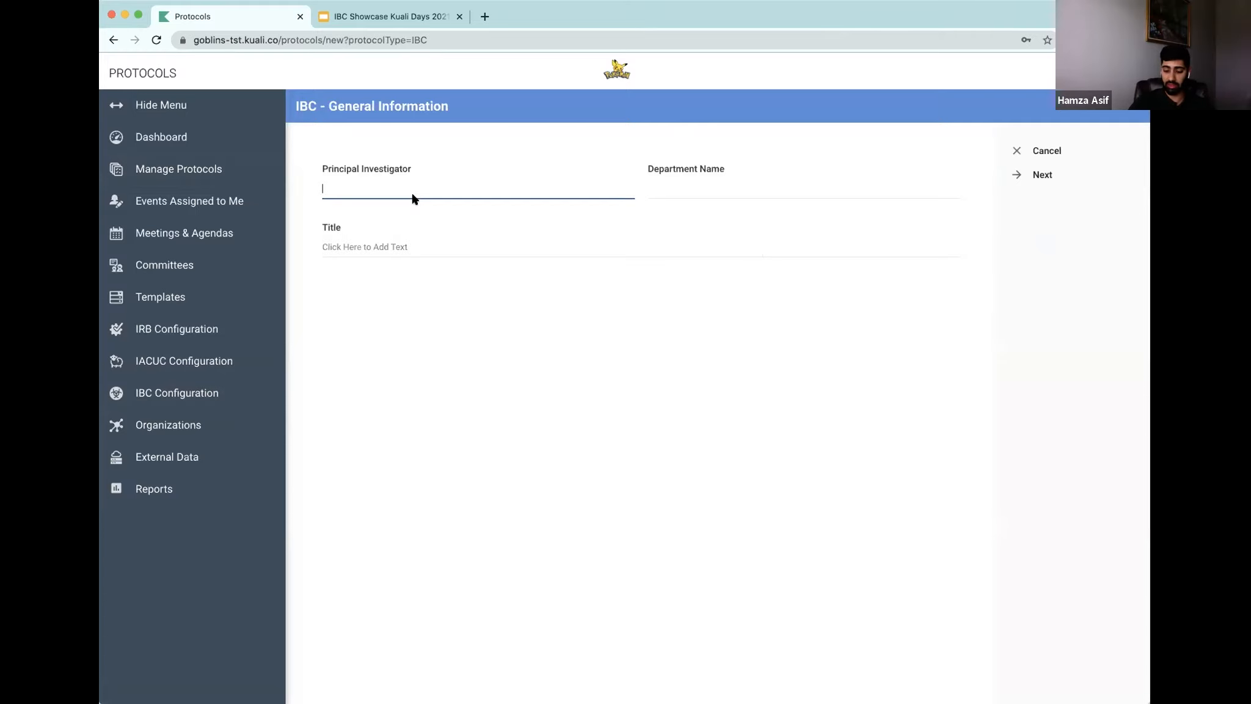
{"action": "type", "text": "Car"}
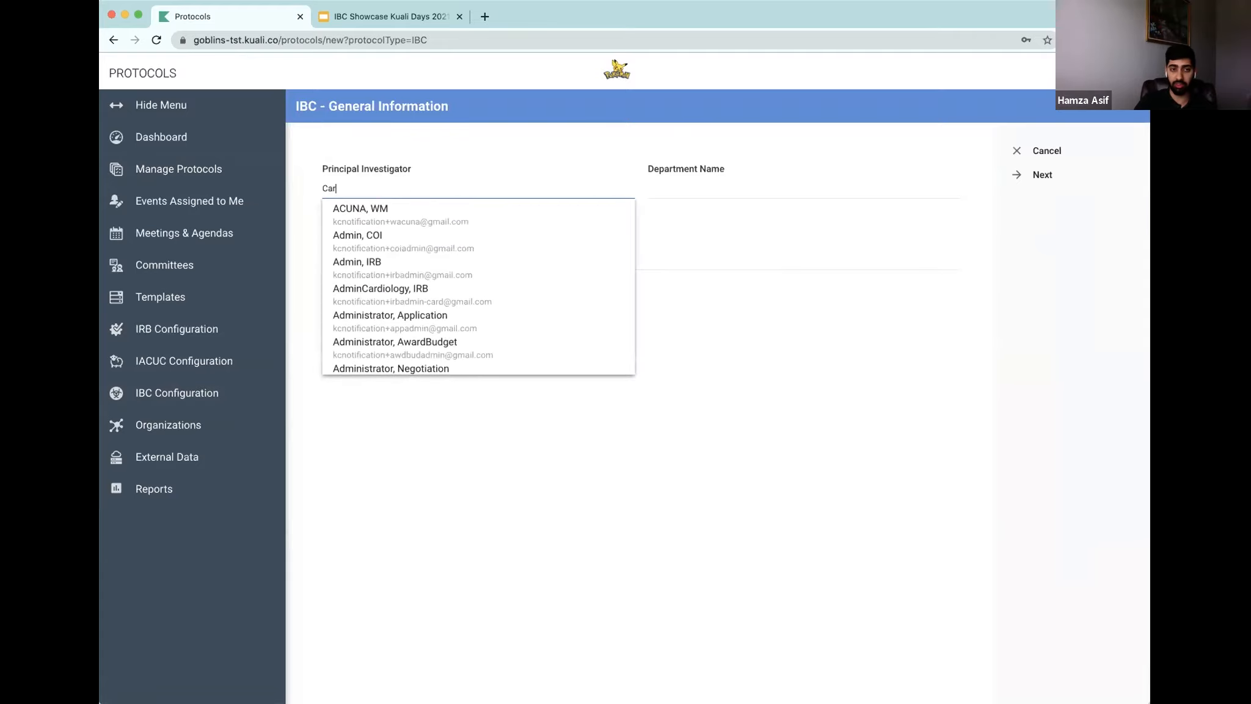
{"action": "type", "text": "te"}
{"action": "left_click", "coordinate": [417, 208]}
Step: Set the department to CARDIOLOGY and the title to IBC Demo, then continue to the questionnaire
{"action": "left_click", "coordinate": [665, 189]}
{"action": "type", "text": "car"}
{"action": "left_click", "coordinate": [671, 212]}
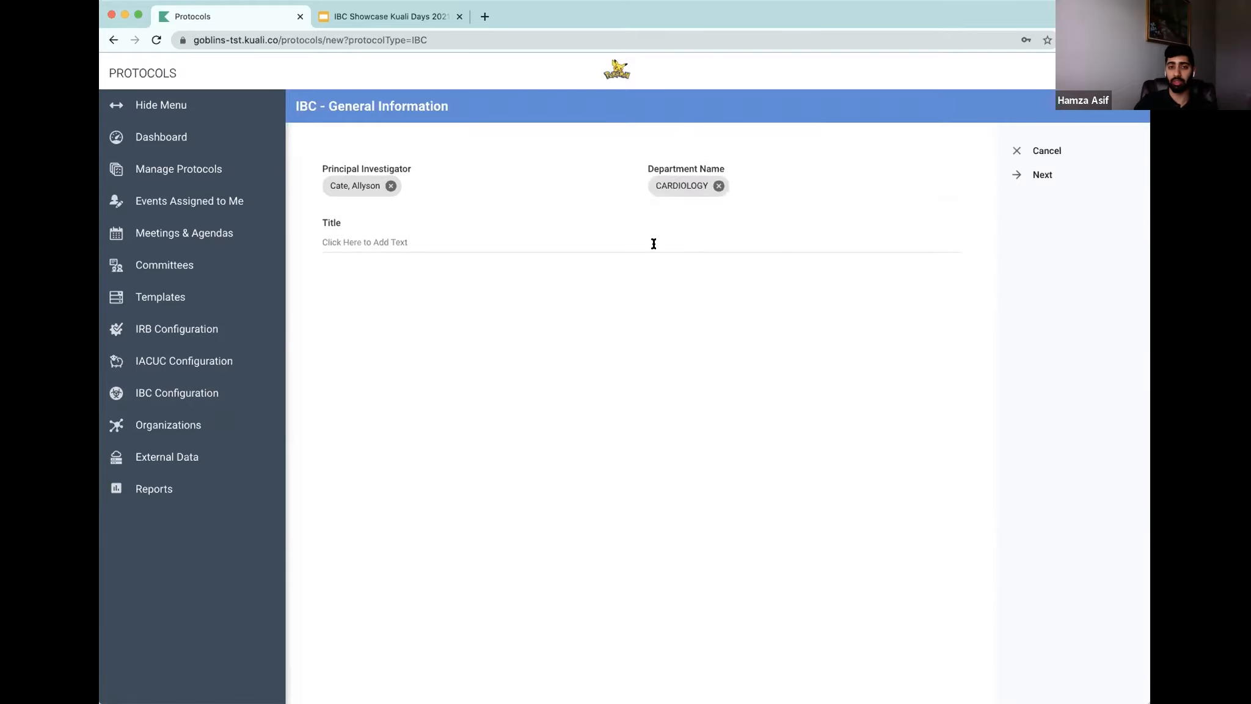
{"action": "left_click", "coordinate": [654, 244]}
{"action": "type", "text": "IBC"}
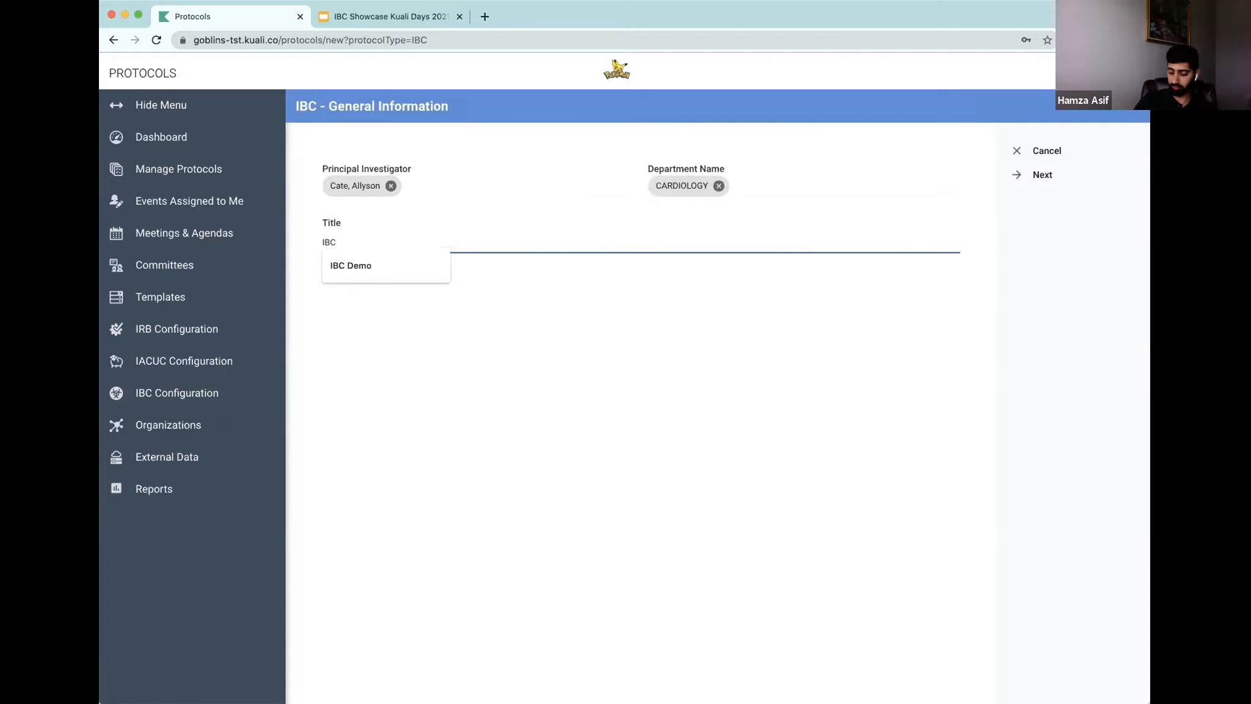
{"action": "key", "text": "Down"}
{"action": "key", "text": "Return"}
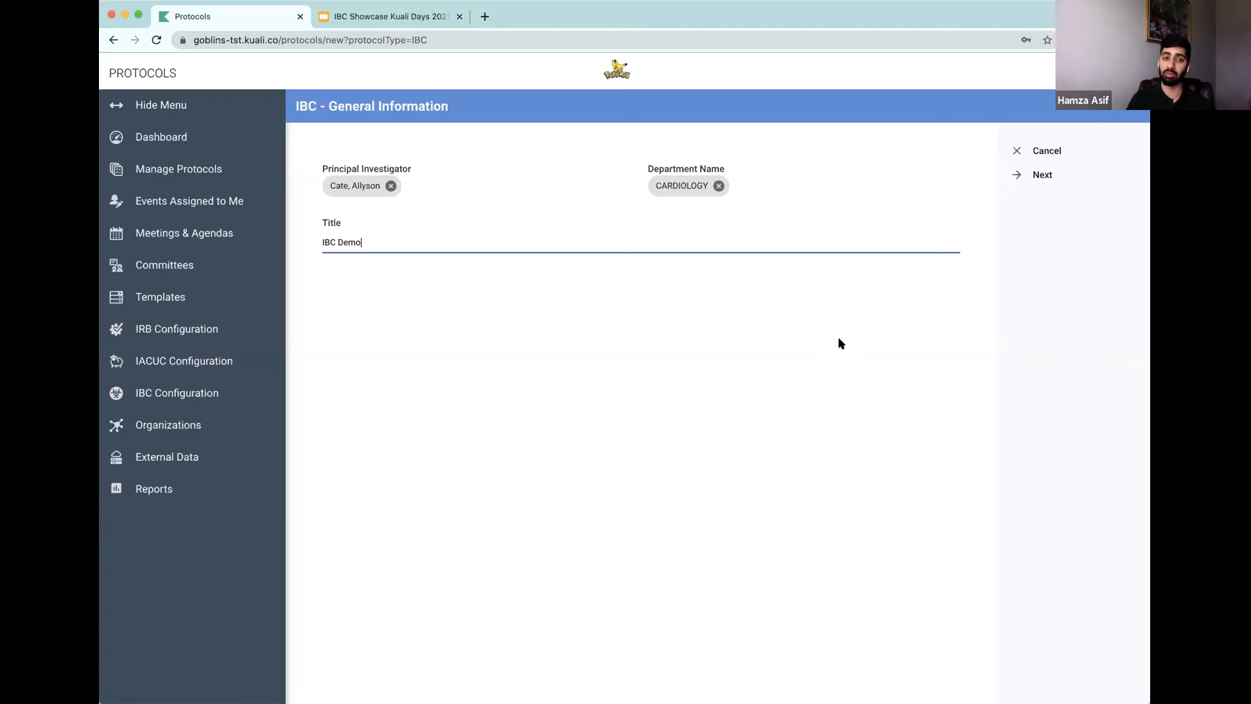
{"action": "left_click", "coordinate": [1009, 174]}
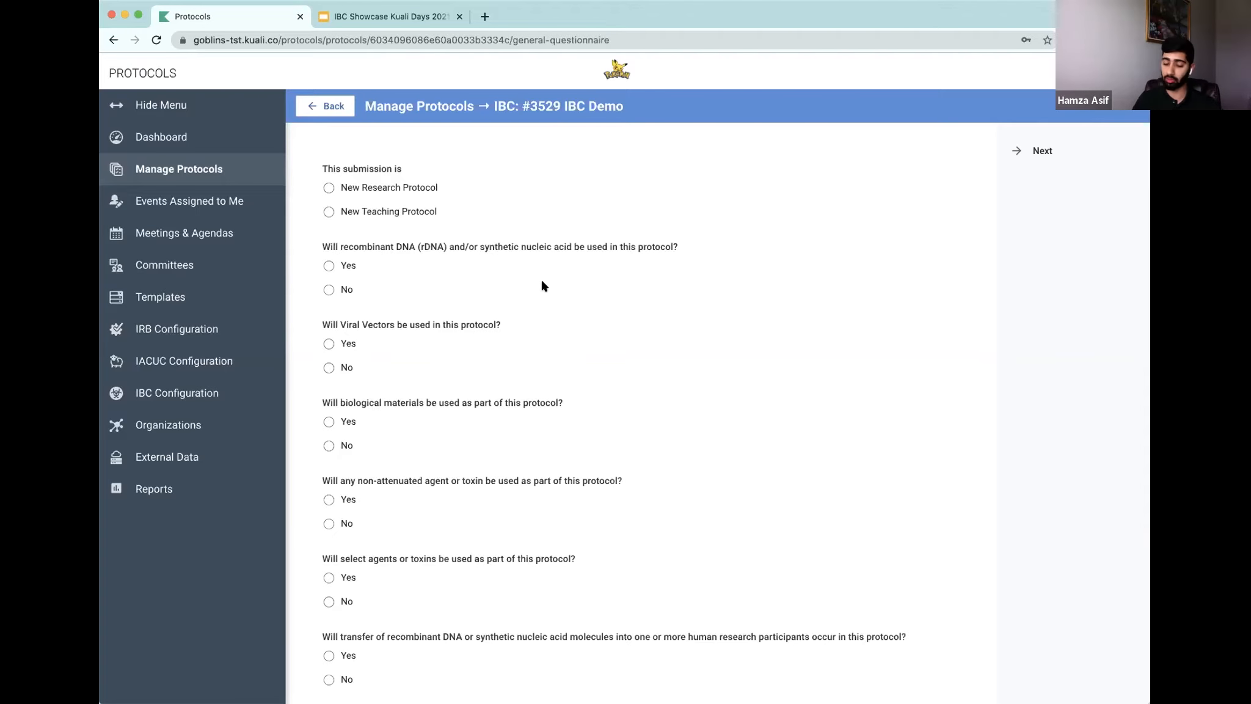
Step: Mark the submission as a New Research Protocol and answer Yes for recombinant DNA and viral vectors
{"action": "scroll", "coordinate": [543, 288], "scroll_direction": "down", "scroll_amount": 5}
{"action": "scroll", "coordinate": [542, 332], "scroll_direction": "up", "scroll_amount": 5}
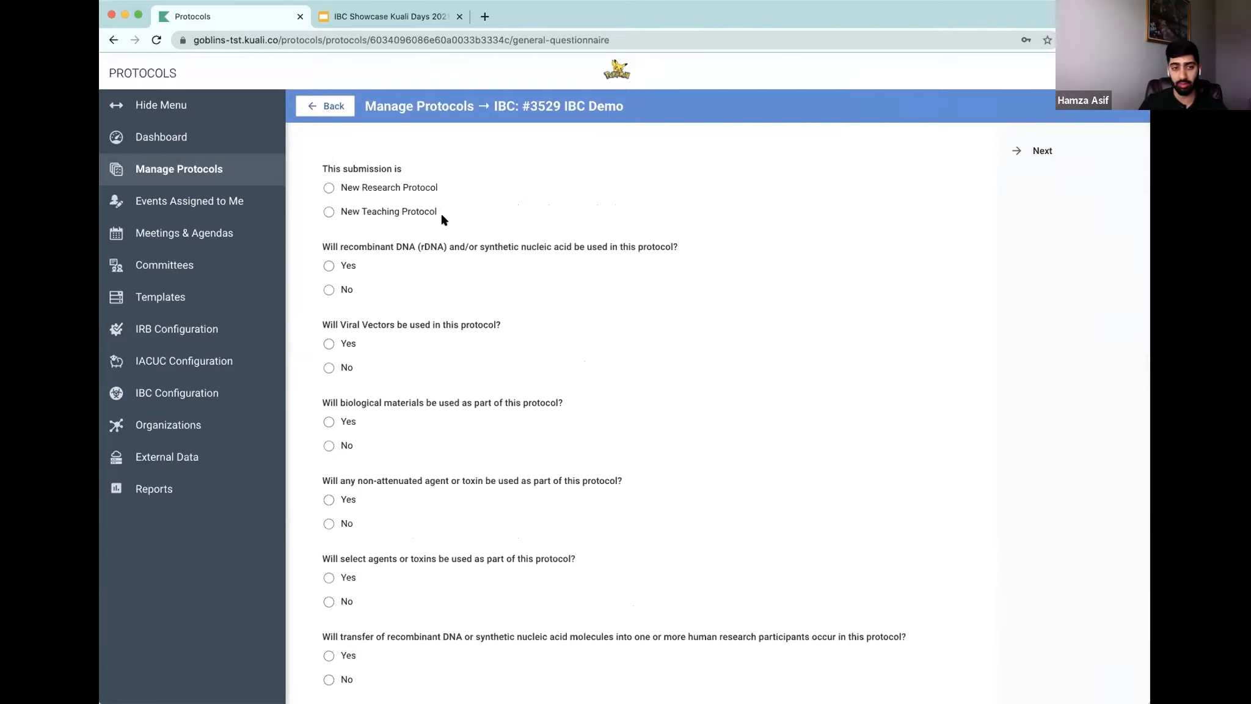
{"action": "left_click", "coordinate": [329, 188]}
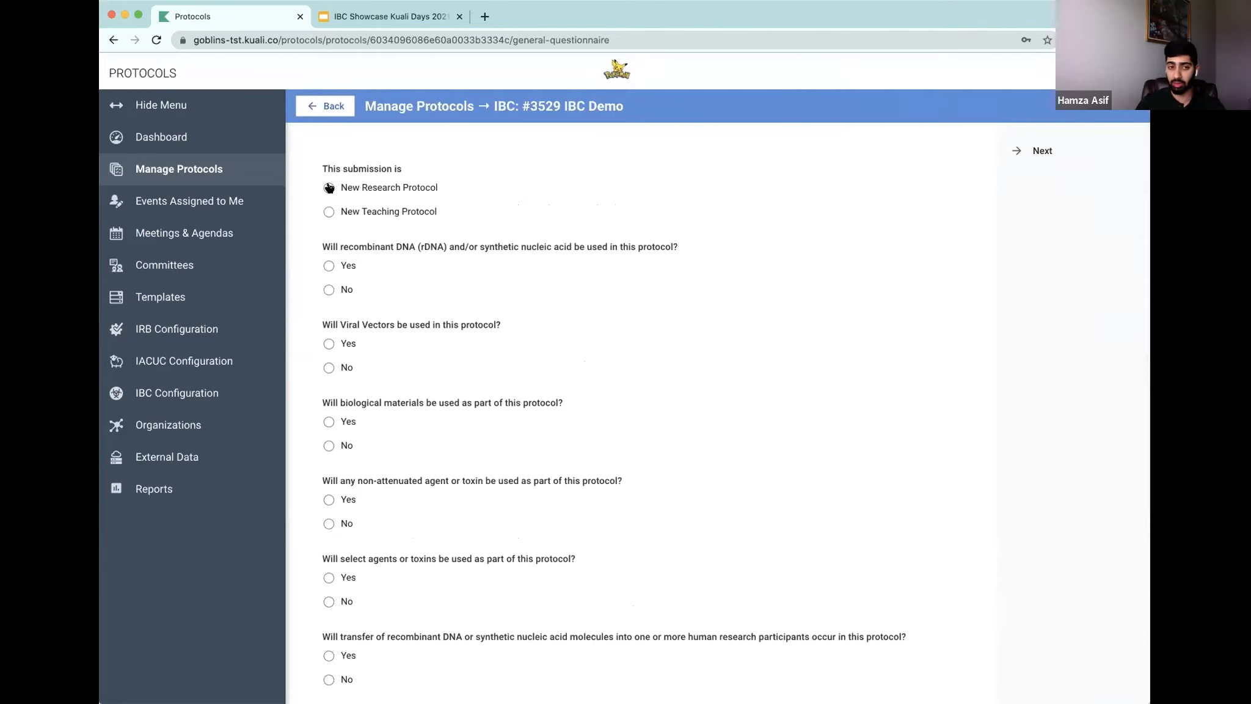
{"action": "scroll", "coordinate": [428, 290], "scroll_direction": "down", "scroll_amount": 1}
{"action": "left_click", "coordinate": [328, 228]}
{"action": "scroll", "coordinate": [466, 312], "scroll_direction": "down", "scroll_amount": 2}
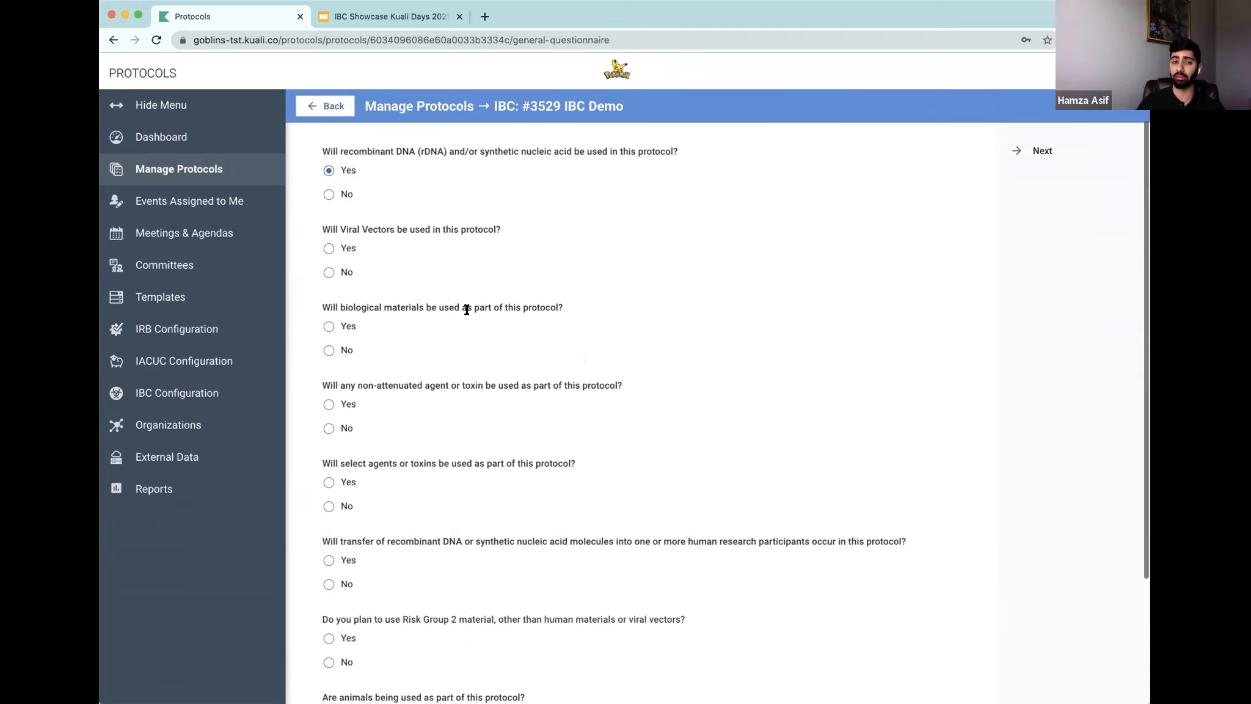
{"action": "left_click", "coordinate": [329, 248]}
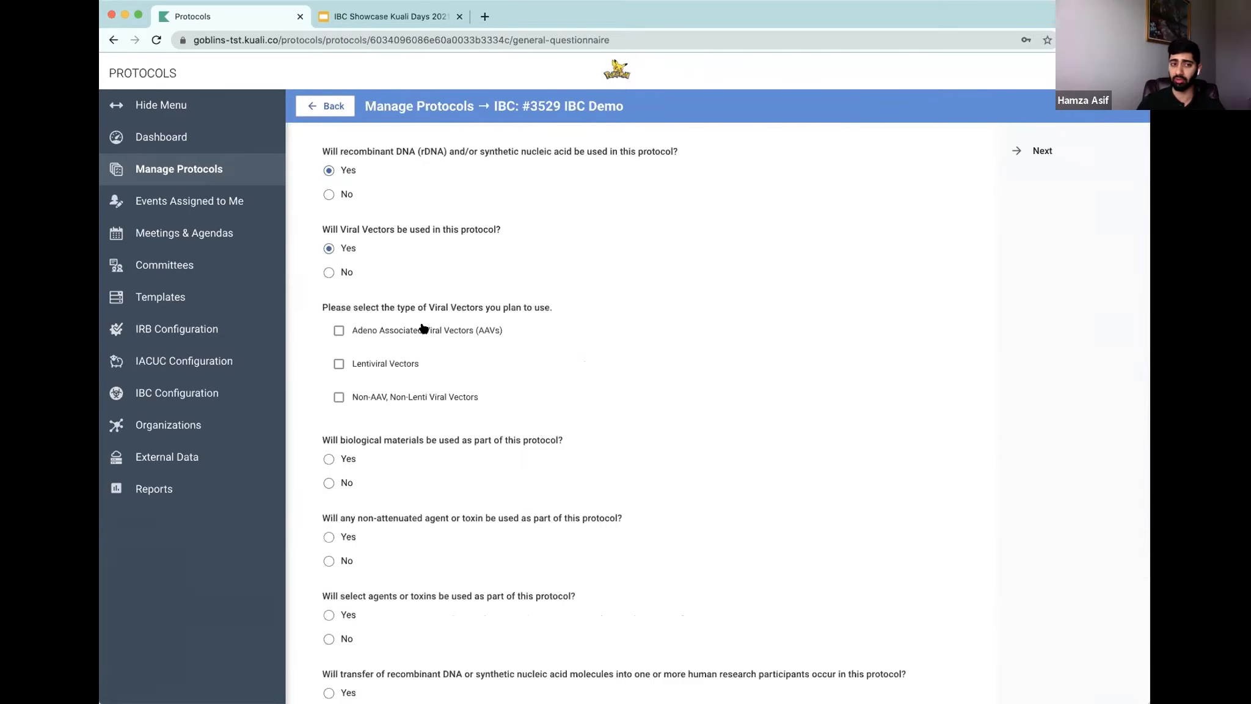
Step: Select Lentiviral Vectors, answer Yes for biological materials and No for non-attenuated agents or toxins
{"action": "scroll", "coordinate": [425, 320], "scroll_direction": "down", "scroll_amount": 2}
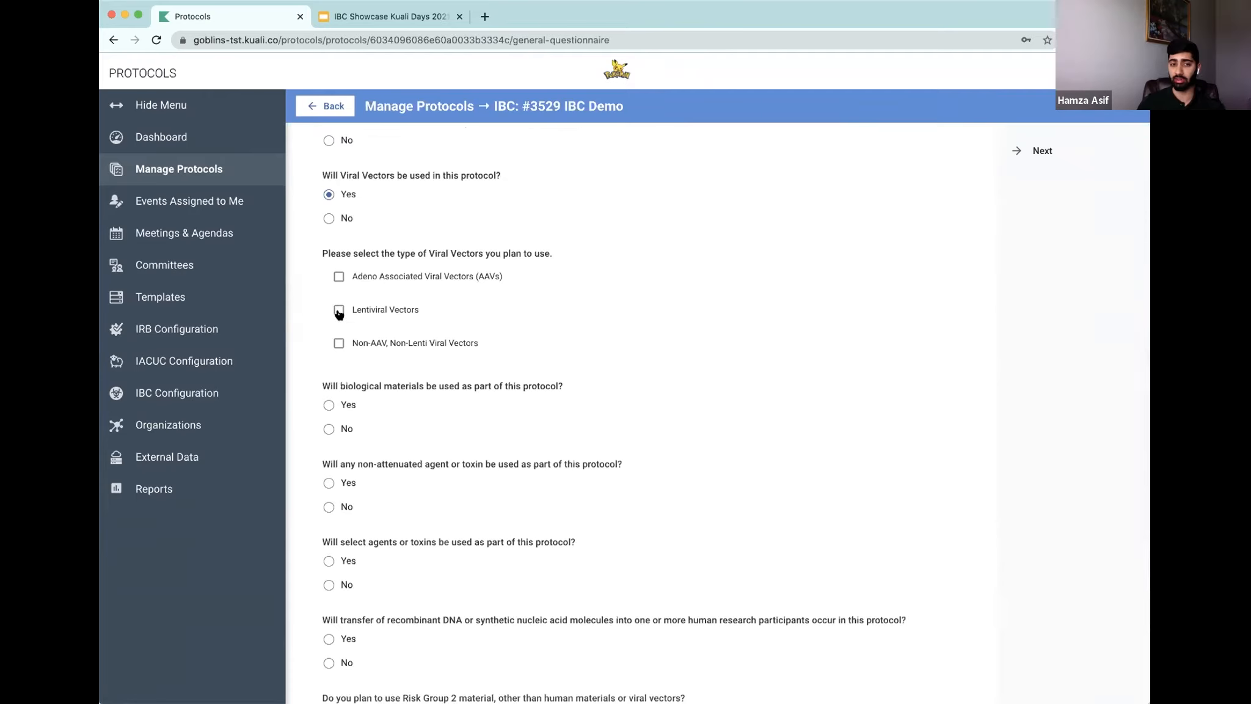
{"action": "left_click", "coordinate": [339, 310]}
{"action": "scroll", "coordinate": [385, 397], "scroll_direction": "down", "scroll_amount": 2}
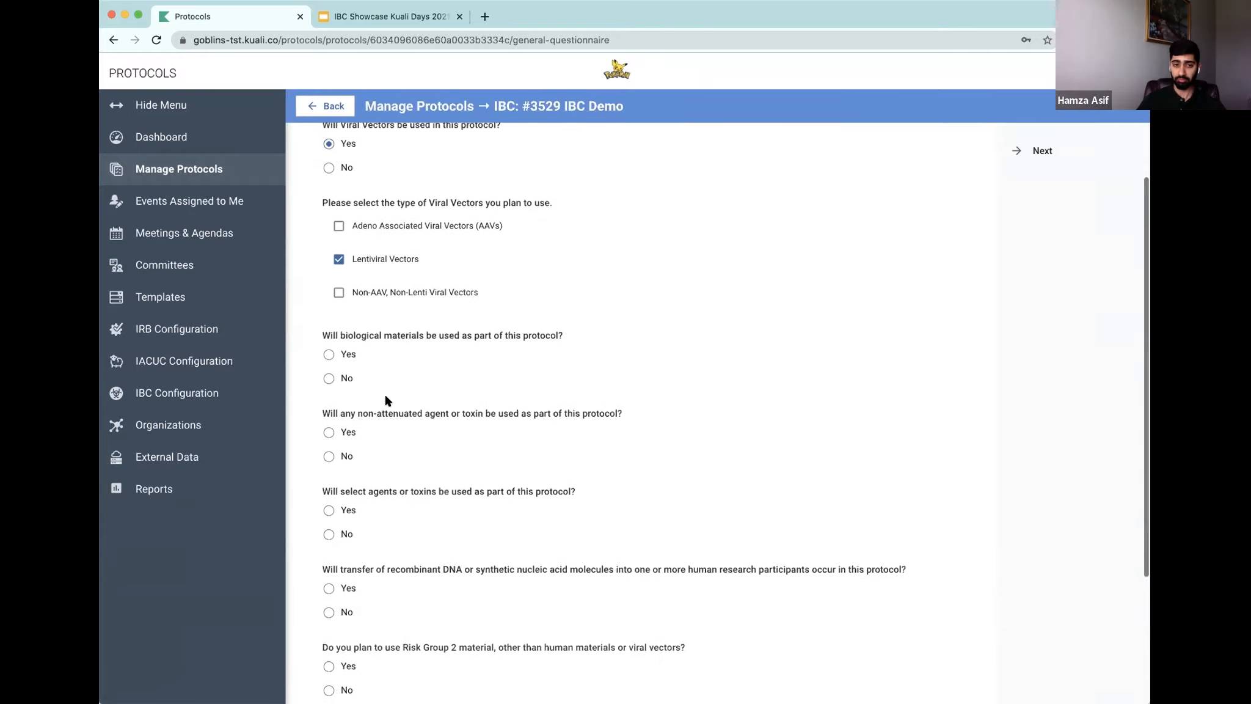
{"action": "left_click", "coordinate": [330, 351]}
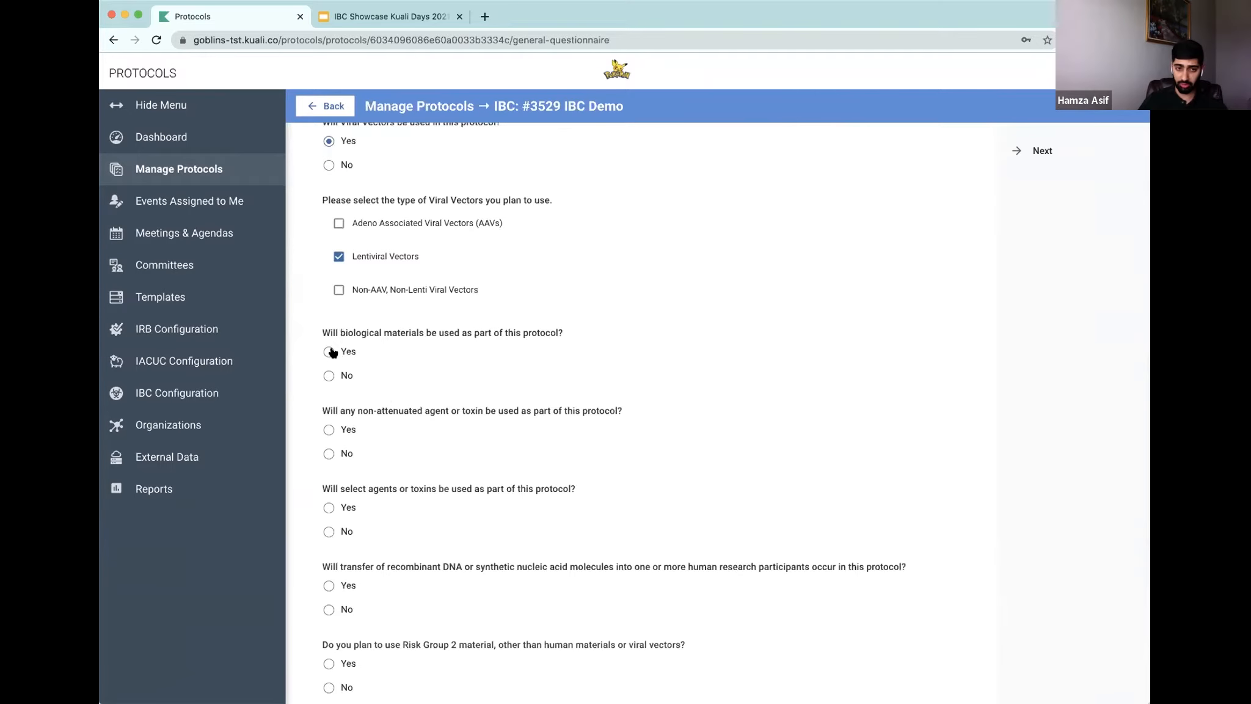
{"action": "scroll", "coordinate": [386, 389], "scroll_direction": "down", "scroll_amount": 1}
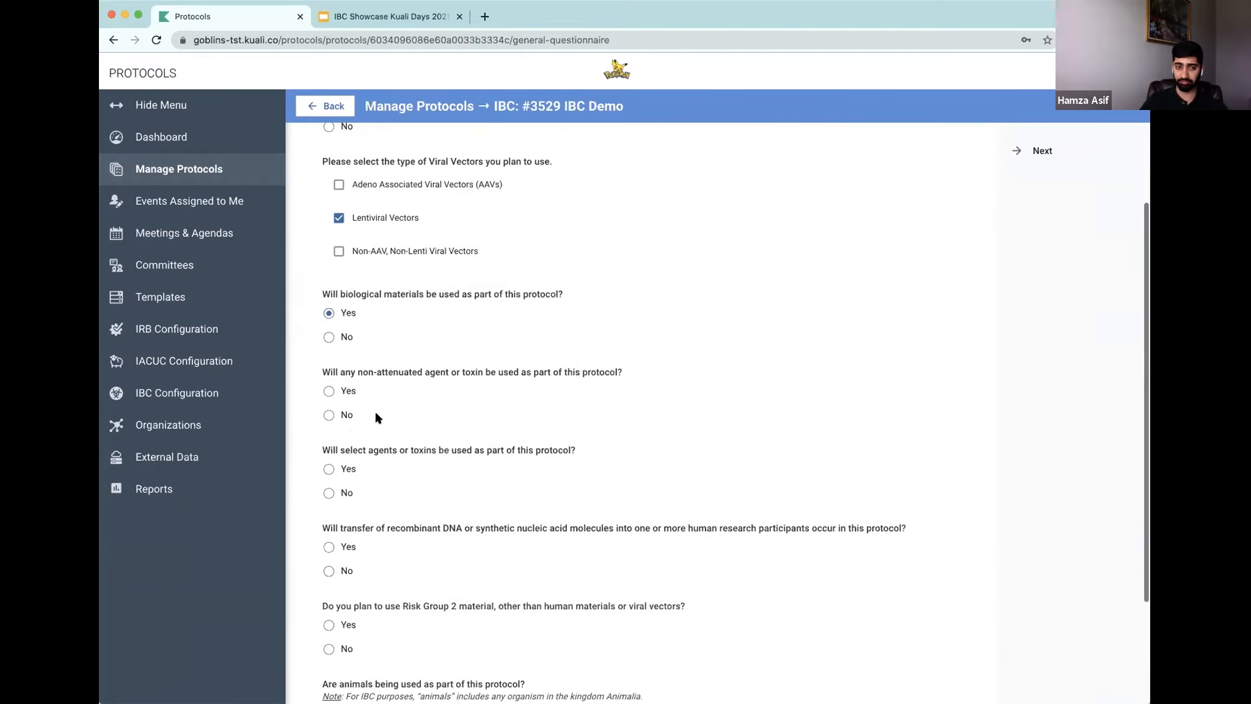
{"action": "left_click", "coordinate": [329, 417]}
Step: Answer Yes for select agents and Risk Group 2, No for human transfer, animals and plants, then continue
{"action": "scroll", "coordinate": [385, 416], "scroll_direction": "down", "scroll_amount": 2}
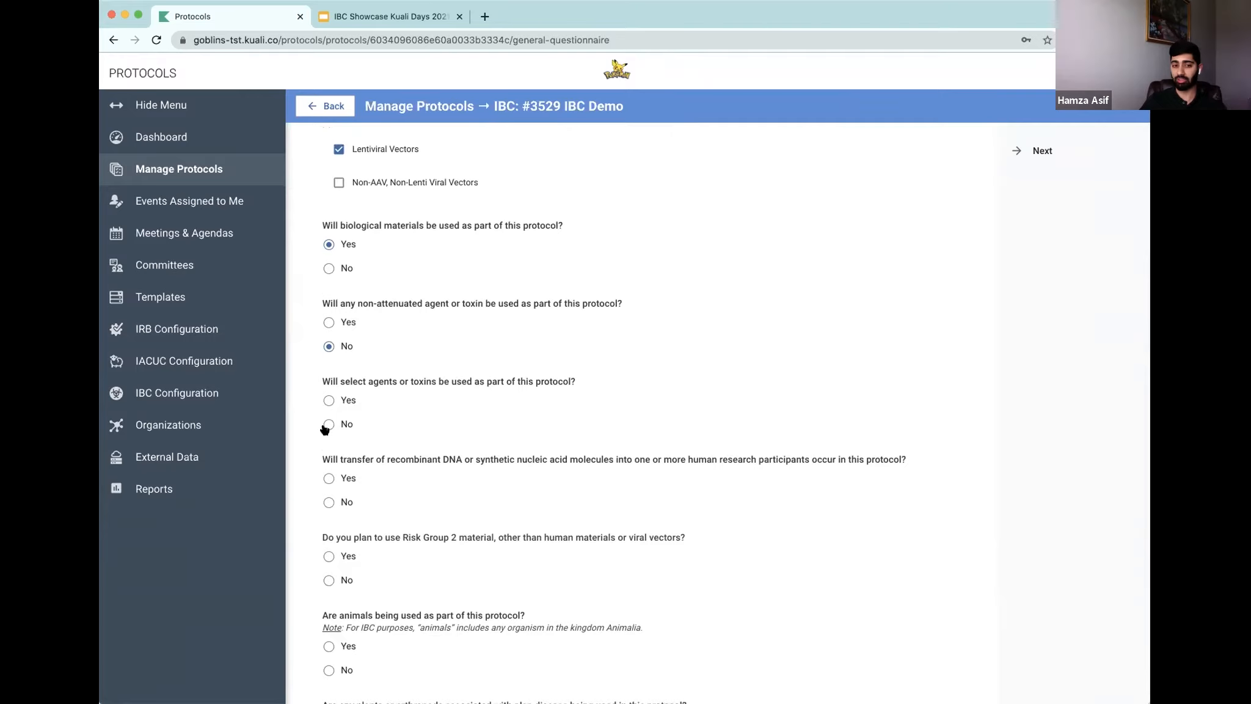
{"action": "left_click", "coordinate": [328, 400]}
{"action": "scroll", "coordinate": [377, 416], "scroll_direction": "down", "scroll_amount": 3}
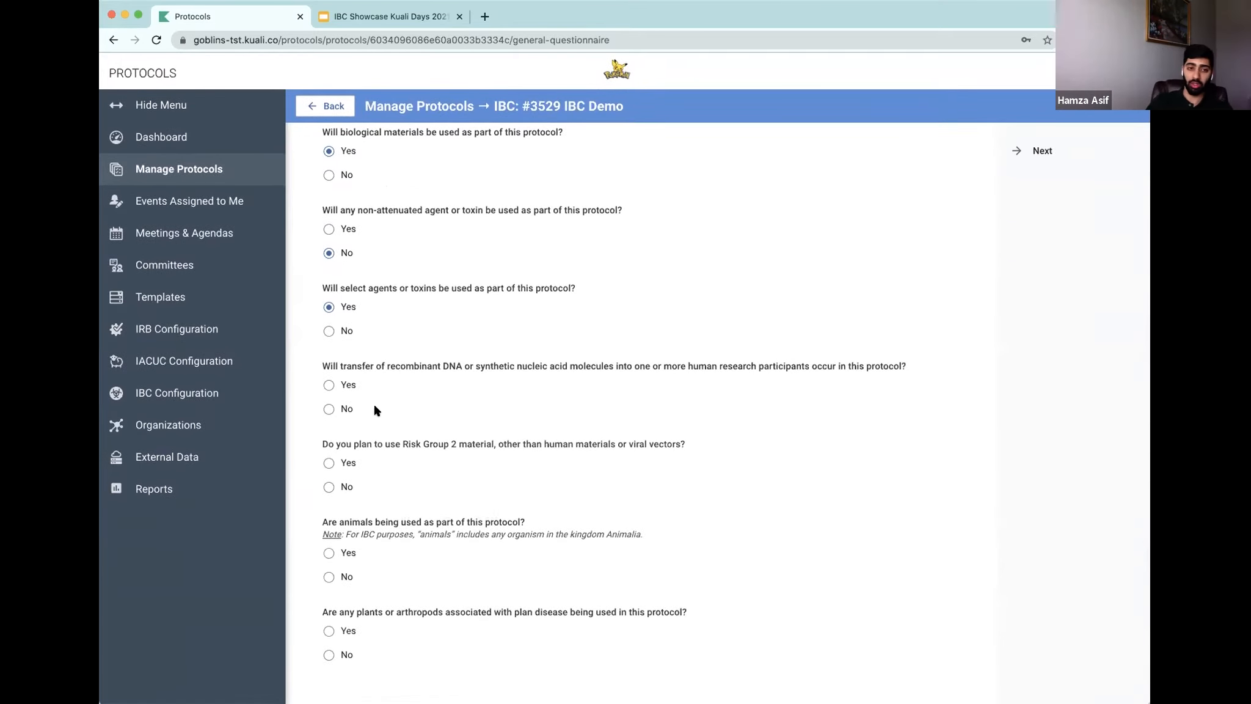
{"action": "scroll", "coordinate": [366, 404], "scroll_direction": "up", "scroll_amount": 1}
{"action": "scroll", "coordinate": [394, 399], "scroll_direction": "up", "scroll_amount": 1}
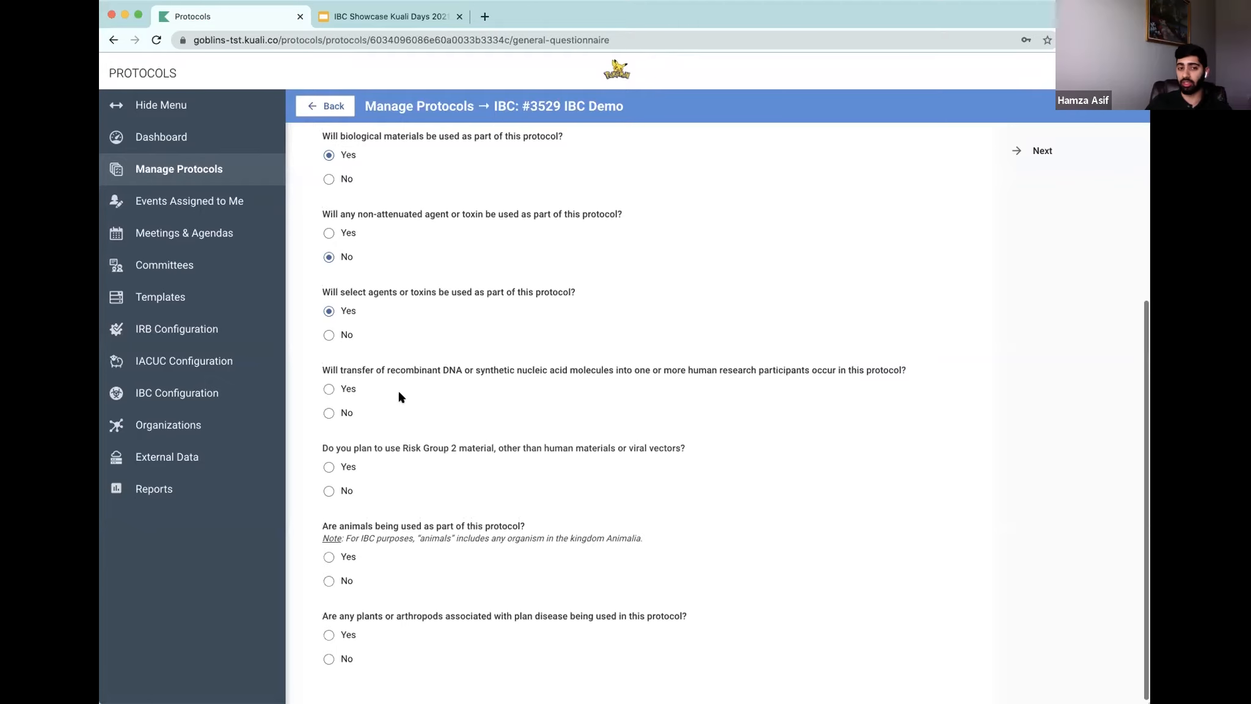
{"action": "left_click", "coordinate": [328, 412]}
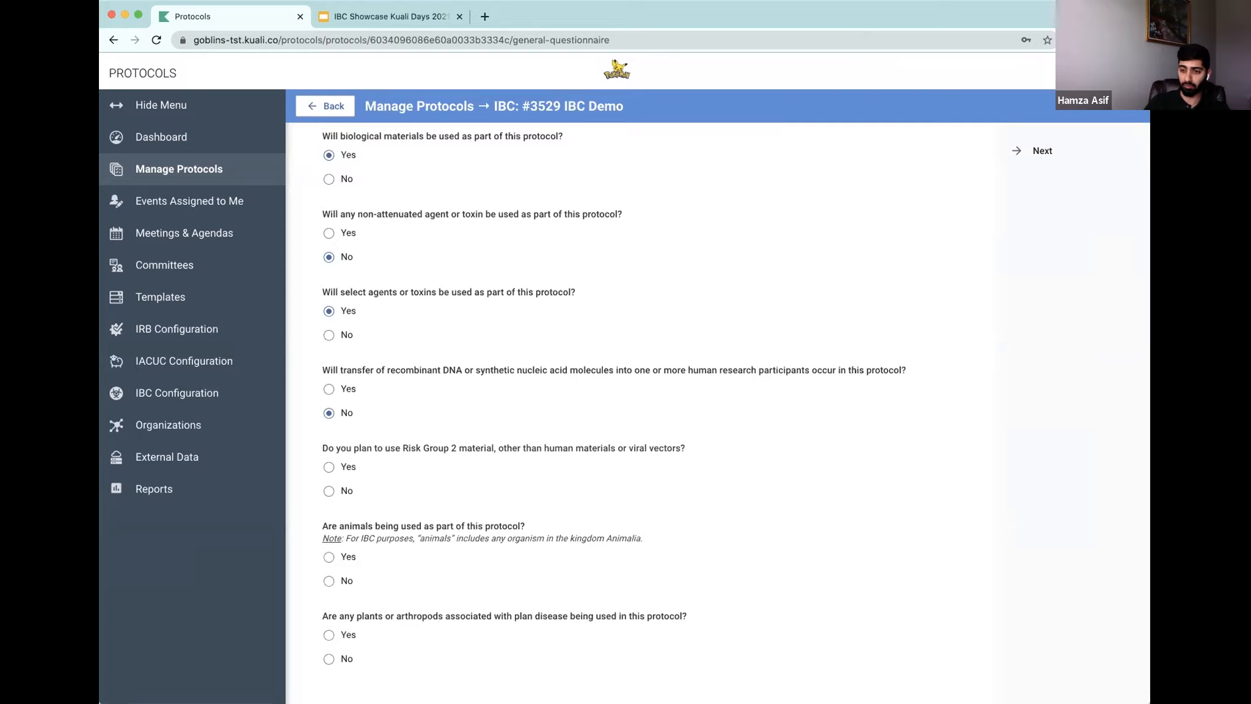
{"action": "scroll", "coordinate": [642, 492], "scroll_direction": "down", "scroll_amount": 1}
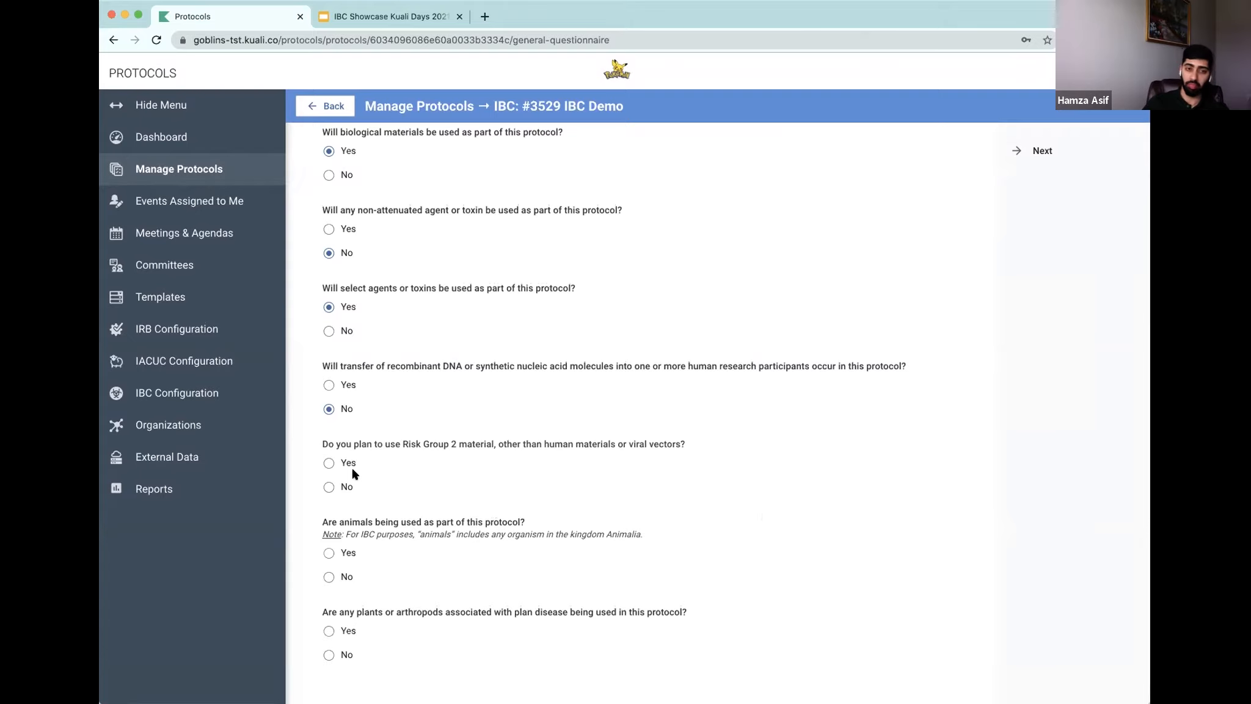
{"action": "left_click", "coordinate": [329, 463]}
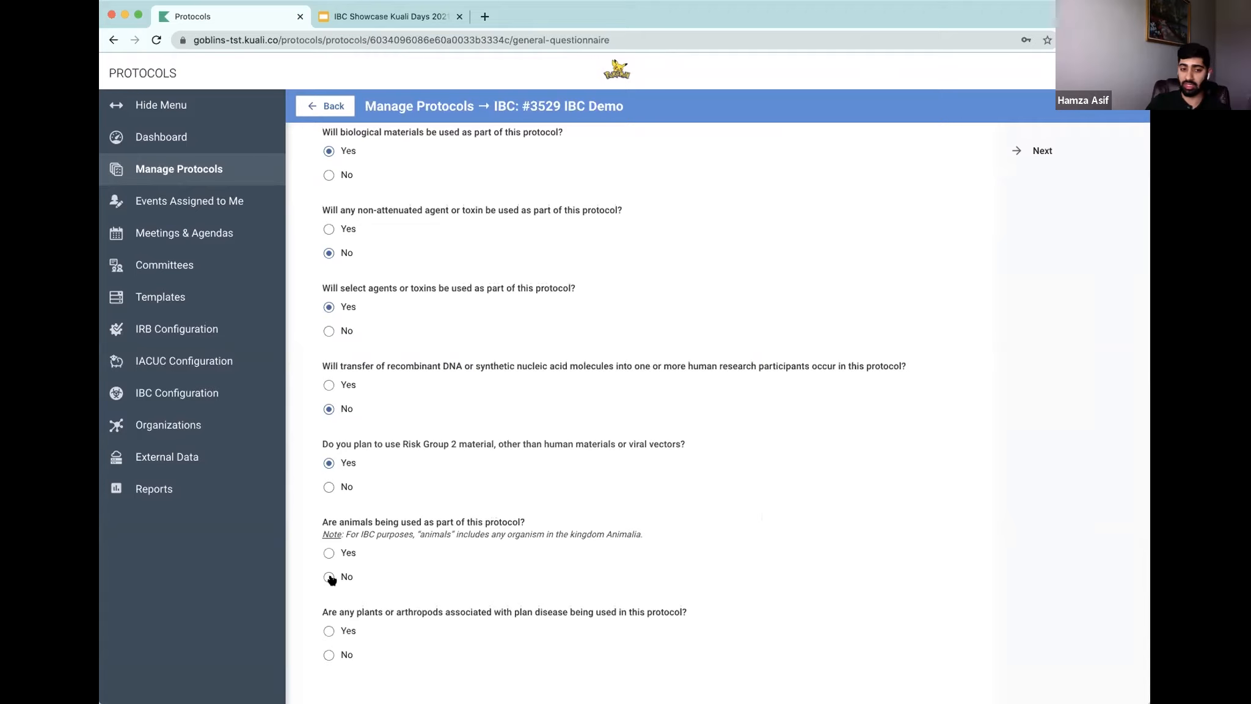
{"action": "left_click", "coordinate": [329, 654]}
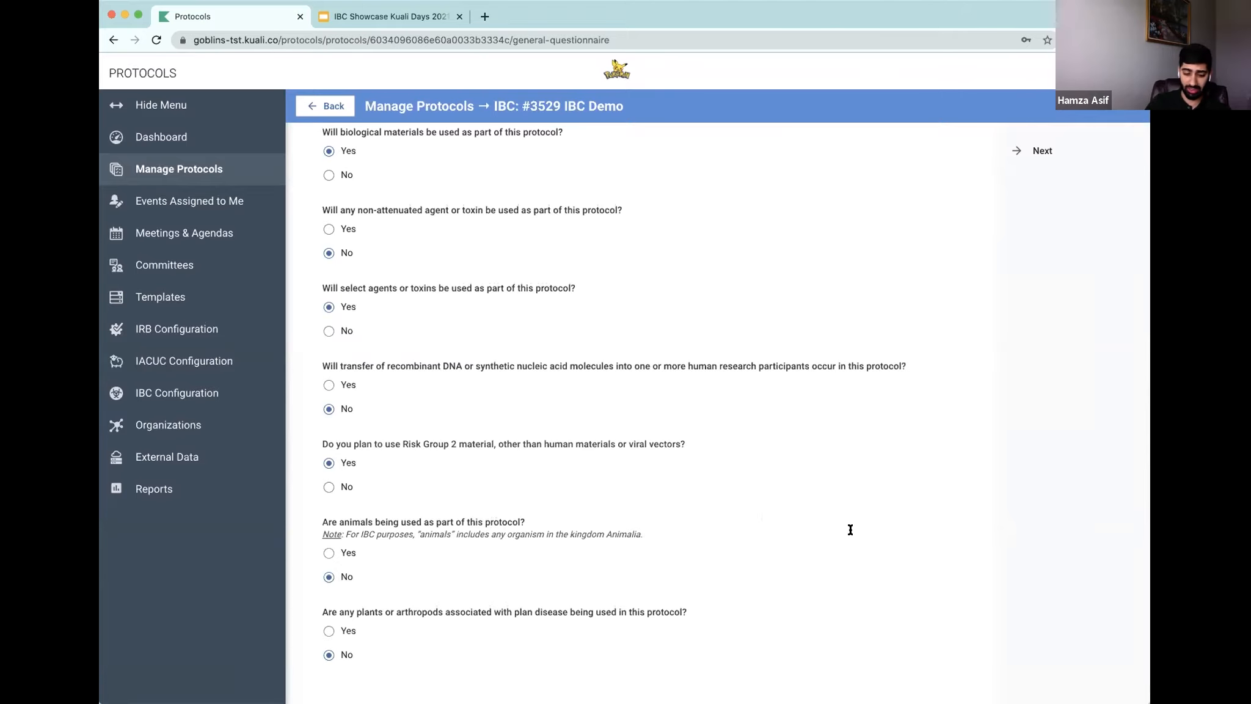
{"action": "scroll", "coordinate": [864, 526], "scroll_direction": "up", "scroll_amount": 8}
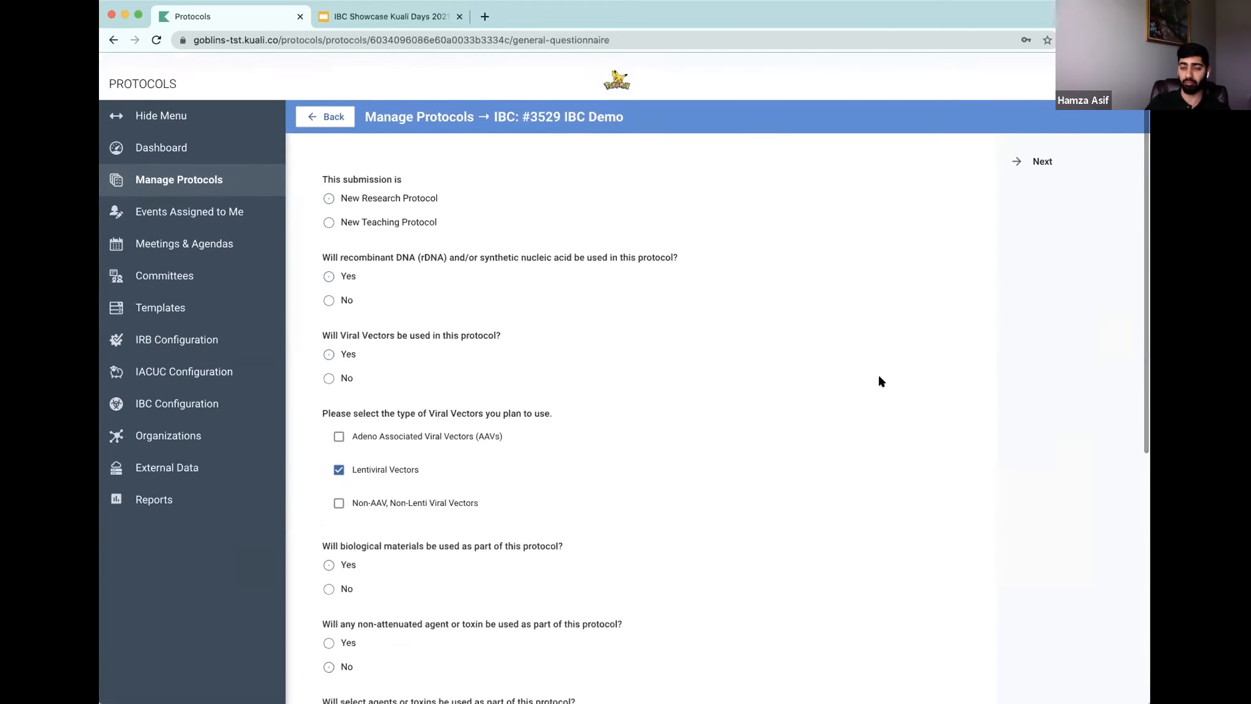
{"action": "left_click", "coordinate": [1014, 152]}
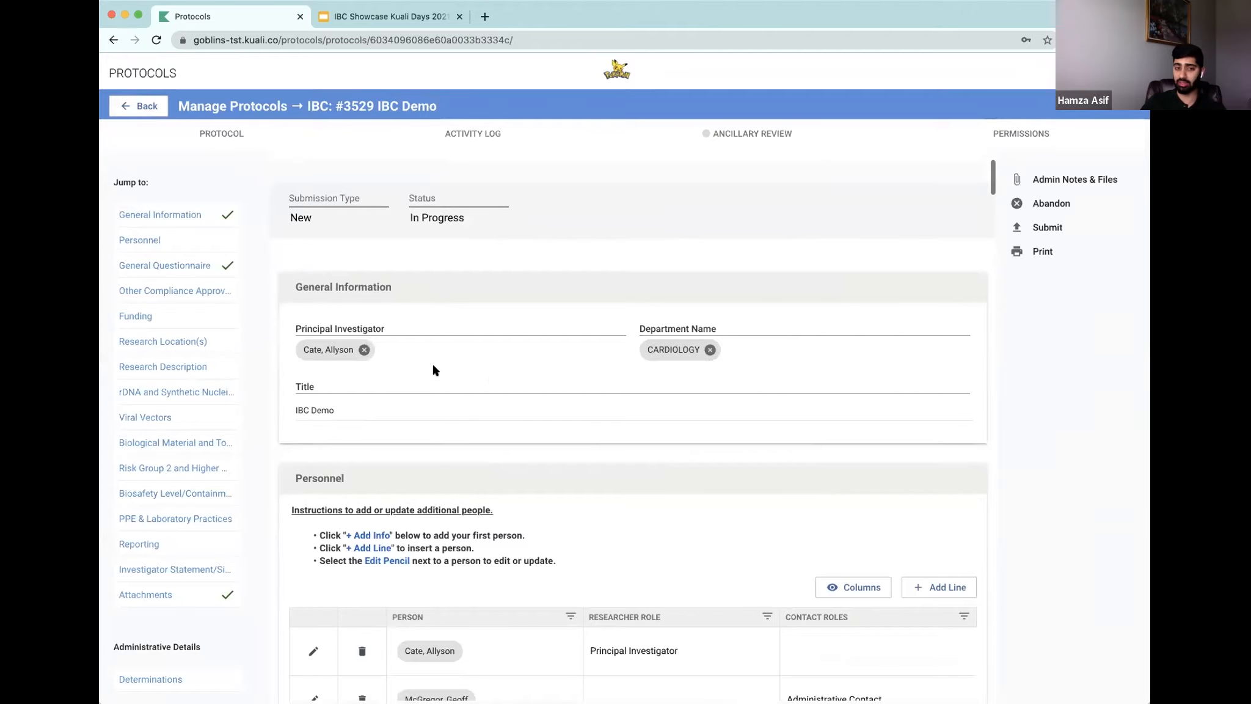
Step: Check the Investigator Acknowledgement box in the Personnel section of the protocol
{"action": "scroll", "coordinate": [569, 410], "scroll_direction": "down", "scroll_amount": 3}
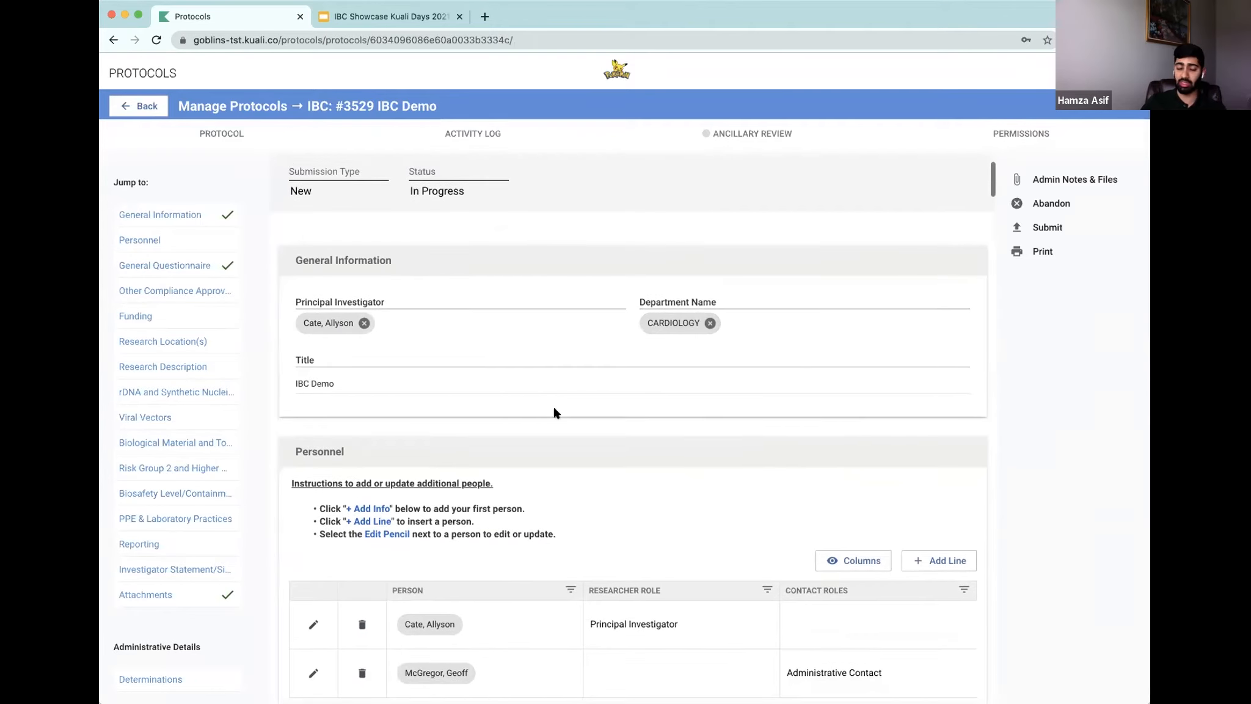
{"action": "scroll", "coordinate": [600, 412], "scroll_direction": "up", "scroll_amount": 1}
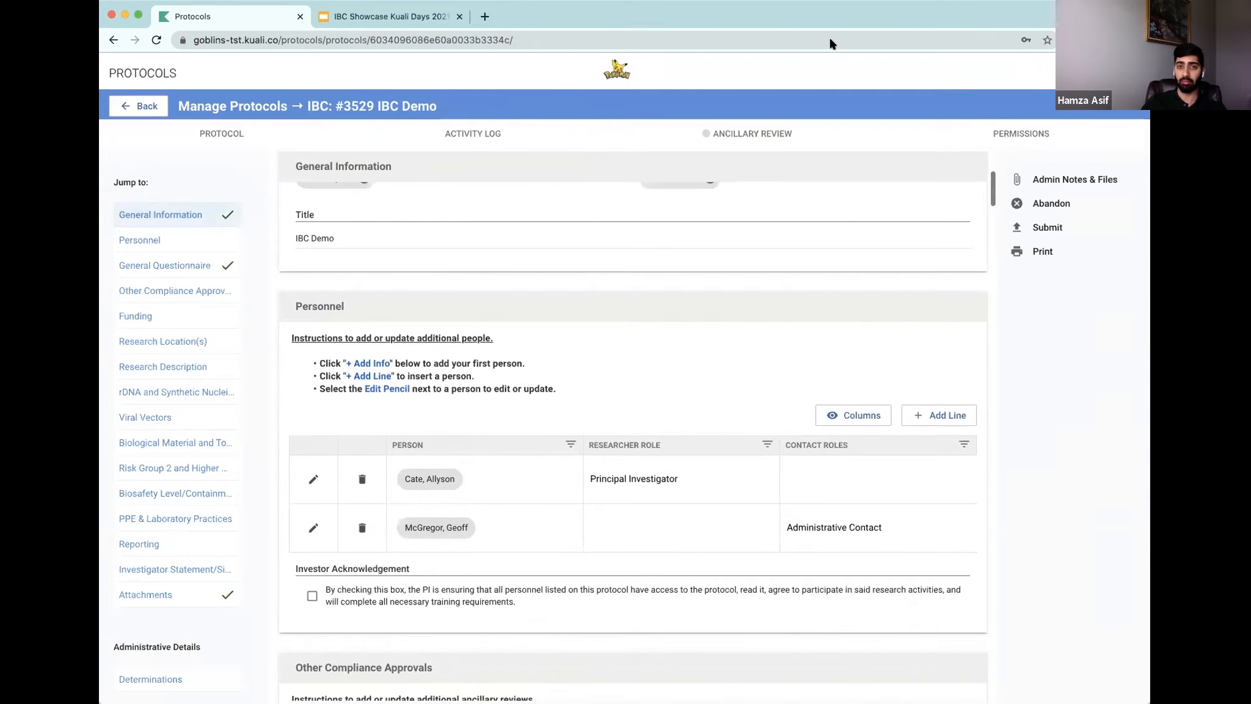
{"action": "scroll", "coordinate": [580, 392], "scroll_direction": "down", "scroll_amount": 1}
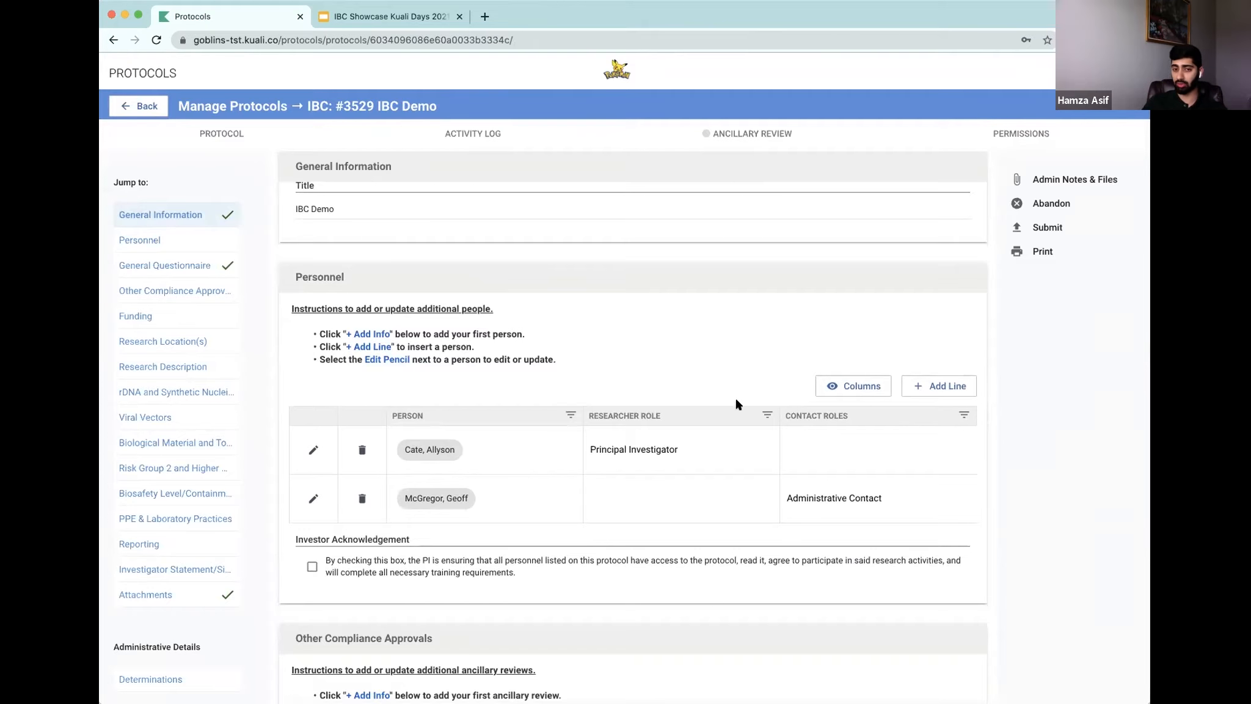
{"action": "left_click", "coordinate": [312, 568]}
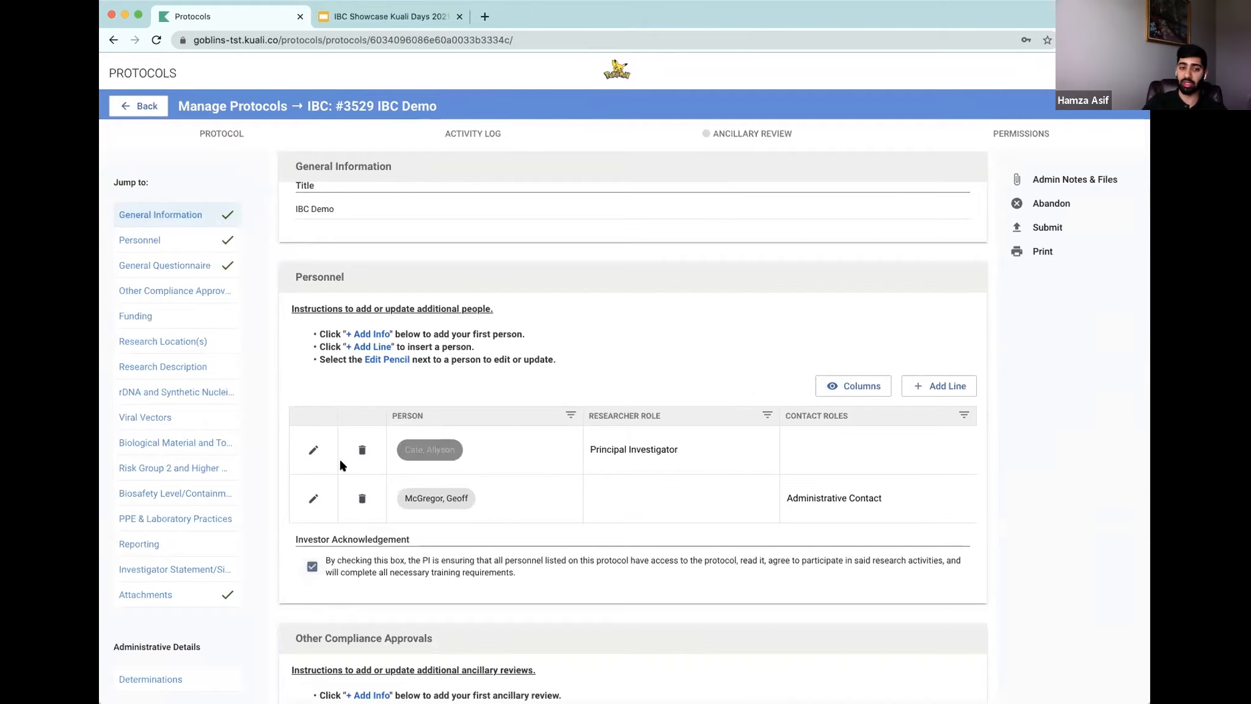
Step: Open the principal investigator's personnel details, close them, and review the Other Compliance Approvals section
{"action": "left_click", "coordinate": [314, 450]}
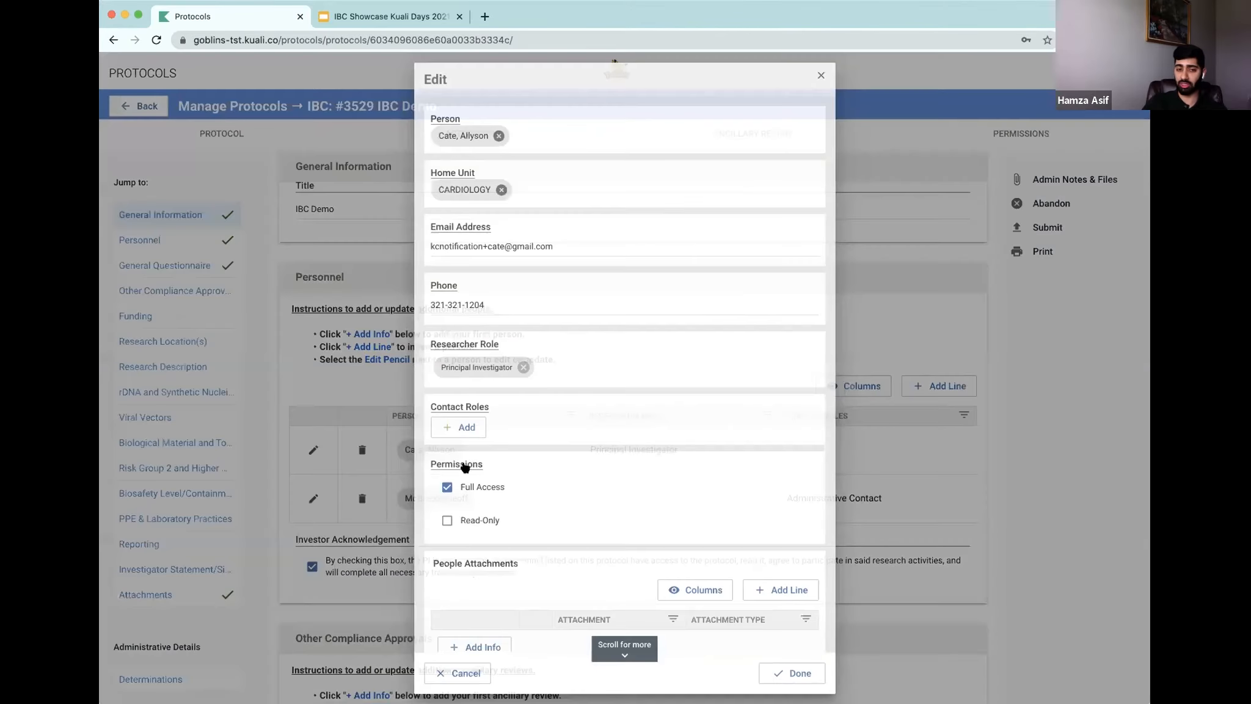
{"action": "scroll", "coordinate": [487, 492], "scroll_direction": "down", "scroll_amount": 2}
{"action": "left_click", "coordinate": [821, 75]}
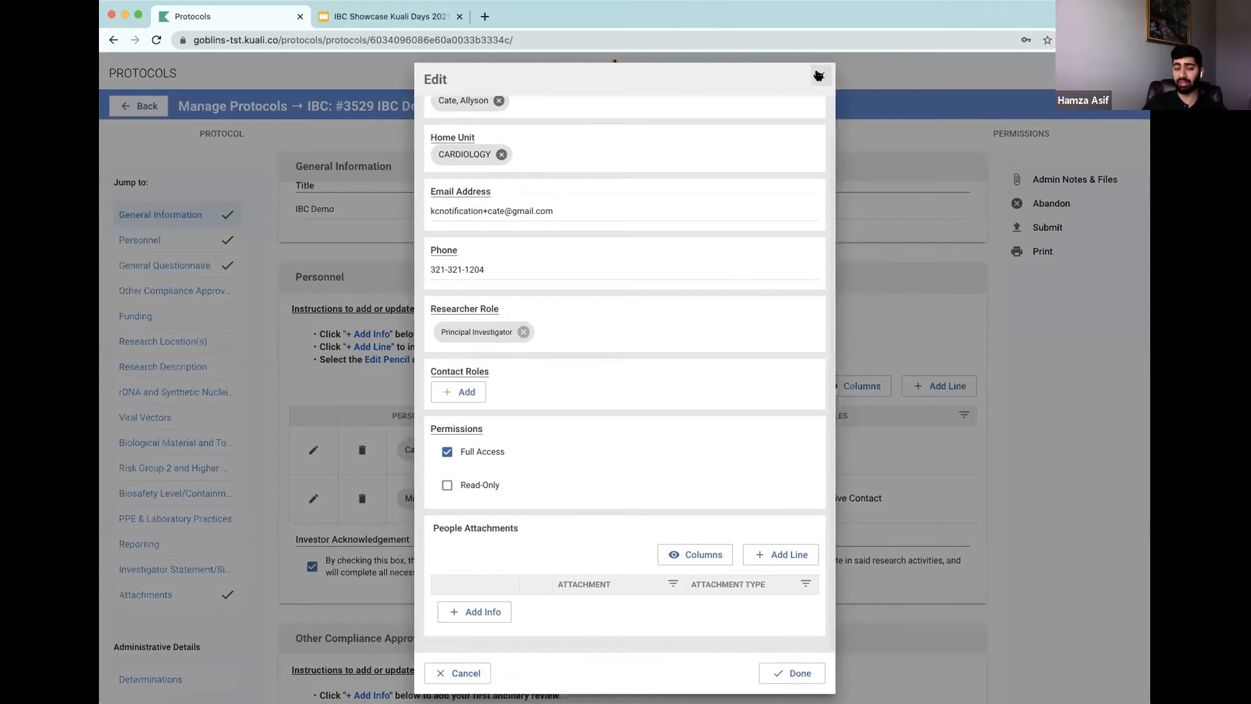
{"action": "scroll", "coordinate": [631, 452], "scroll_direction": "down", "scroll_amount": 3}
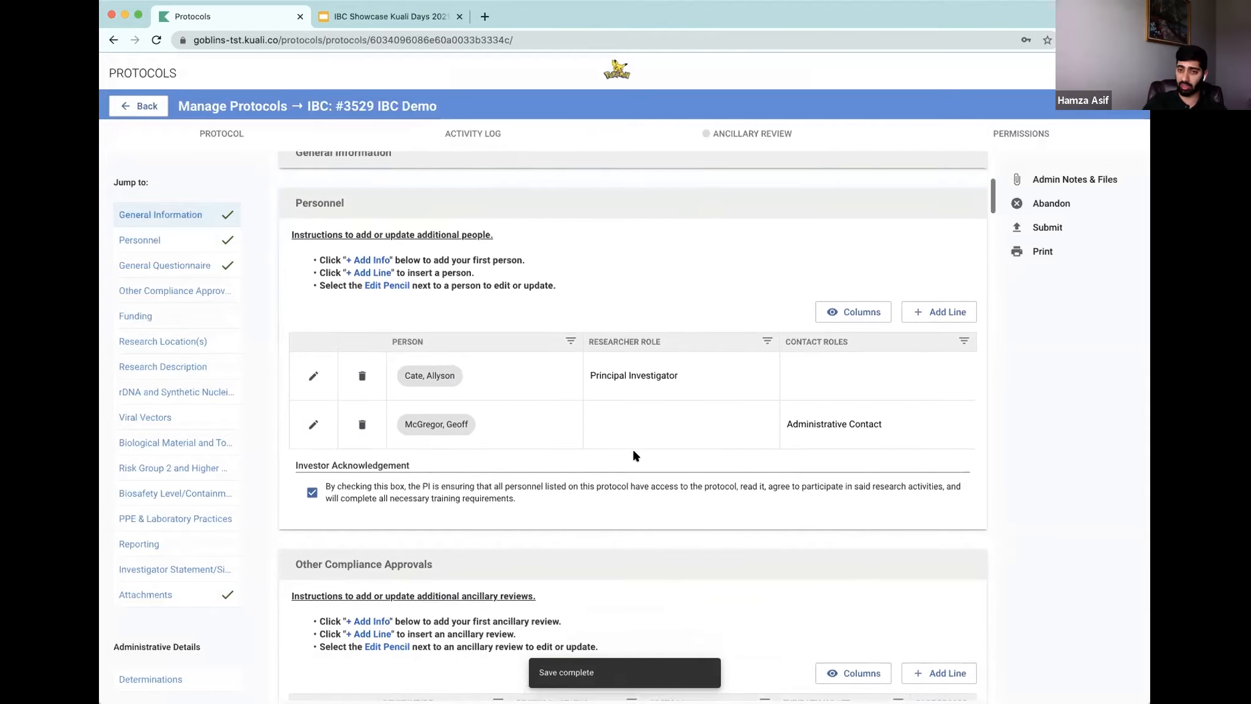
{"action": "scroll", "coordinate": [636, 457], "scroll_direction": "up", "scroll_amount": 1}
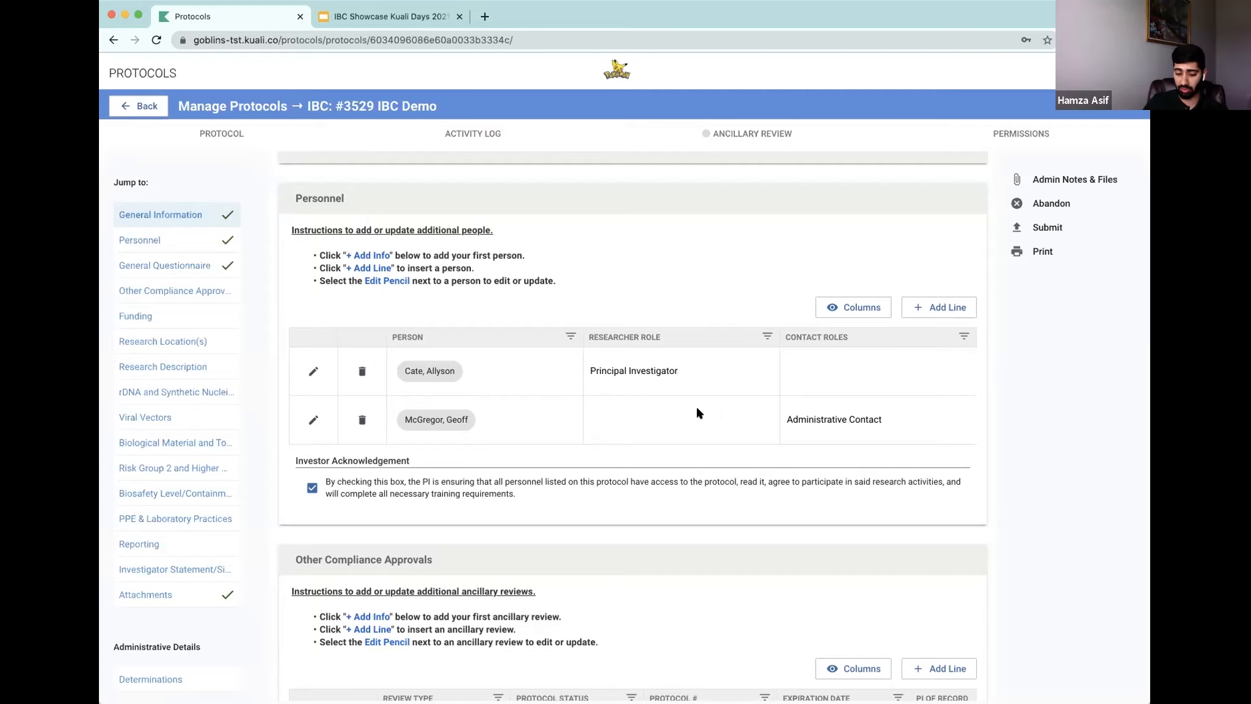
{"action": "scroll", "coordinate": [689, 412], "scroll_direction": "down", "scroll_amount": 3}
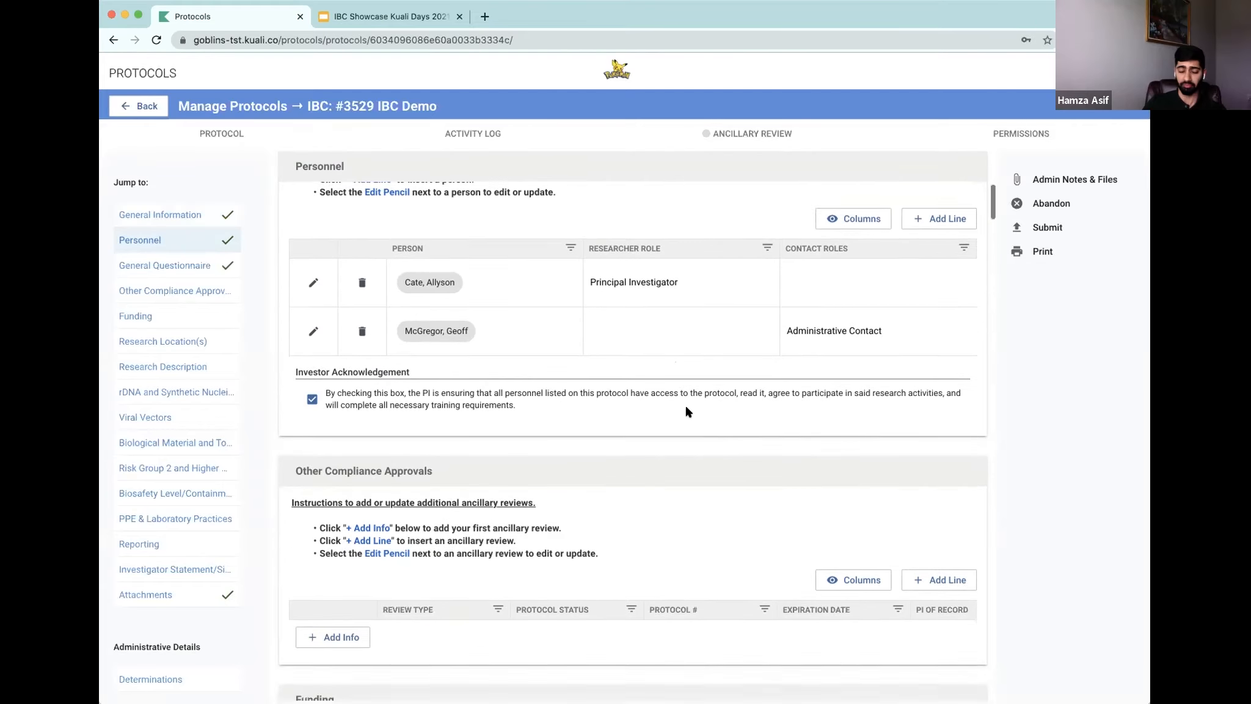
{"action": "scroll", "coordinate": [691, 421], "scroll_direction": "down", "scroll_amount": 1}
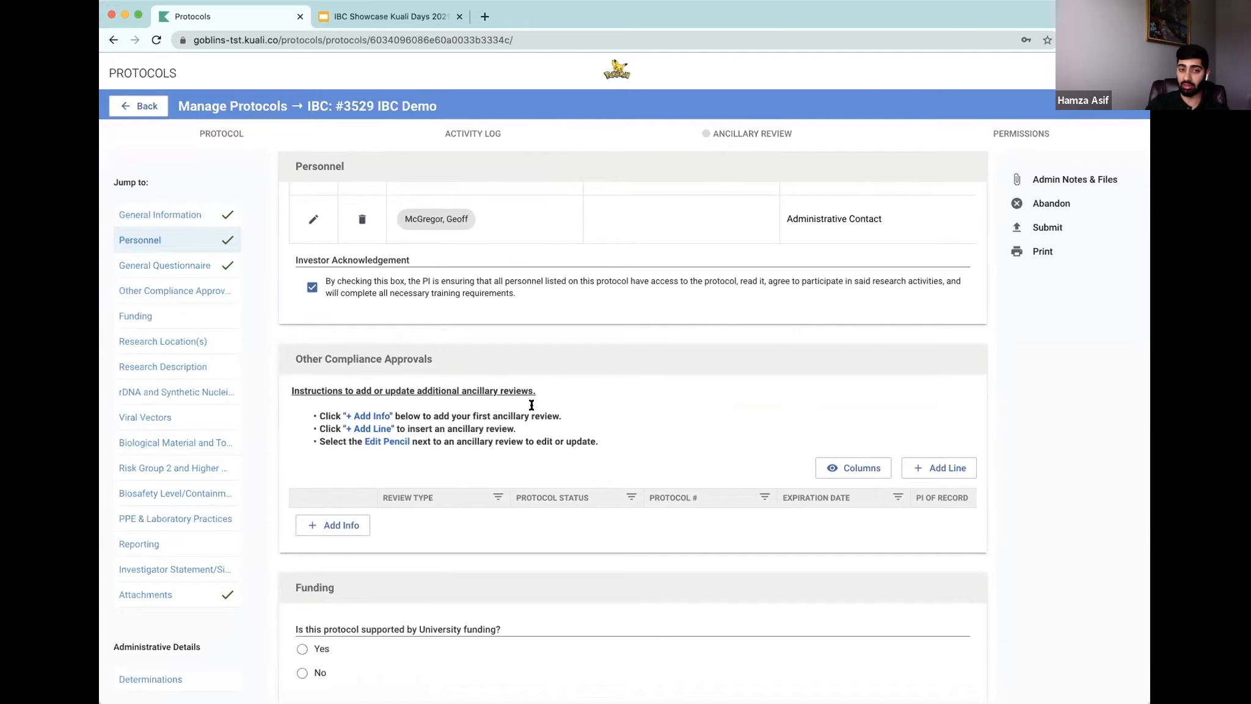
Step: Answer No for University funding, then find and add Proposal Development funding source number 10
{"action": "scroll", "coordinate": [605, 407], "scroll_direction": "down", "scroll_amount": 5}
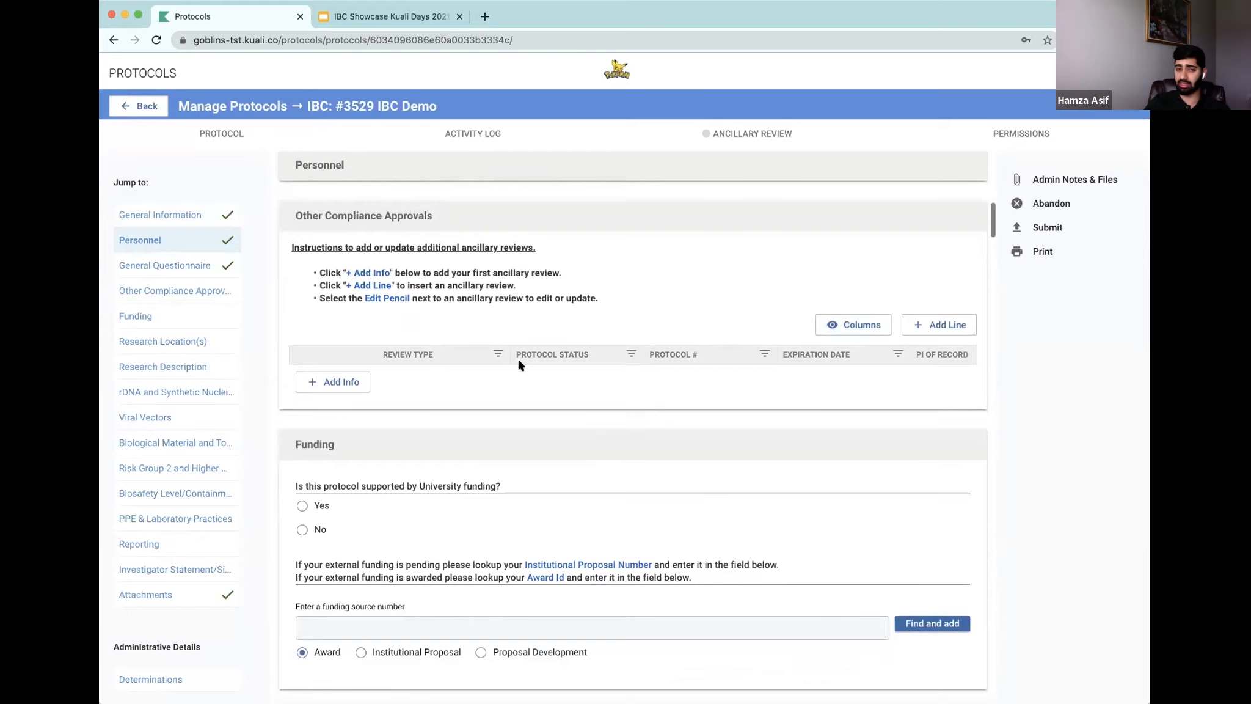
{"action": "scroll", "coordinate": [507, 354], "scroll_direction": "down", "scroll_amount": 1}
{"action": "scroll", "coordinate": [504, 351], "scroll_direction": "down", "scroll_amount": 2}
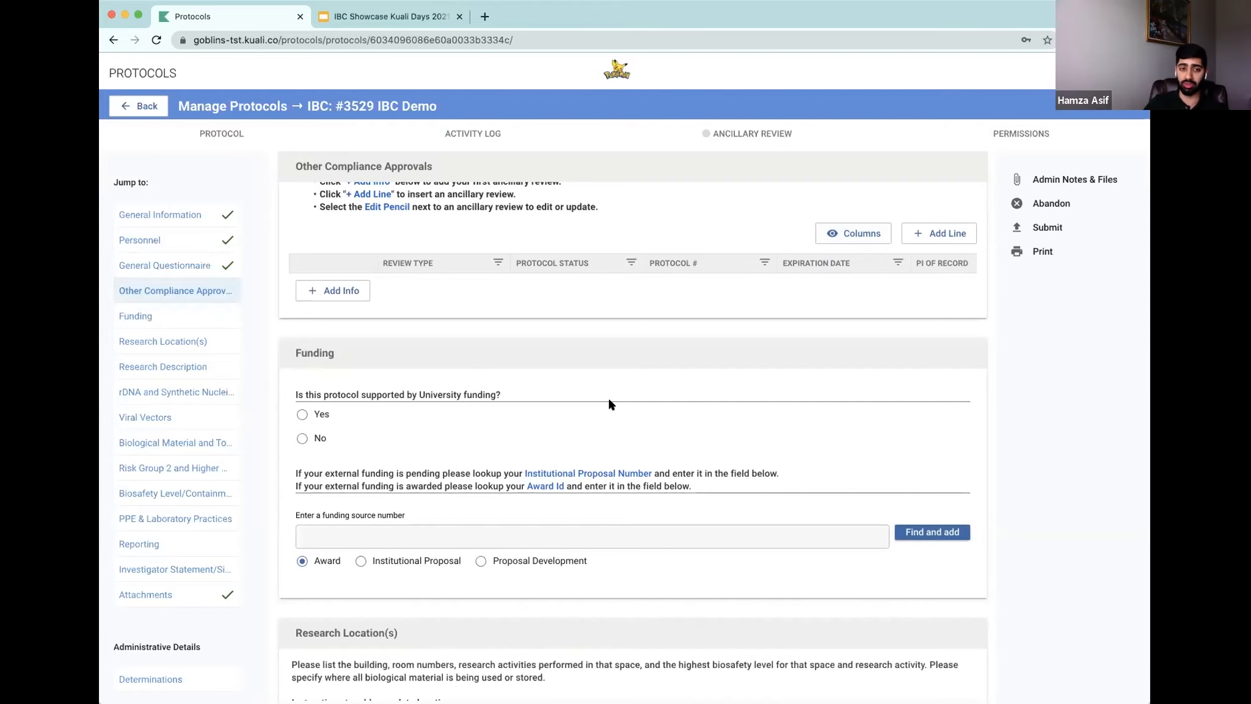
{"action": "left_click", "coordinate": [303, 439]}
{"action": "scroll", "coordinate": [519, 492], "scroll_direction": "down", "scroll_amount": 1}
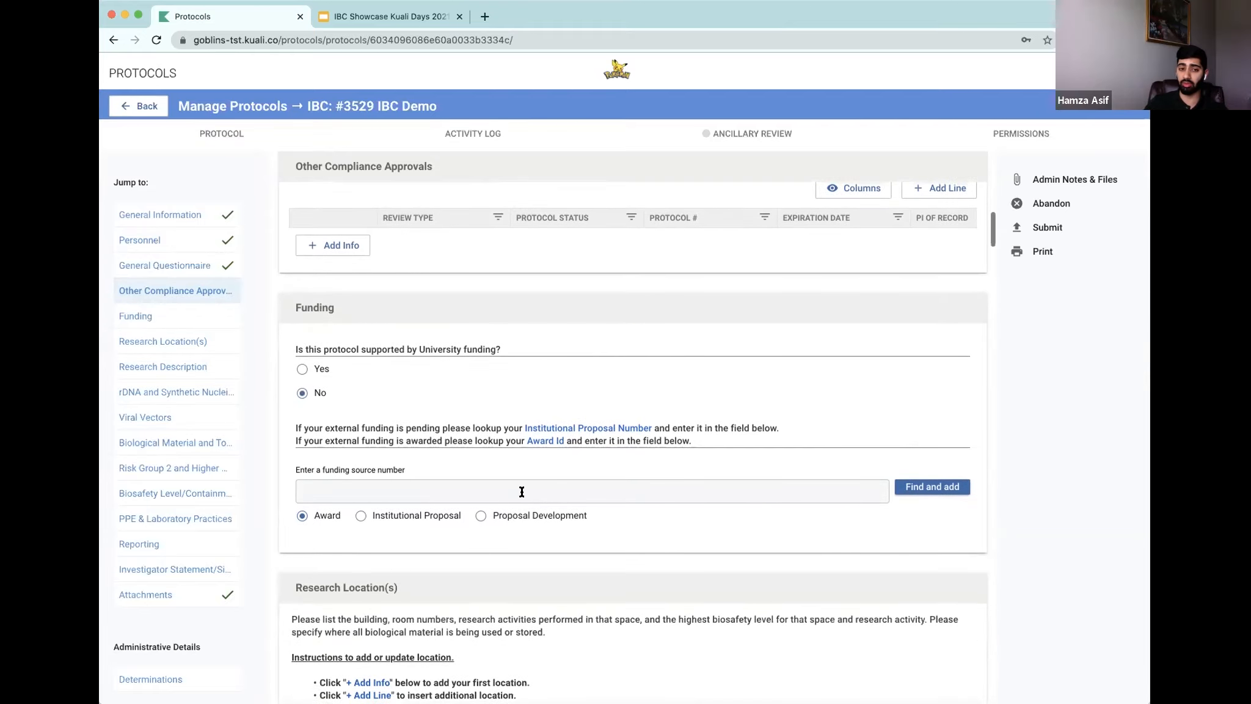
{"action": "left_click", "coordinate": [482, 517]}
{"action": "left_click", "coordinate": [492, 490]}
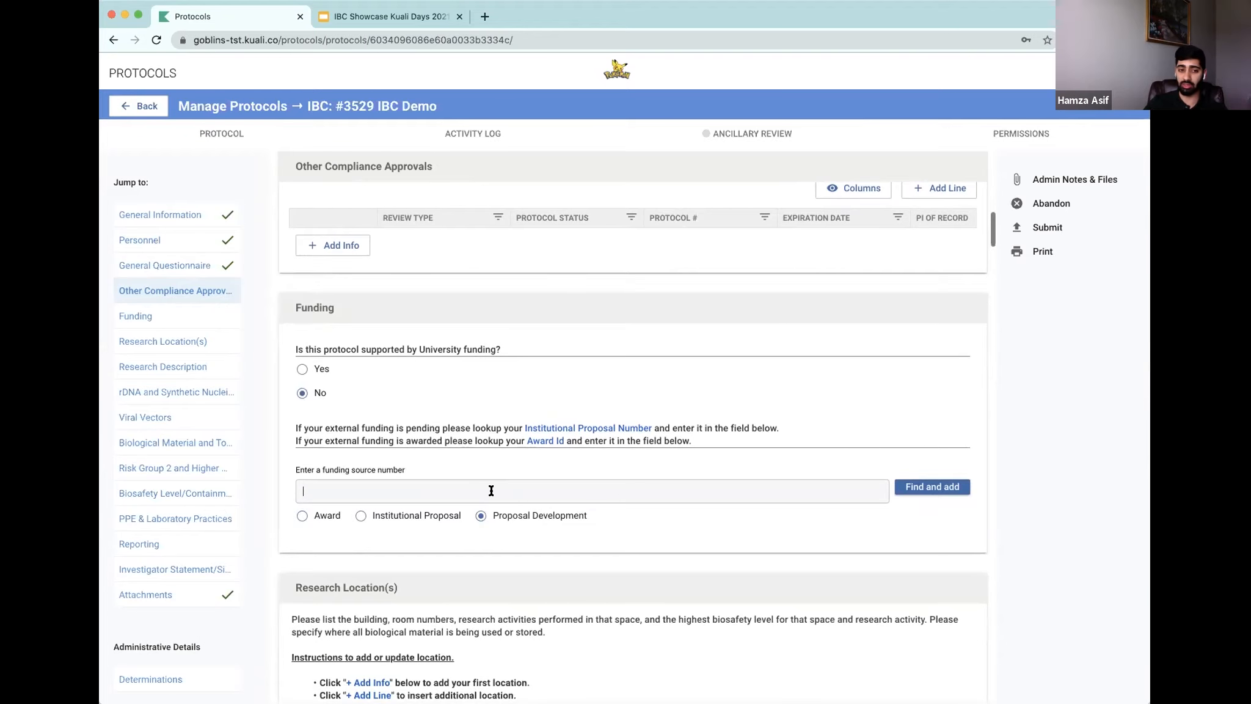
{"action": "type", "text": "10"}
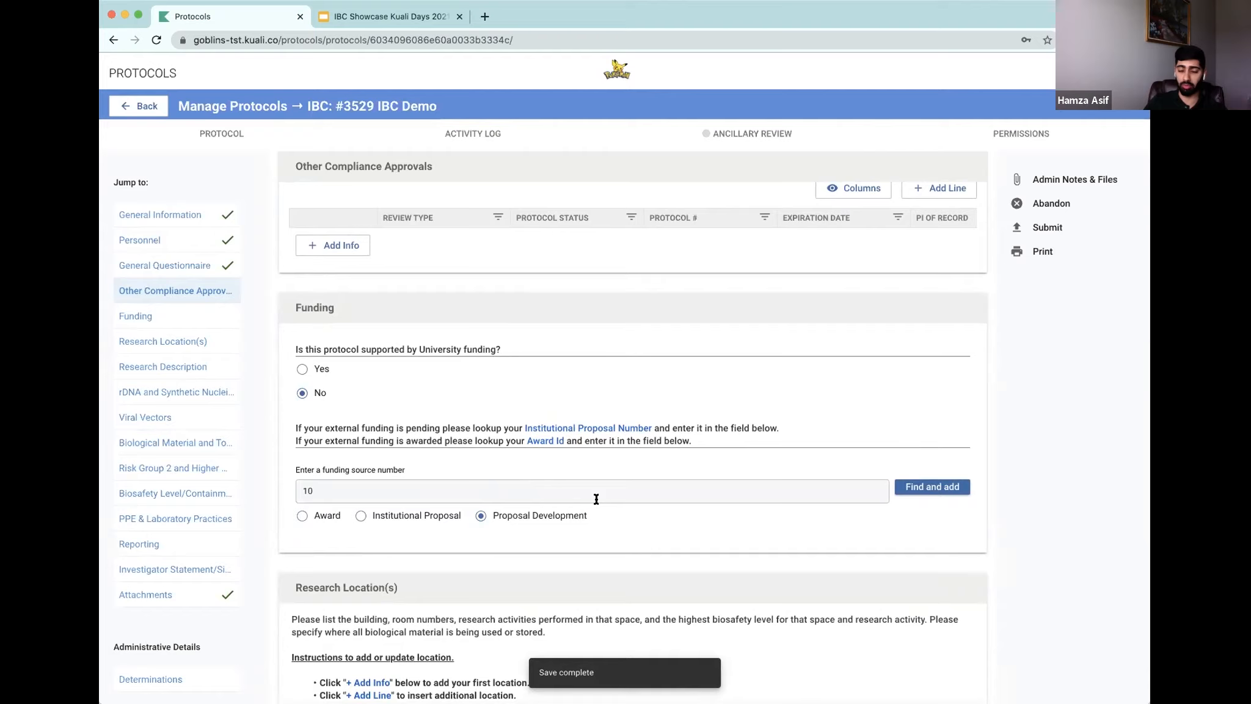
{"action": "left_click", "coordinate": [916, 487]}
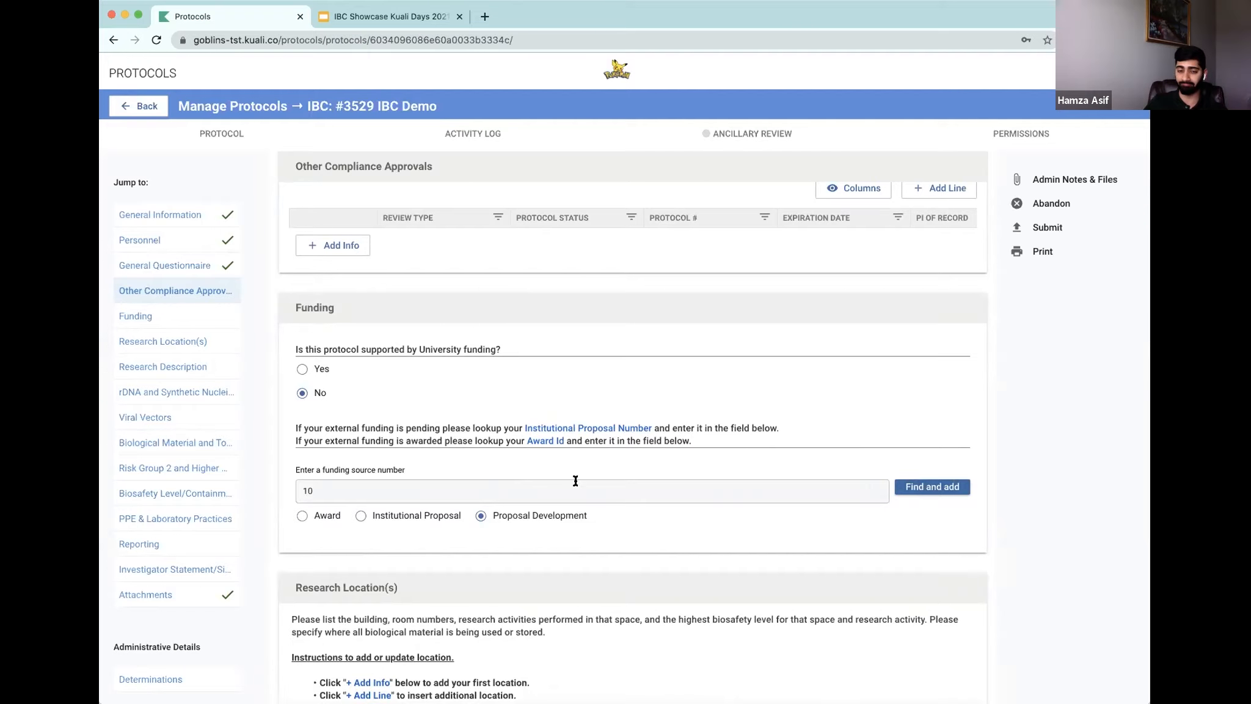
Step: Add a research location with building Building, room 123, activity Necropsy and biosafety level BSL-2
{"action": "scroll", "coordinate": [672, 470], "scroll_direction": "down", "scroll_amount": 1}
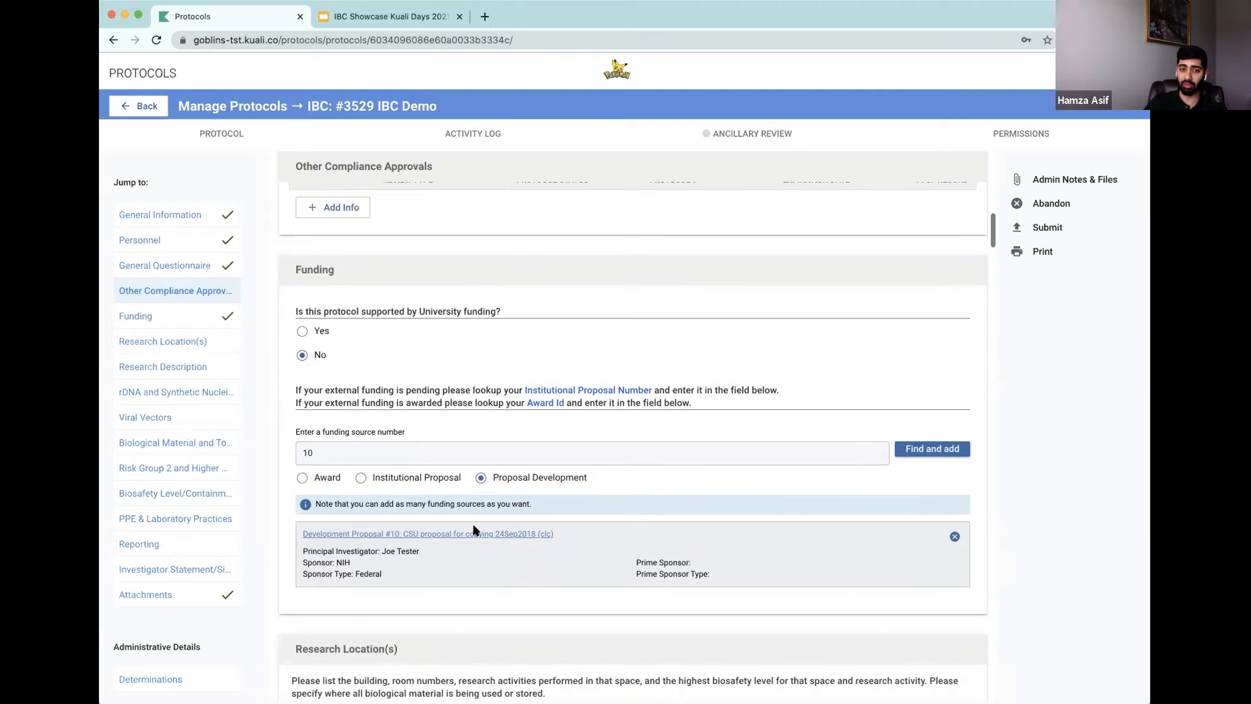
{"action": "scroll", "coordinate": [623, 487], "scroll_direction": "down", "scroll_amount": 5}
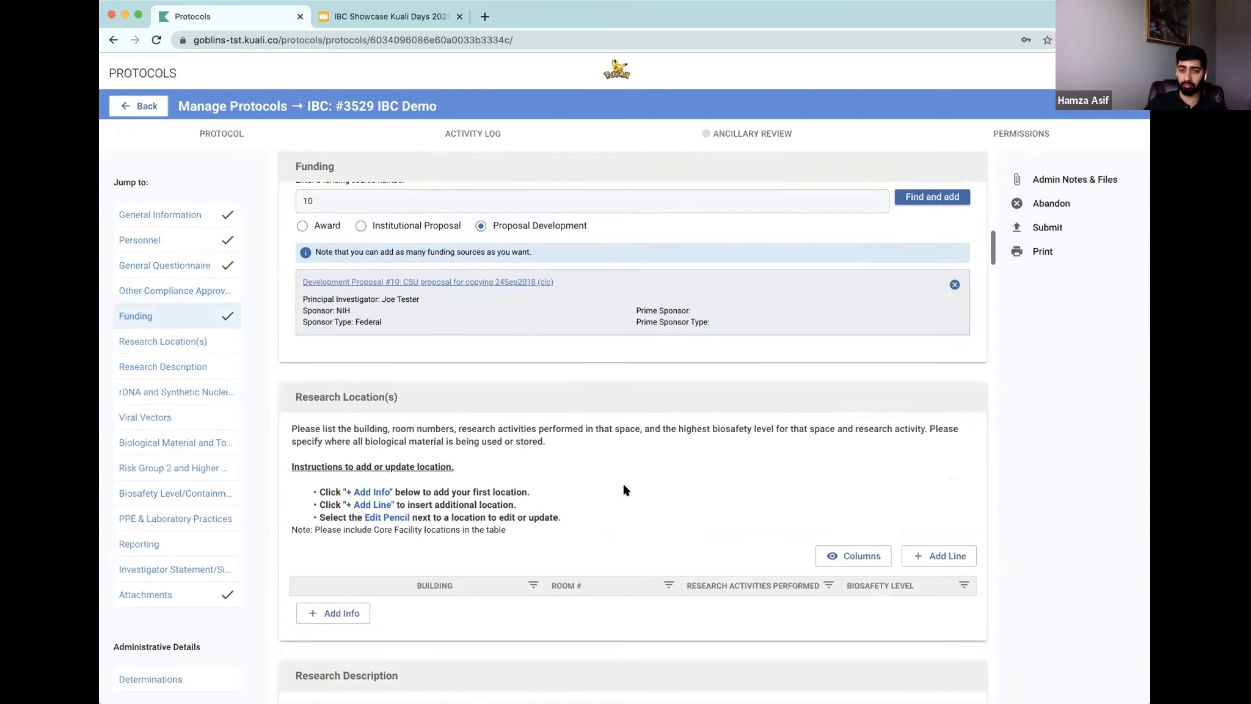
{"action": "scroll", "coordinate": [623, 487], "scroll_direction": "down", "scroll_amount": 1}
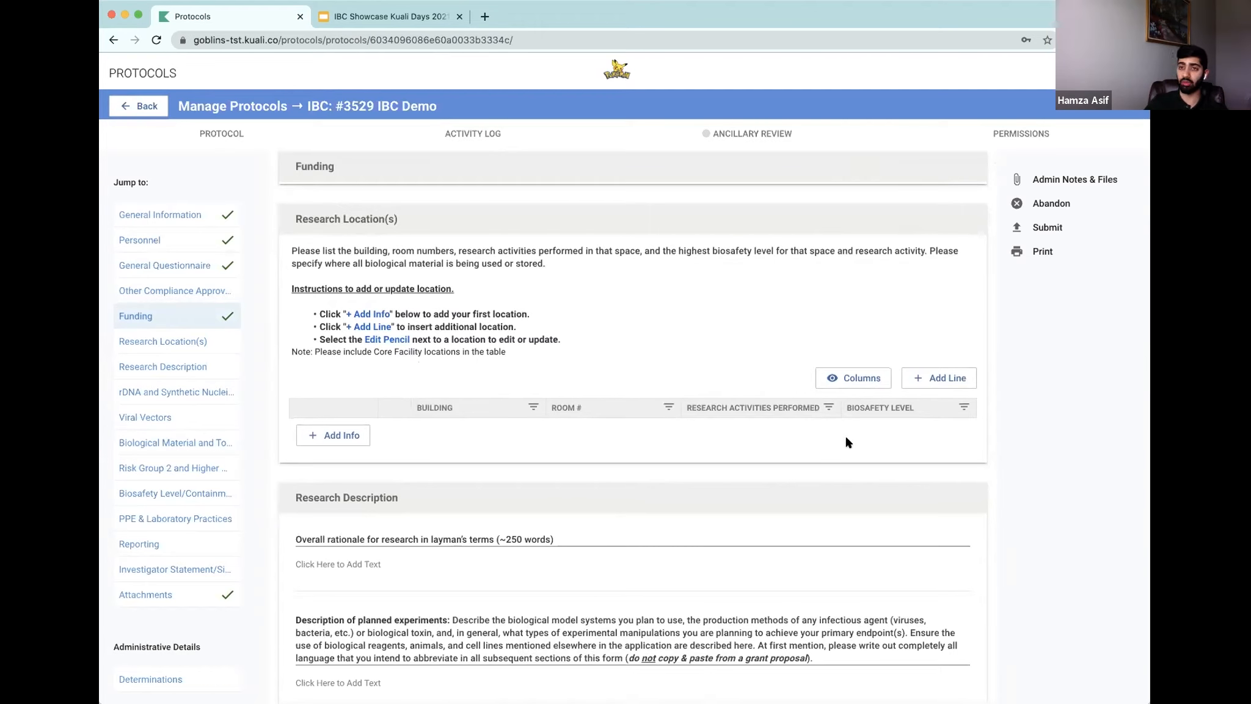
{"action": "left_click", "coordinate": [951, 379]}
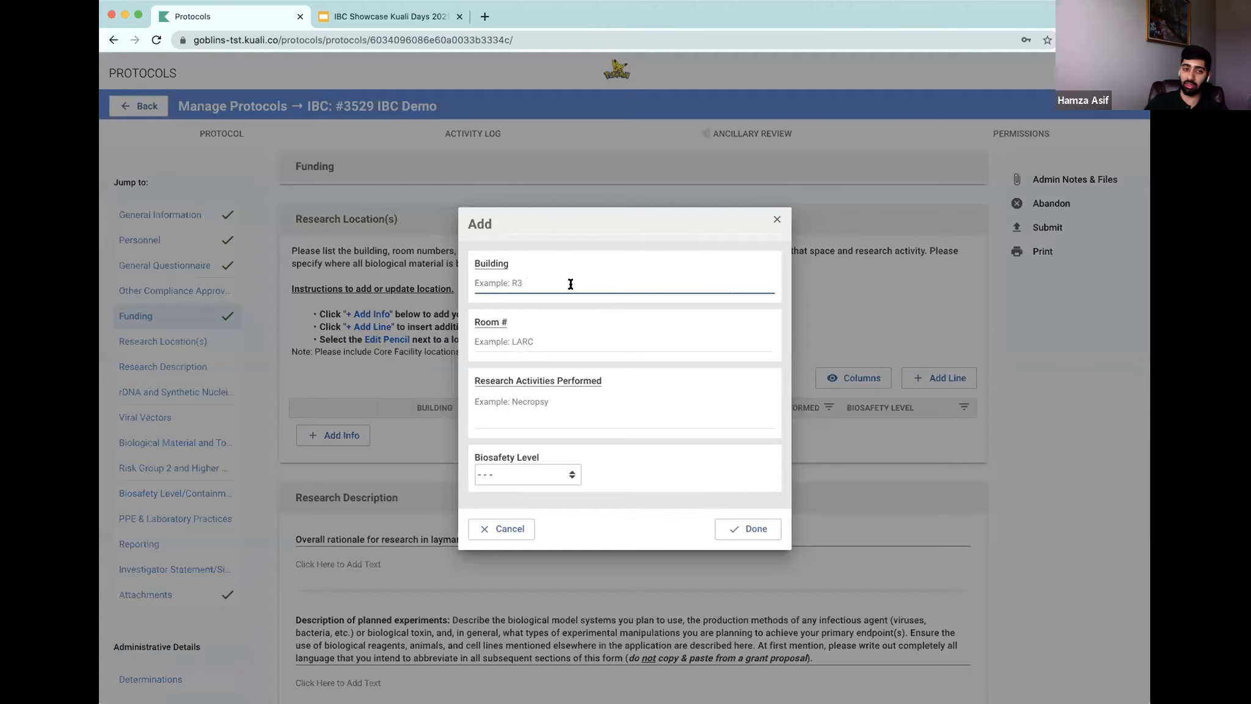
{"action": "type", "text": "Building"}
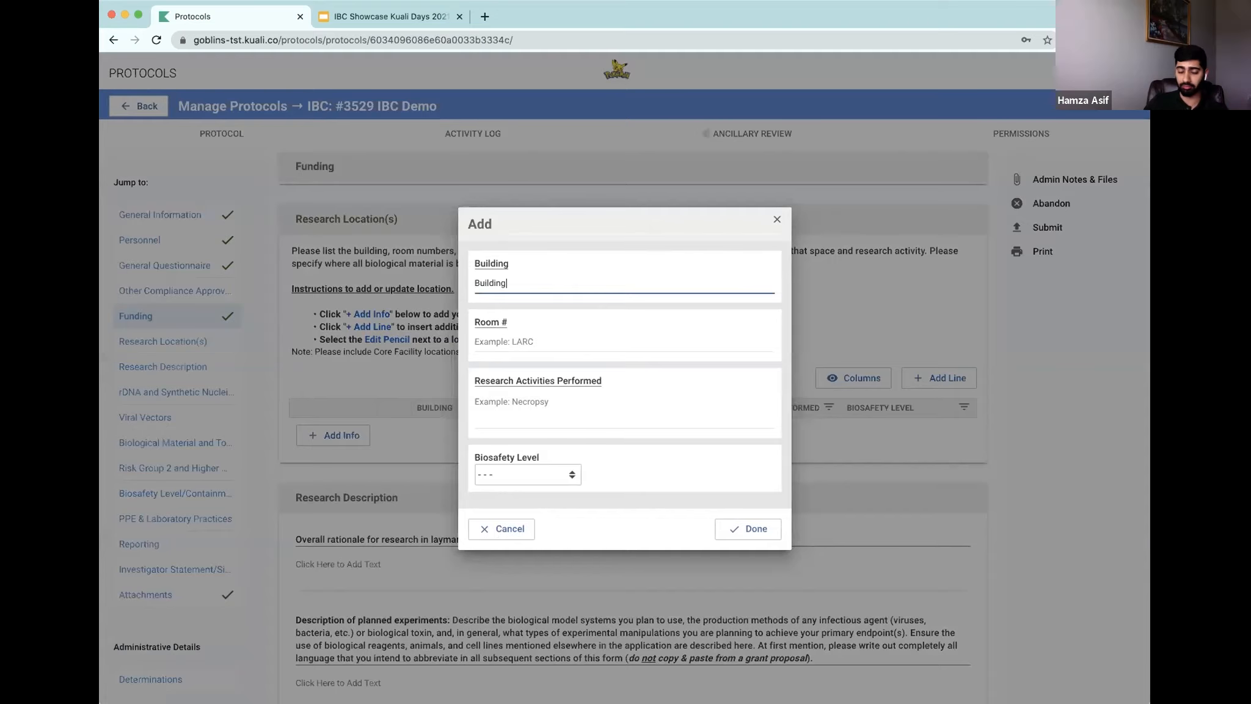
{"action": "key", "text": "Tab"}
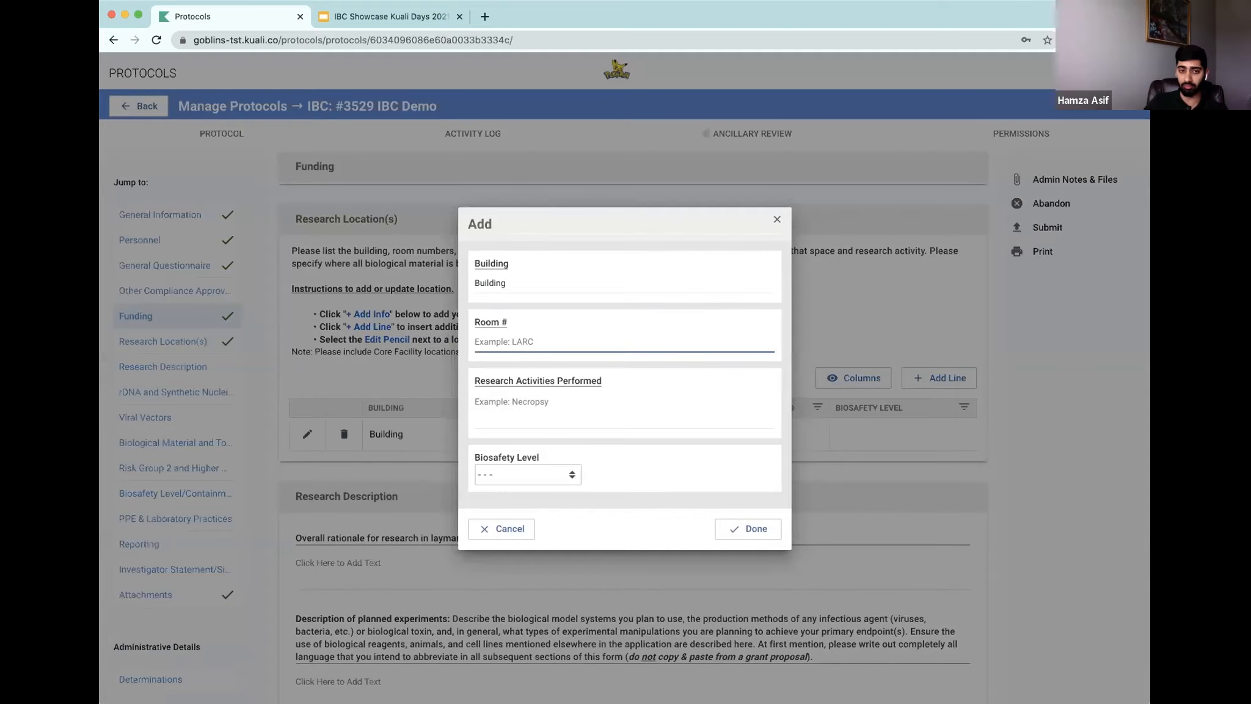
{"action": "type", "text": "123"}
{"action": "key", "text": "Tab"}
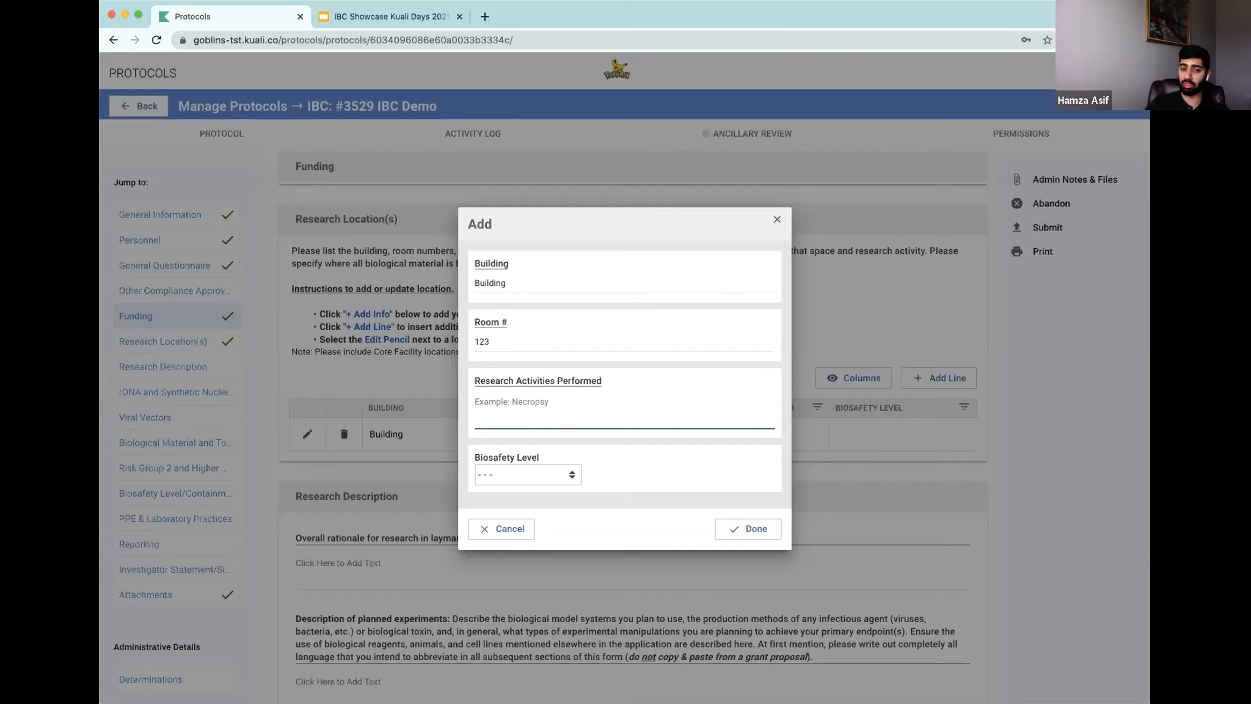
{"action": "type", "text": "Necropsy"}
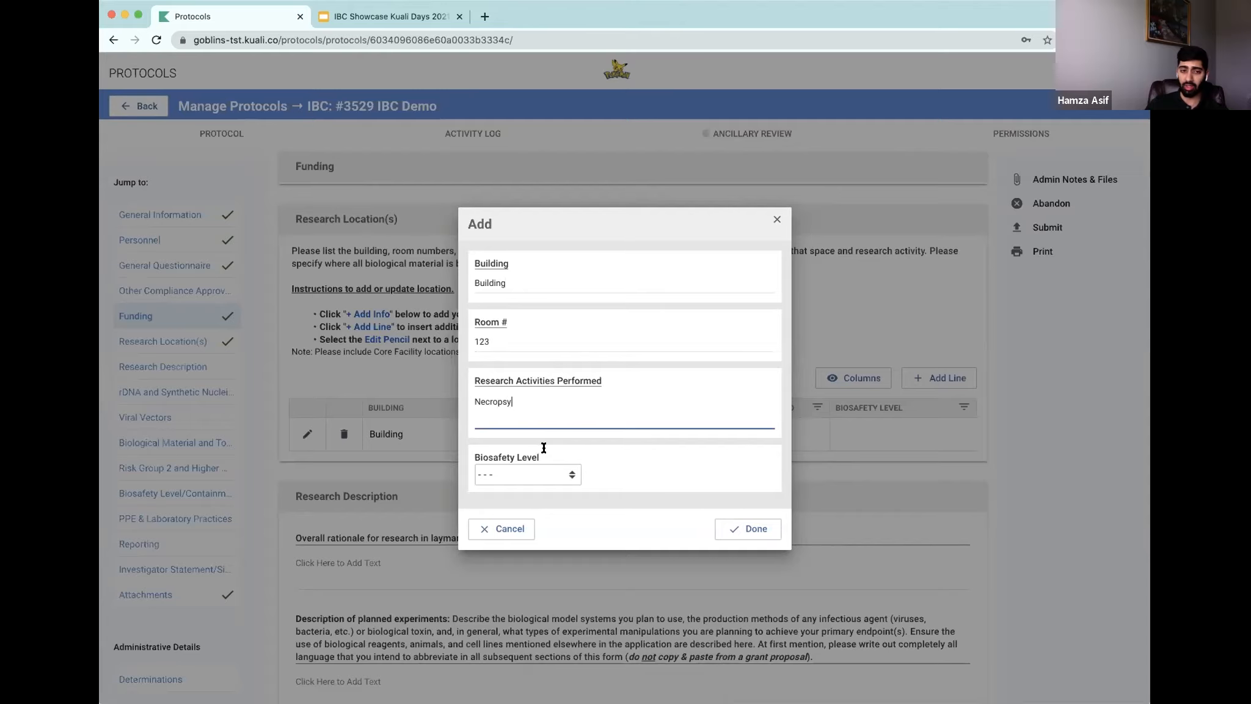
{"action": "left_click", "coordinate": [534, 471]}
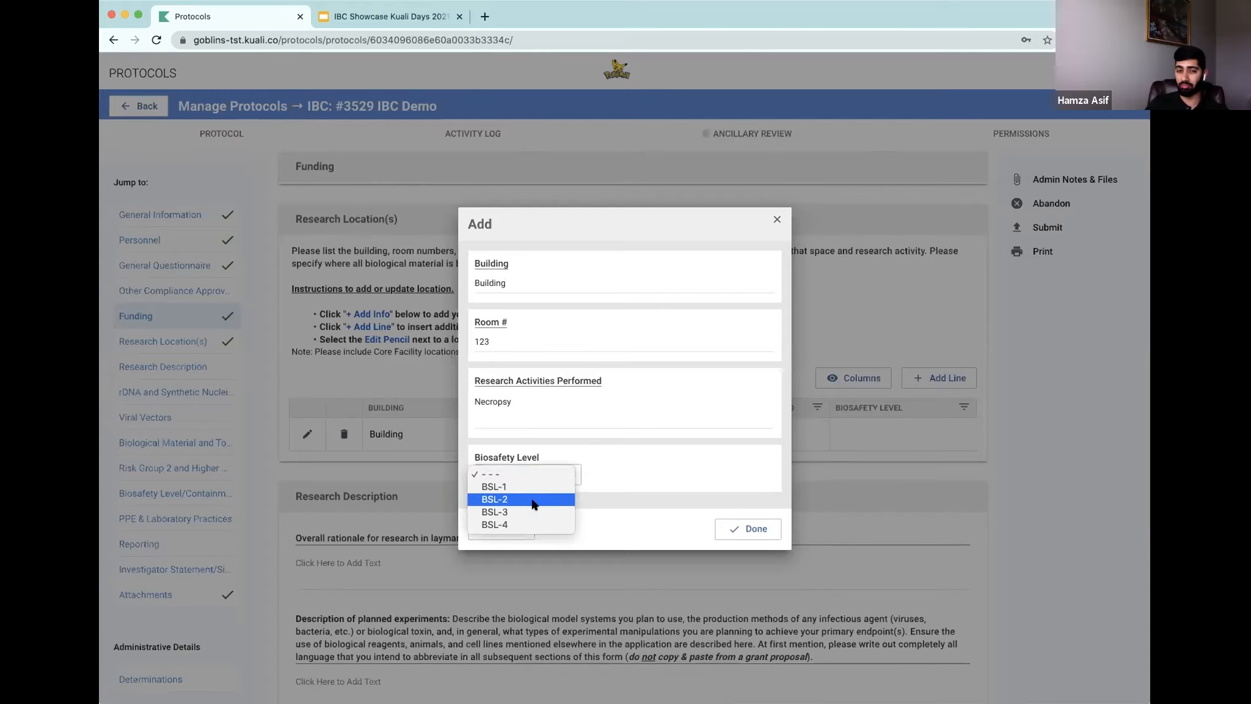
{"action": "left_click", "coordinate": [533, 500]}
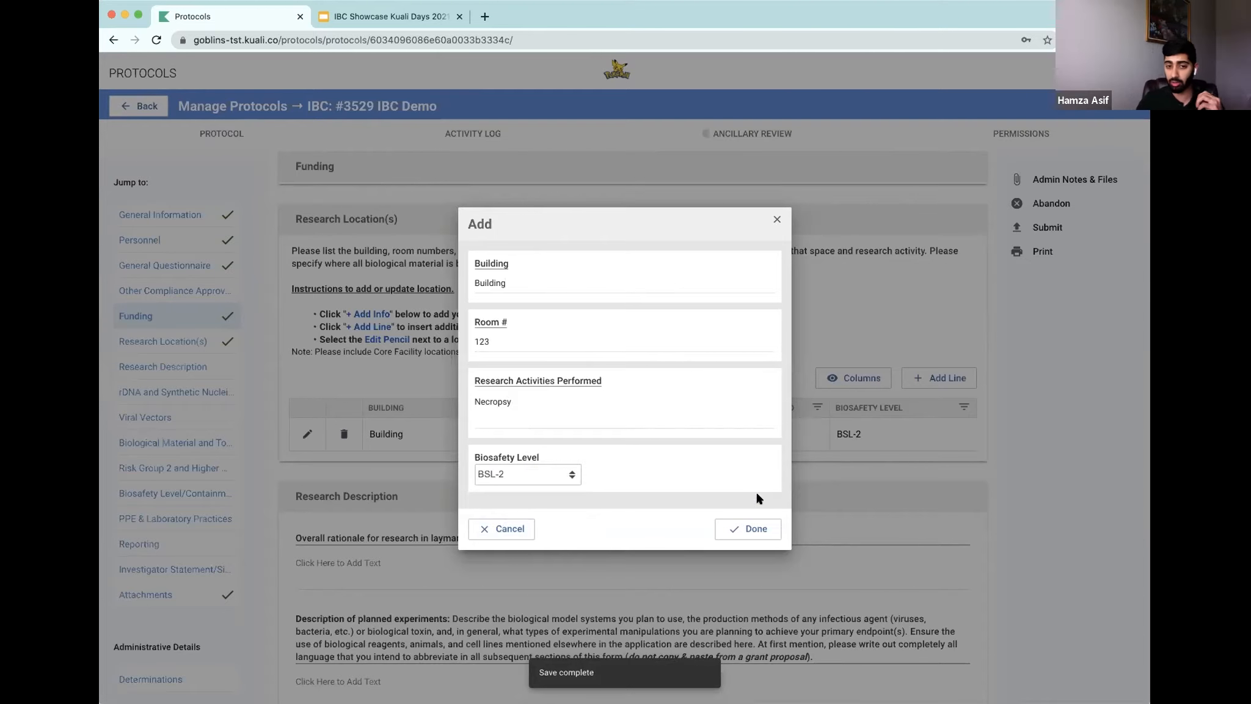
{"action": "left_click", "coordinate": [757, 529]}
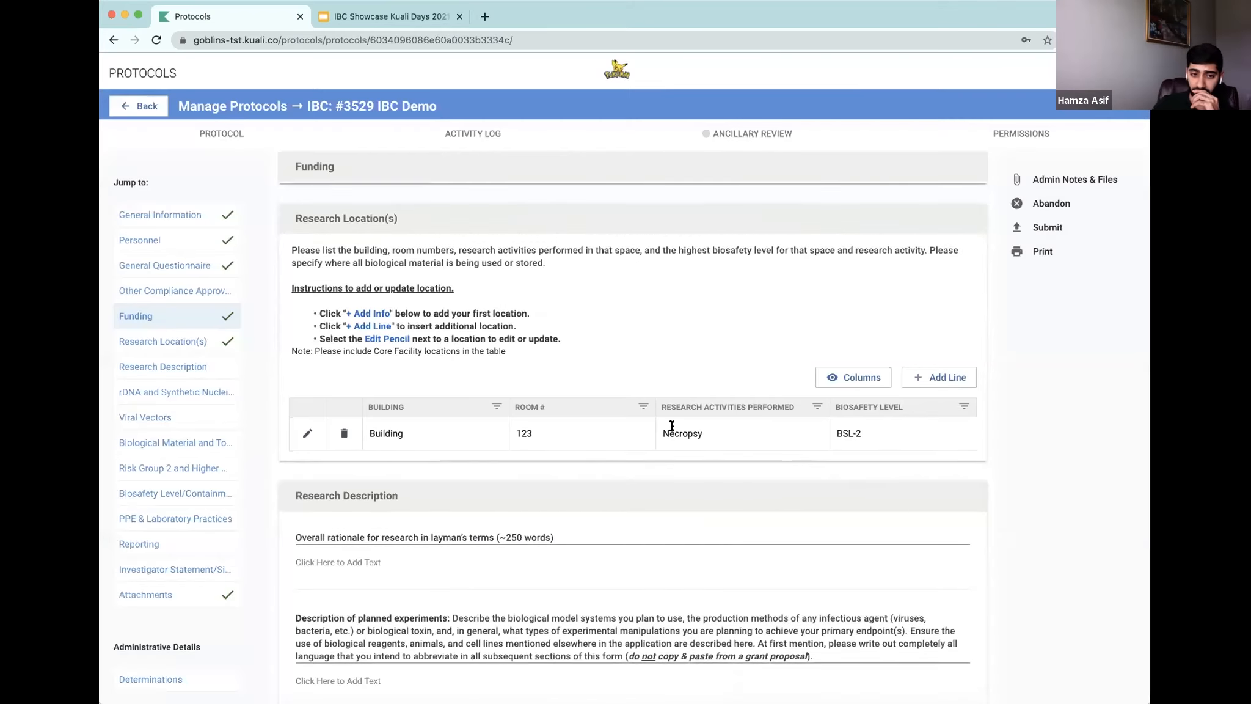
Step: Enter 'general description' as both the research rationale and the description of planned experiments
{"action": "scroll", "coordinate": [672, 430], "scroll_direction": "down", "scroll_amount": 3}
{"action": "scroll", "coordinate": [674, 431], "scroll_direction": "down", "scroll_amount": 1}
{"action": "left_click", "coordinate": [629, 404]}
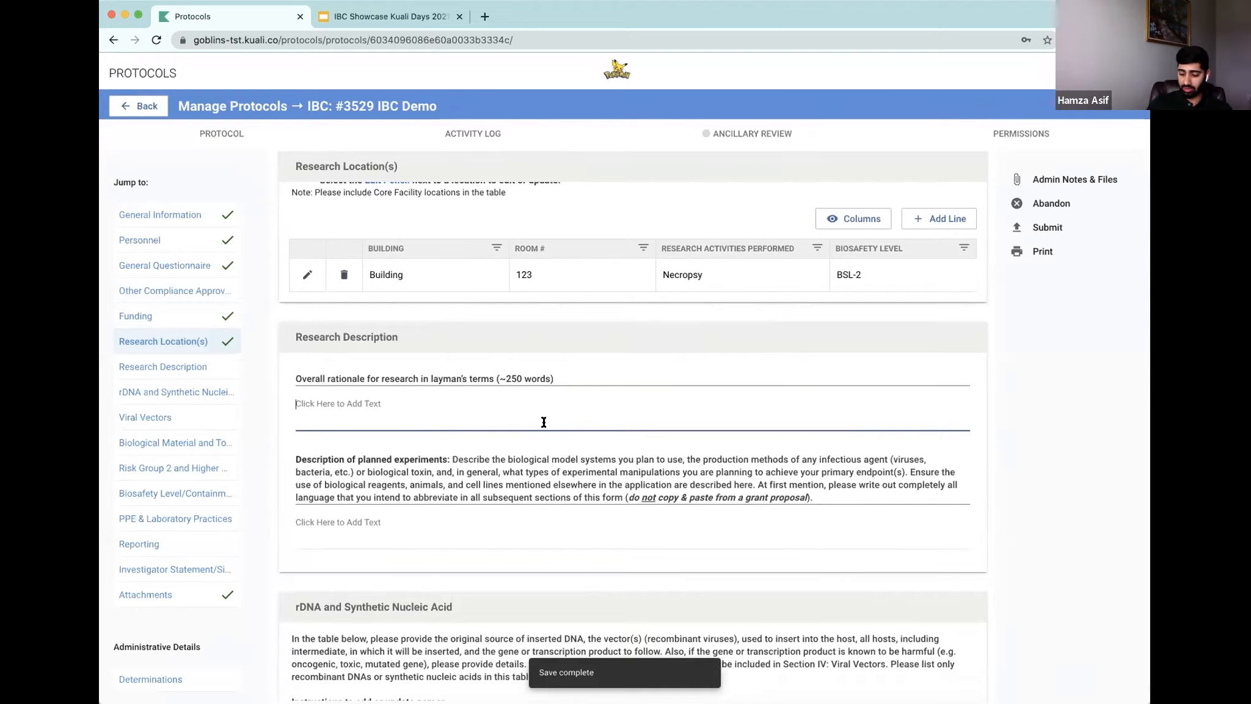
{"action": "type", "text": "general description"}
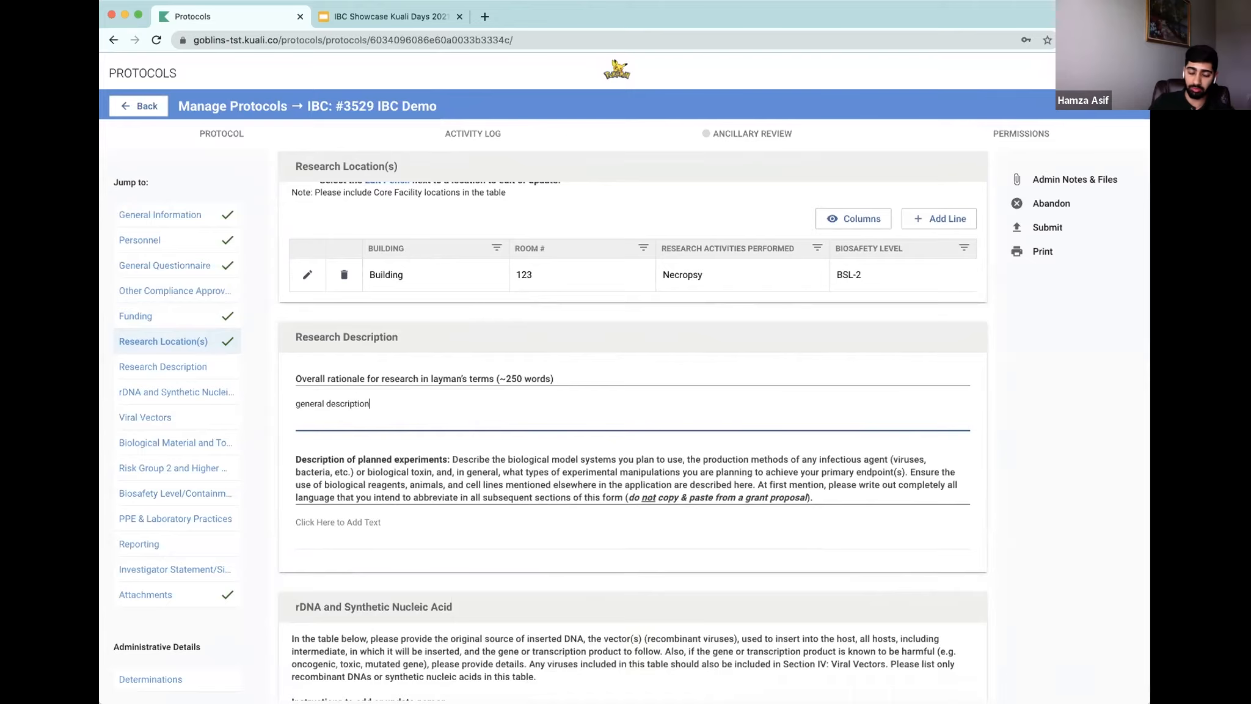
{"action": "left_click", "coordinate": [568, 529]}
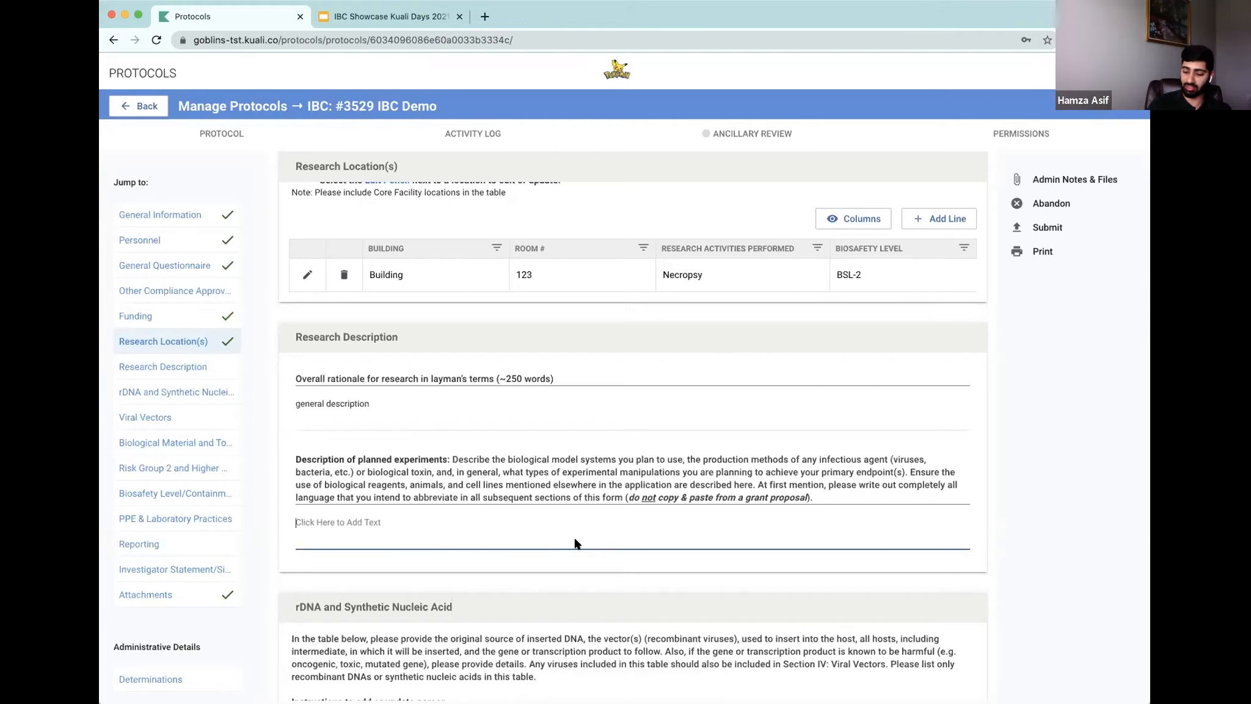
{"action": "type", "text": "general description"}
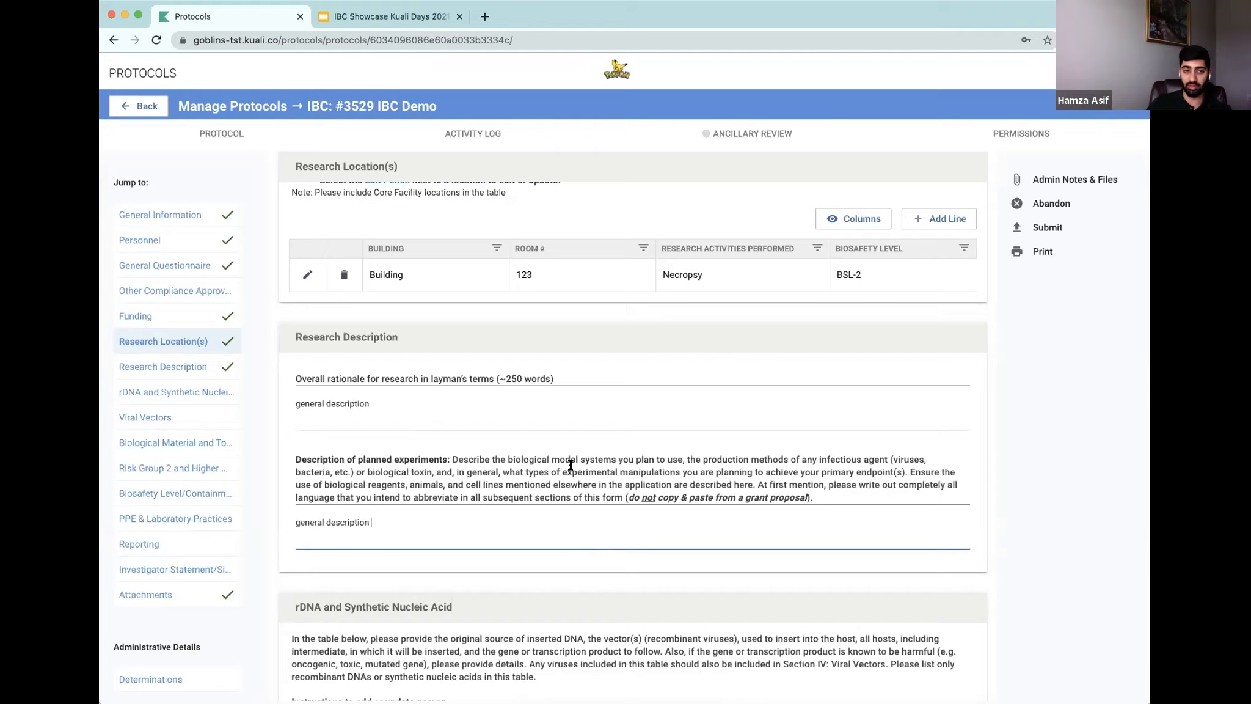
{"action": "scroll", "coordinate": [571, 465], "scroll_direction": "down", "scroll_amount": 5}
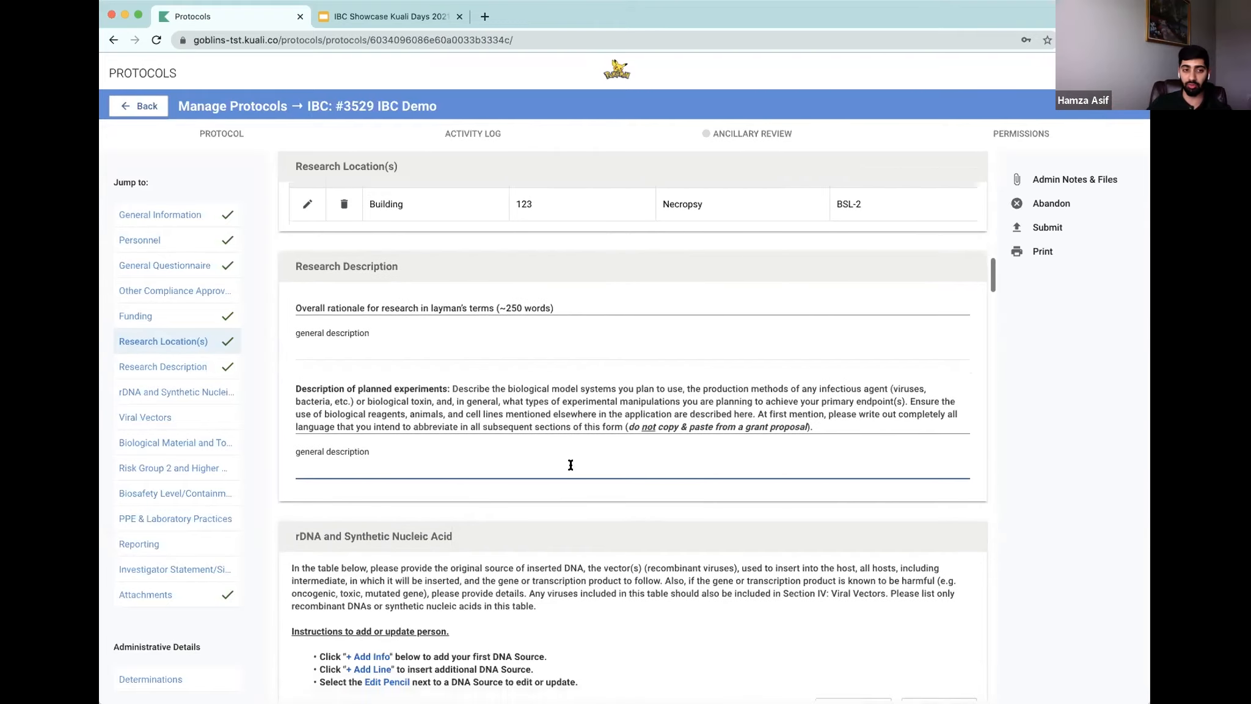
{"action": "scroll", "coordinate": [570, 465], "scroll_direction": "down", "scroll_amount": 2}
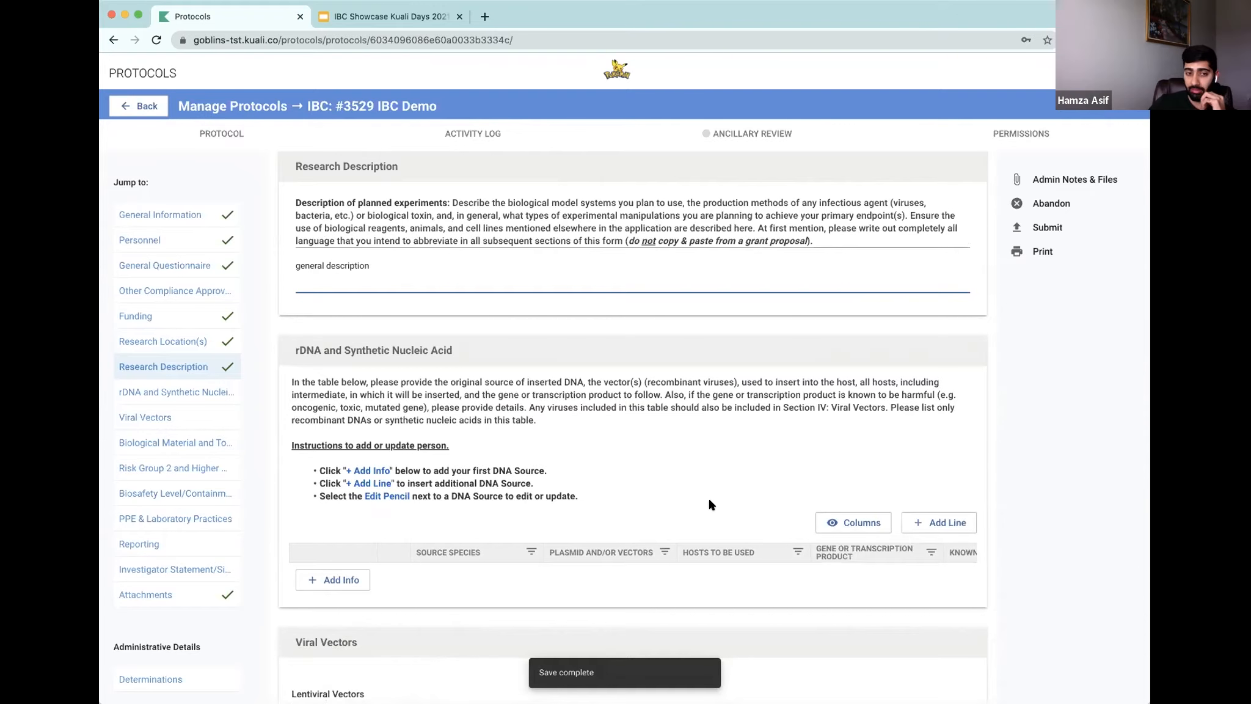
{"action": "scroll", "coordinate": [715, 502], "scroll_direction": "down", "scroll_amount": 2}
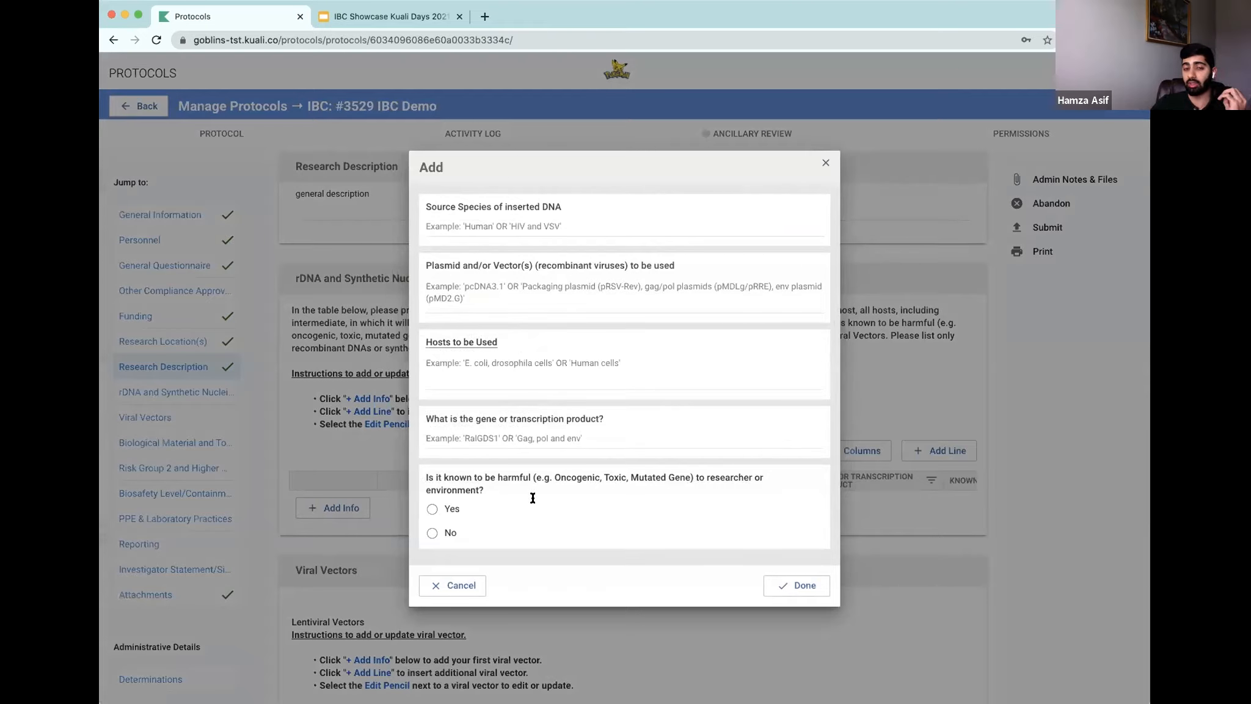
{"action": "left_click", "coordinate": [433, 509]}
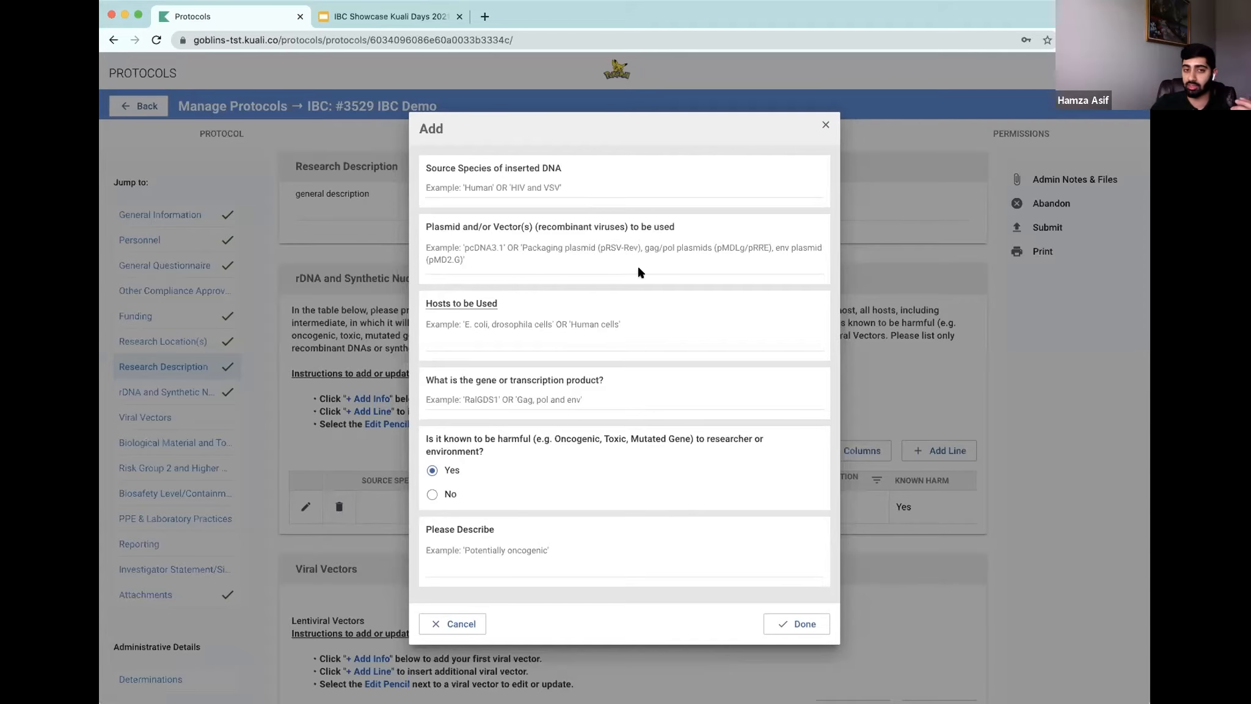
{"action": "left_click", "coordinate": [475, 625]}
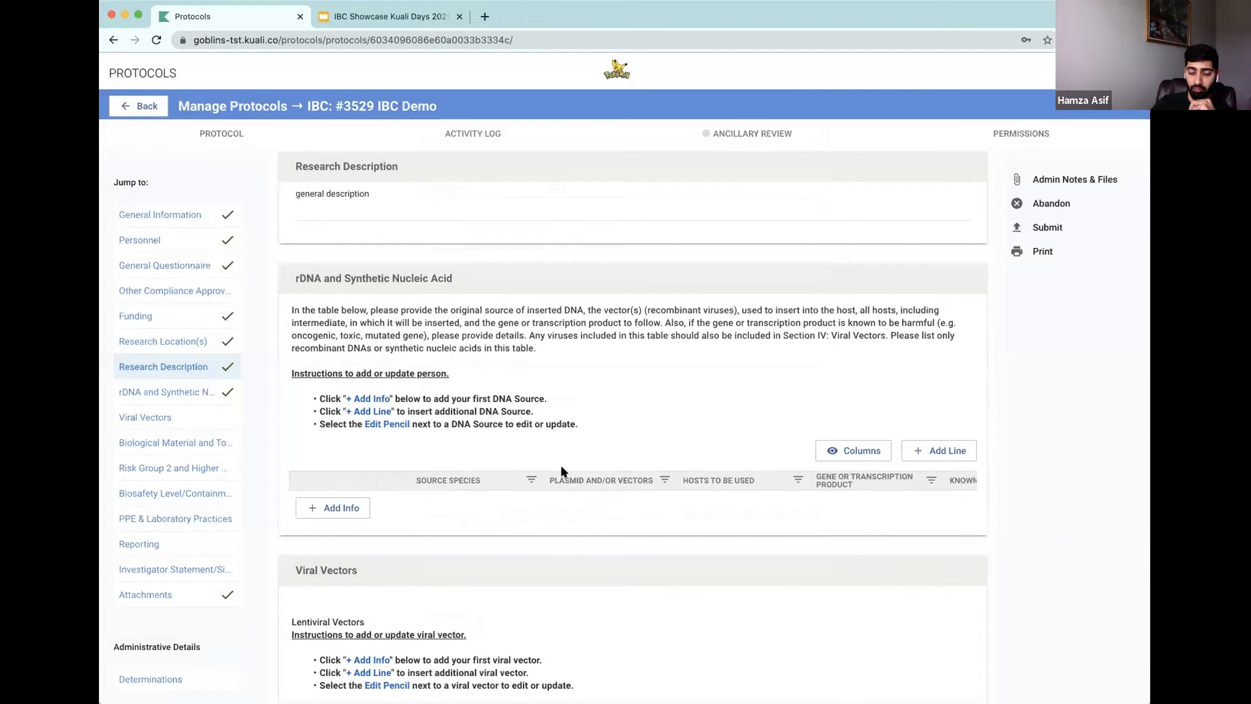
Step: Review the rDNA, Viral Vectors and Biological Material and Toxins sections of the protocol
{"action": "scroll", "coordinate": [535, 499], "scroll_direction": "down", "scroll_amount": 3}
{"action": "scroll", "coordinate": [541, 496], "scroll_direction": "down", "scroll_amount": 2}
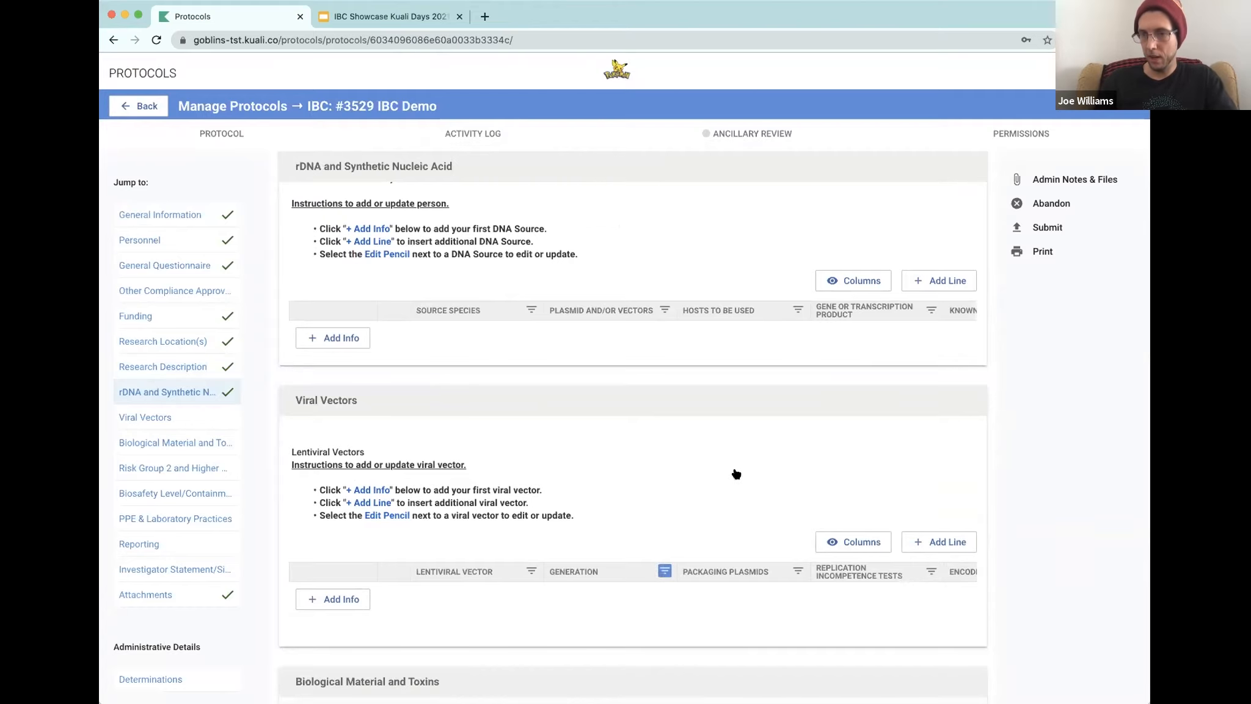
{"action": "scroll", "coordinate": [626, 500], "scroll_direction": "up", "scroll_amount": 2}
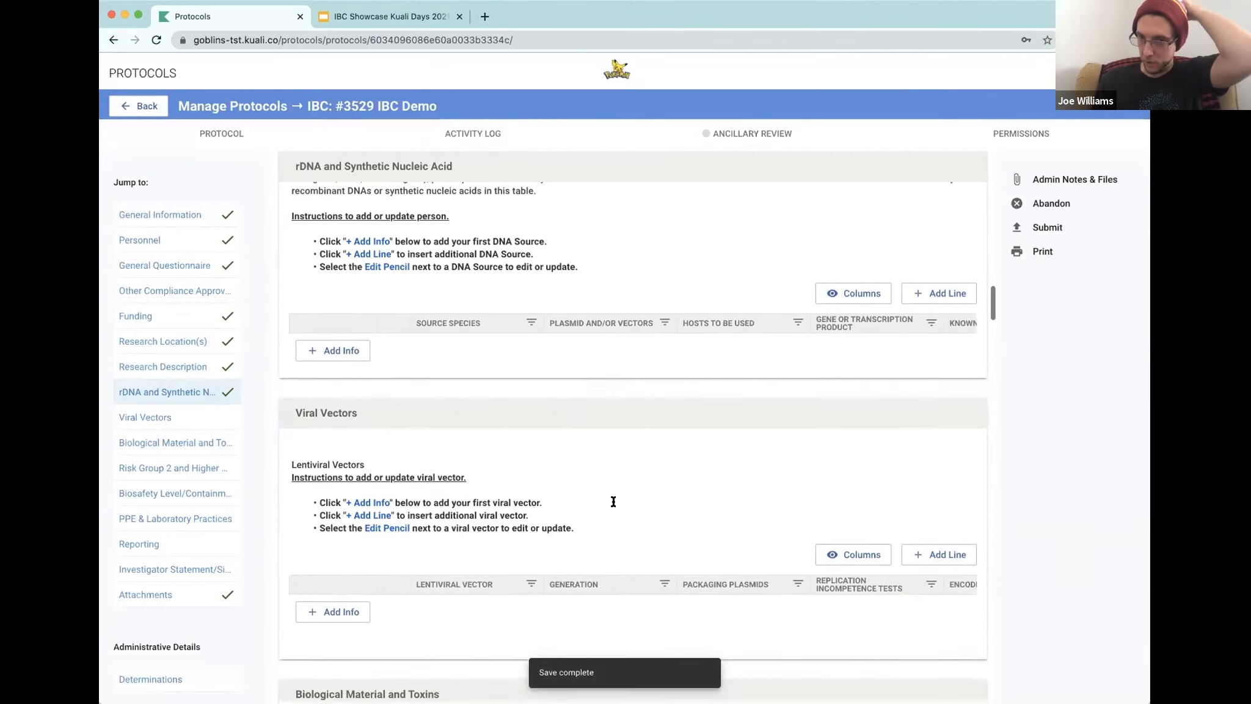
{"action": "scroll", "coordinate": [660, 508], "scroll_direction": "up", "scroll_amount": 5}
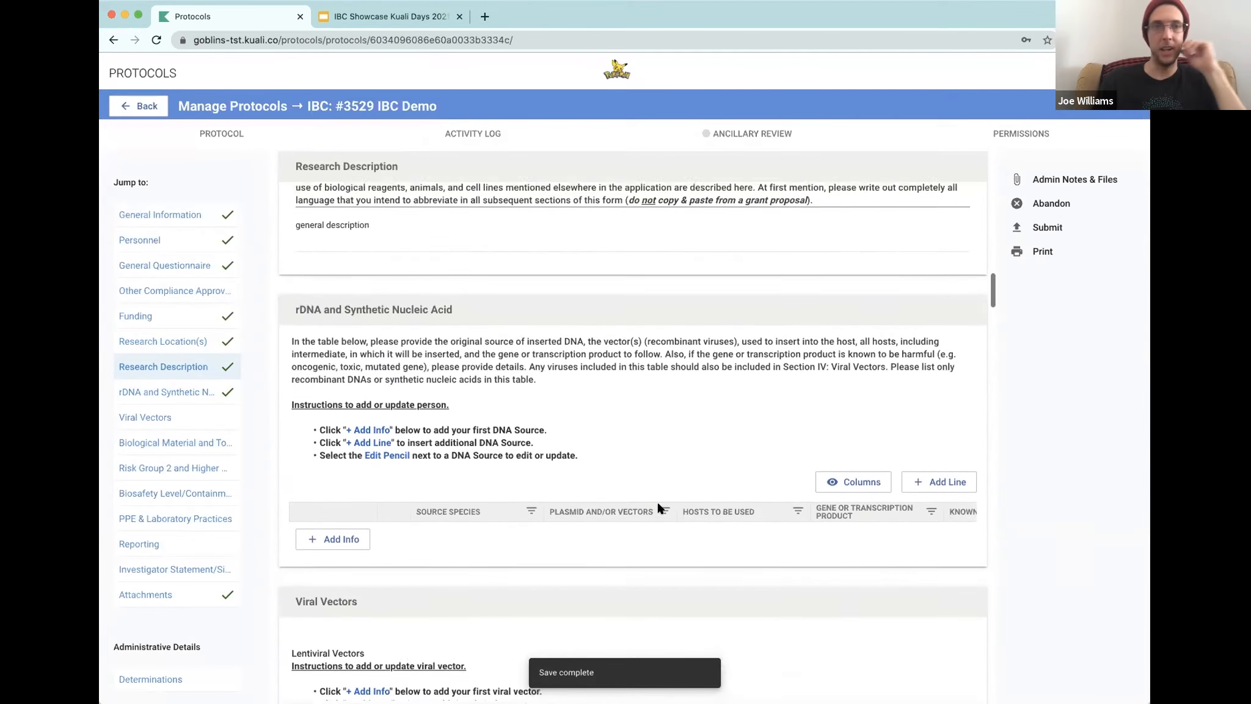
{"action": "scroll", "coordinate": [659, 508], "scroll_direction": "up", "scroll_amount": 2}
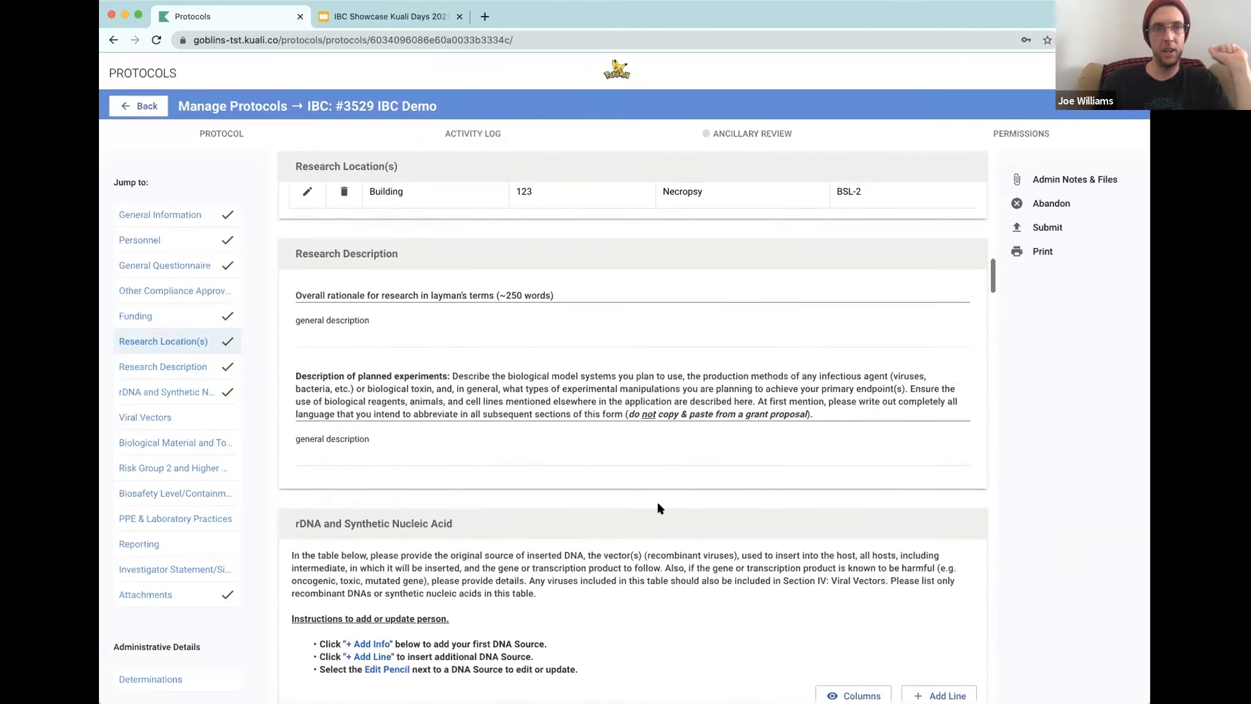
{"action": "scroll", "coordinate": [659, 507], "scroll_direction": "down", "scroll_amount": 6}
{"action": "scroll", "coordinate": [659, 504], "scroll_direction": "down", "scroll_amount": 6}
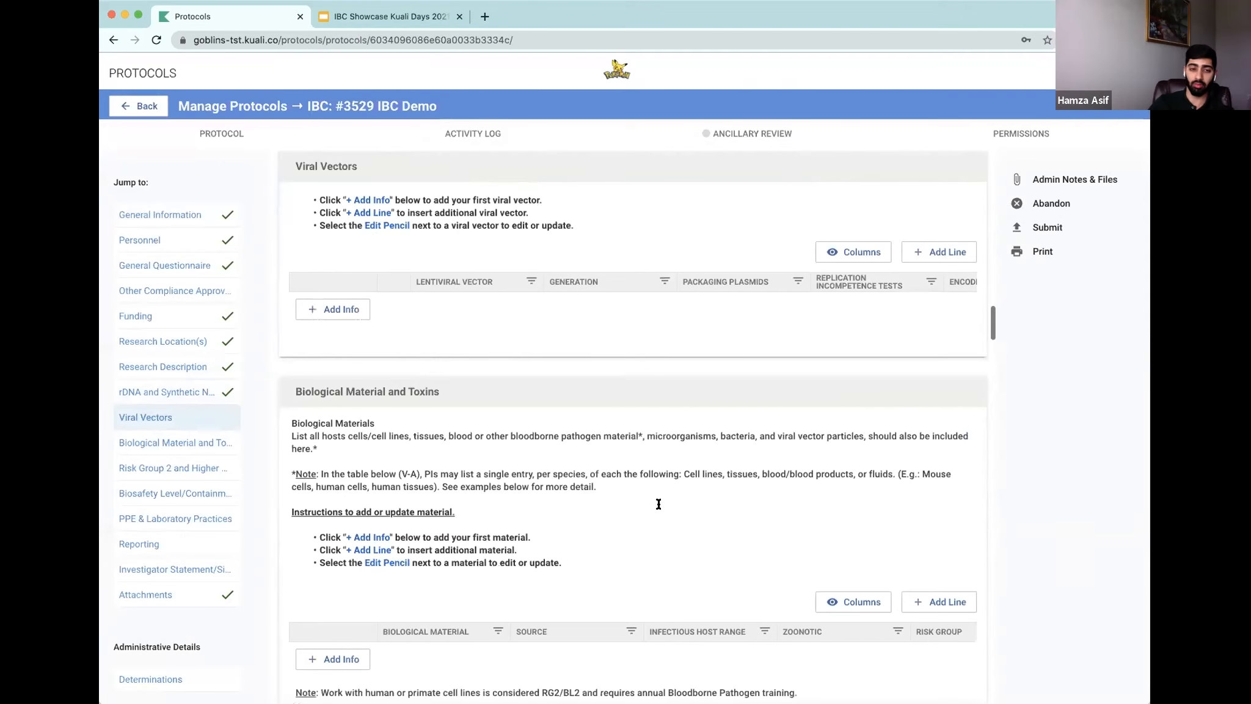
{"action": "scroll", "coordinate": [660, 509], "scroll_direction": "down", "scroll_amount": 2}
Step: Add a new lentiviral vector entry named 'list generic vector'
{"action": "scroll", "coordinate": [661, 509], "scroll_direction": "up", "scroll_amount": 3}
{"action": "scroll", "coordinate": [659, 508], "scroll_direction": "up", "scroll_amount": 3}
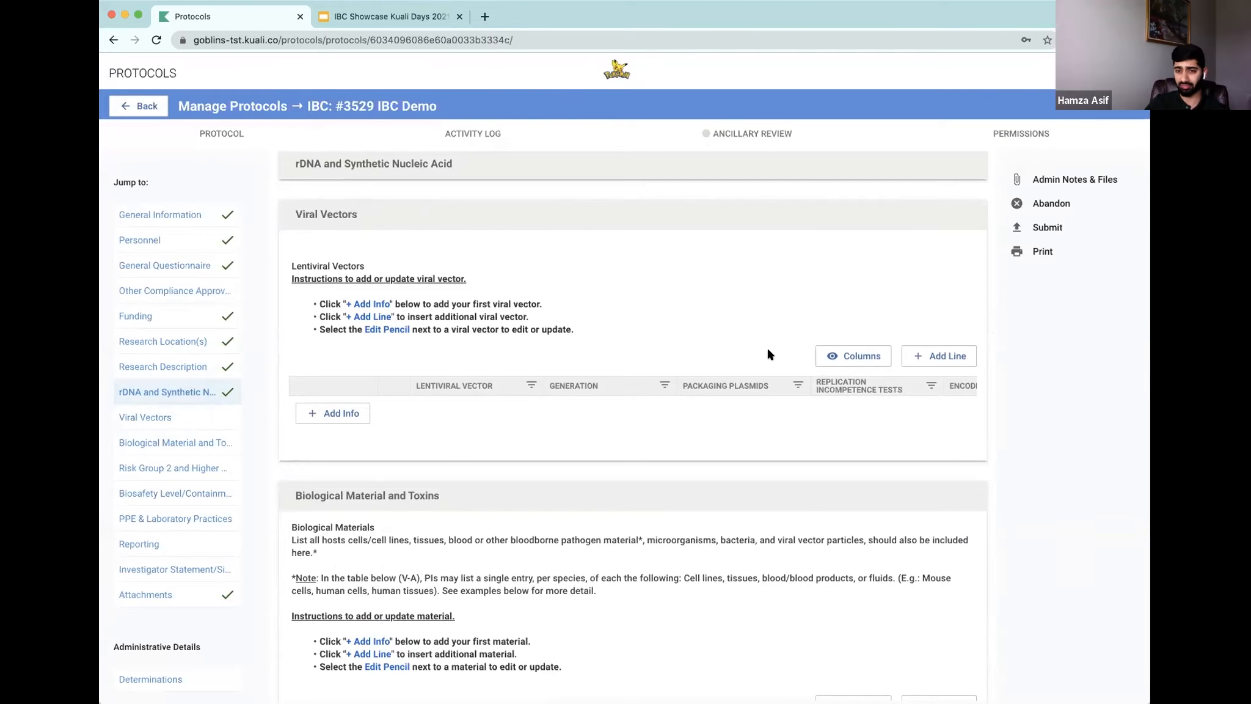
{"action": "left_click", "coordinate": [936, 357]}
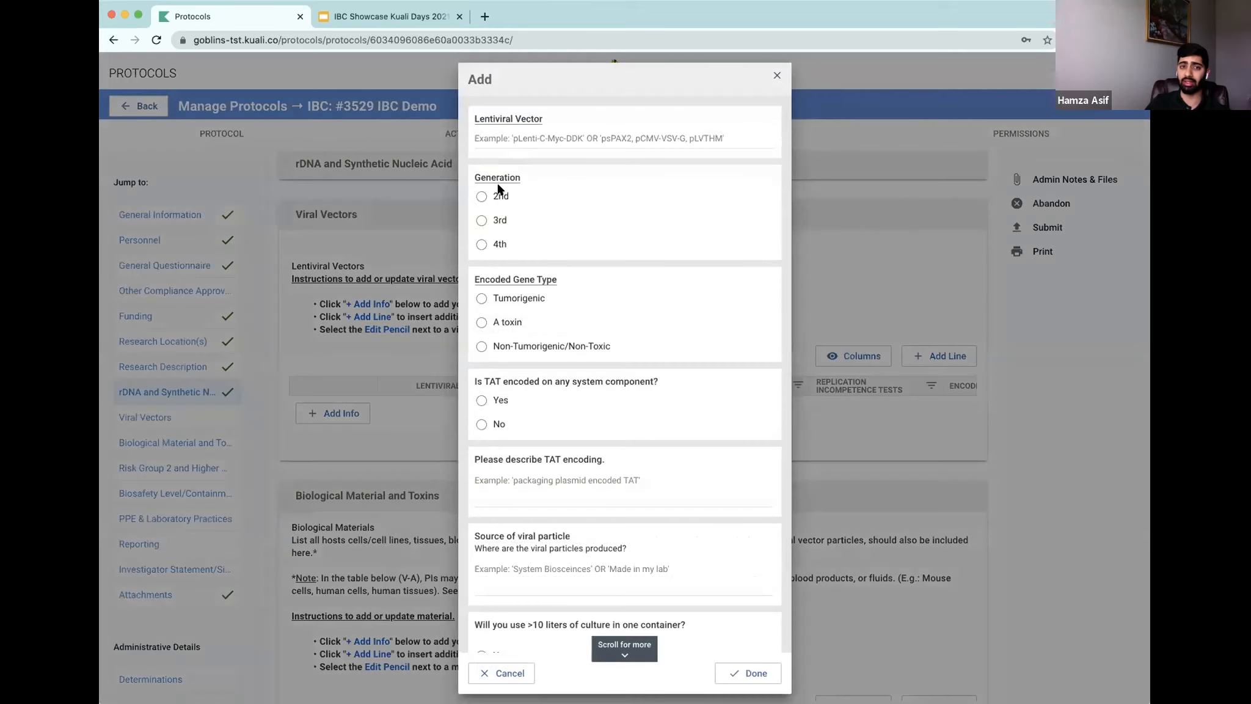
{"action": "left_click", "coordinate": [516, 137]}
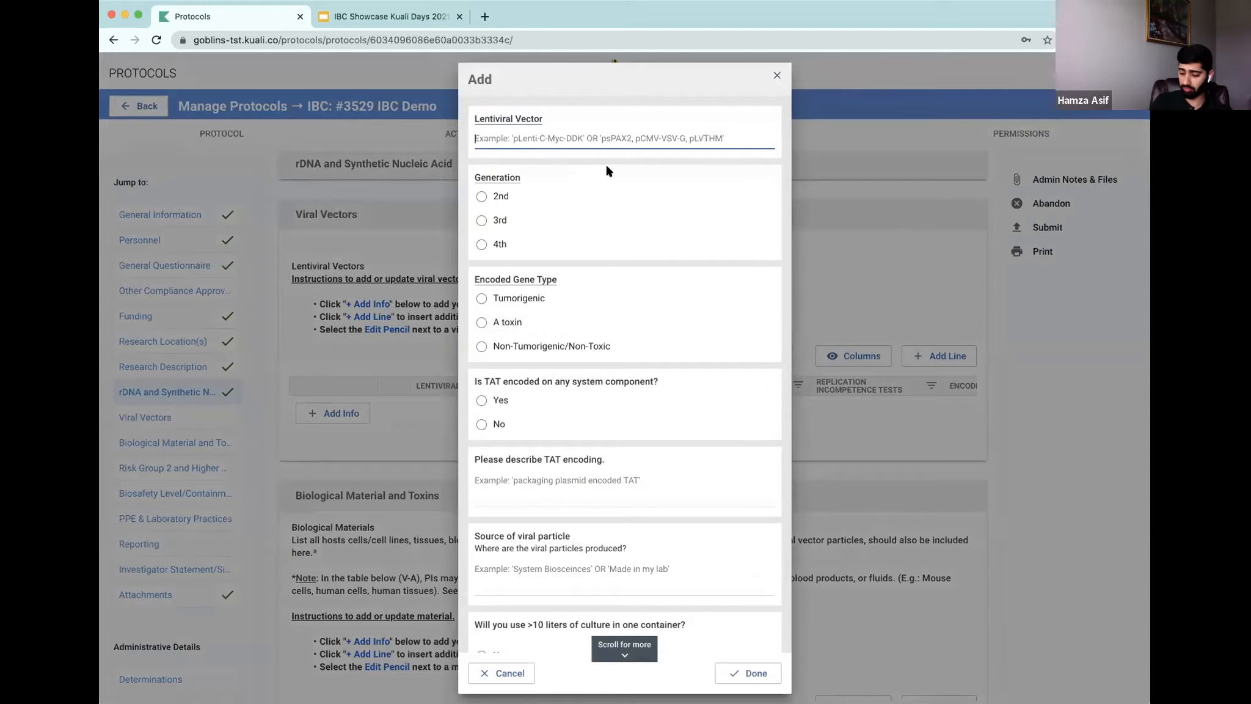
{"action": "type", "text": "list generic vector"}
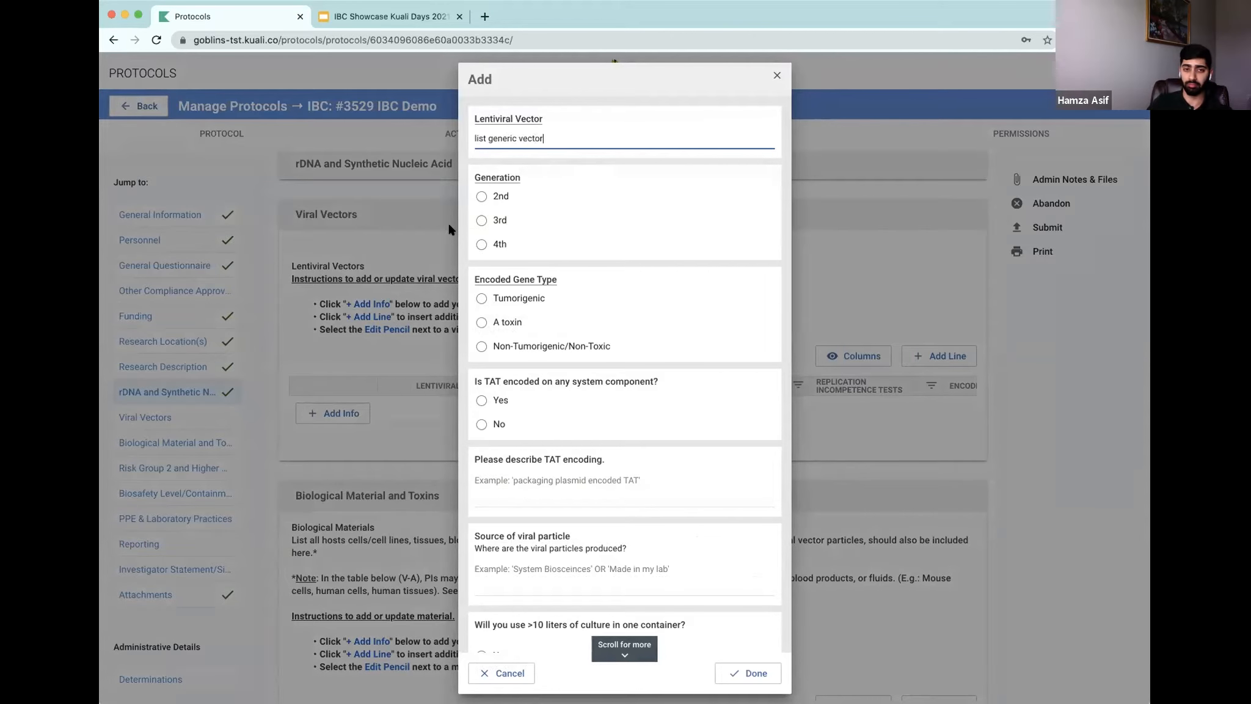
Step: Set the lentiviral vector's generation to 3rd
{"action": "left_click", "coordinate": [479, 197]}
{"action": "scroll", "coordinate": [454, 237], "scroll_direction": "down", "scroll_amount": 1}
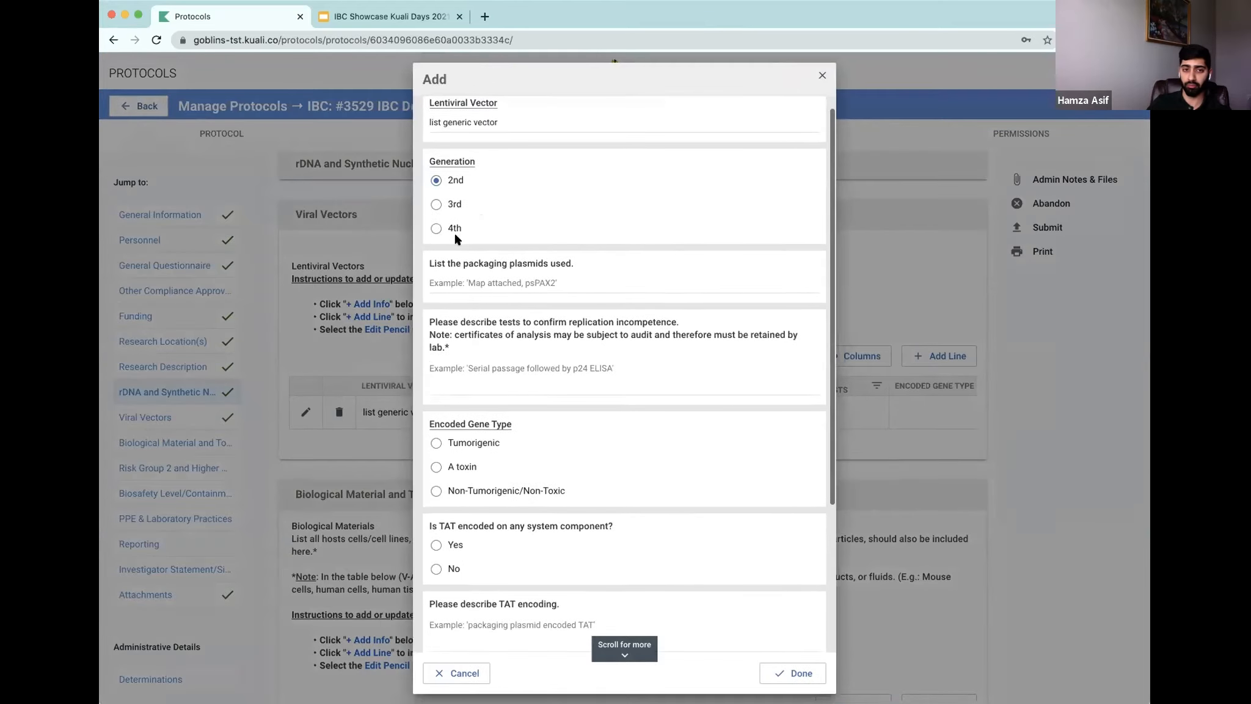
{"action": "left_click", "coordinate": [504, 277]}
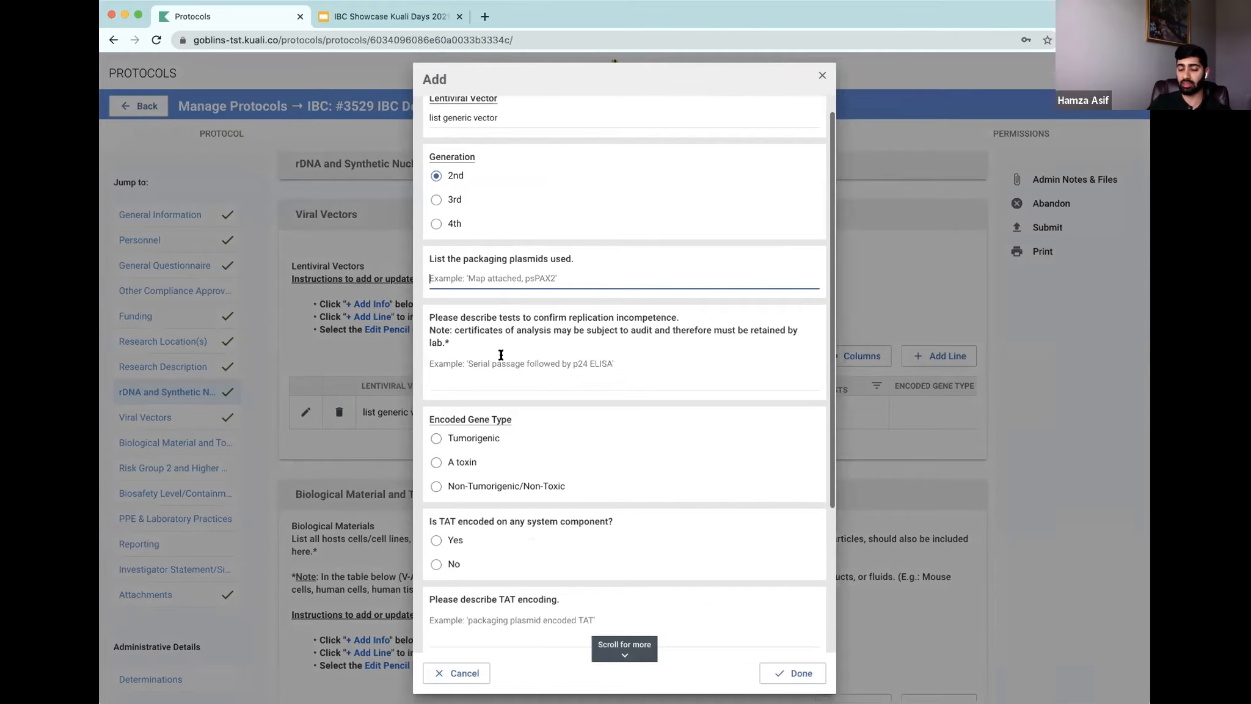
{"action": "scroll", "coordinate": [519, 306], "scroll_direction": "down", "scroll_amount": 5}
{"action": "scroll", "coordinate": [523, 354], "scroll_direction": "up", "scroll_amount": 6}
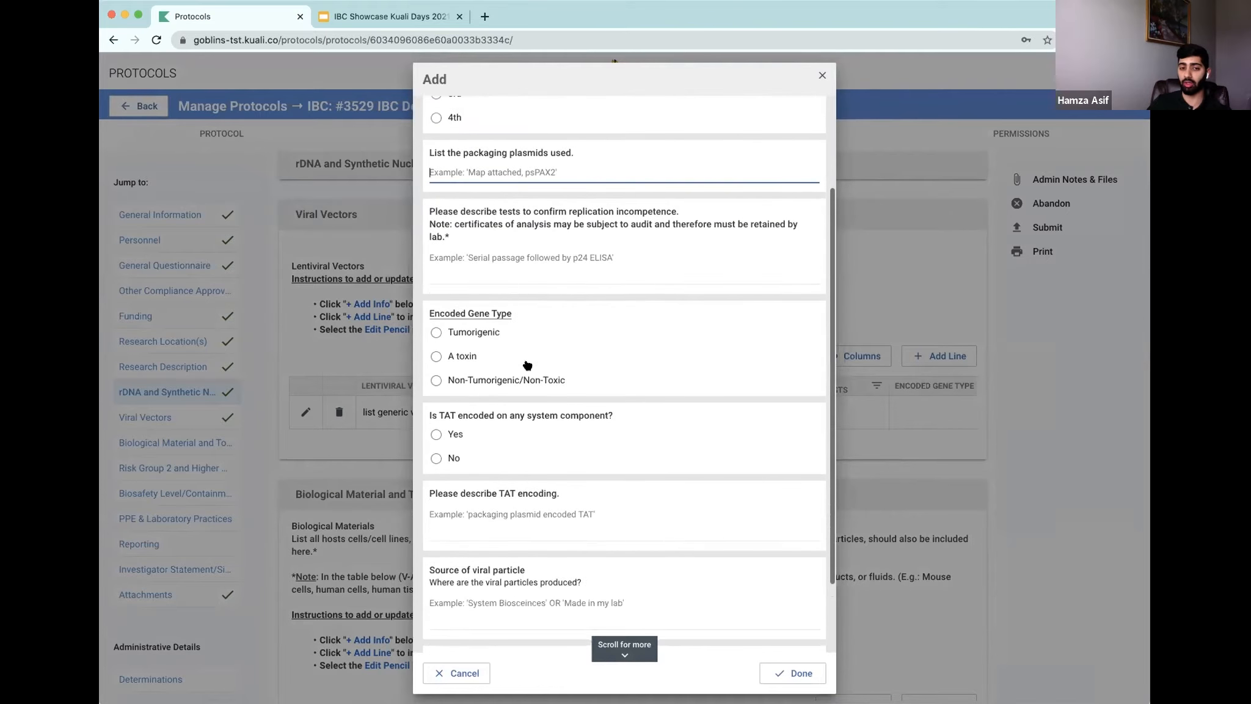
{"action": "left_click", "coordinate": [436, 221]}
{"action": "left_click", "coordinate": [479, 245]}
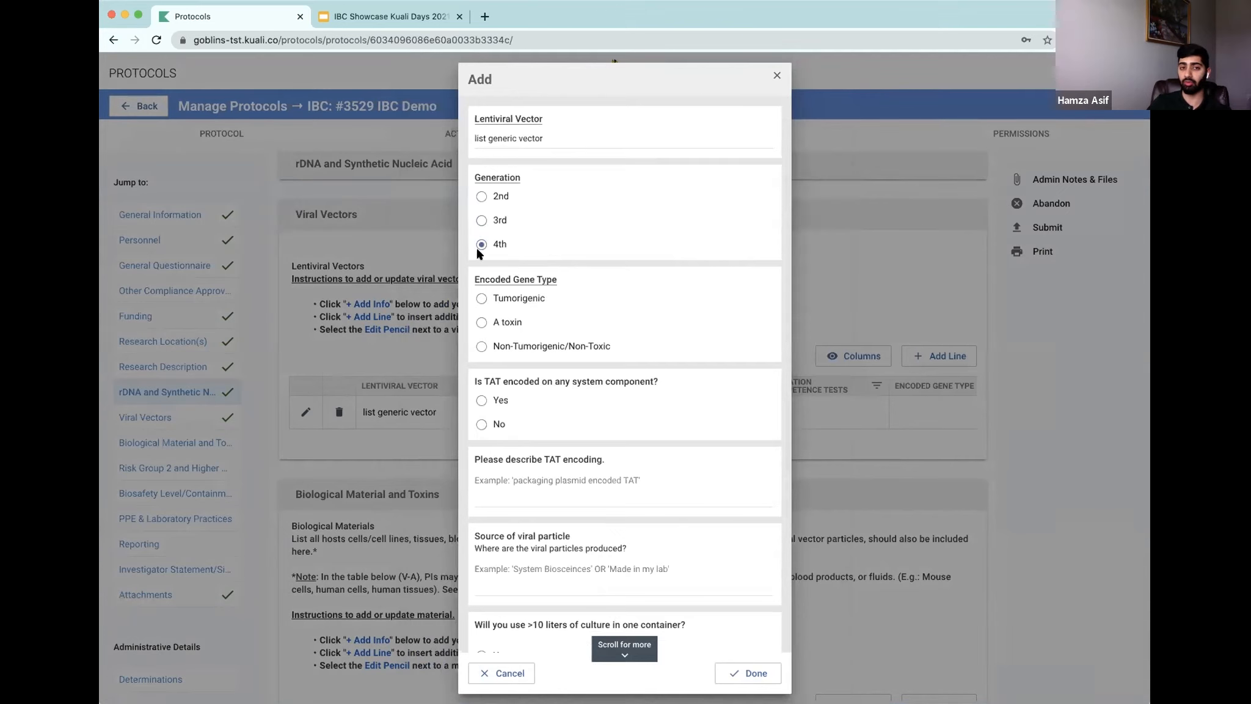
{"action": "left_click", "coordinate": [478, 220]}
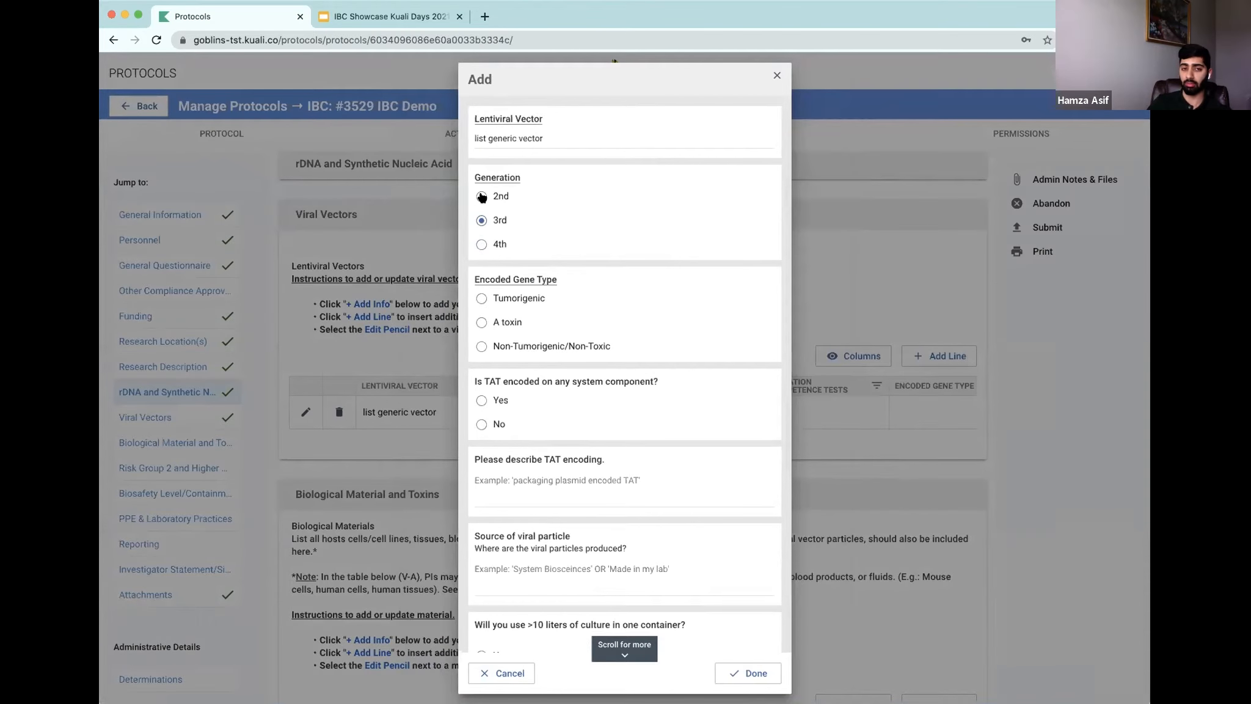
Step: Set the encoded gene type to A toxin and answer No for TAT encoded on any system component
{"action": "left_click", "coordinate": [482, 326]}
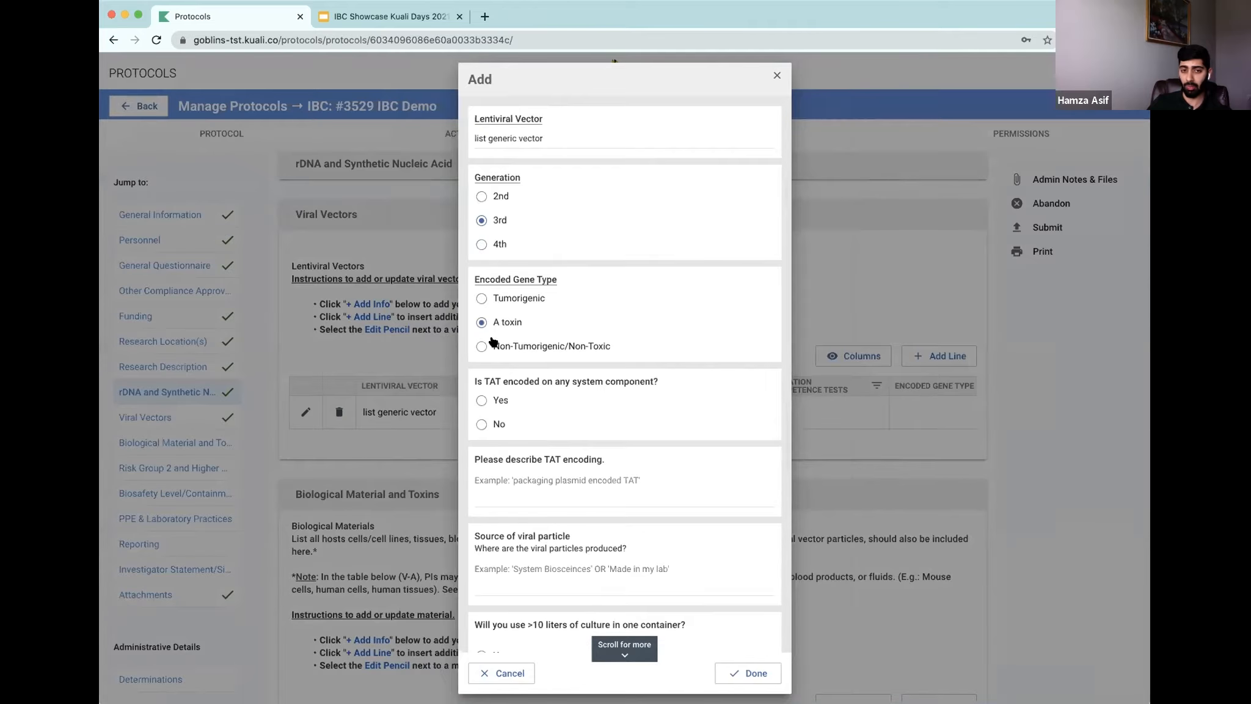
{"action": "scroll", "coordinate": [493, 342], "scroll_direction": "down", "scroll_amount": 1}
{"action": "left_click", "coordinate": [486, 409]}
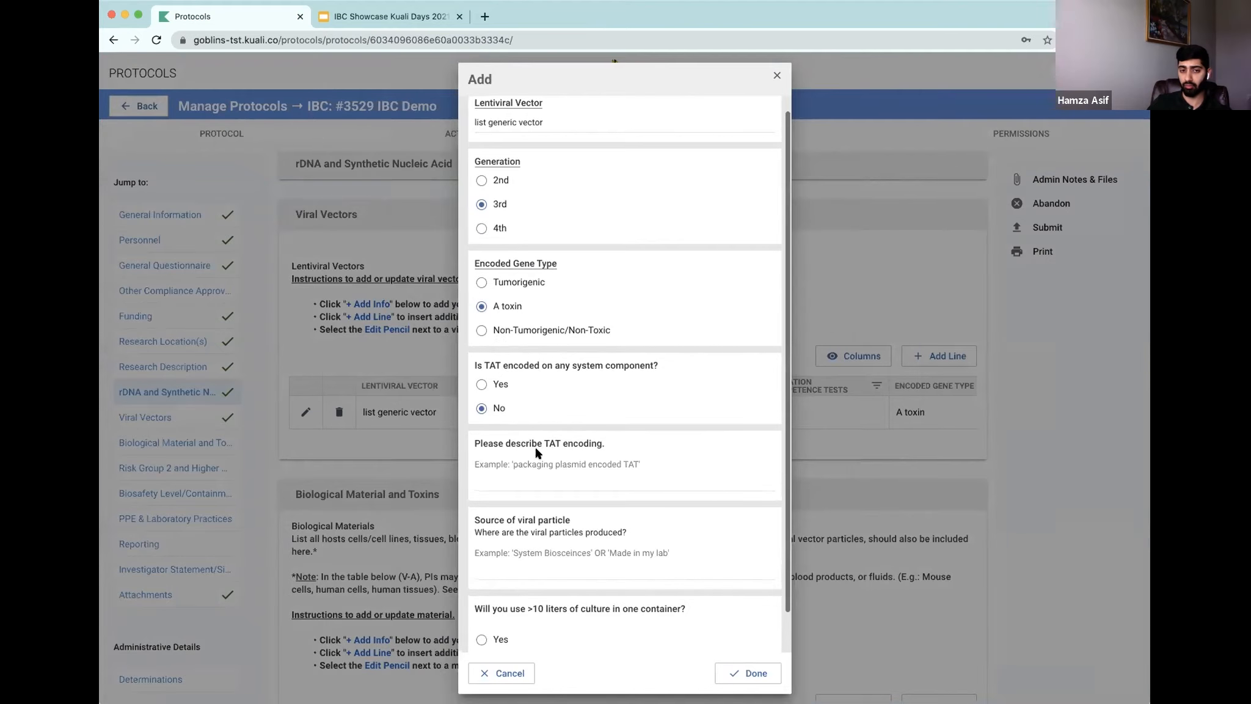
Step: Describe the TAT encoding as 'plasmid encoded' and the viral particle source as 'factored in the laboratory'
{"action": "scroll", "coordinate": [538, 456], "scroll_direction": "down", "scroll_amount": 1}
{"action": "left_click", "coordinate": [567, 463]}
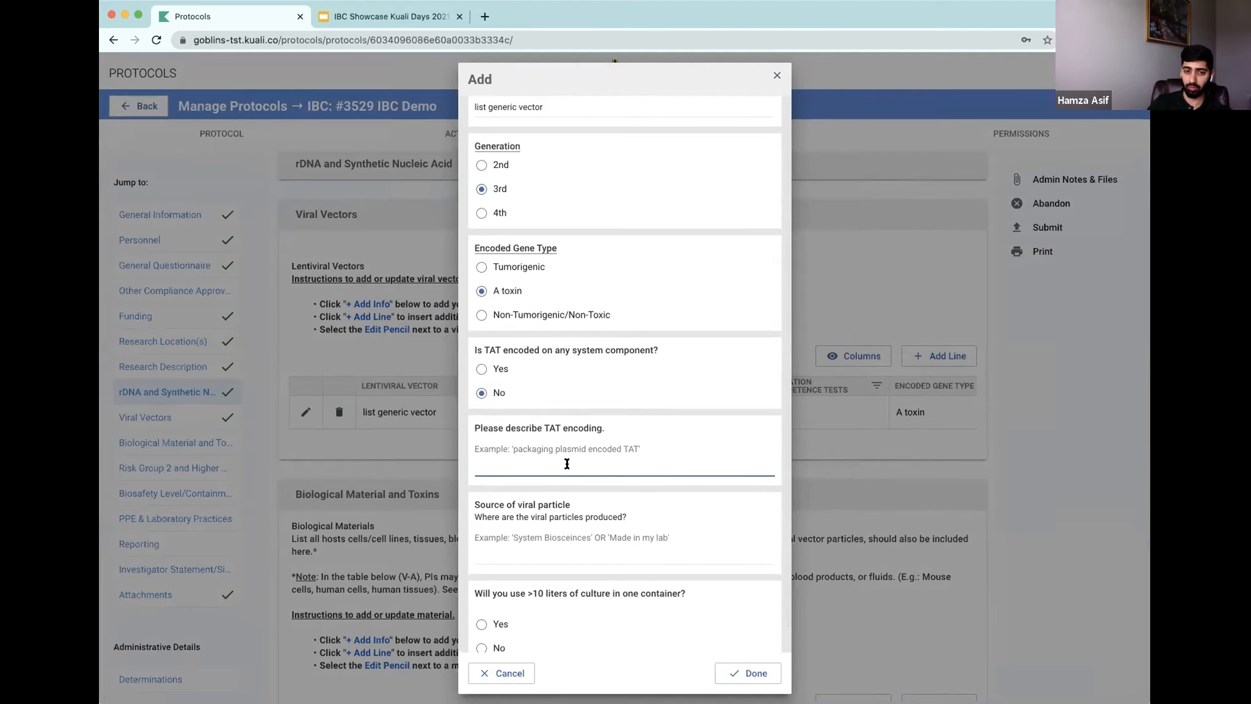
{"action": "type", "text": "plasmid encoded"}
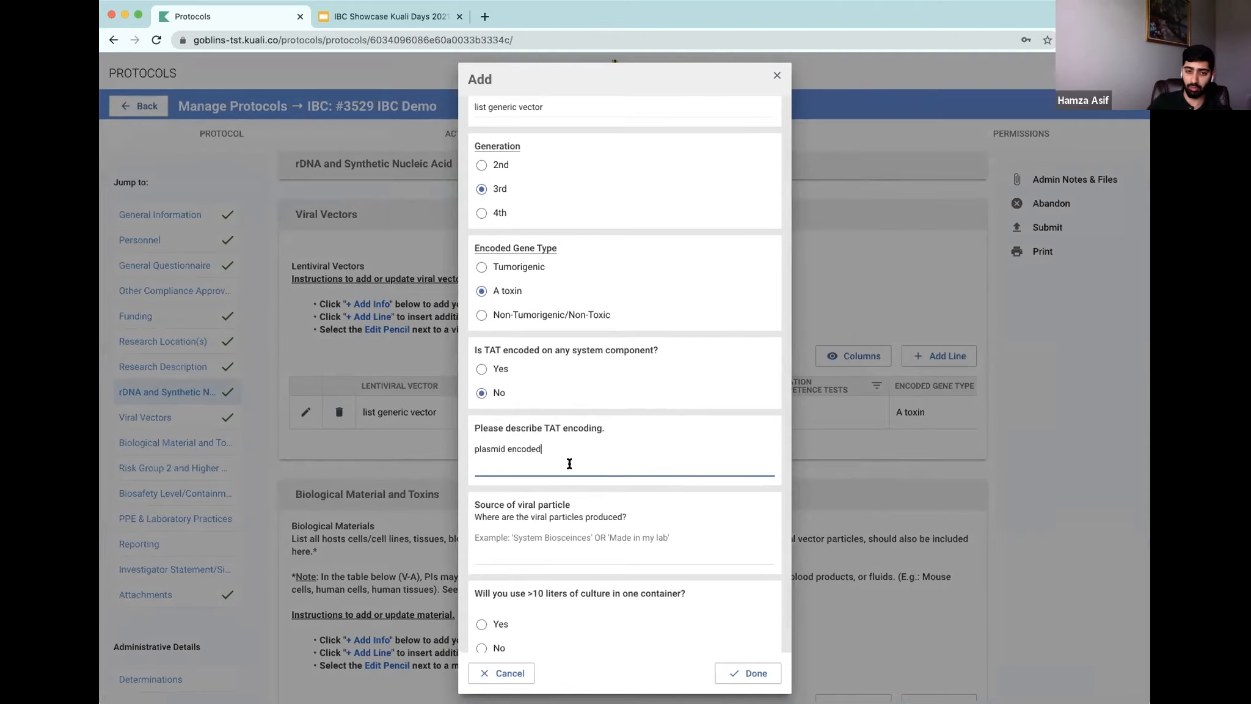
{"action": "scroll", "coordinate": [570, 464], "scroll_direction": "down", "scroll_amount": 2}
{"action": "left_click", "coordinate": [582, 524]}
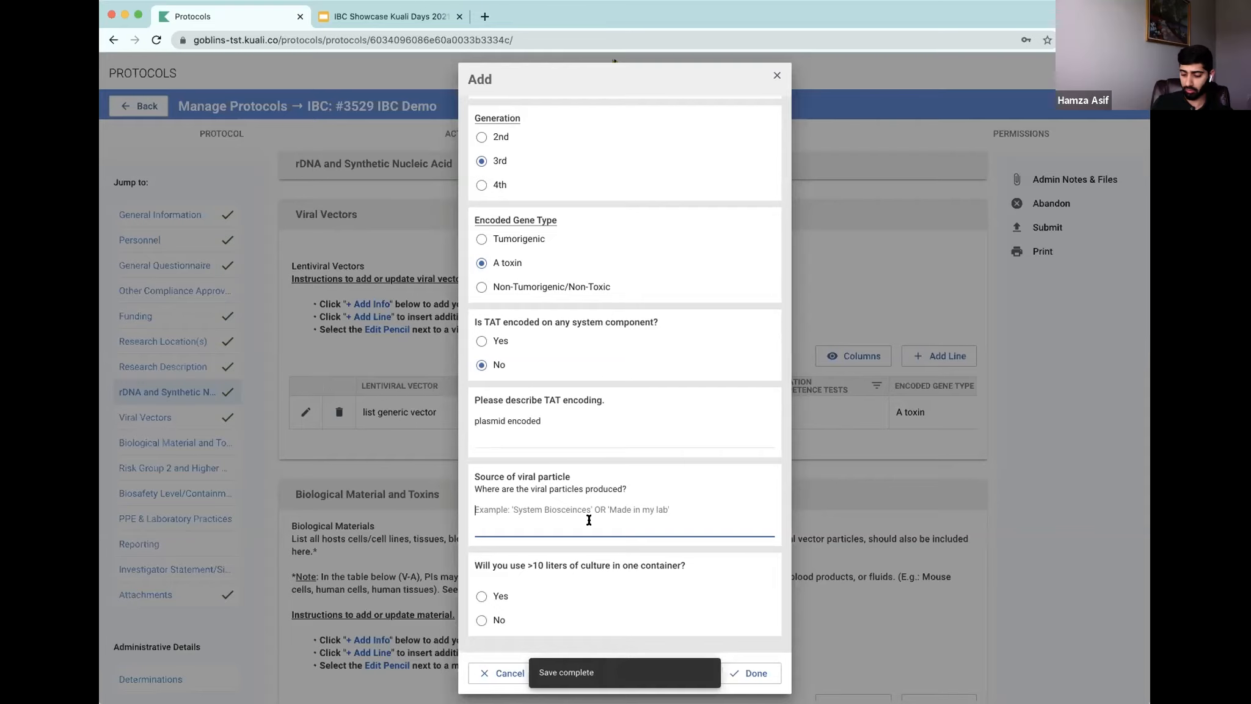
{"action": "type", "text": "factored in the labor"}
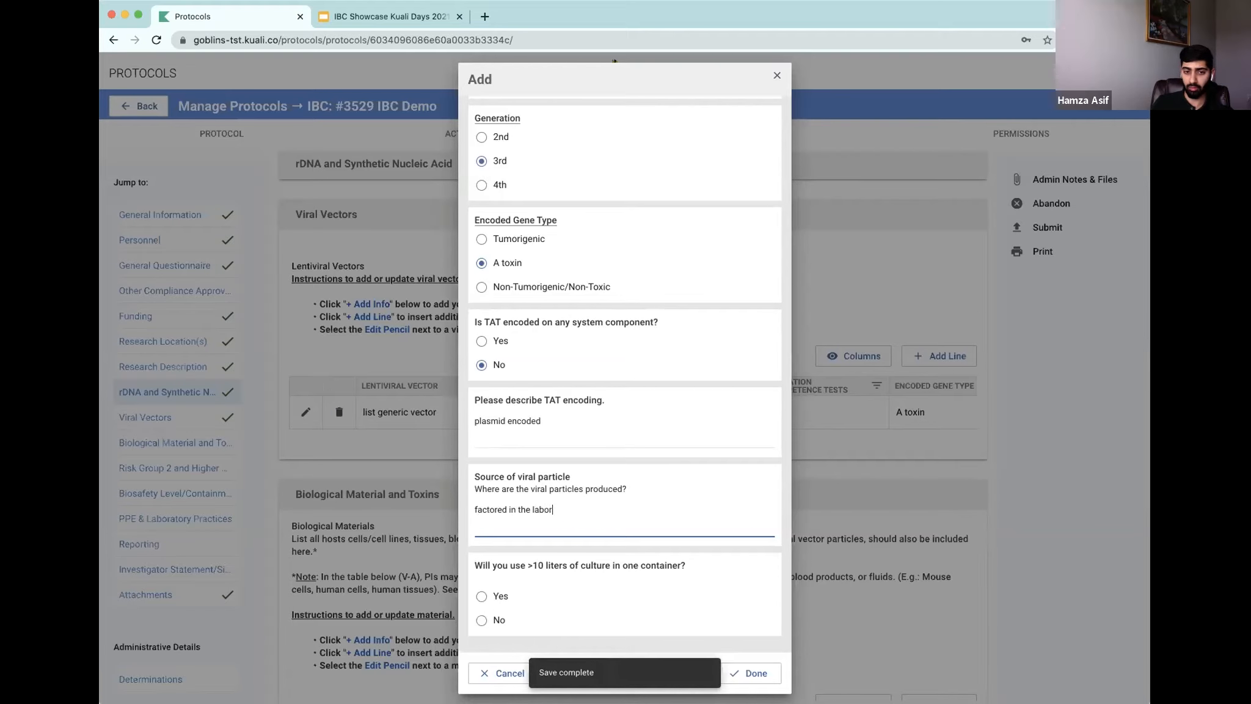
{"action": "type", "text": "atory"}
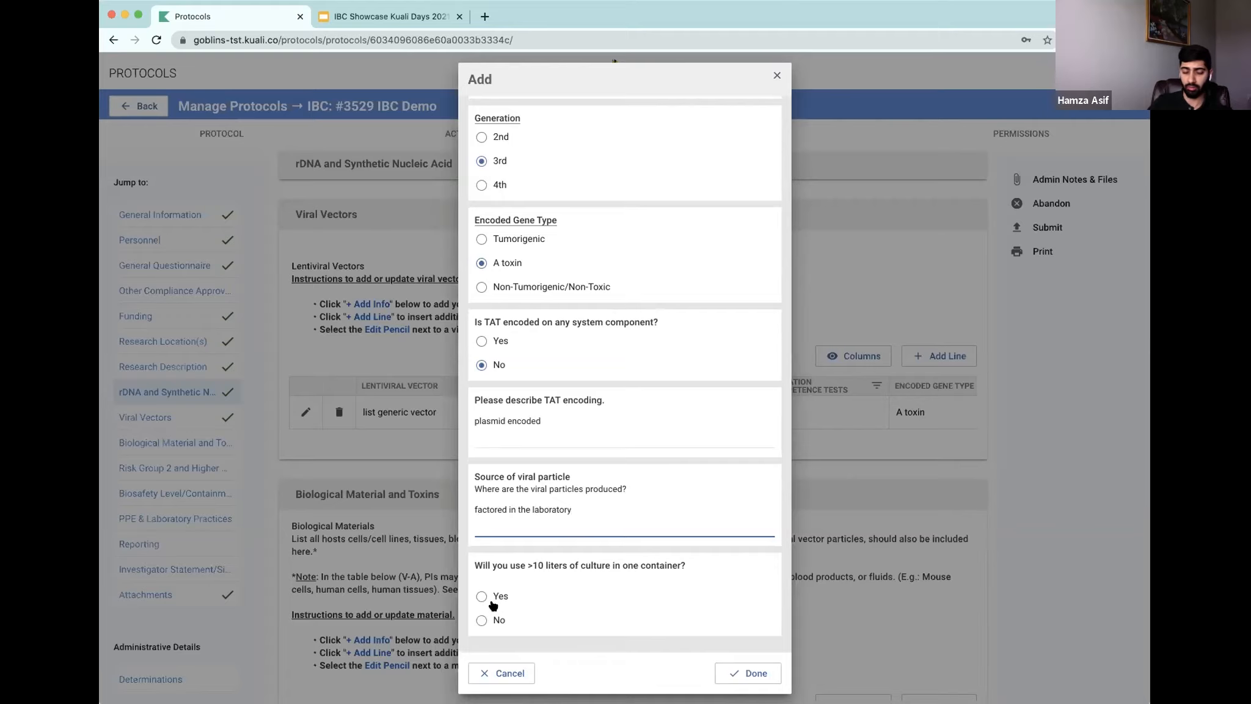
Step: Answer No for using more than 10 liters of culture and finish the viral vector entry
{"action": "left_click", "coordinate": [478, 622]}
{"action": "left_click", "coordinate": [748, 673]}
Step: Enter 'S. aureus' as the potential exposure risks for the biological materials
{"action": "scroll", "coordinate": [488, 341], "scroll_direction": "down", "scroll_amount": 7}
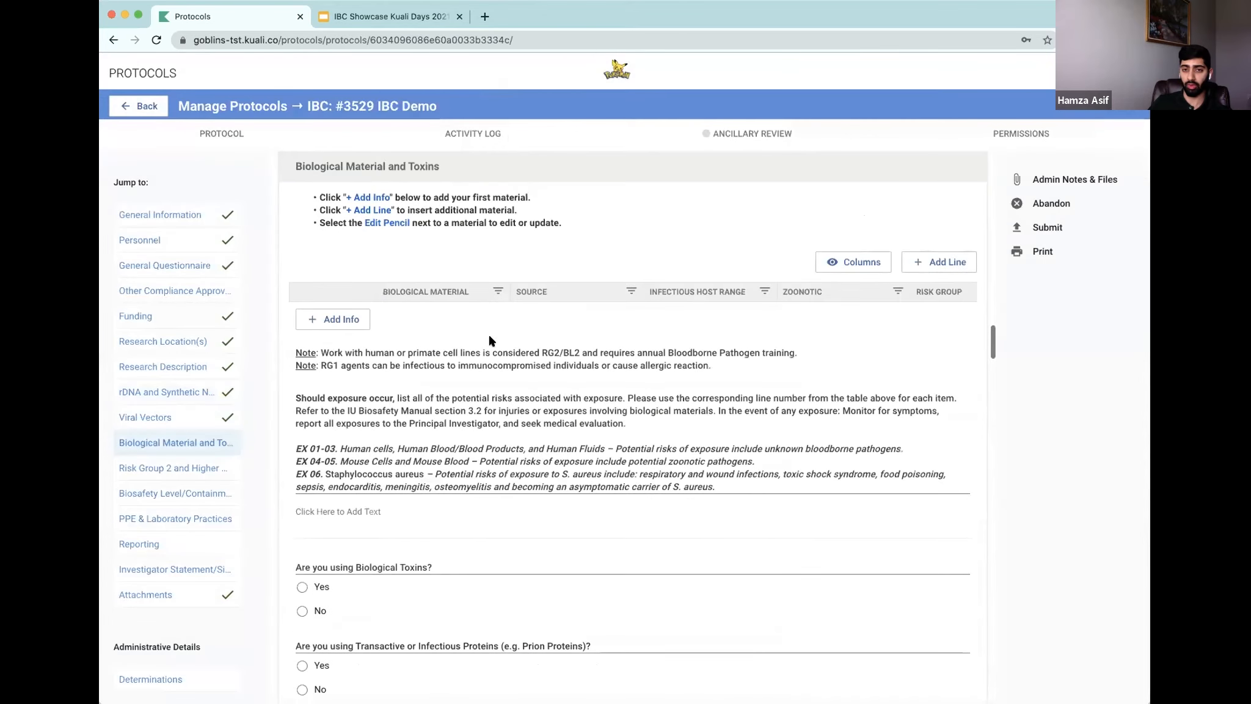
{"action": "scroll", "coordinate": [492, 331], "scroll_direction": "up", "scroll_amount": 3}
{"action": "scroll", "coordinate": [492, 332], "scroll_direction": "down", "scroll_amount": 1}
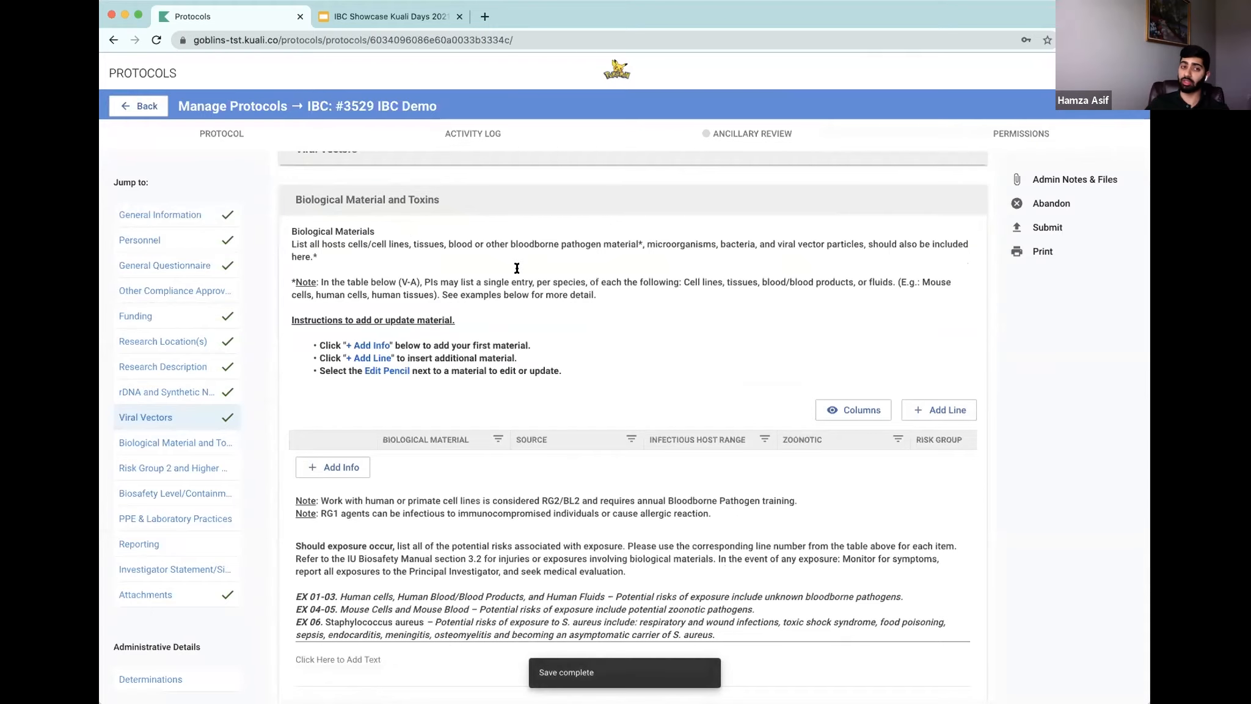
{"action": "scroll", "coordinate": [699, 469], "scroll_direction": "down", "scroll_amount": 3}
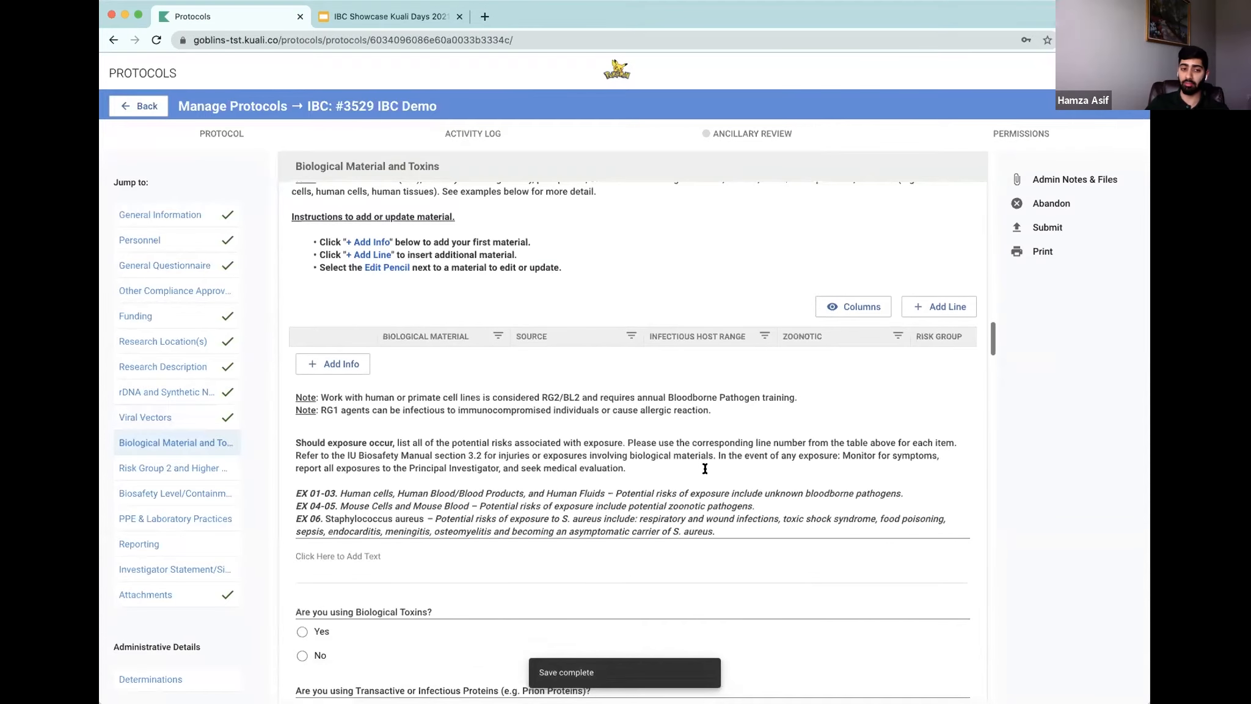
{"action": "left_click", "coordinate": [501, 565]}
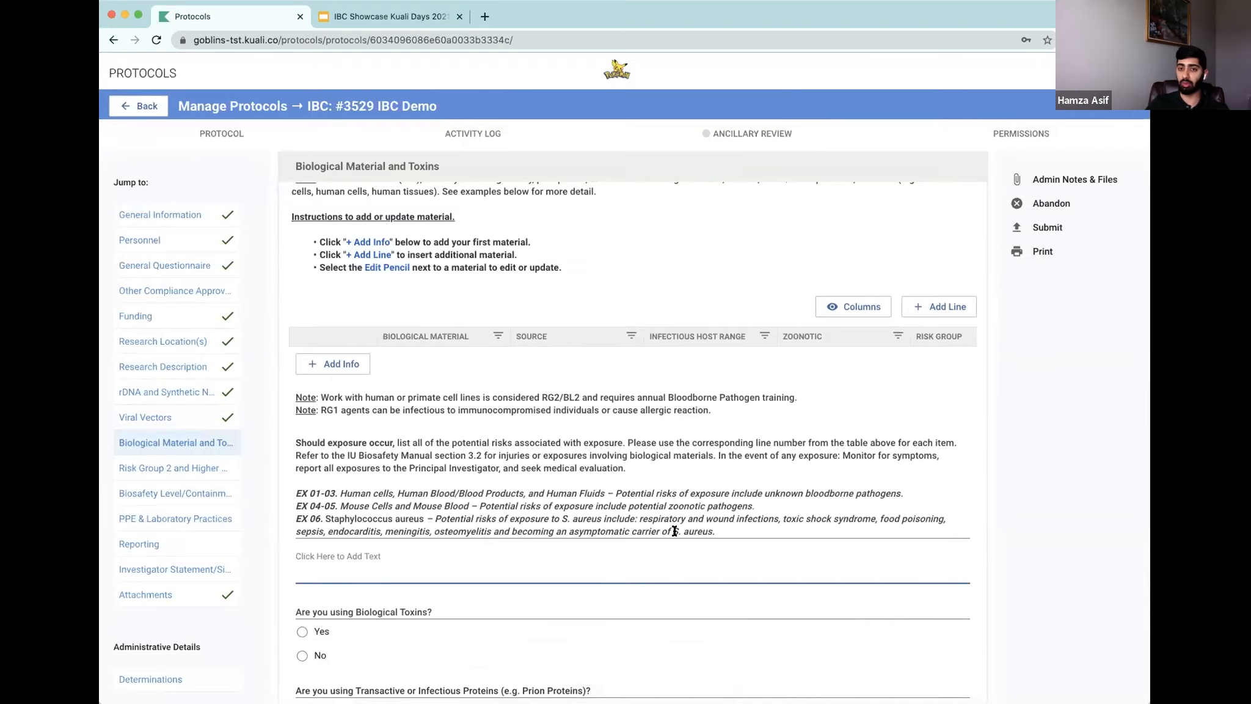
{"action": "scroll", "coordinate": [874, 382], "scroll_direction": "up", "scroll_amount": 2}
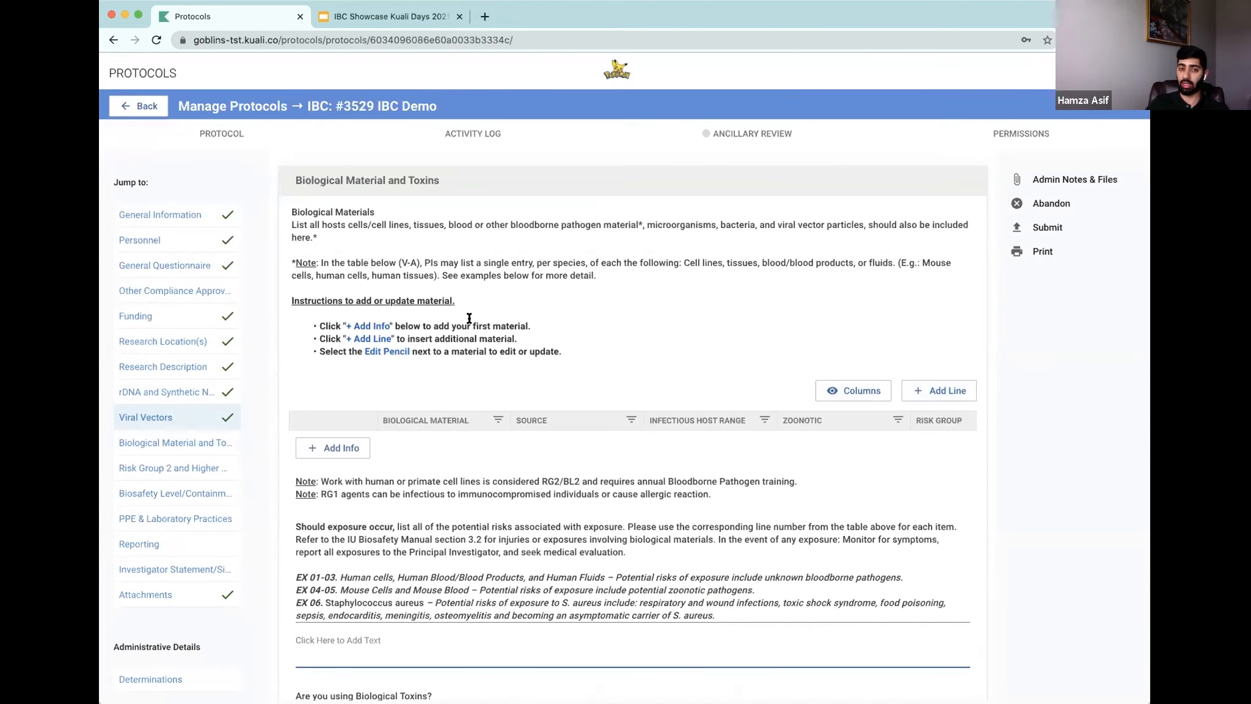
{"action": "scroll", "coordinate": [555, 372], "scroll_direction": "down", "scroll_amount": 1}
{"action": "scroll", "coordinate": [555, 371], "scroll_direction": "down", "scroll_amount": 3}
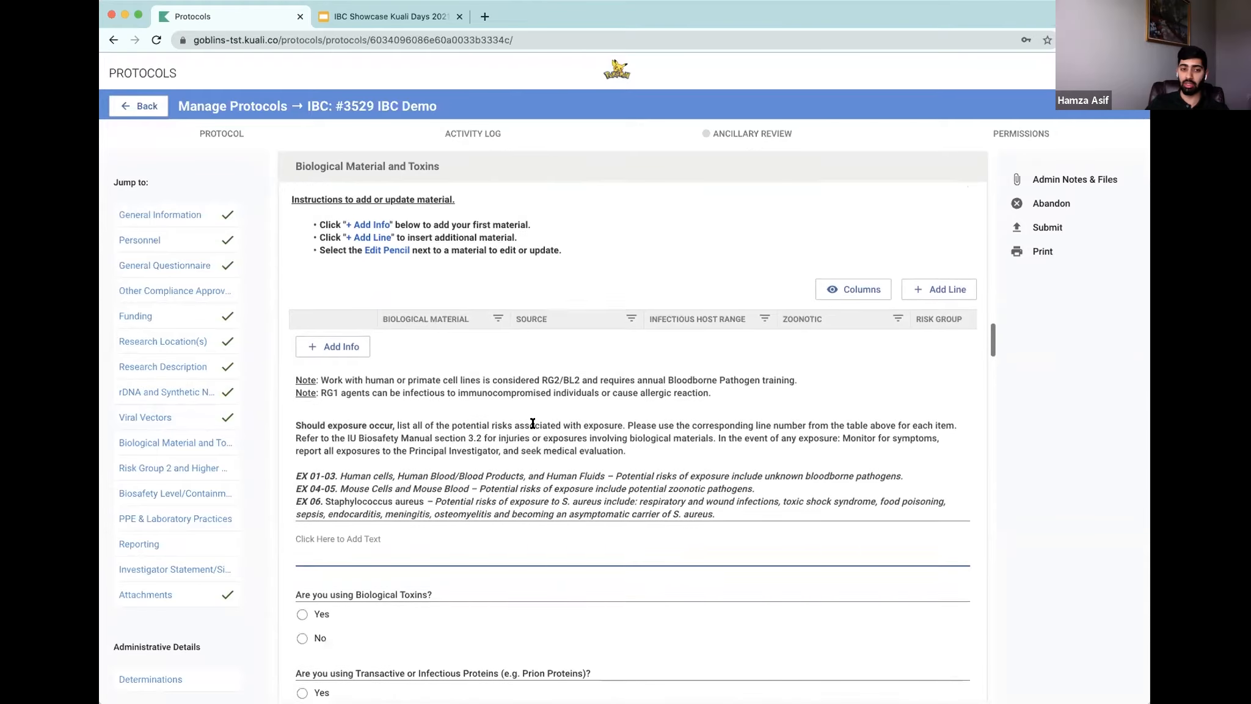
{"action": "scroll", "coordinate": [532, 423], "scroll_direction": "down", "scroll_amount": 1}
{"action": "left_click", "coordinate": [408, 523]}
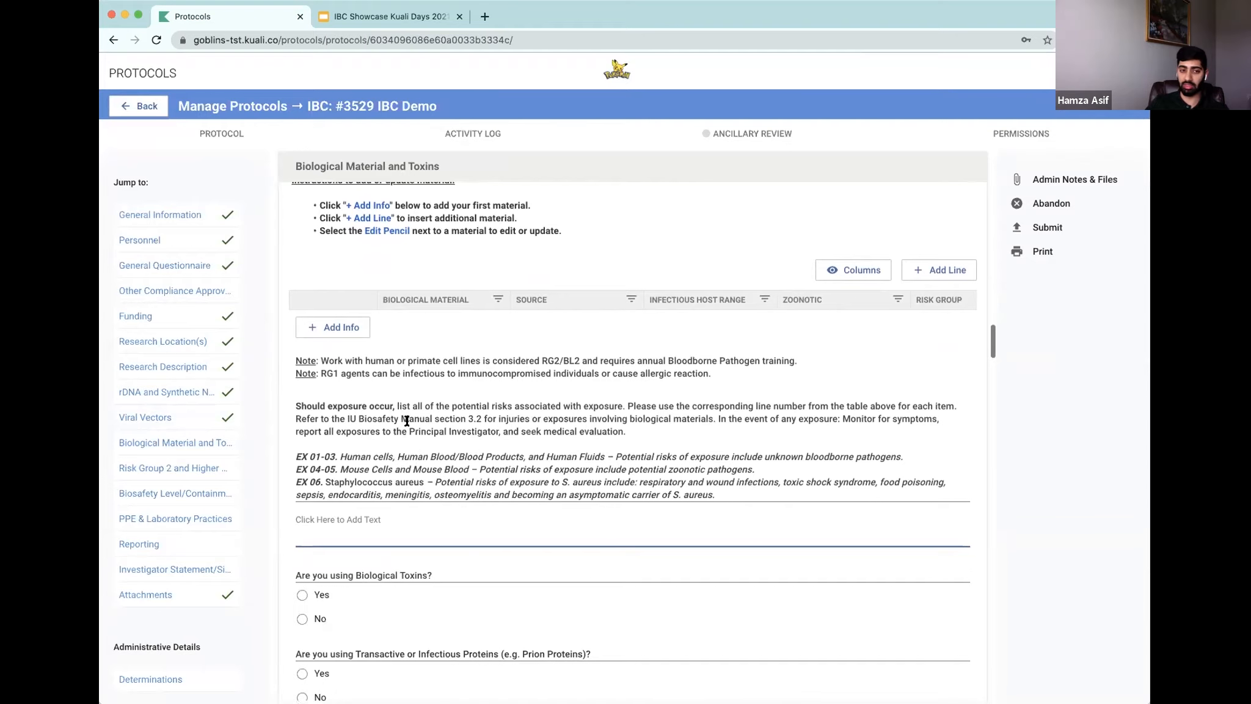
{"action": "scroll", "coordinate": [538, 520], "scroll_direction": "down", "scroll_amount": 1}
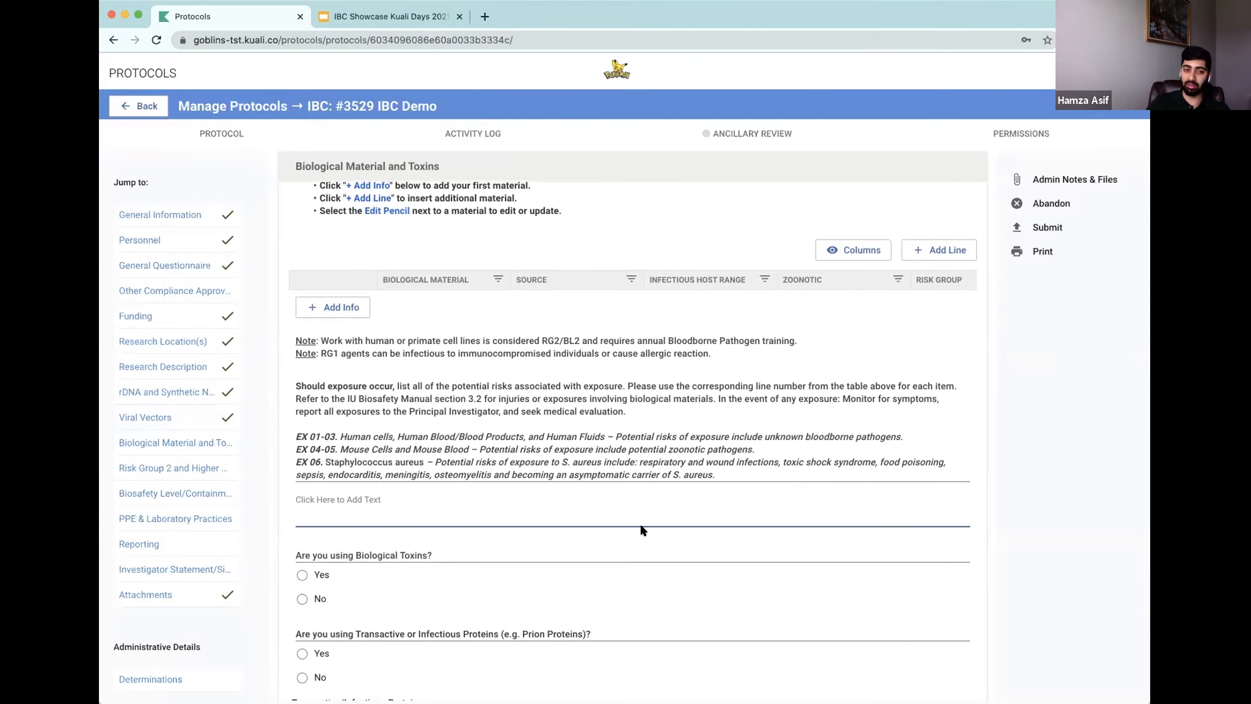
{"action": "type", "text": "S. aureus"}
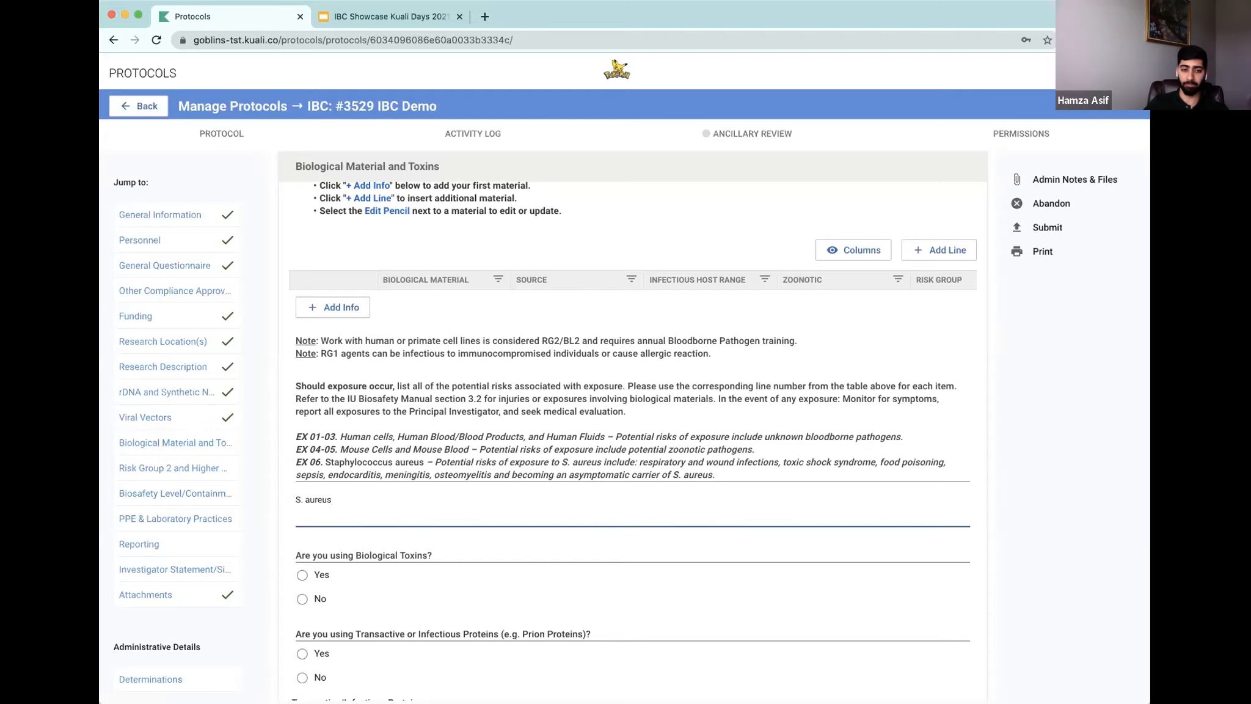
Step: Answer Yes for using biological toxins and set the LD50 of biological toxin to '2mg of tetanus'
{"action": "scroll", "coordinate": [616, 540], "scroll_direction": "down", "scroll_amount": 3}
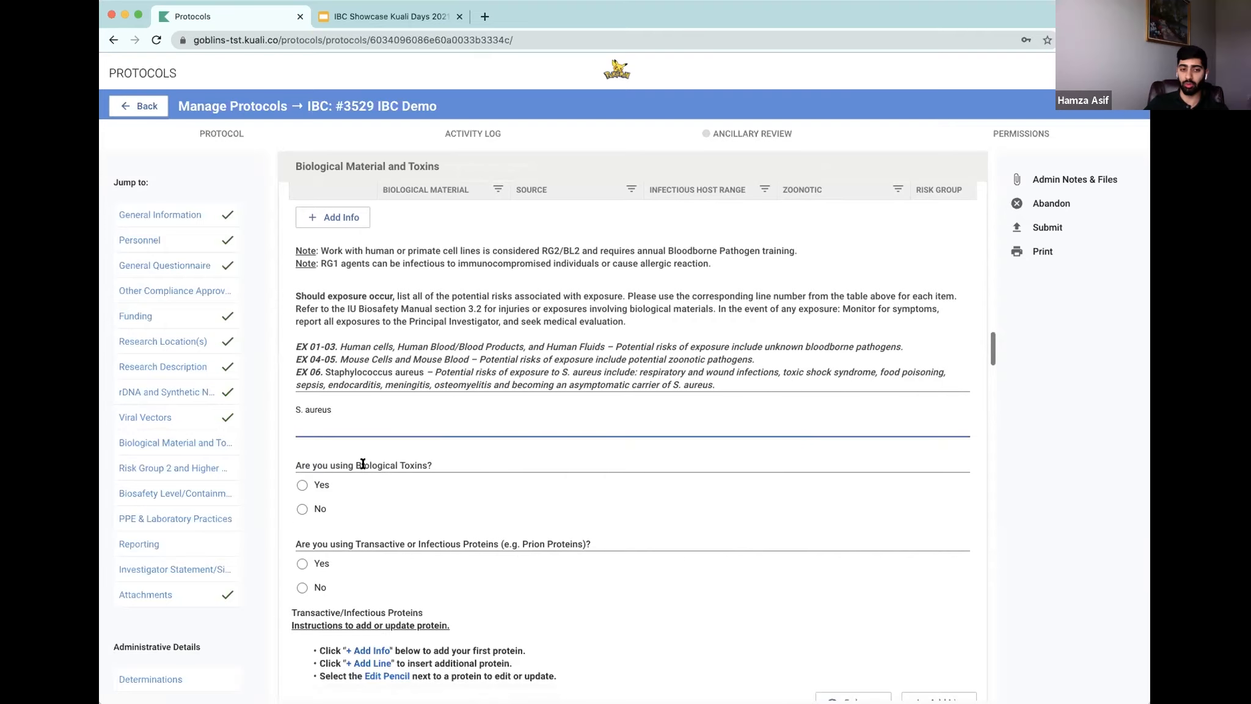
{"action": "left_click", "coordinate": [302, 486]}
{"action": "scroll", "coordinate": [538, 465], "scroll_direction": "down", "scroll_amount": 5}
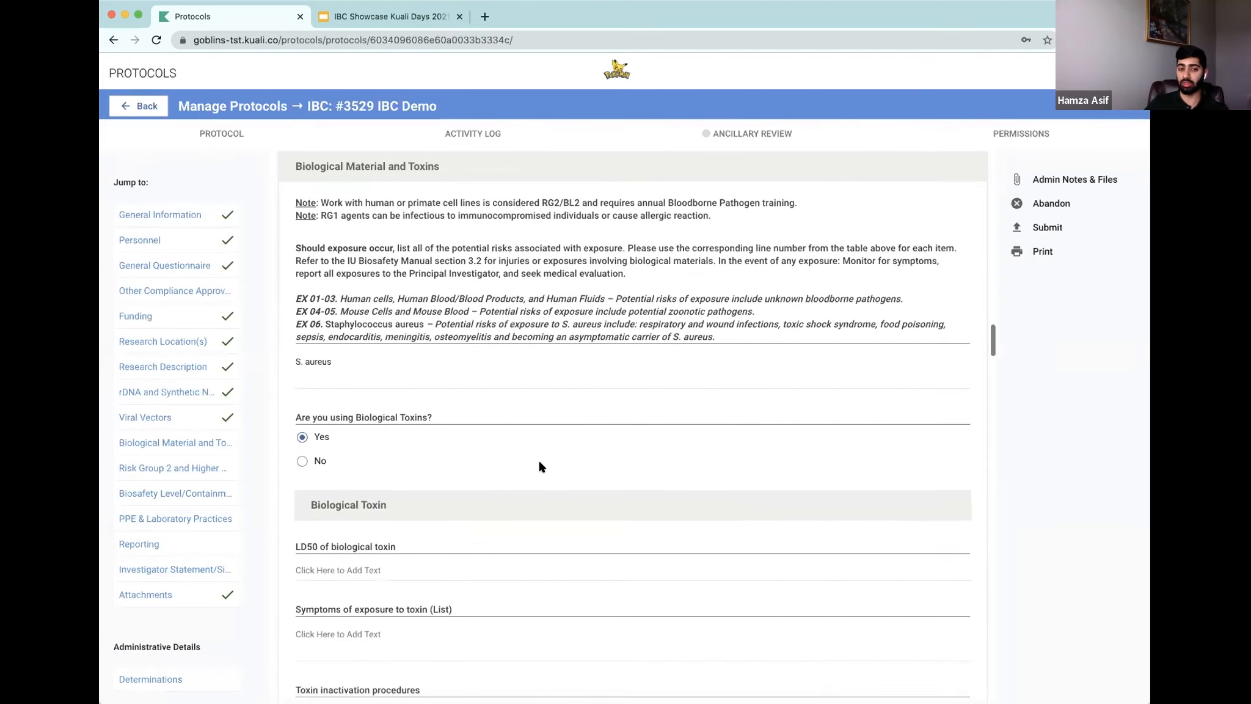
{"action": "left_click", "coordinate": [410, 441]}
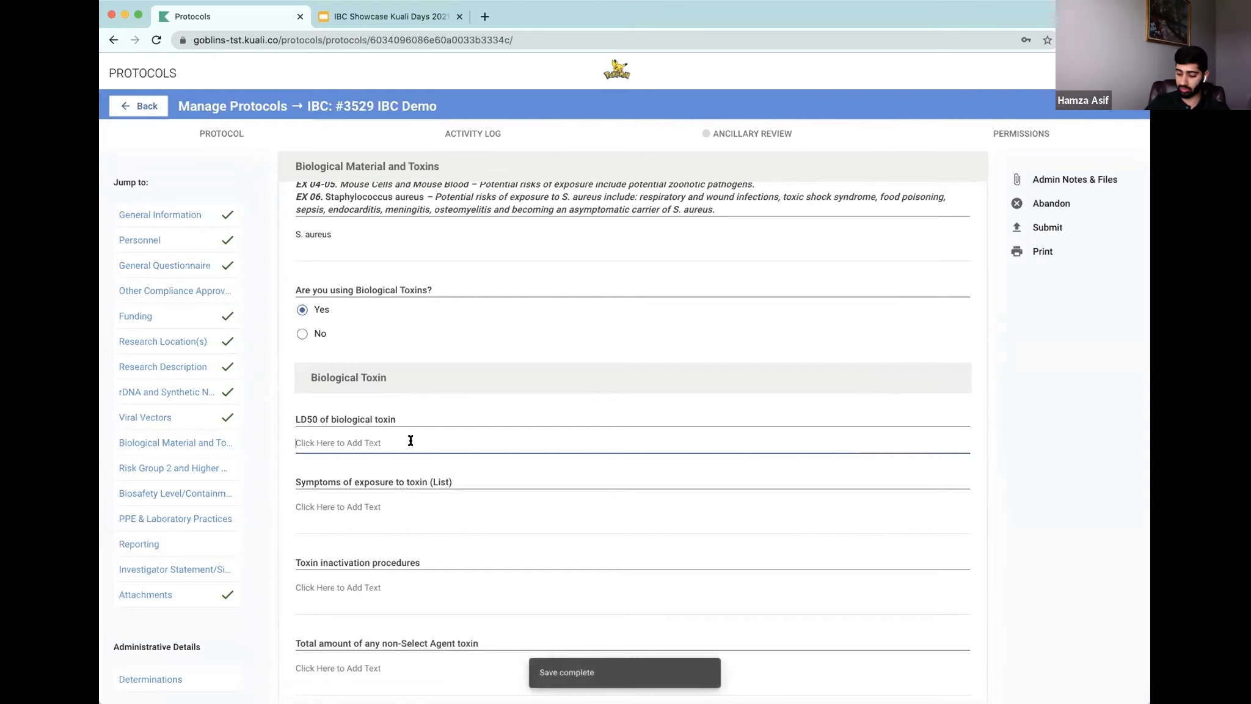
{"action": "type", "text": "2mg of ta"}
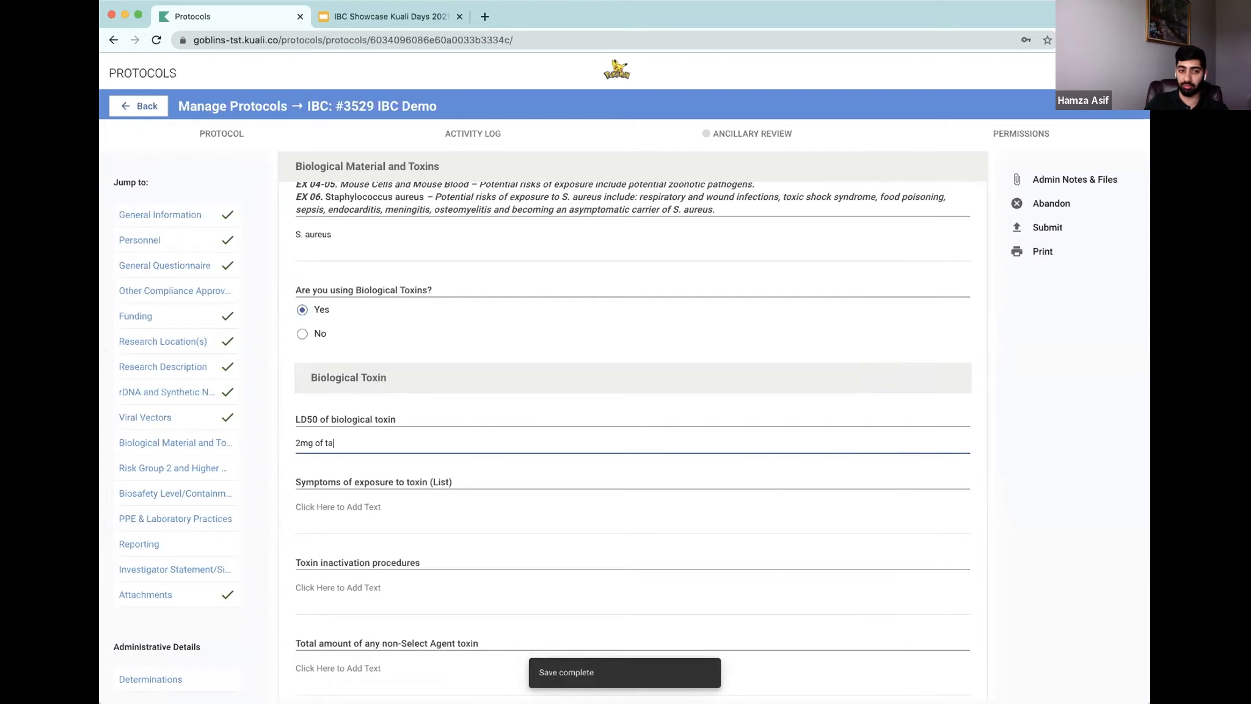
{"action": "key", "text": "BackSpace"}
{"action": "type", "text": "etanus"}
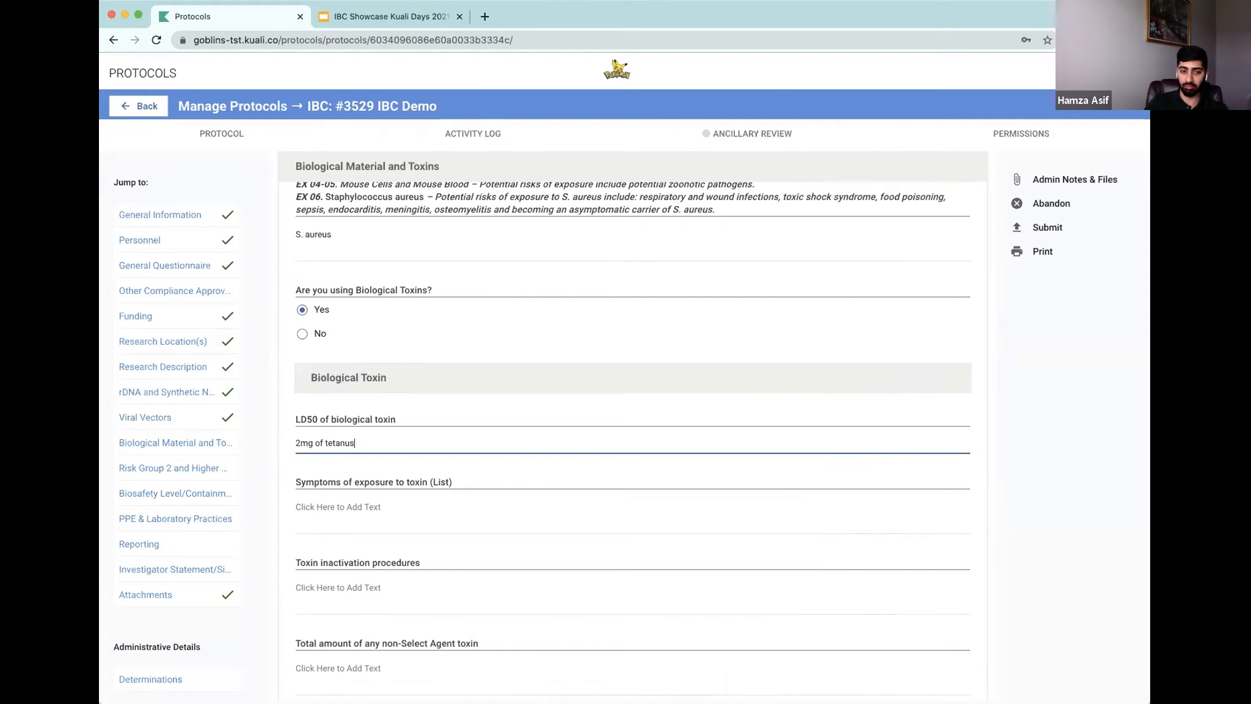
Step: List 'muscle spasm, headaches, seizures' as the symptoms of exposure to the toxin
{"action": "left_click", "coordinate": [413, 515]}
{"action": "scroll", "coordinate": [419, 507], "scroll_direction": "down", "scroll_amount": 1}
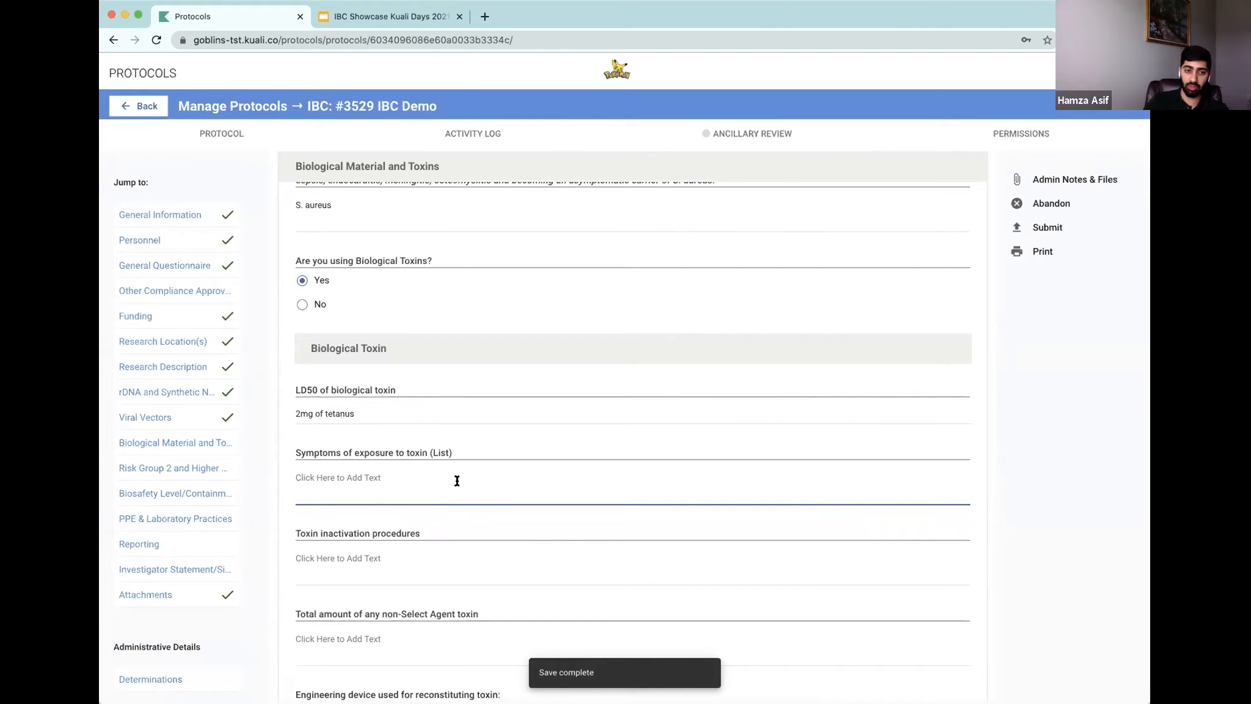
{"action": "type", "text": "mus"}
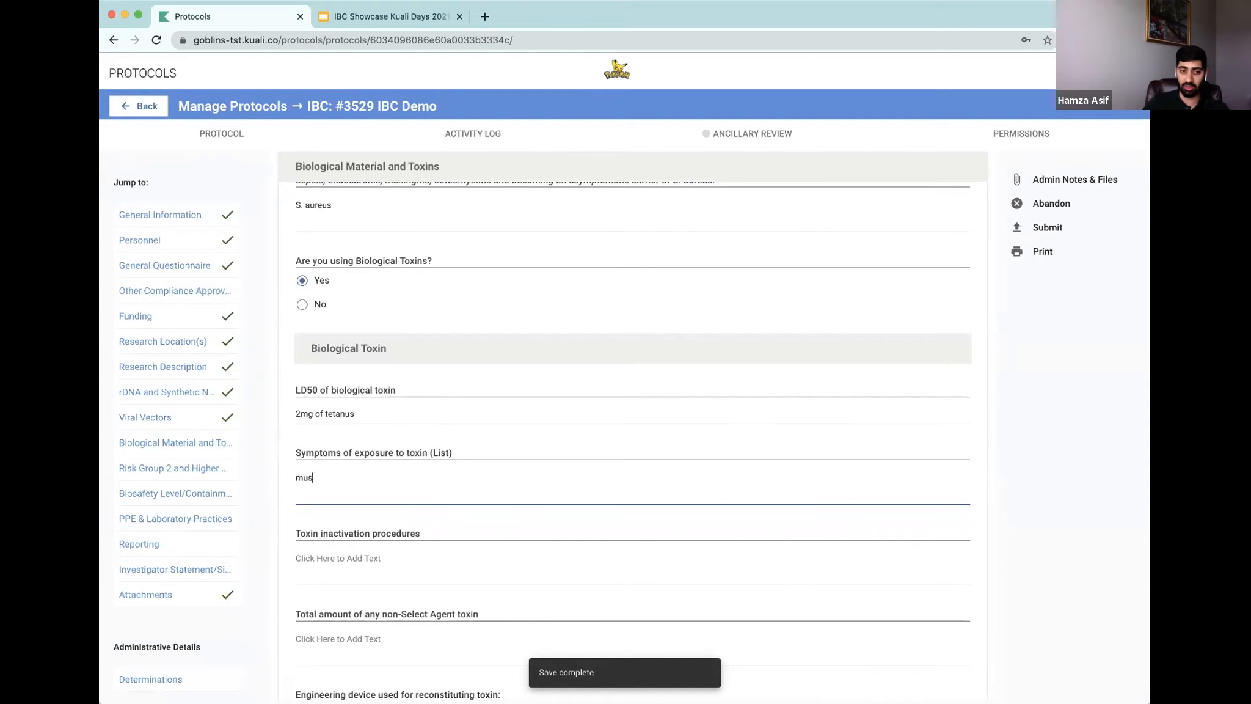
{"action": "type", "text": "cle spasm, headaches, se"}
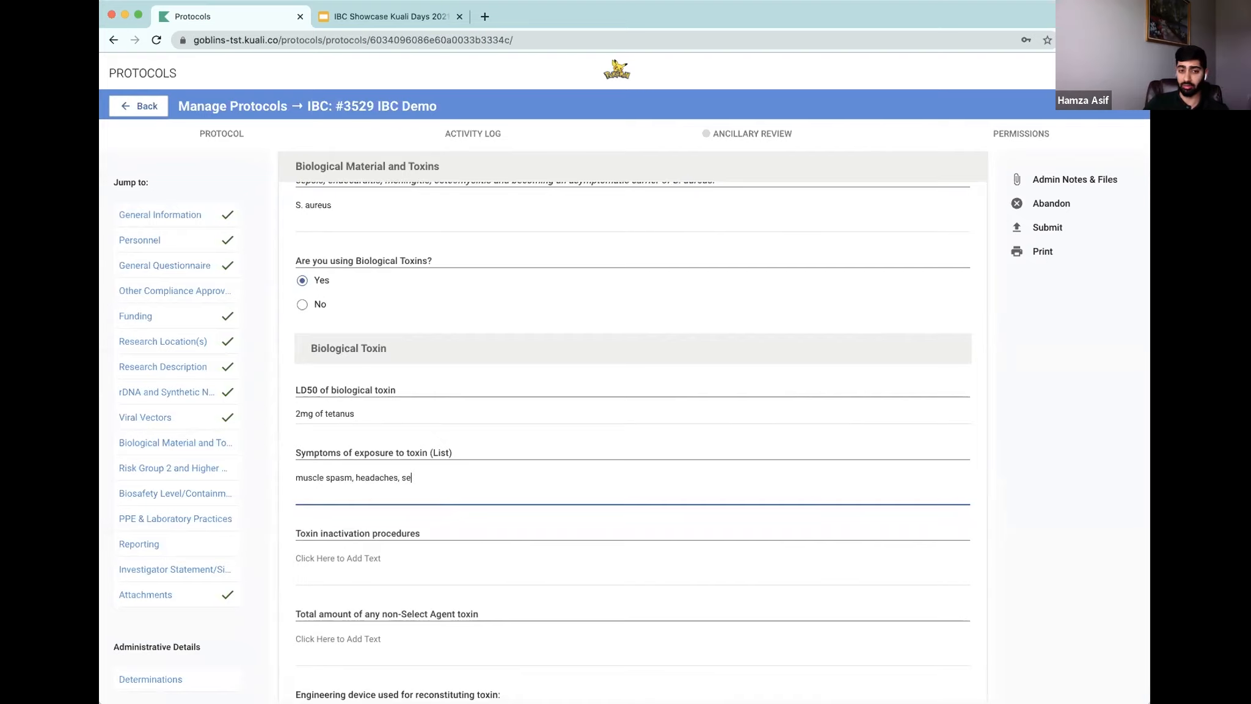
{"action": "type", "text": "s"}
{"action": "key", "text": "Tab"}
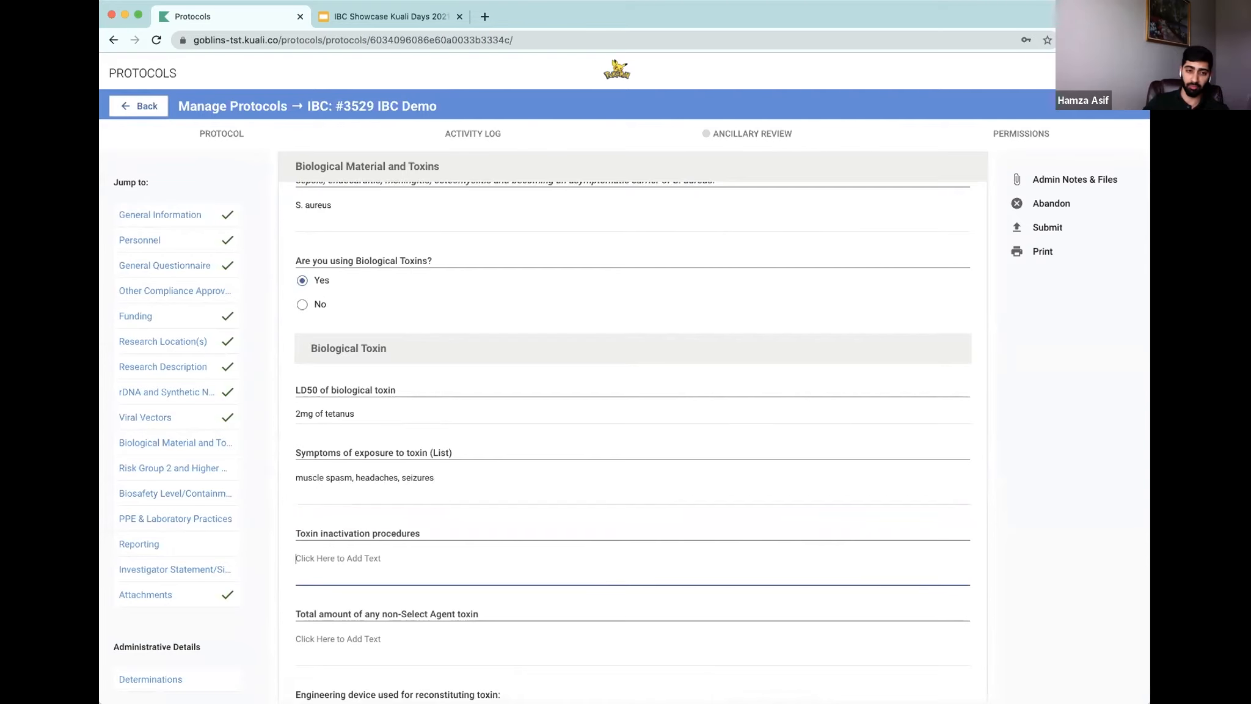
{"action": "scroll", "coordinate": [475, 447], "scroll_direction": "down", "scroll_amount": 2}
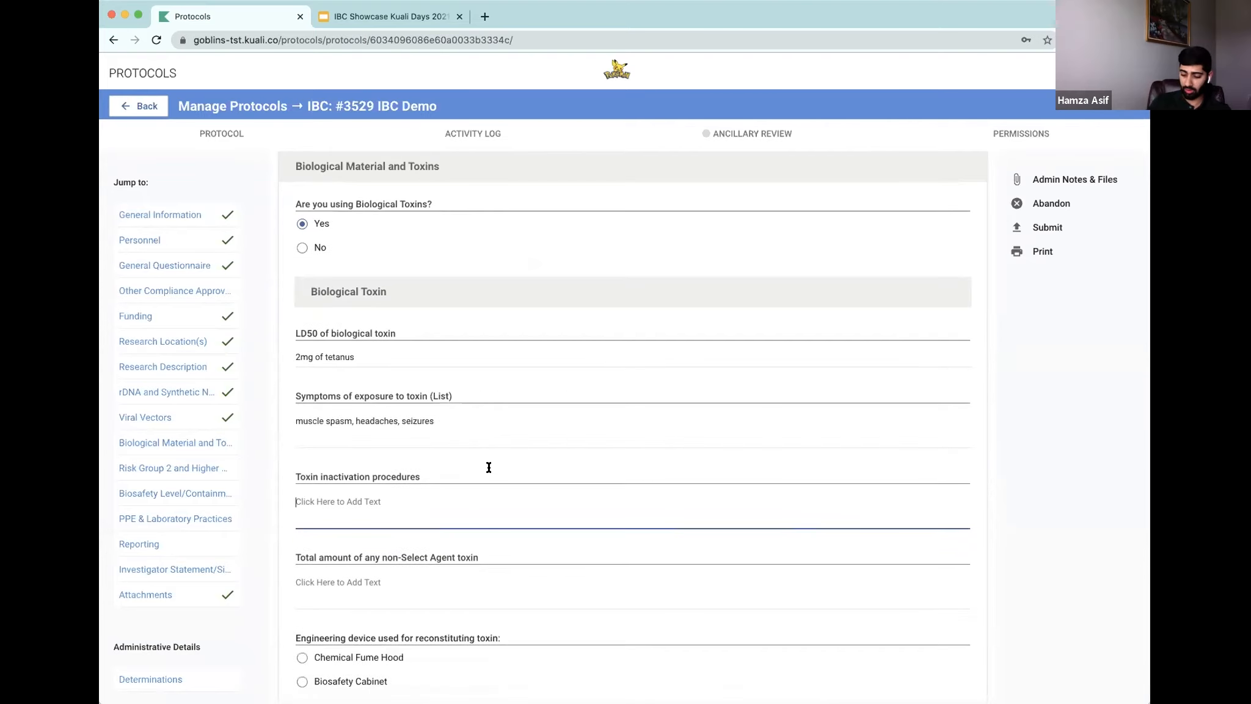
Step: Enter 'hospitalization' as the toxin inactivation procedures
{"action": "type", "text": "ho"}
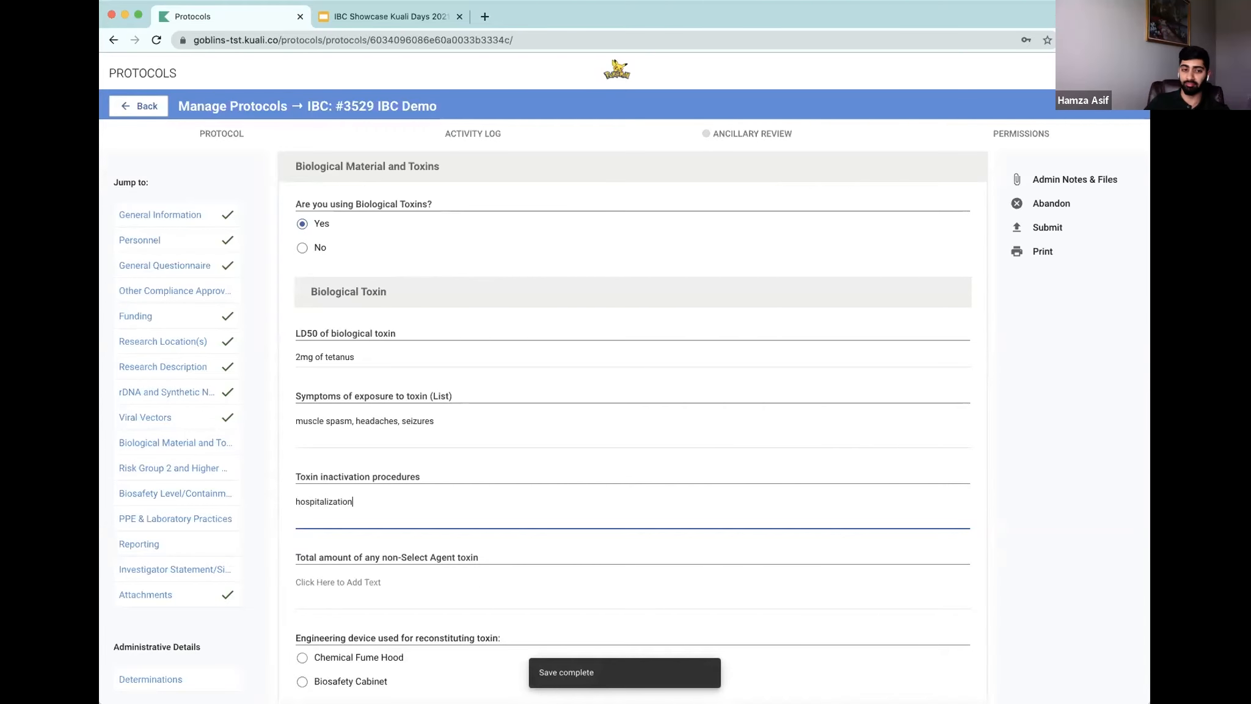
{"action": "type", "text": "spitalization"}
{"action": "scroll", "coordinate": [486, 471], "scroll_direction": "down", "scroll_amount": 3}
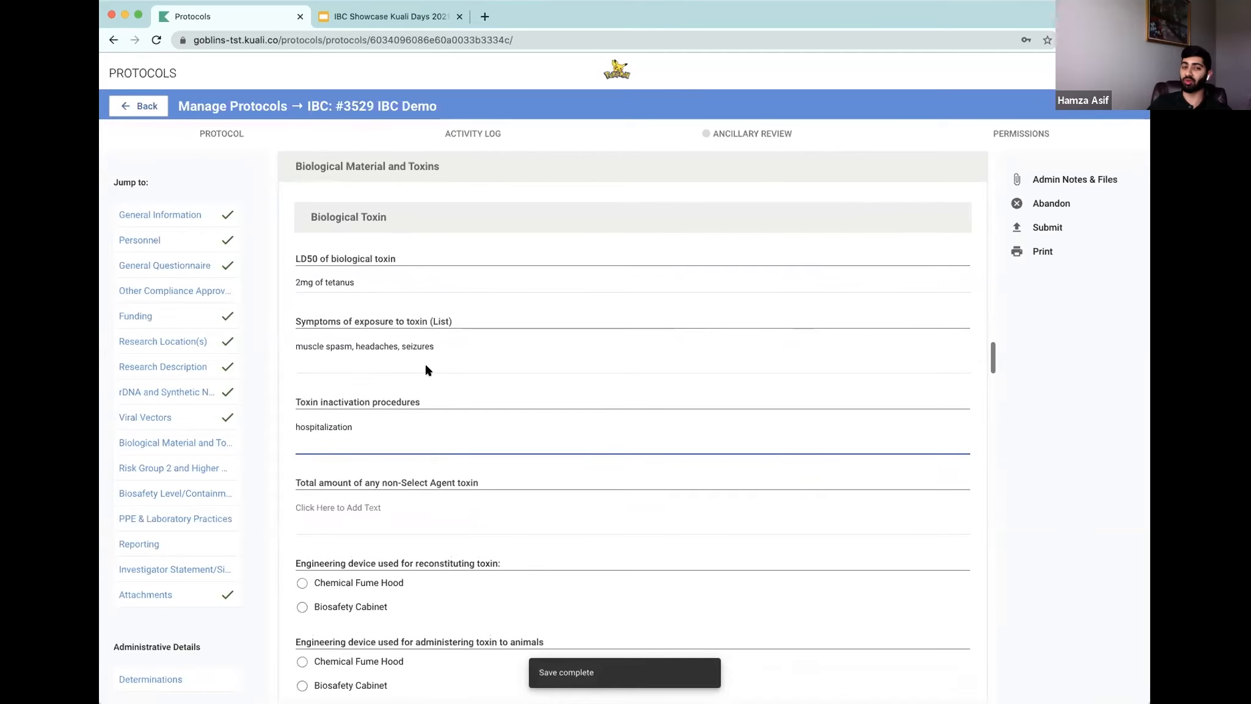
Step: Set the total amount of any non-Select Agent toxin to '5mg'
{"action": "scroll", "coordinate": [429, 511], "scroll_direction": "down", "scroll_amount": 1}
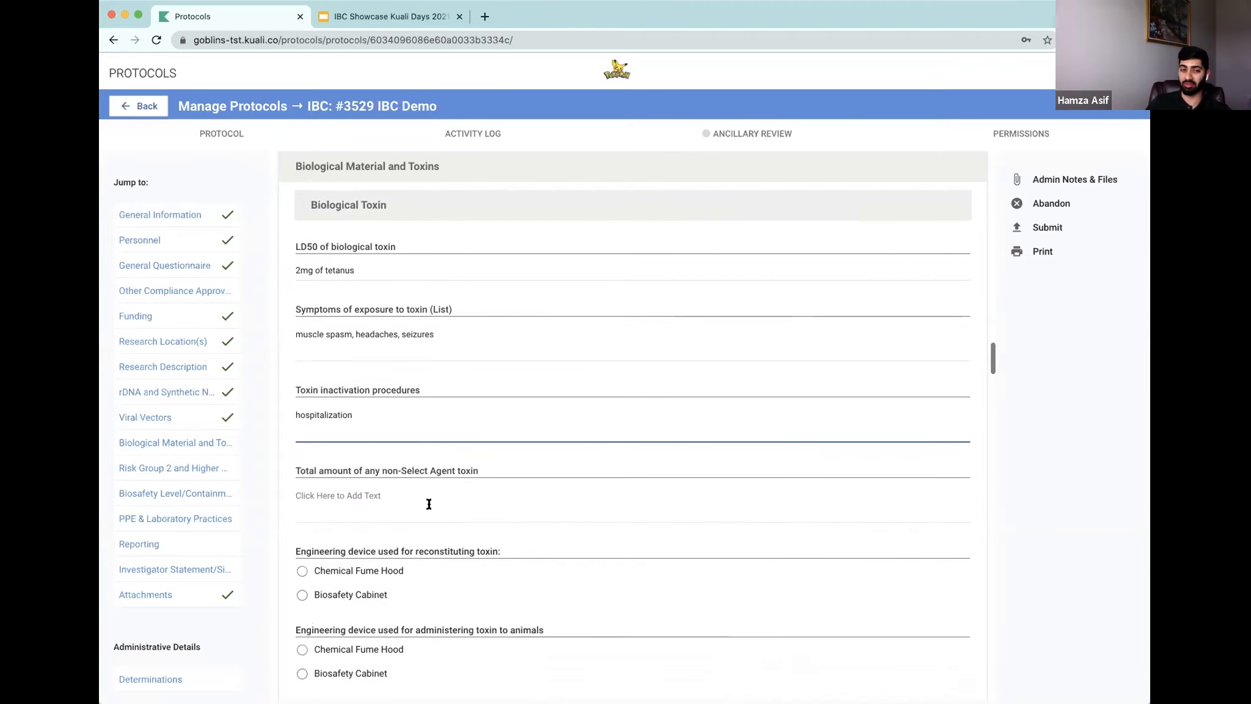
{"action": "left_click", "coordinate": [428, 508]}
{"action": "scroll", "coordinate": [422, 498], "scroll_direction": "down", "scroll_amount": 1}
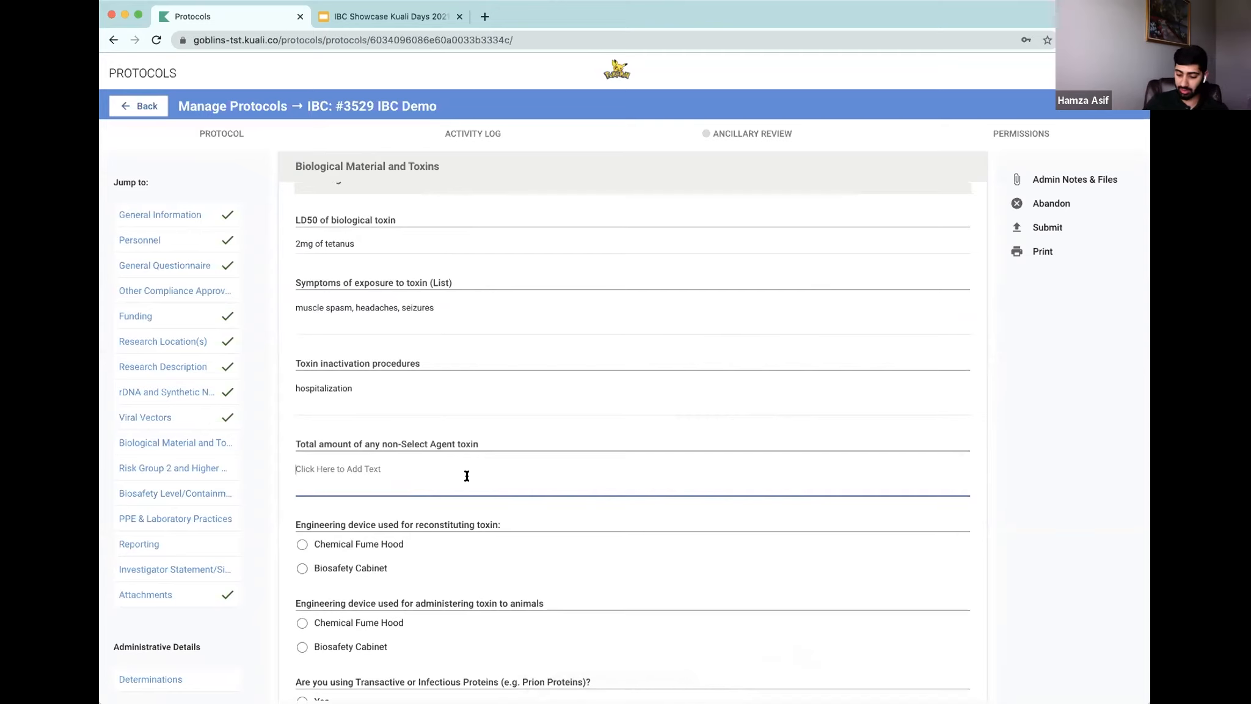
{"action": "type", "text": "5mg"}
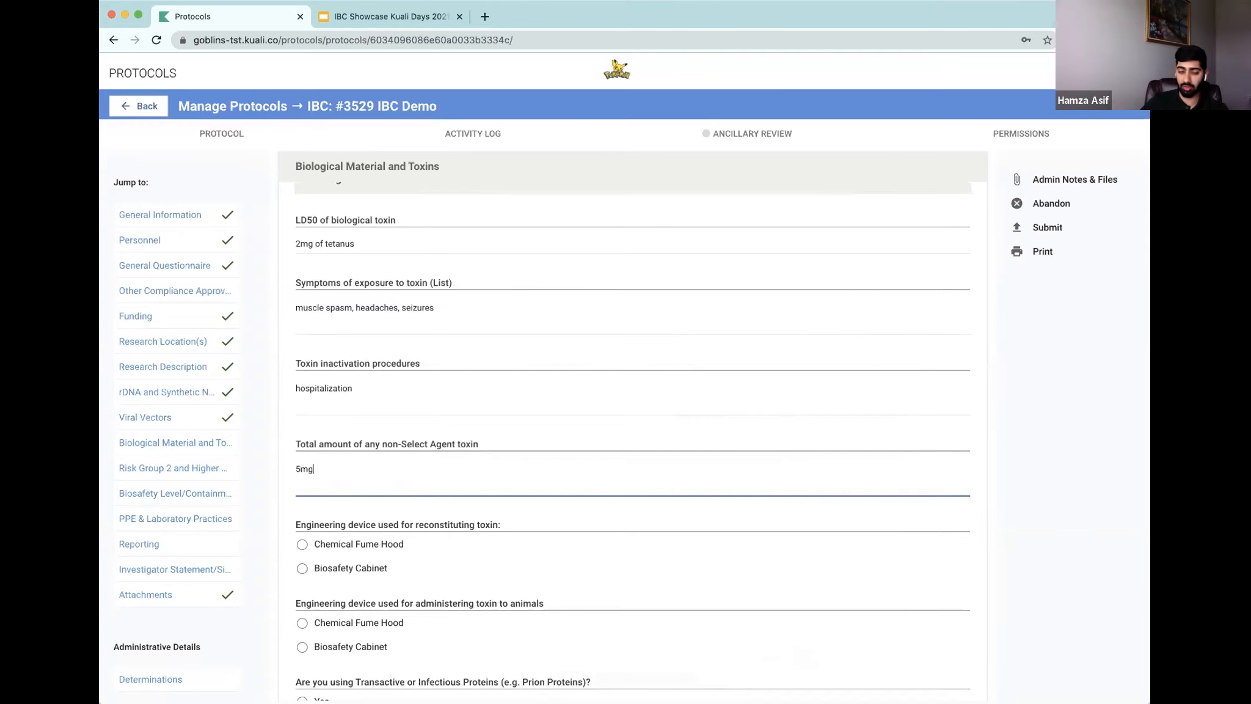
Step: Choose Biosafety Cabinet as the engineering device for both reconstituting toxin and administering toxin to animals
{"action": "scroll", "coordinate": [464, 455], "scroll_direction": "down", "scroll_amount": 3}
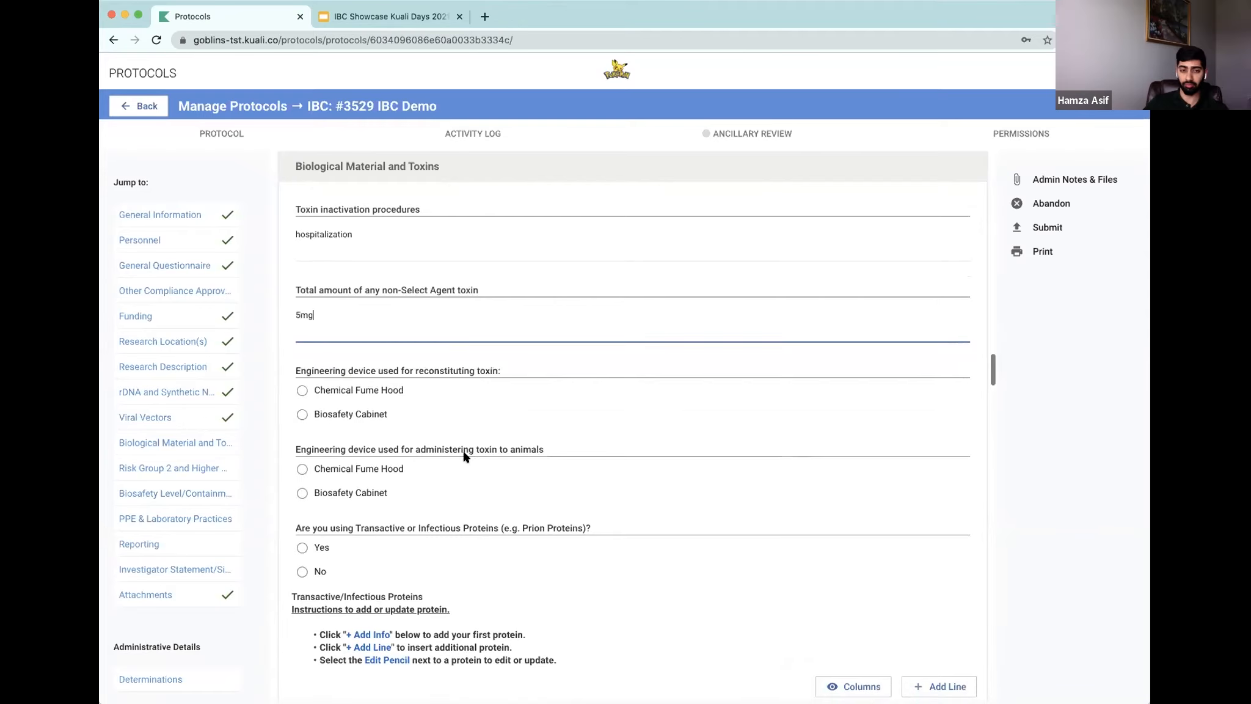
{"action": "scroll", "coordinate": [465, 455], "scroll_direction": "down", "scroll_amount": 1}
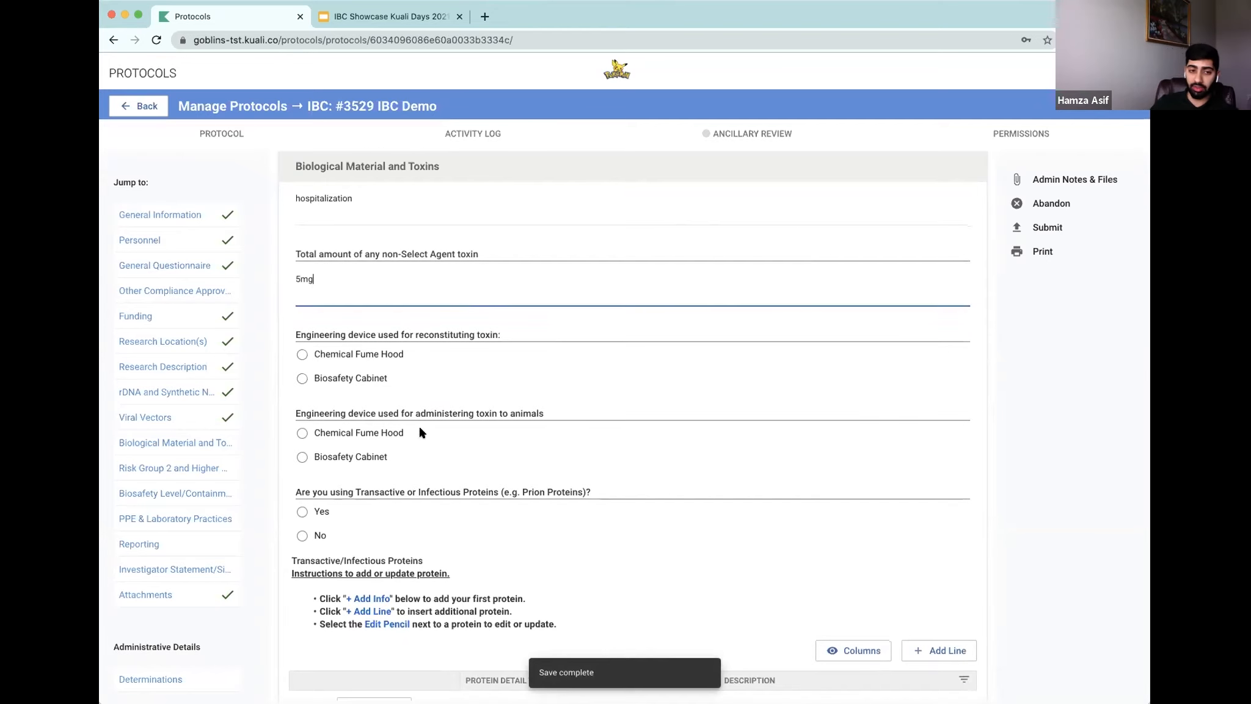
{"action": "scroll", "coordinate": [467, 512], "scroll_direction": "up", "scroll_amount": 10}
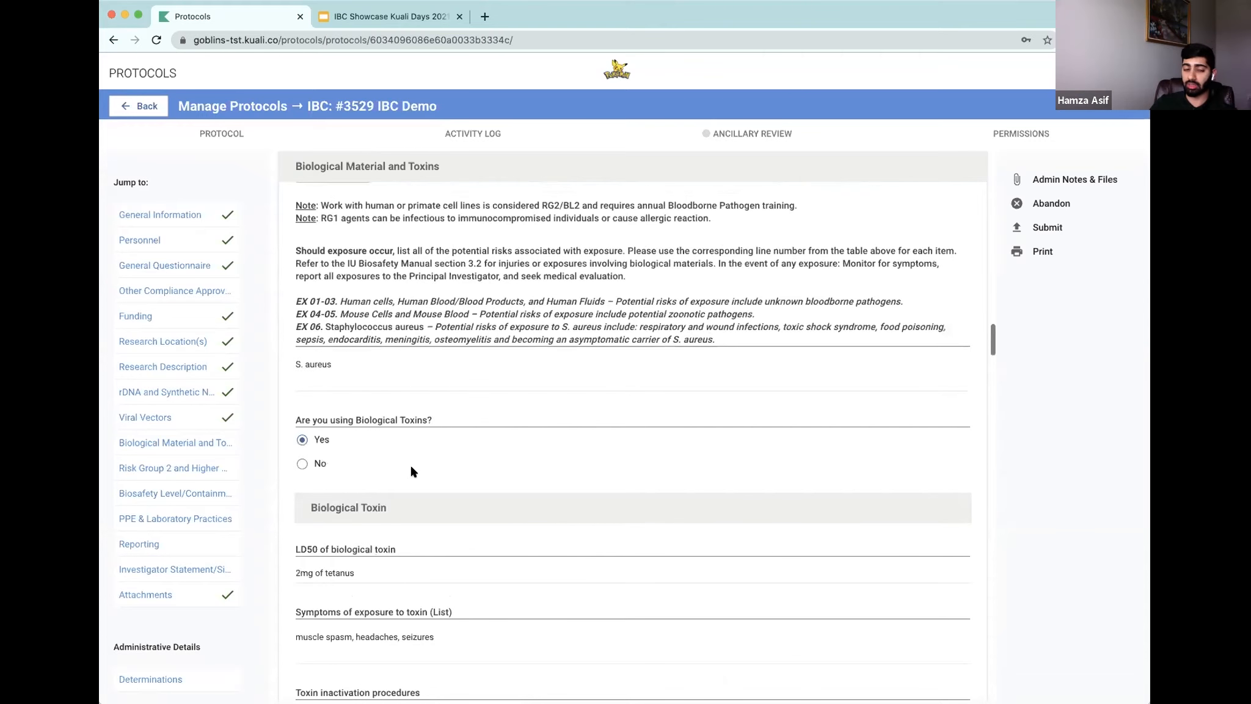
{"action": "scroll", "coordinate": [414, 471], "scroll_direction": "down", "scroll_amount": 10}
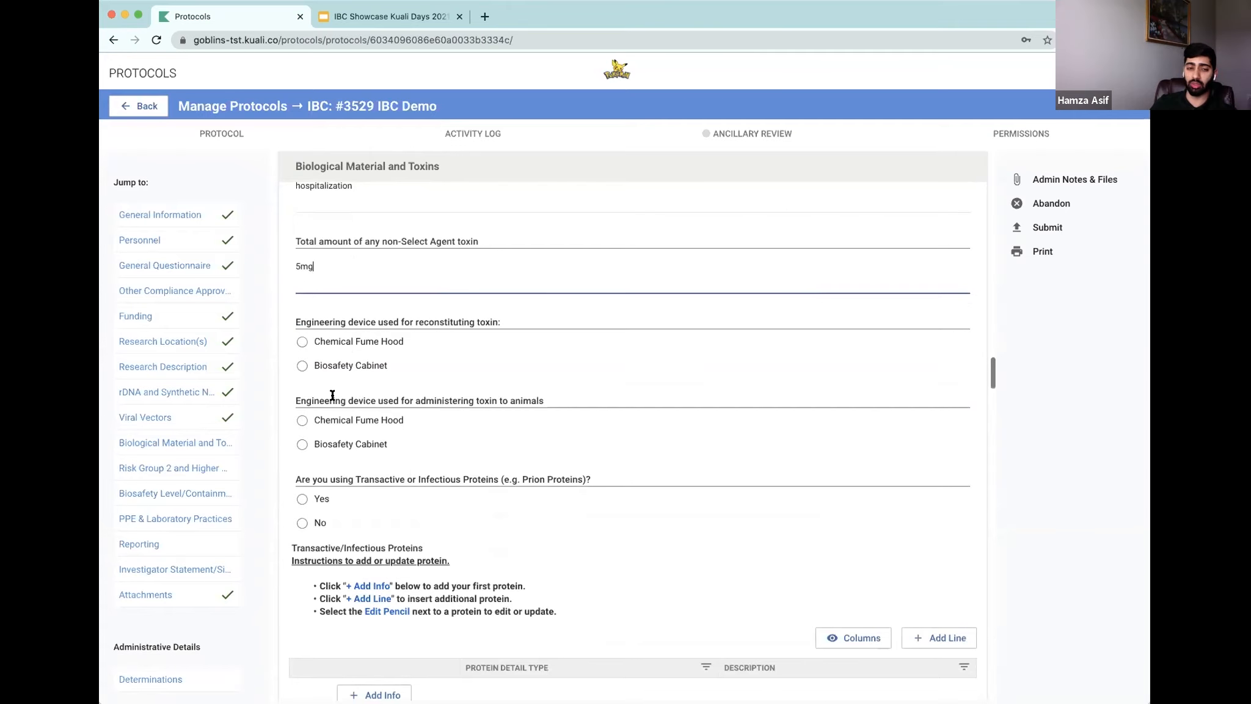
{"action": "left_click", "coordinate": [302, 365]}
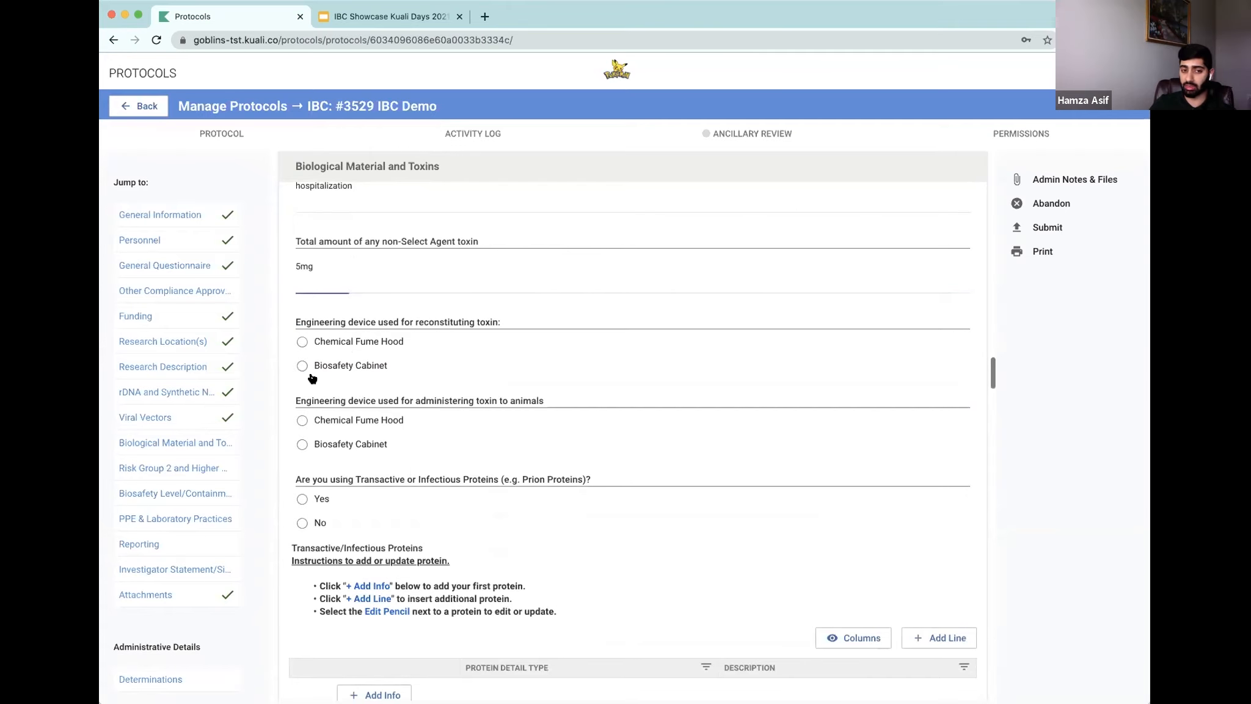
{"action": "left_click", "coordinate": [303, 444]}
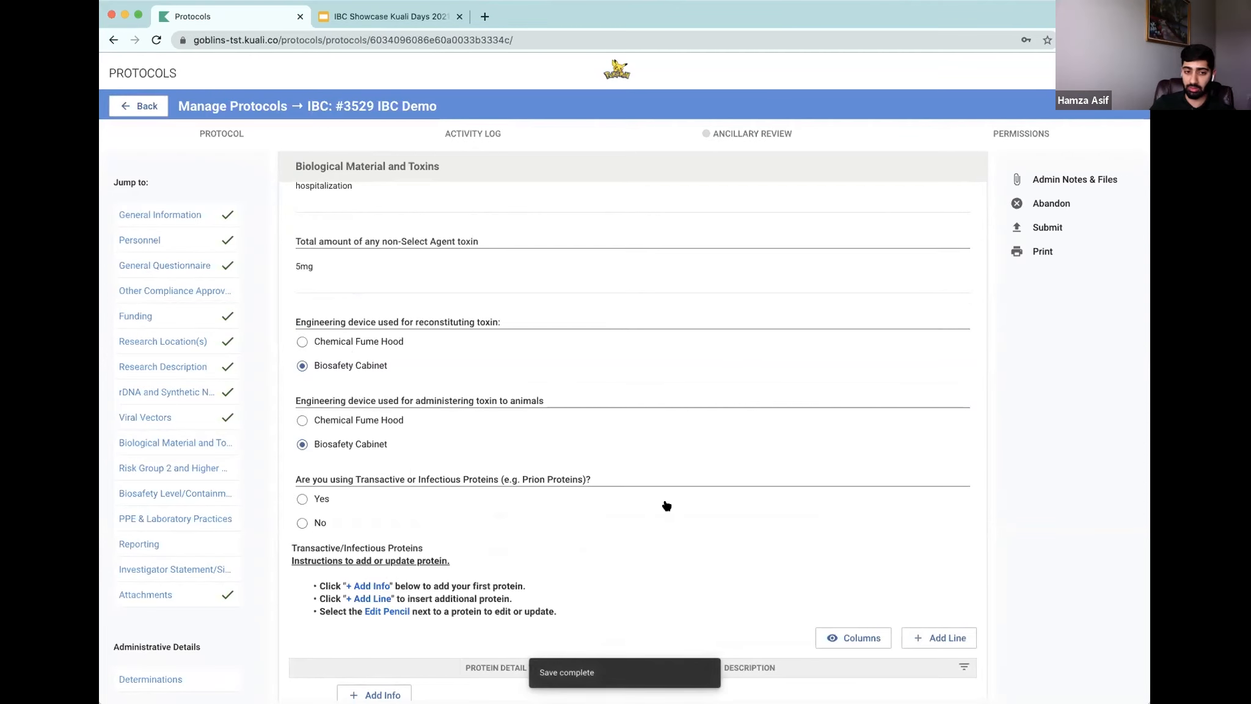
Step: Answer No for using transactive or infectious proteins and No for deviating from standard containment and decontamination practices
{"action": "scroll", "coordinate": [667, 500], "scroll_direction": "down", "scroll_amount": 4}
{"action": "scroll", "coordinate": [667, 501], "scroll_direction": "down", "scroll_amount": 1}
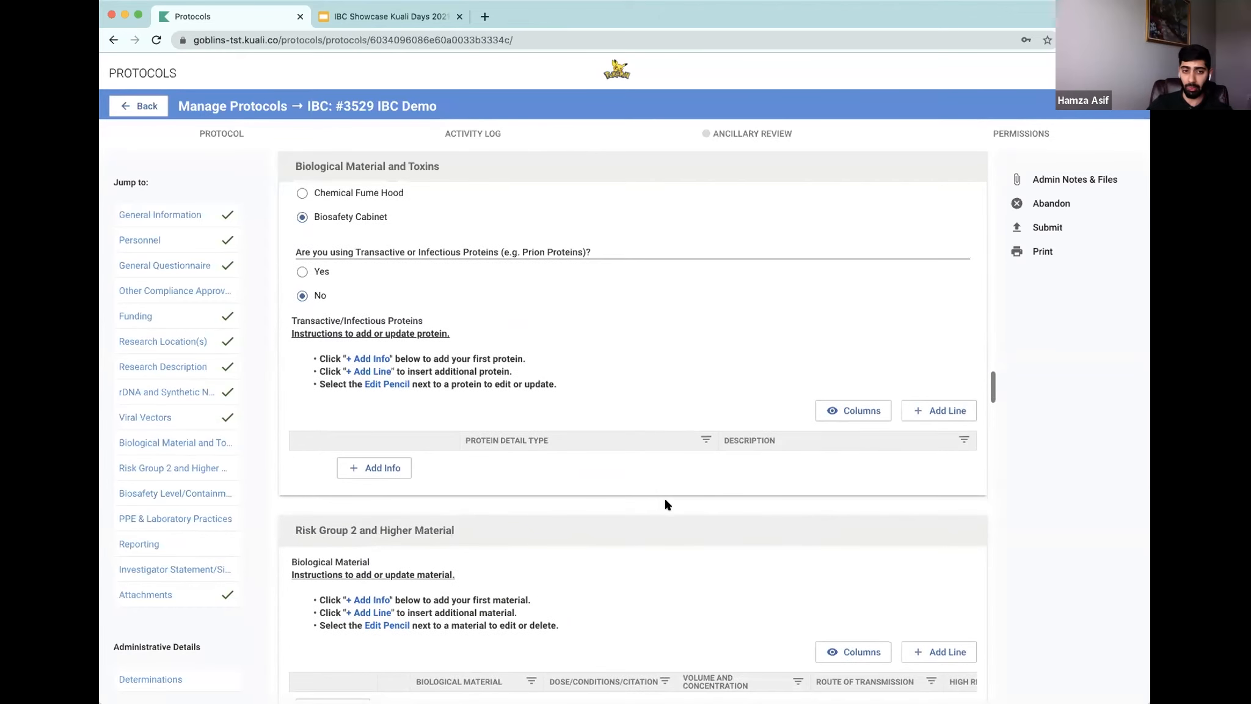
{"action": "scroll", "coordinate": [670, 504], "scroll_direction": "down", "scroll_amount": 5}
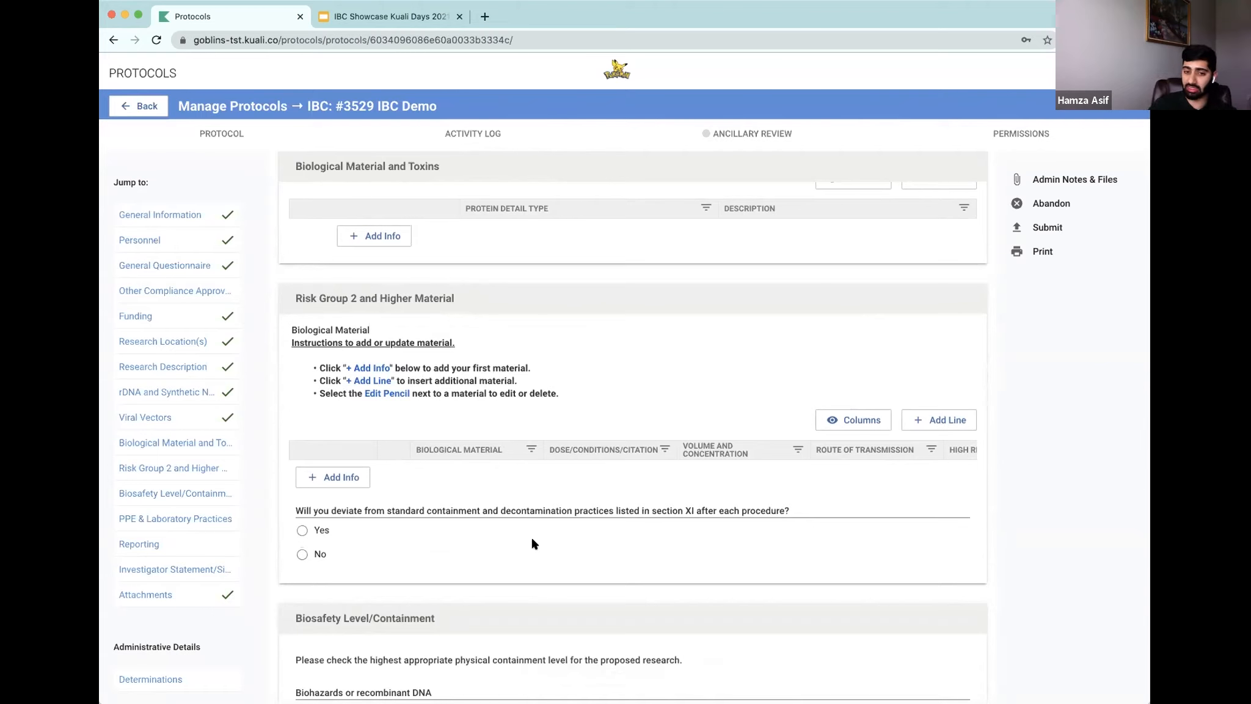
{"action": "left_click", "coordinate": [301, 554]}
{"action": "scroll", "coordinate": [492, 535], "scroll_direction": "down", "scroll_amount": 2}
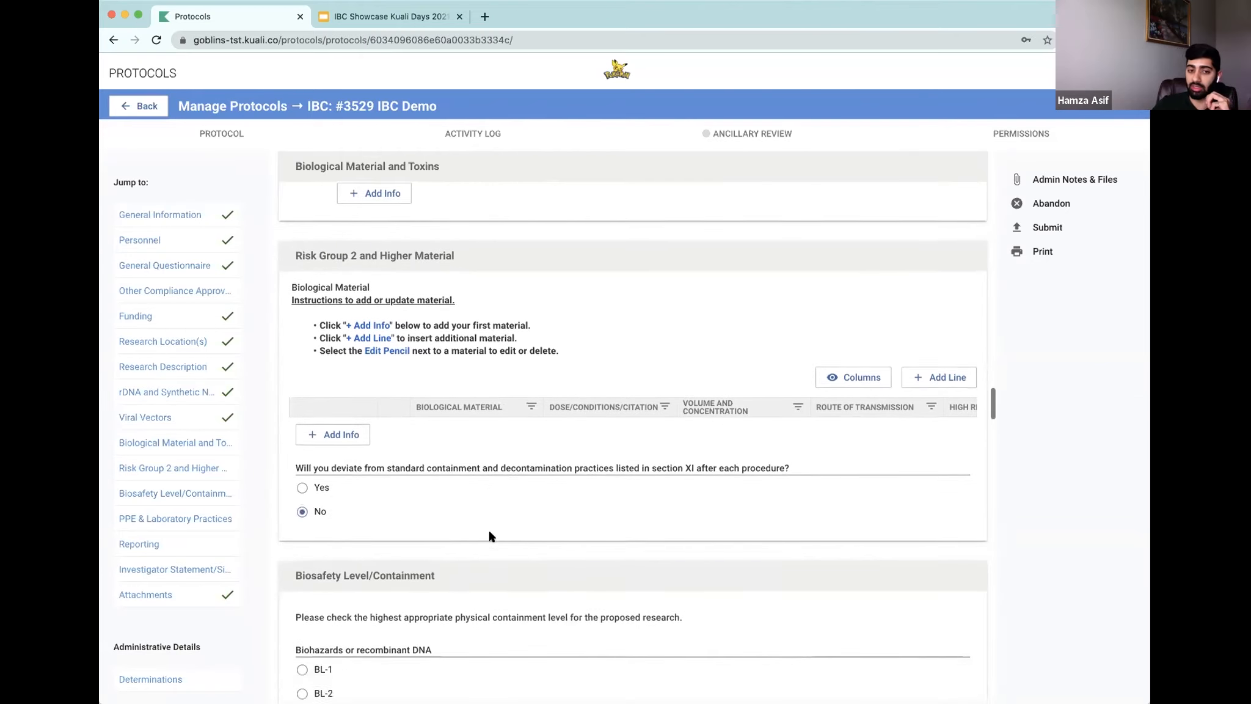
{"action": "scroll", "coordinate": [489, 536], "scroll_direction": "down", "scroll_amount": 2}
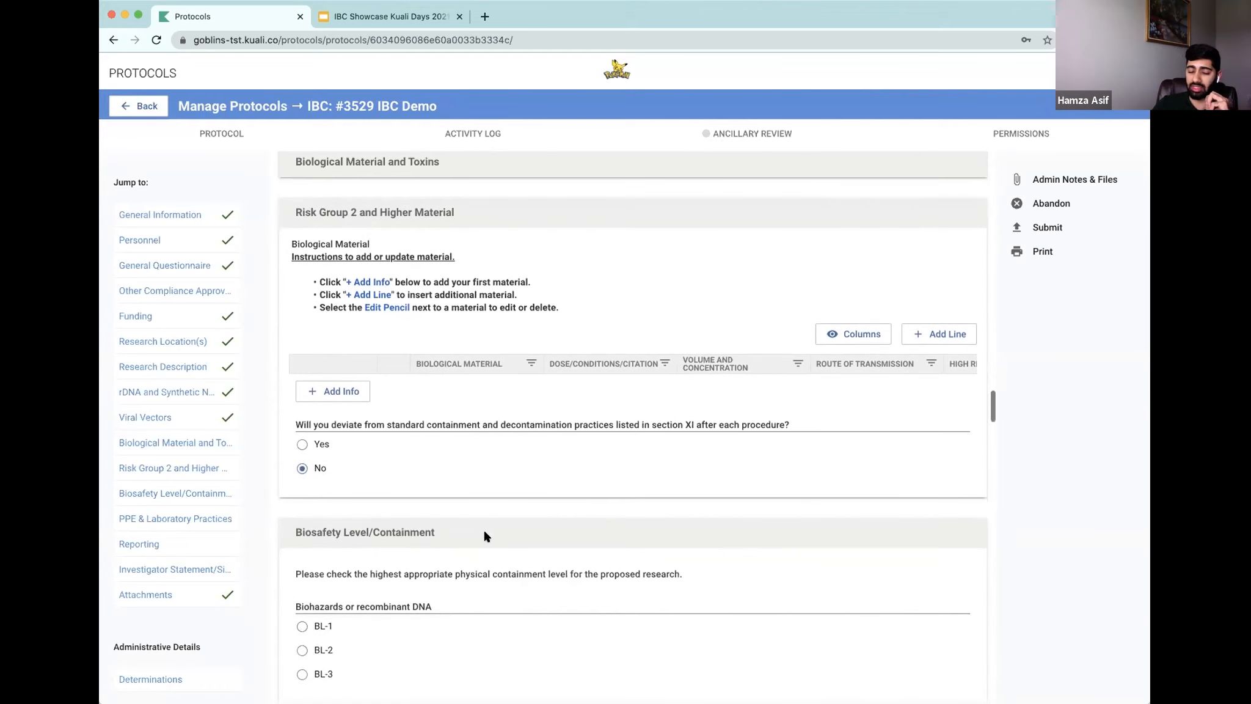
{"action": "left_click", "coordinate": [302, 445]}
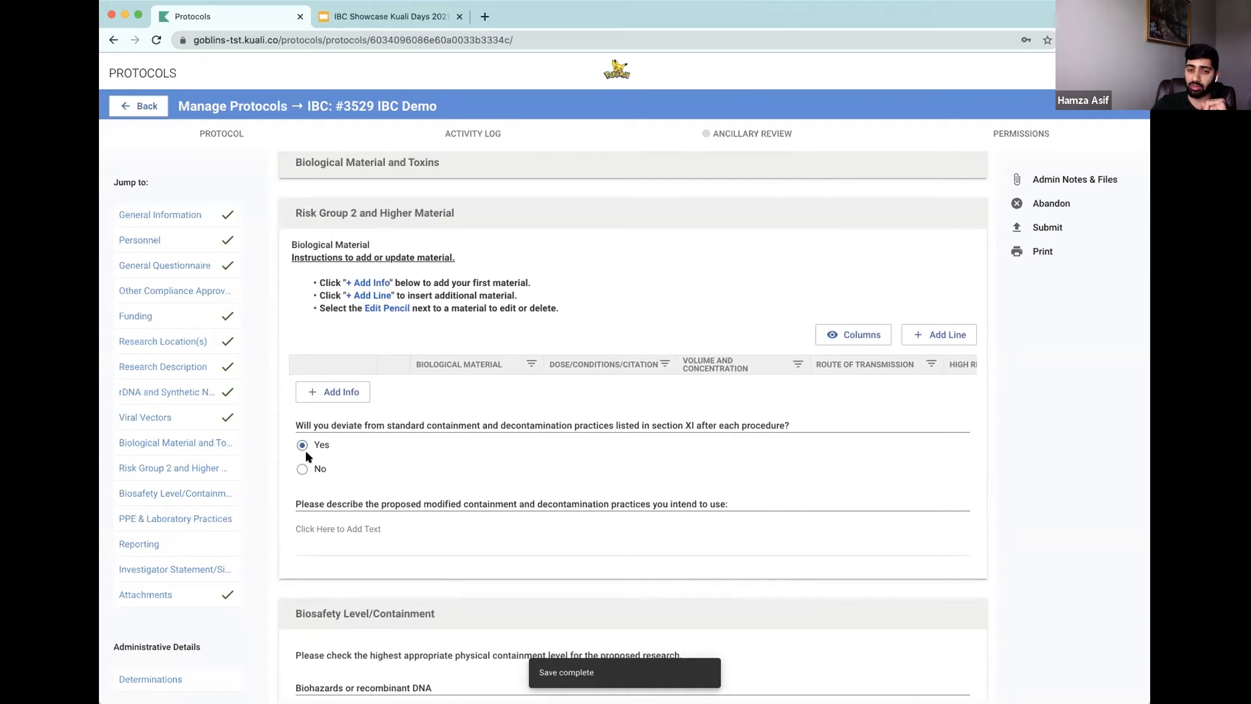
{"action": "left_click", "coordinate": [303, 469]}
Step: Select BL-2 as the containment level and check the BL-2 cell culture lentiviral vector containment option
{"action": "scroll", "coordinate": [497, 415], "scroll_direction": "down", "scroll_amount": 2}
{"action": "scroll", "coordinate": [497, 416], "scroll_direction": "down", "scroll_amount": 3}
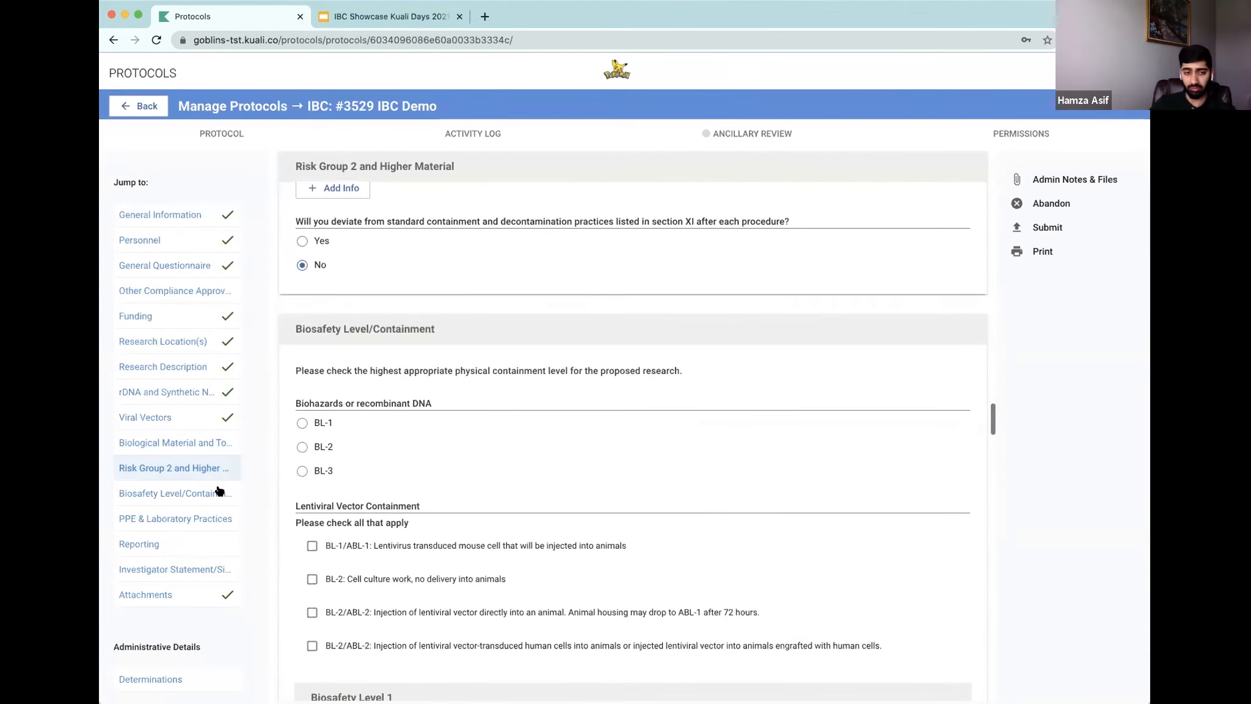
{"action": "left_click", "coordinate": [302, 447]}
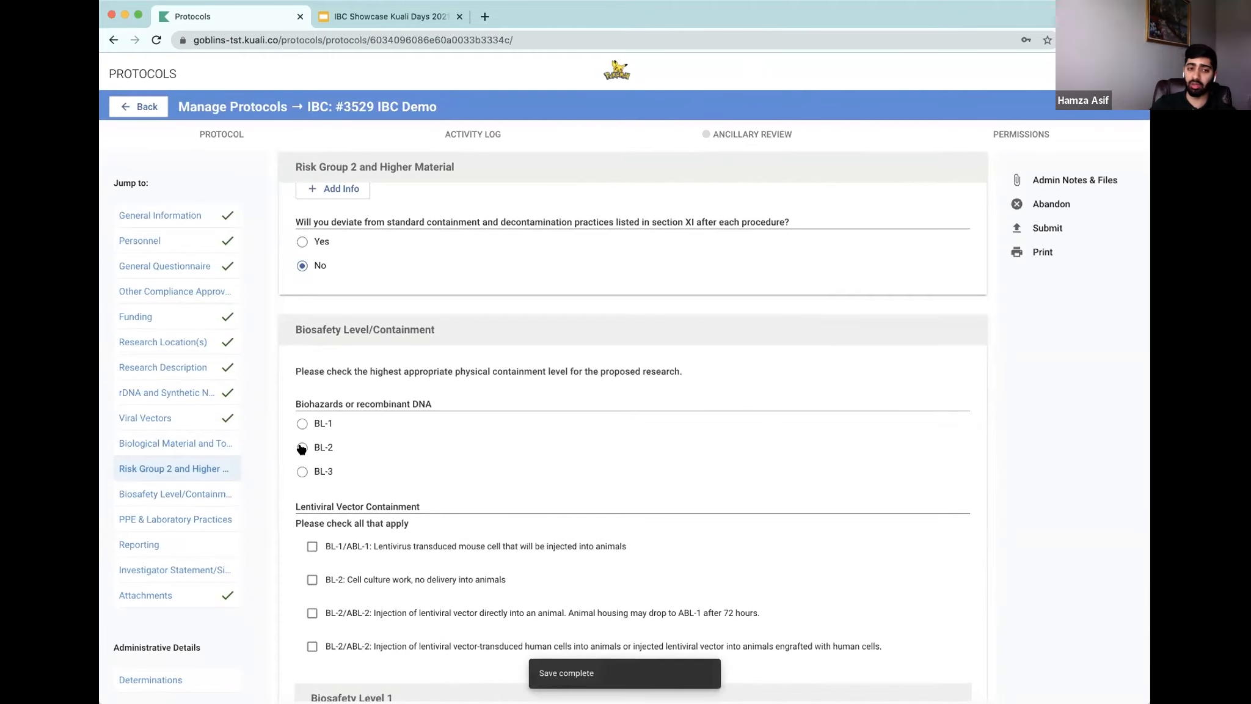
{"action": "scroll", "coordinate": [449, 429], "scroll_direction": "down", "scroll_amount": 2}
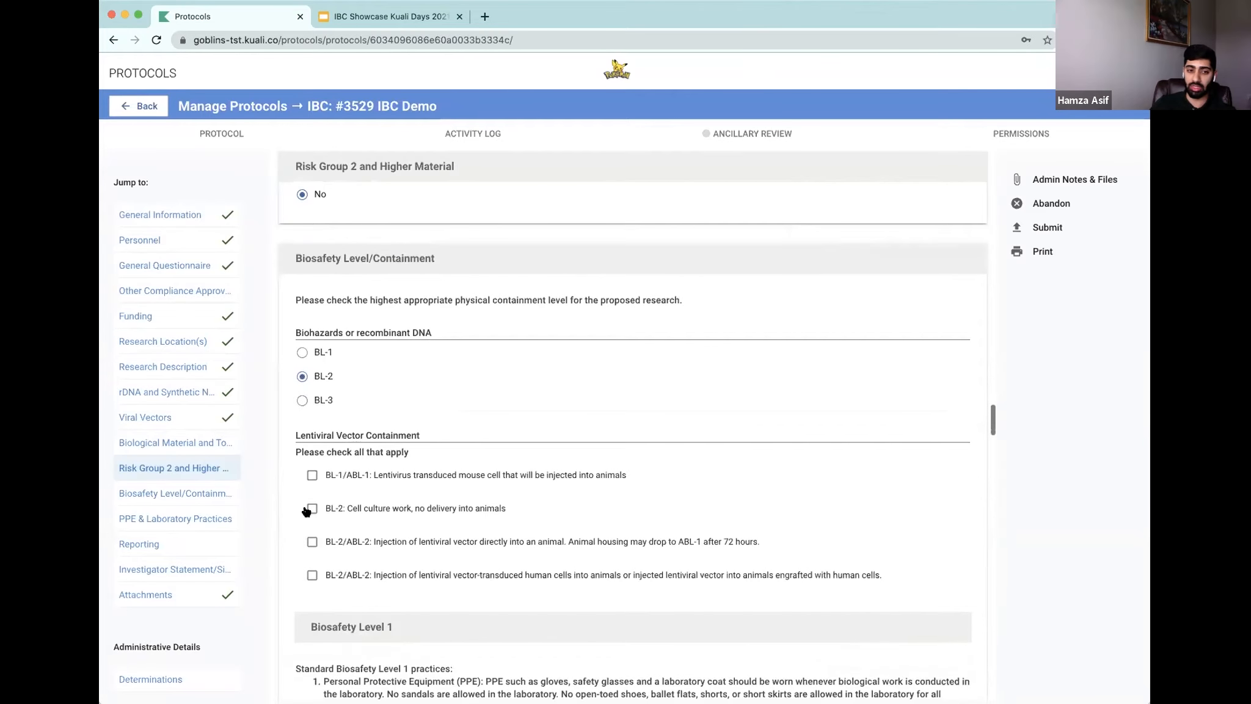
{"action": "left_click", "coordinate": [309, 510]}
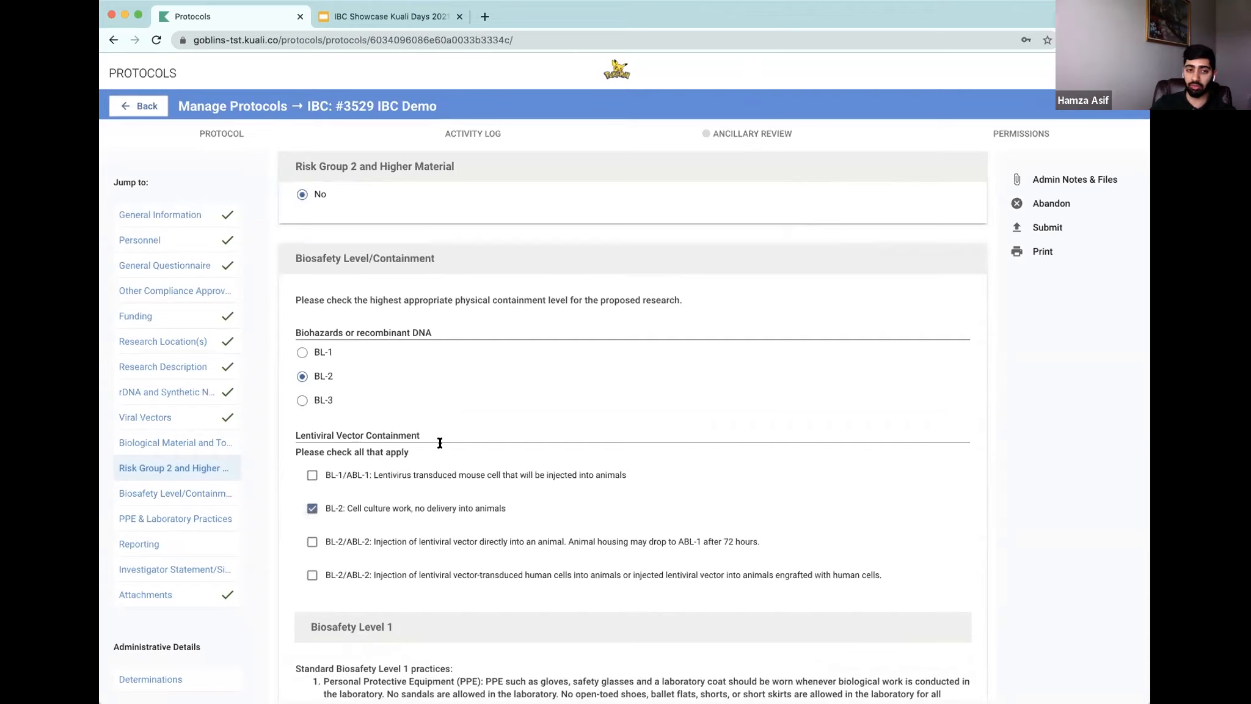
Step: Choose to follow the Biosafety Level 1 practices as described
{"action": "scroll", "coordinate": [587, 405], "scroll_direction": "down", "scroll_amount": 3}
{"action": "scroll", "coordinate": [586, 476], "scroll_direction": "down", "scroll_amount": 5}
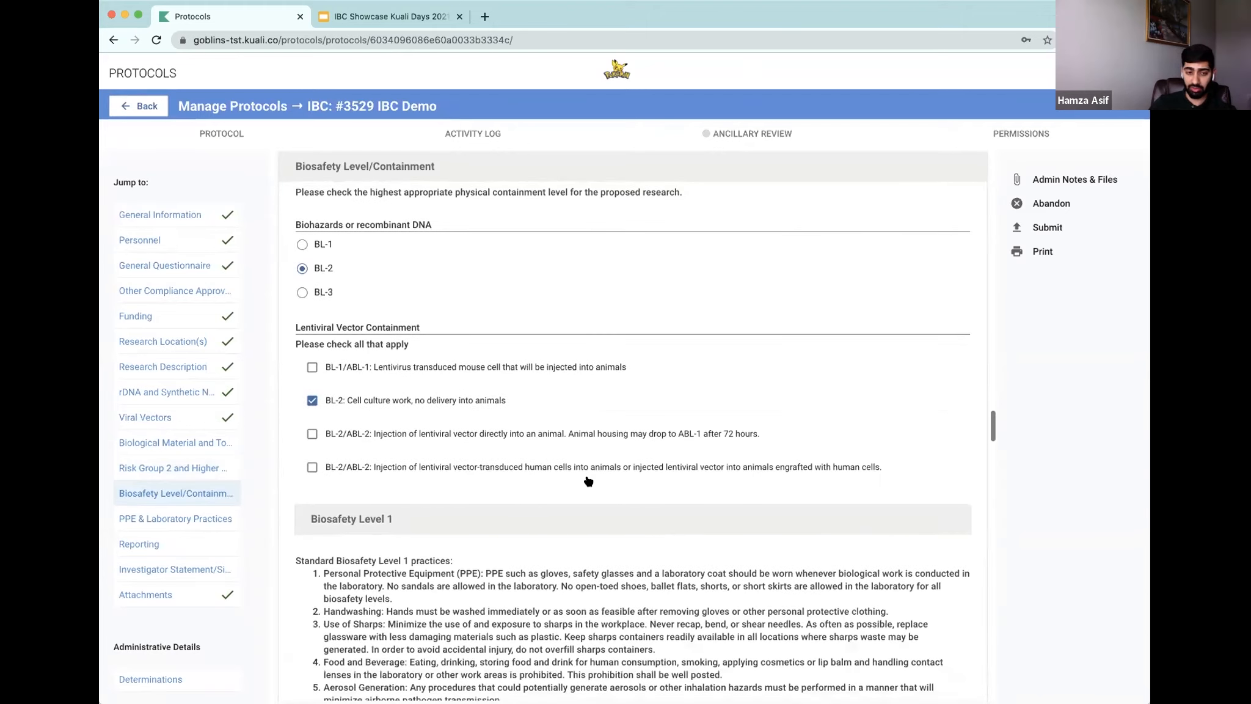
{"action": "scroll", "coordinate": [587, 476], "scroll_direction": "down", "scroll_amount": 3}
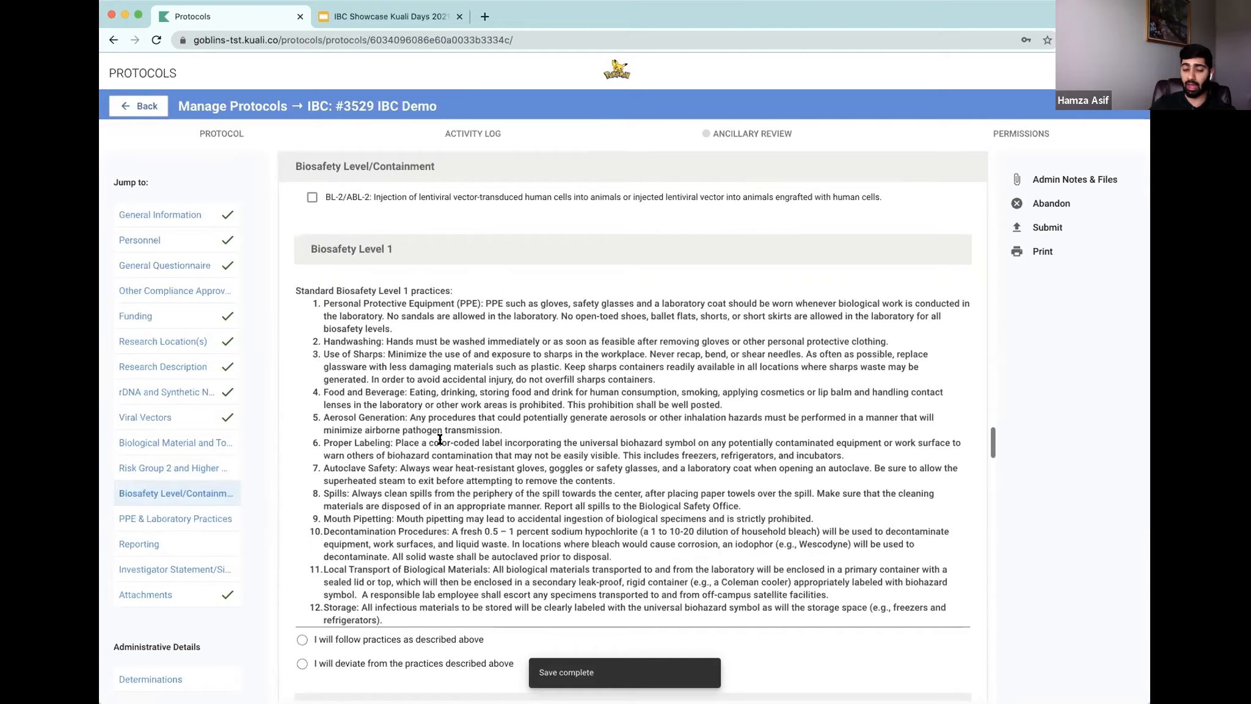
{"action": "scroll", "coordinate": [431, 548], "scroll_direction": "down", "scroll_amount": 1}
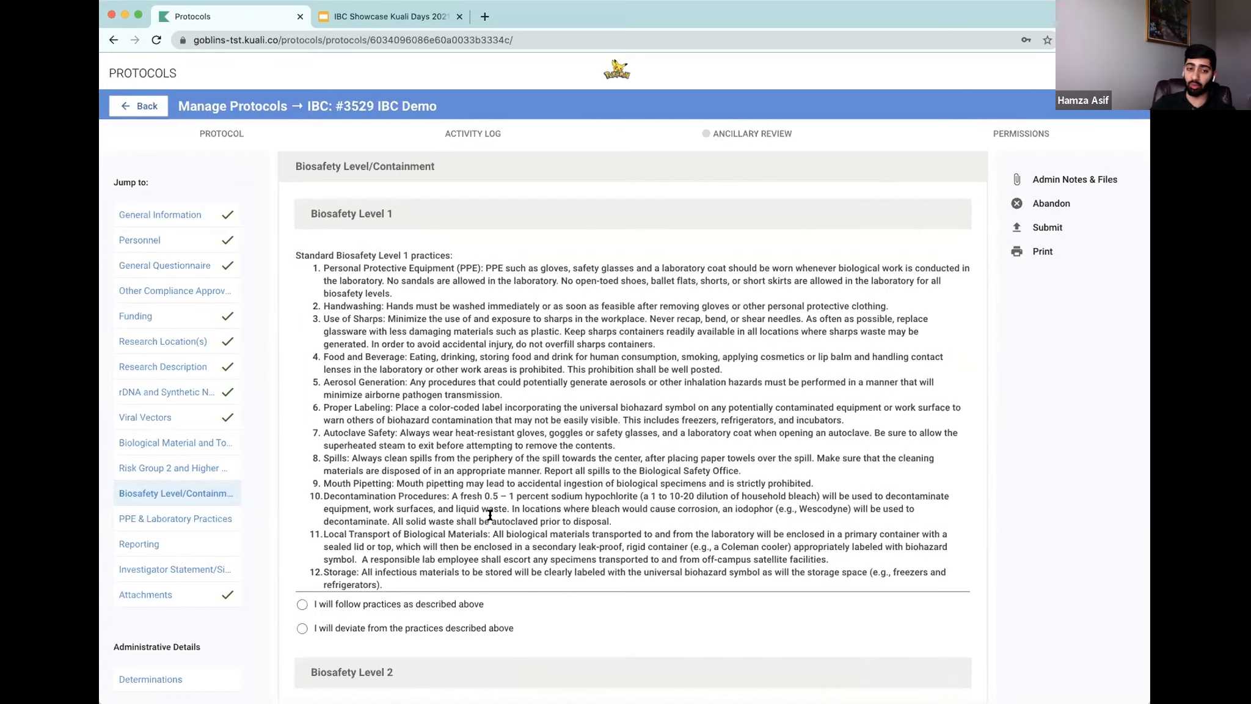
{"action": "scroll", "coordinate": [322, 572], "scroll_direction": "down", "scroll_amount": 1}
{"action": "left_click", "coordinate": [302, 564]}
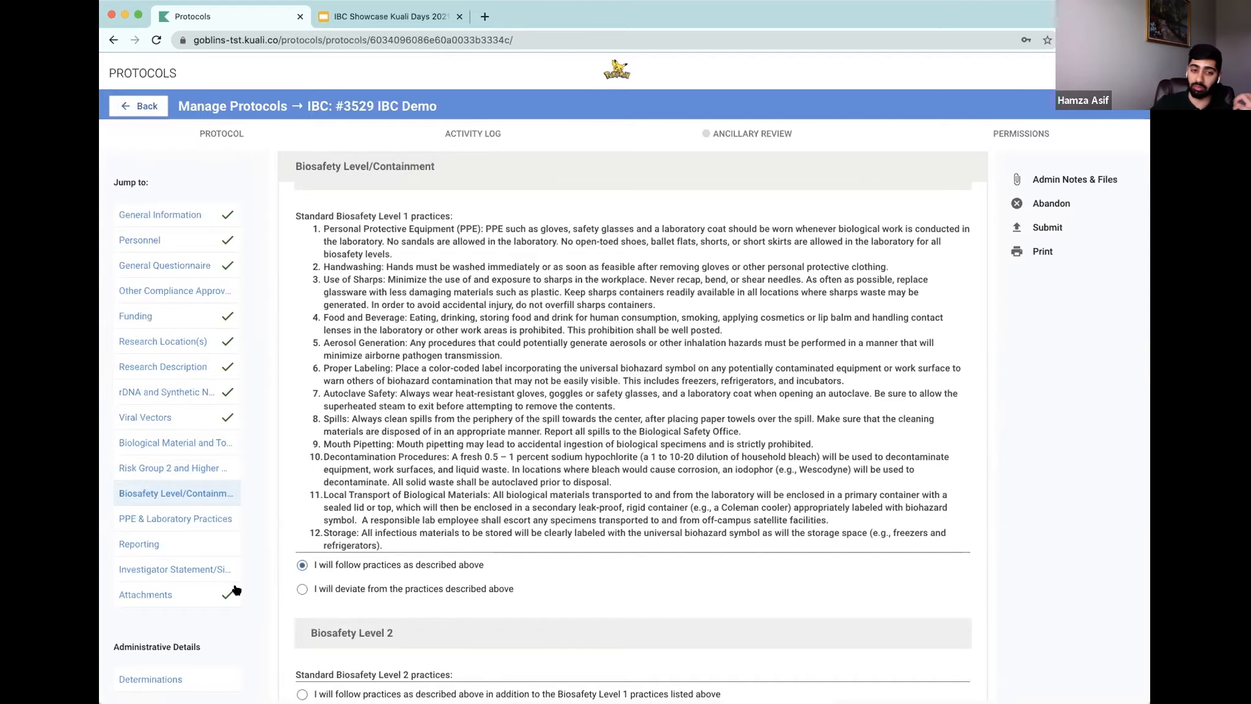
{"action": "left_click", "coordinate": [302, 589]}
{"action": "scroll", "coordinate": [400, 531], "scroll_direction": "down", "scroll_amount": 1}
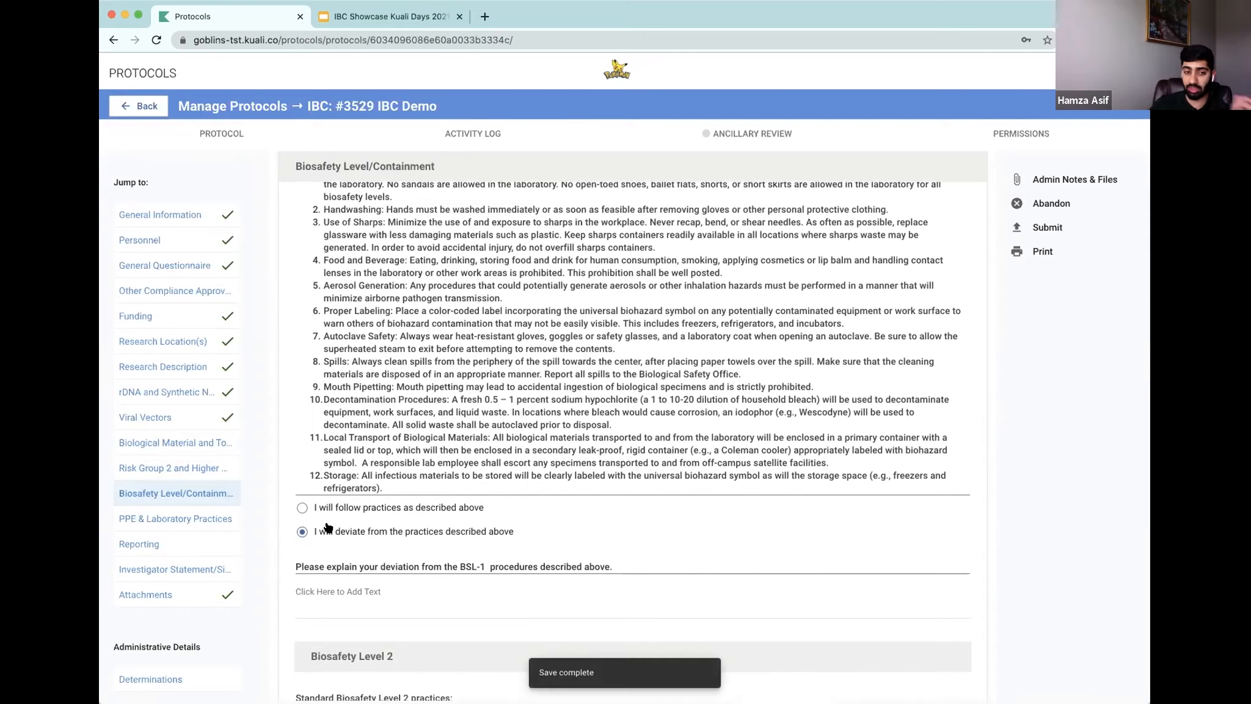
{"action": "left_click", "coordinate": [431, 501]}
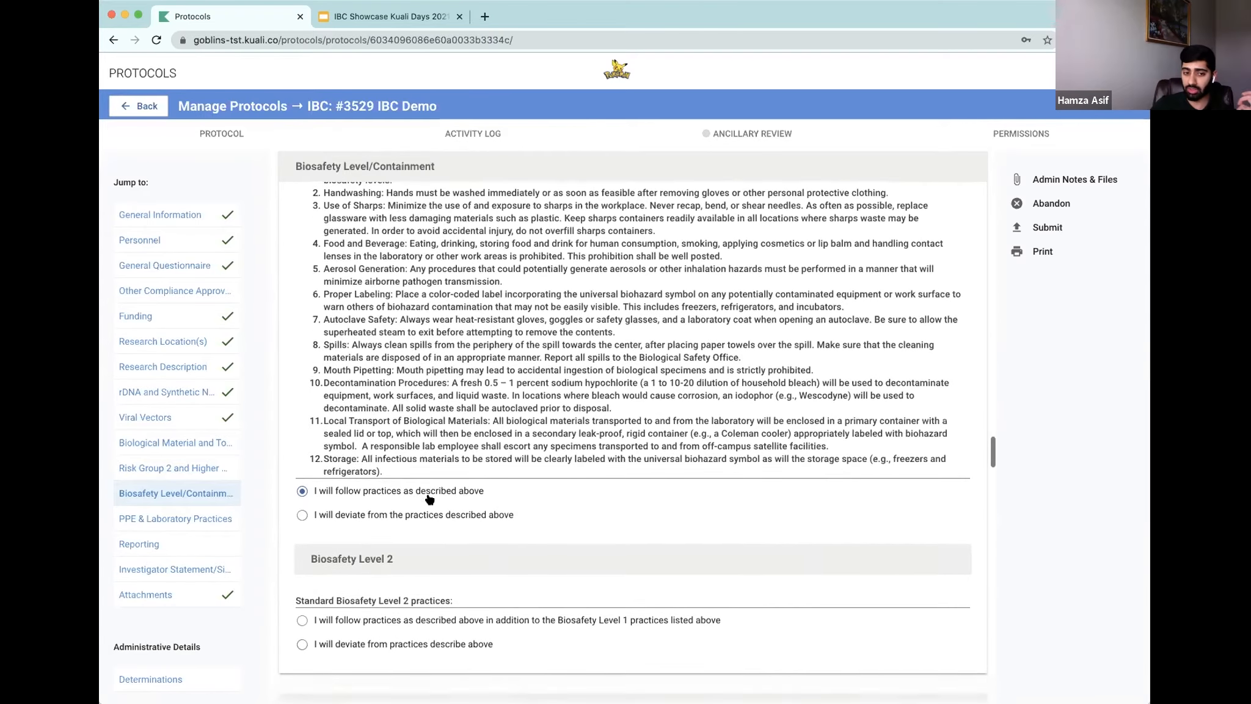
Step: Choose to follow the Biosafety Level 2 practices in addition to the Level 1 practices
{"action": "scroll", "coordinate": [452, 508], "scroll_direction": "down", "scroll_amount": 1}
{"action": "scroll", "coordinate": [464, 509], "scroll_direction": "down", "scroll_amount": 1}
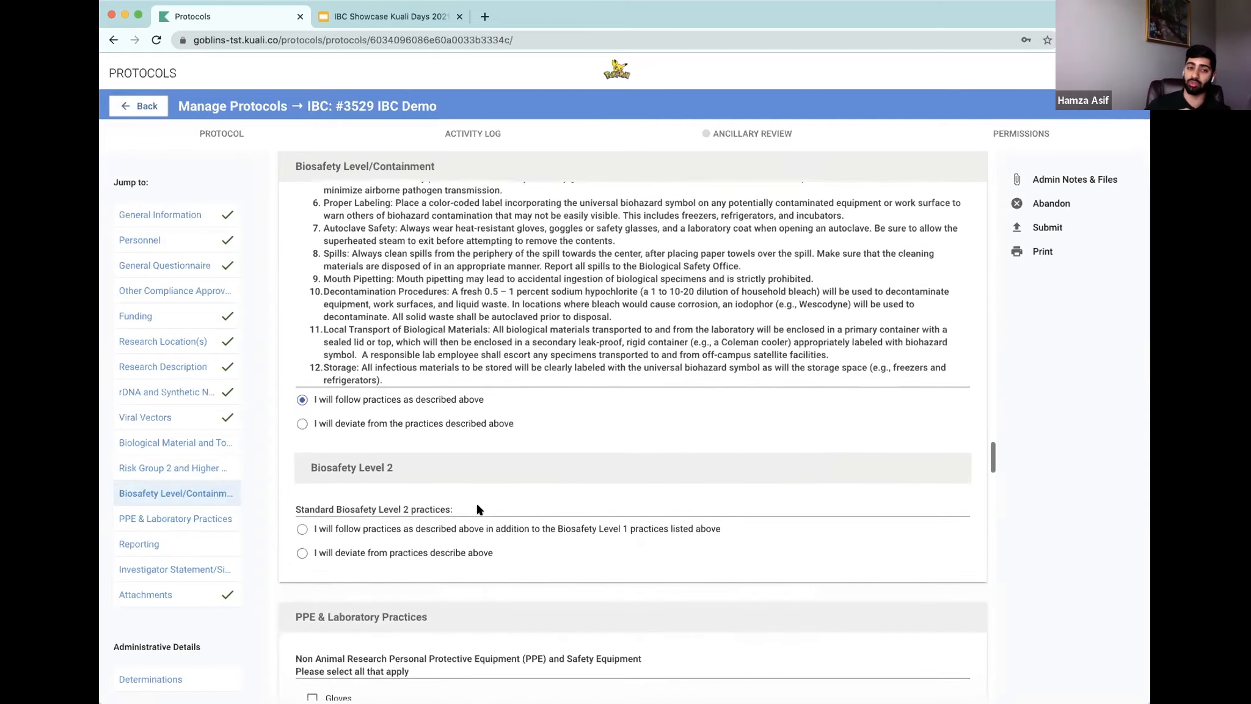
{"action": "scroll", "coordinate": [480, 504], "scroll_direction": "down", "scroll_amount": 2}
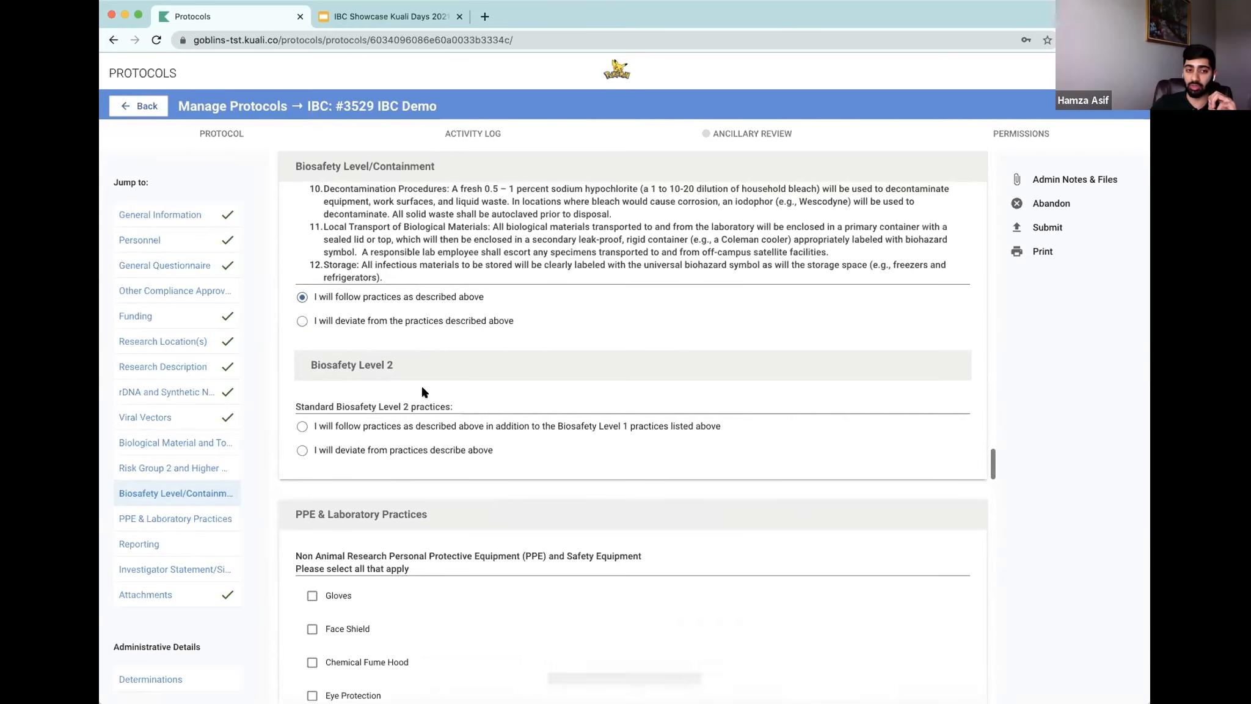
{"action": "scroll", "coordinate": [416, 389], "scroll_direction": "up", "scroll_amount": 2}
{"action": "left_click", "coordinate": [302, 556]}
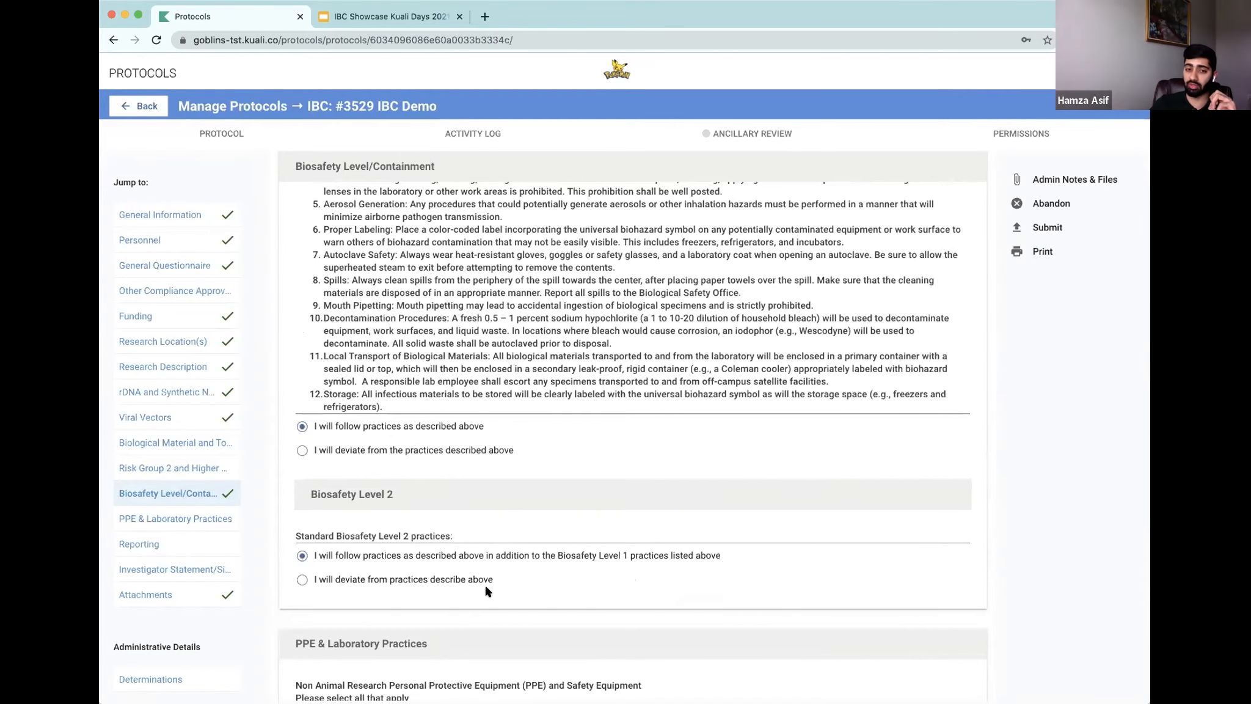
Step: Check Gloves, Face Shield, Chemical Fume Hood, Eye Protection and Surgical Mask as non-animal research PPE and safety equipment
{"action": "scroll", "coordinate": [510, 563], "scroll_direction": "down", "scroll_amount": 1}
{"action": "scroll", "coordinate": [510, 563], "scroll_direction": "down", "scroll_amount": 1}
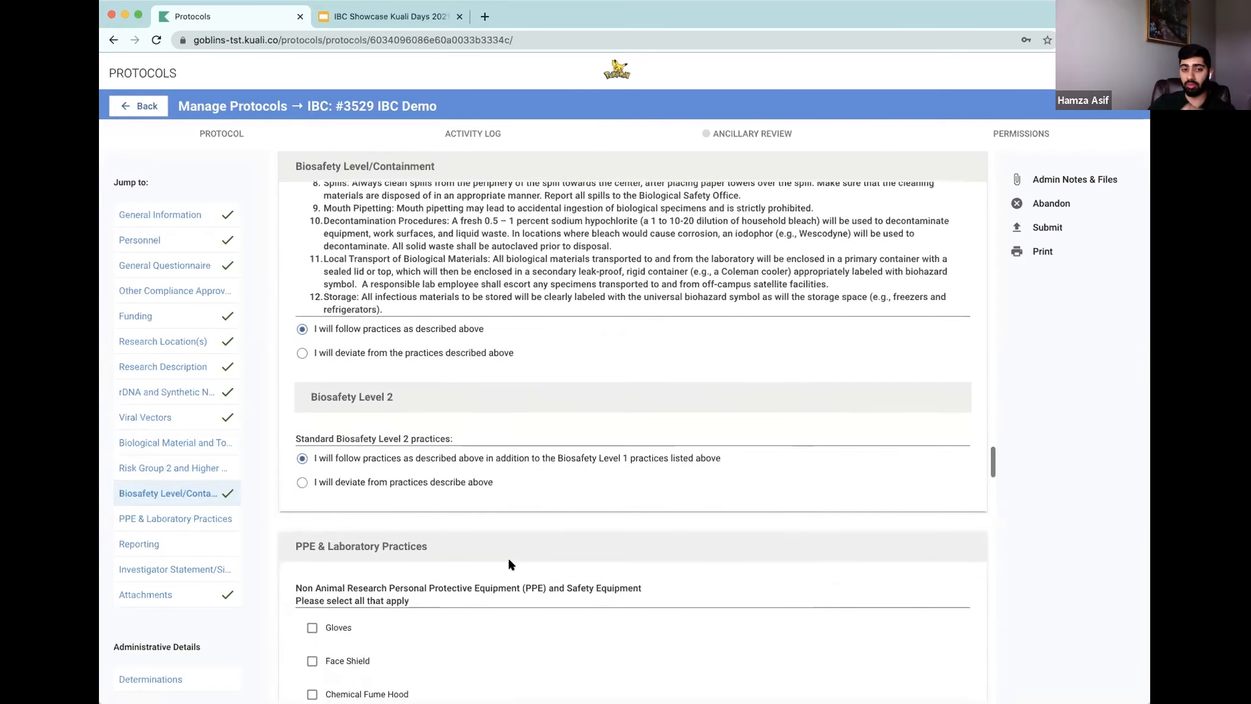
{"action": "scroll", "coordinate": [492, 513], "scroll_direction": "down", "scroll_amount": 4}
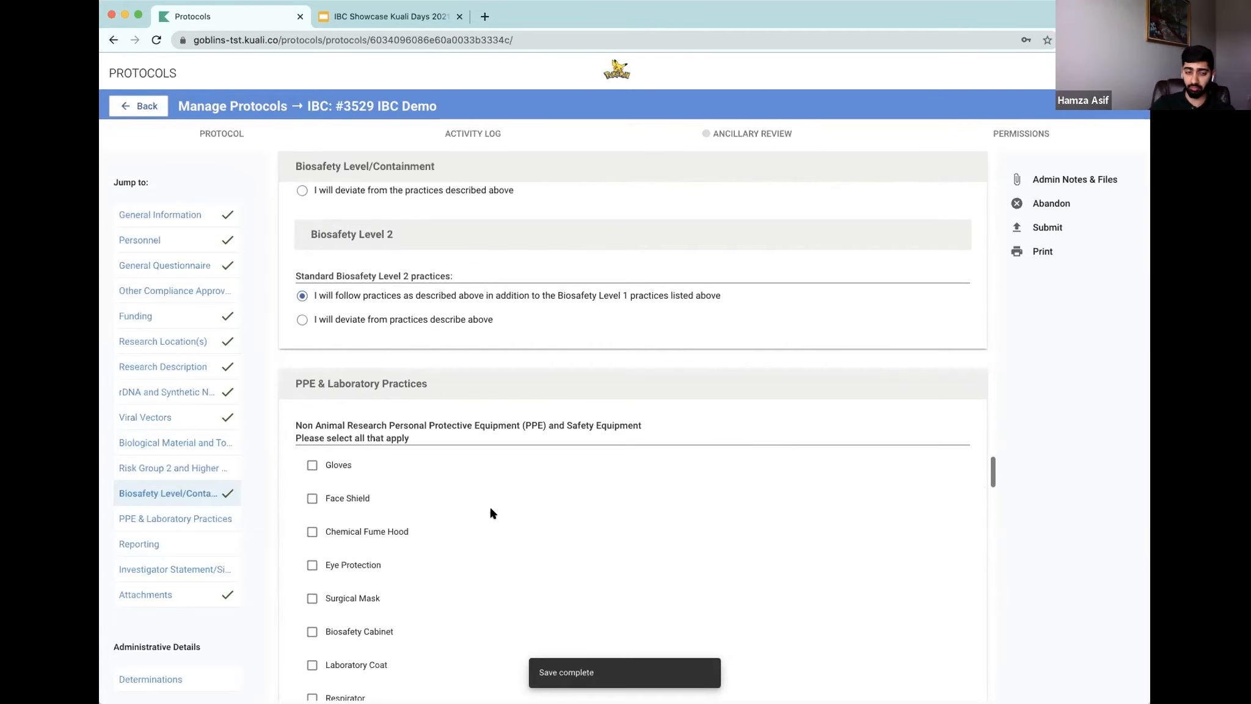
{"action": "scroll", "coordinate": [435, 355], "scroll_direction": "up", "scroll_amount": 1}
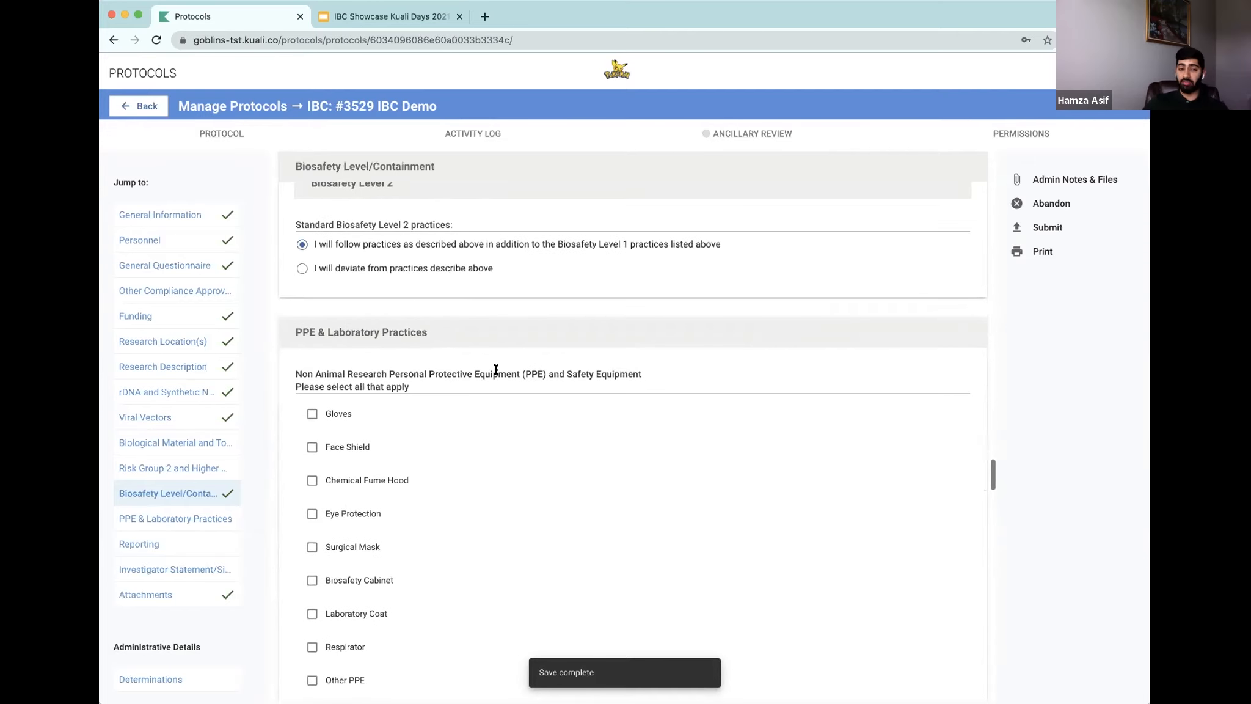
{"action": "scroll", "coordinate": [471, 397], "scroll_direction": "down", "scroll_amount": 2}
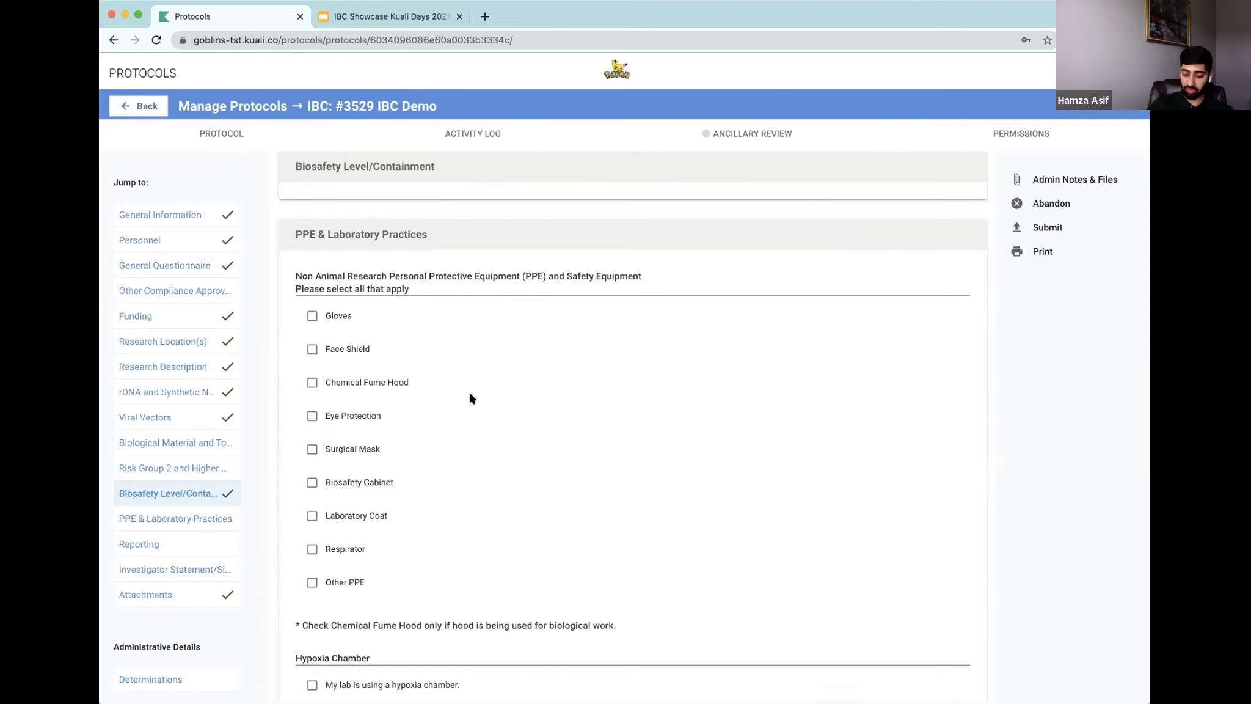
{"action": "left_click", "coordinate": [310, 315]}
{"action": "left_click", "coordinate": [312, 349]}
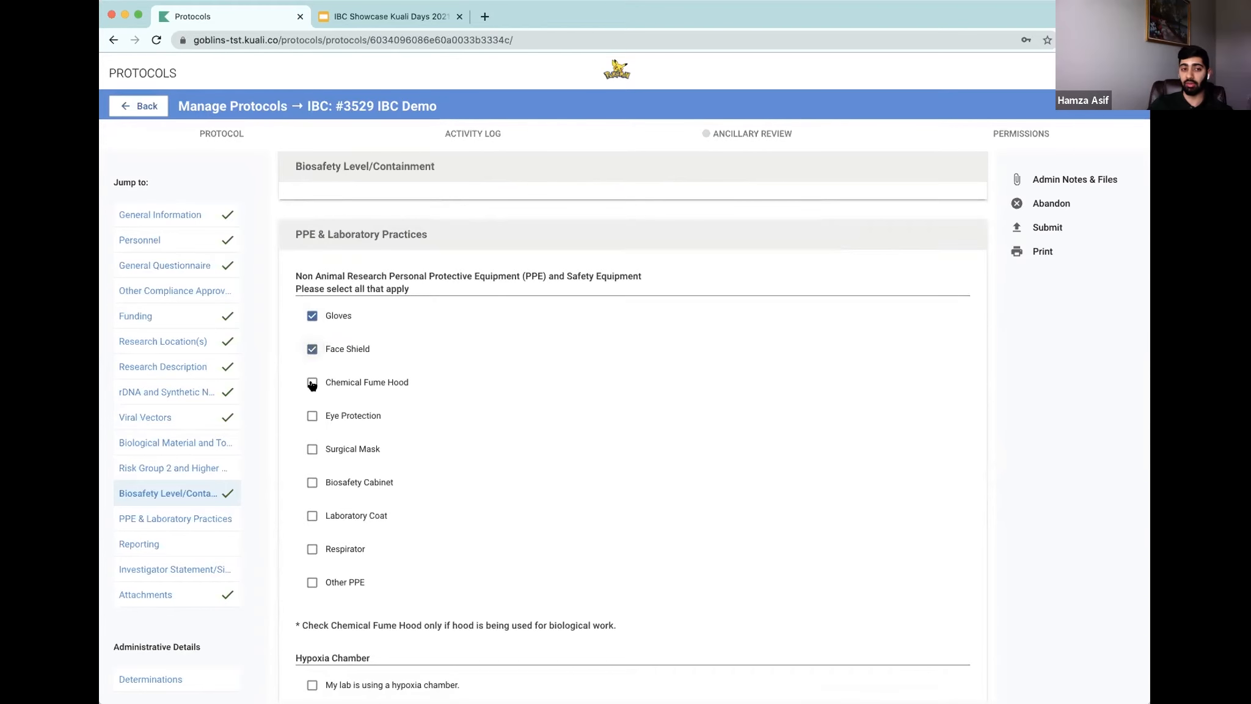
{"action": "left_click", "coordinate": [312, 383]}
{"action": "left_click", "coordinate": [312, 416]}
{"action": "left_click", "coordinate": [312, 449]}
{"action": "scroll", "coordinate": [424, 500], "scroll_direction": "down", "scroll_amount": 3}
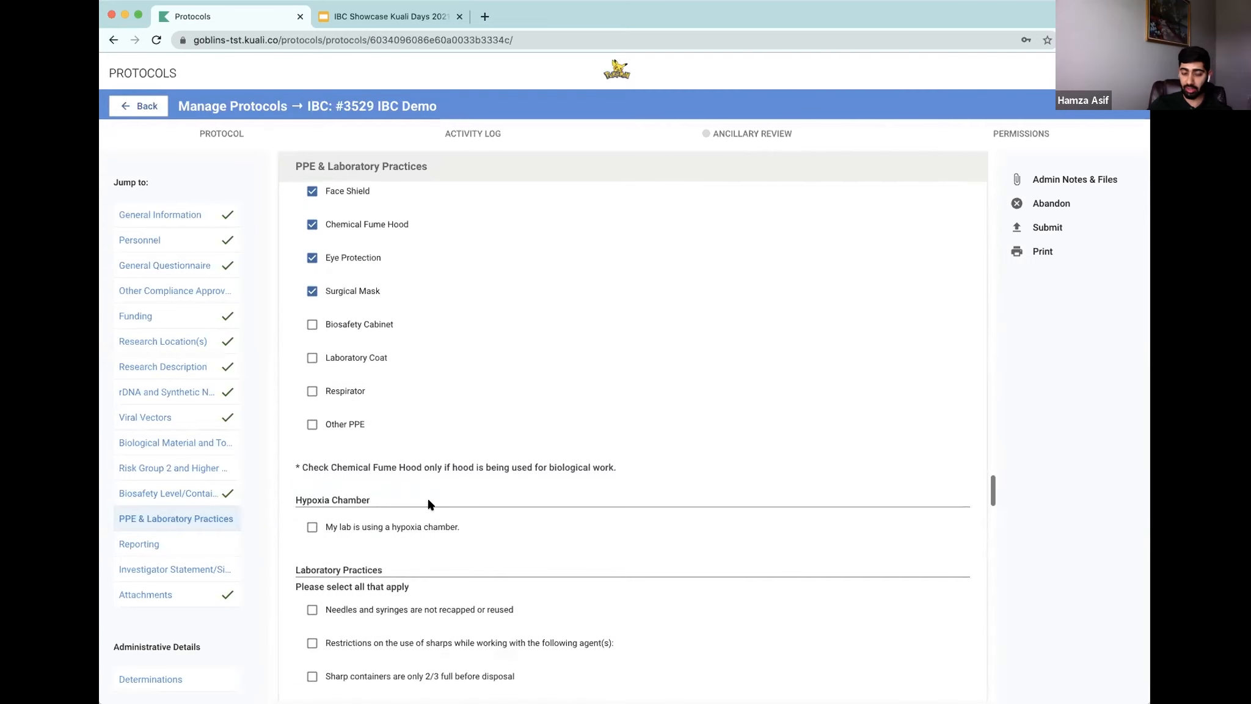
Step: Check the laboratory practices for needles and syringes not recapped, sharps use restrictions and sharp containers only 2/3 full
{"action": "scroll", "coordinate": [390, 543], "scroll_direction": "down", "scroll_amount": 1}
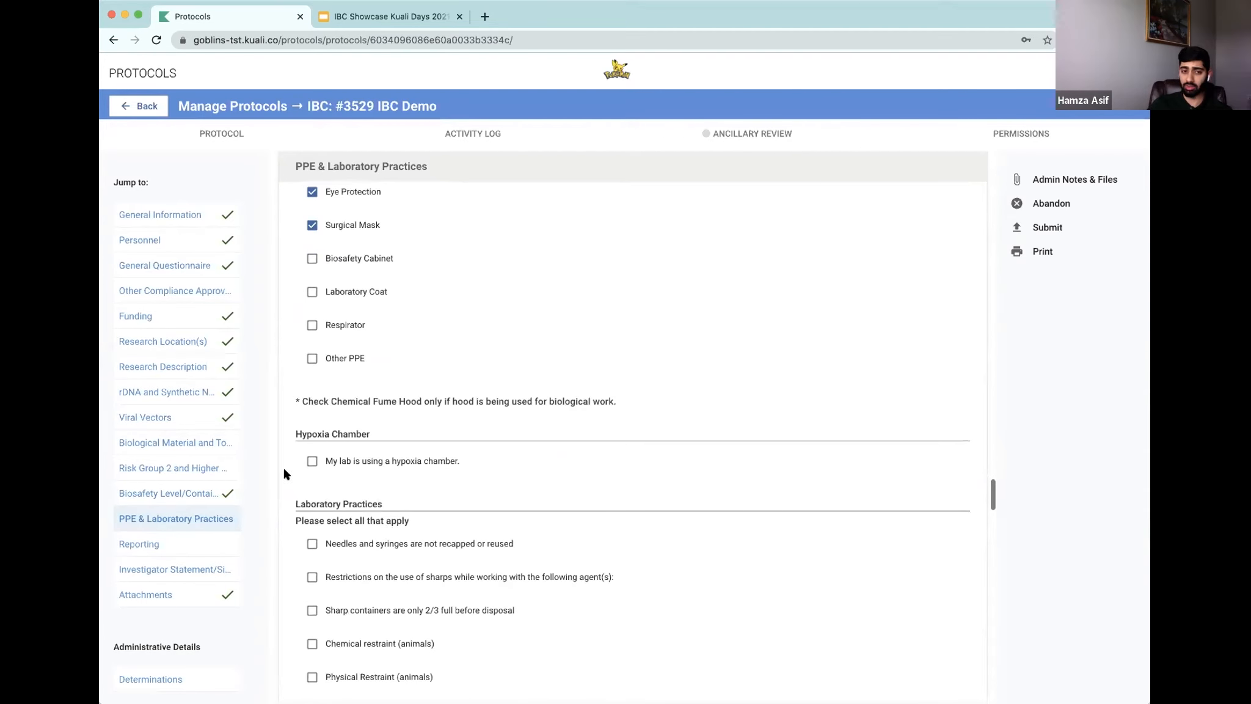
{"action": "scroll", "coordinate": [370, 481], "scroll_direction": "down", "scroll_amount": 2}
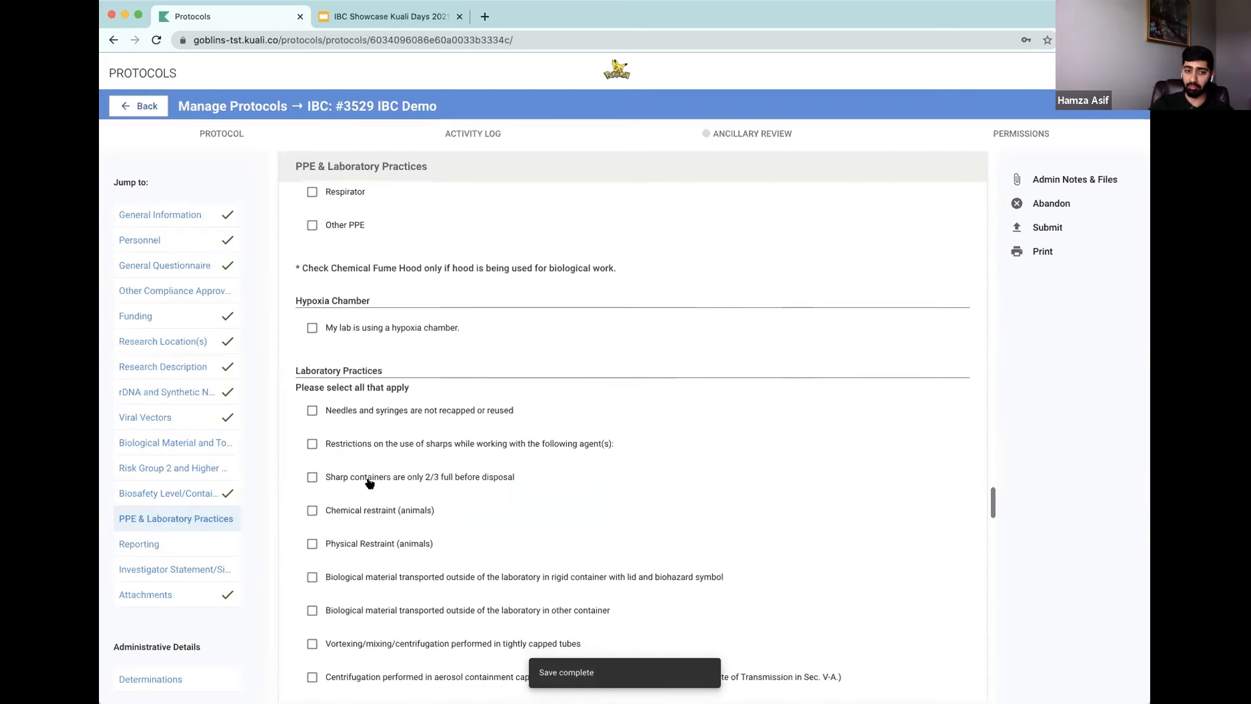
{"action": "scroll", "coordinate": [422, 455], "scroll_direction": "down", "scroll_amount": 1}
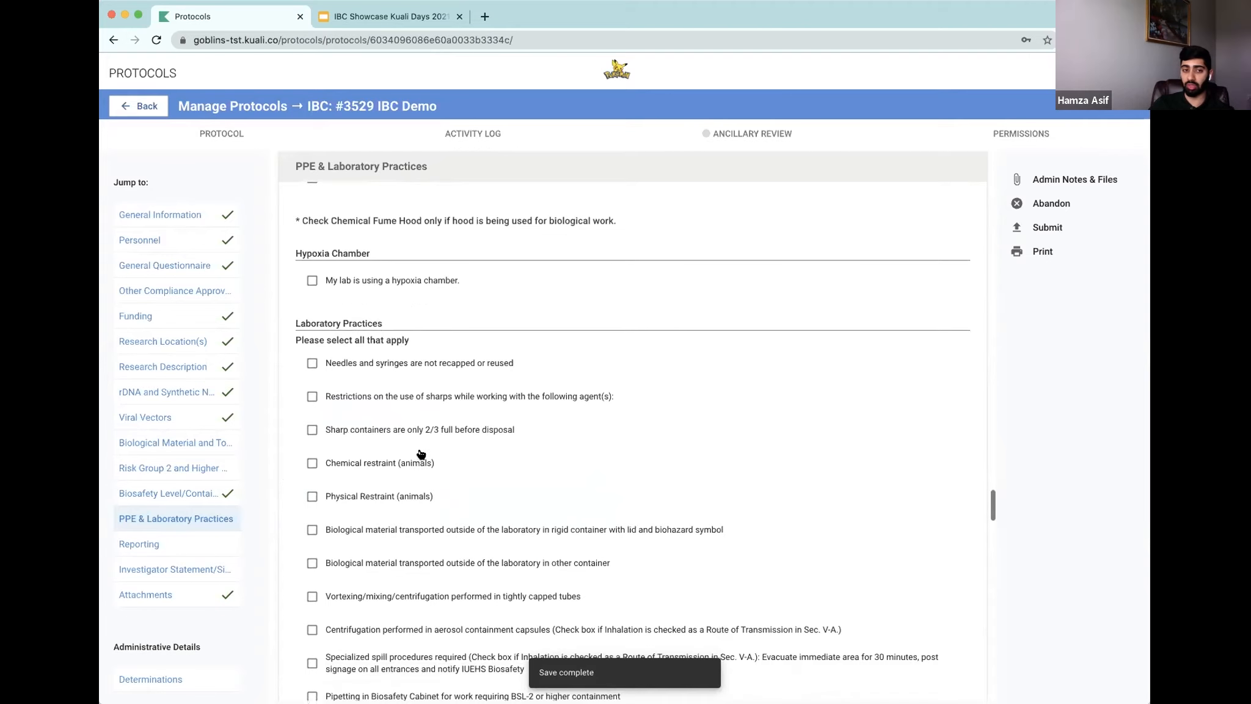
{"action": "left_click", "coordinate": [312, 364]}
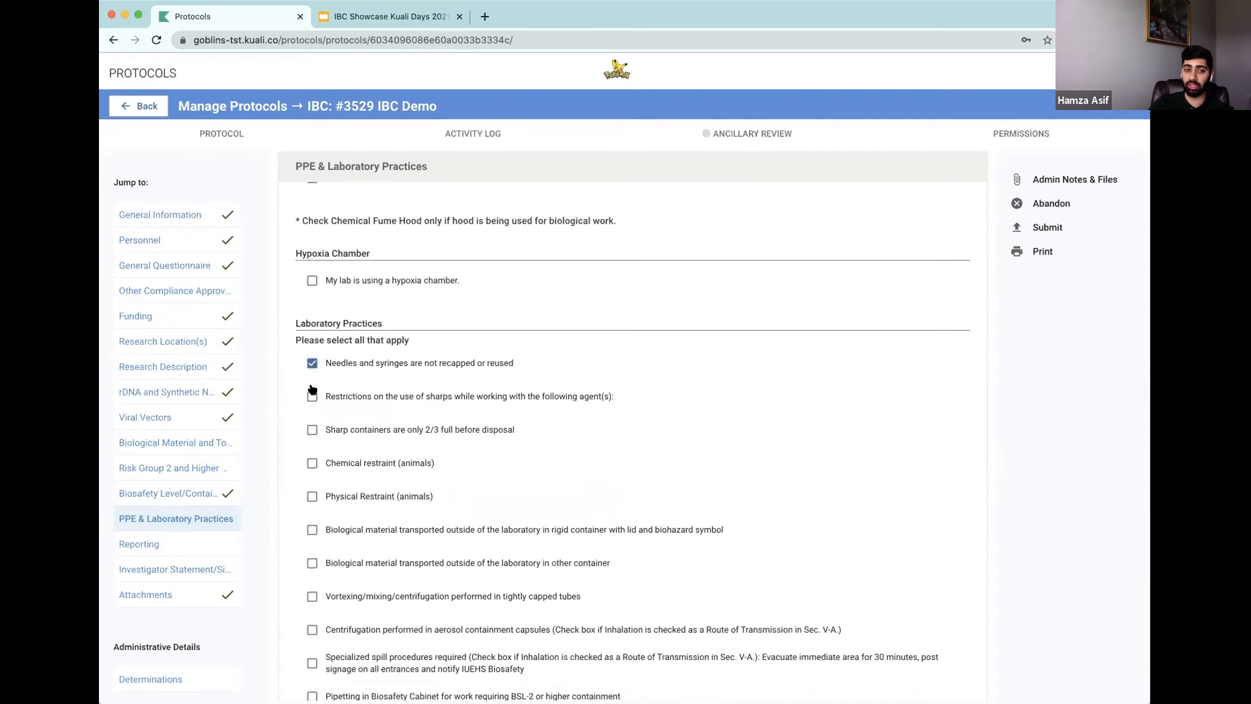
{"action": "left_click", "coordinate": [312, 431]}
{"action": "left_click", "coordinate": [312, 398]}
{"action": "scroll", "coordinate": [310, 434], "scroll_direction": "down", "scroll_amount": 2}
{"action": "left_click", "coordinate": [484, 457]}
{"action": "scroll", "coordinate": [467, 459], "scroll_direction": "down", "scroll_amount": 6}
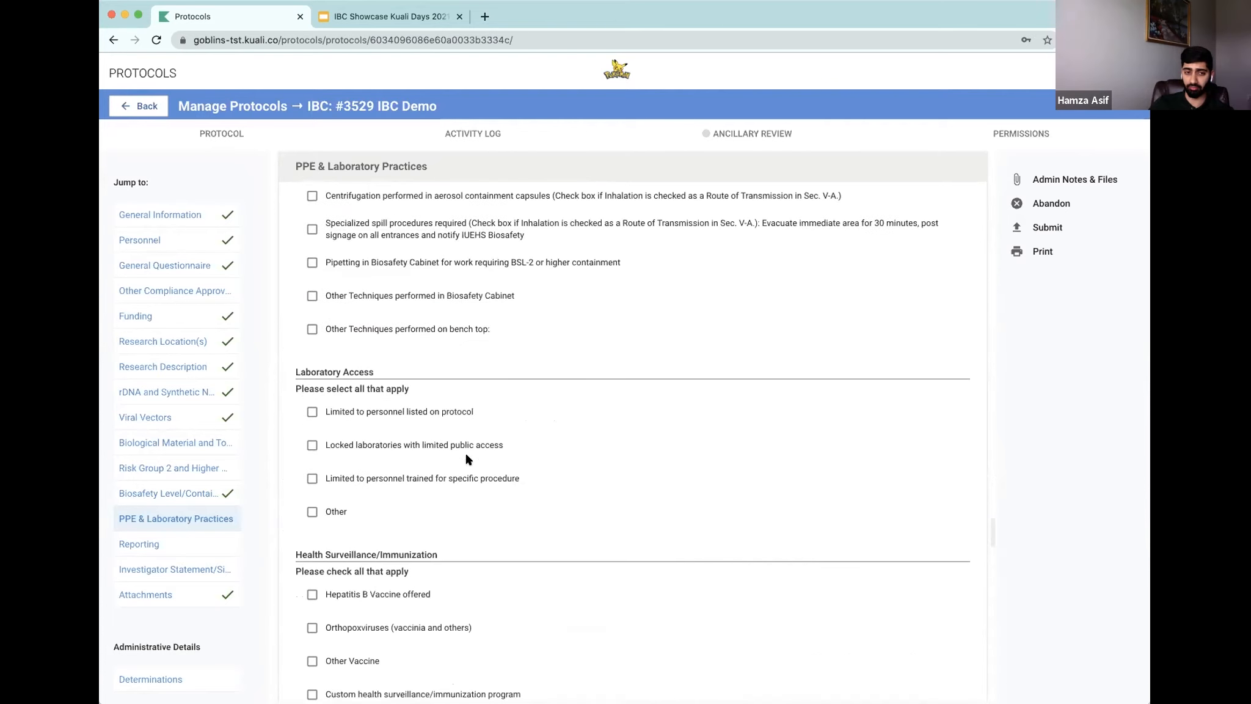
Step: Check lab access limited to personnel listed on protocol and Hepatitis B Vaccine offered for health surveillance
{"action": "left_click", "coordinate": [313, 413]}
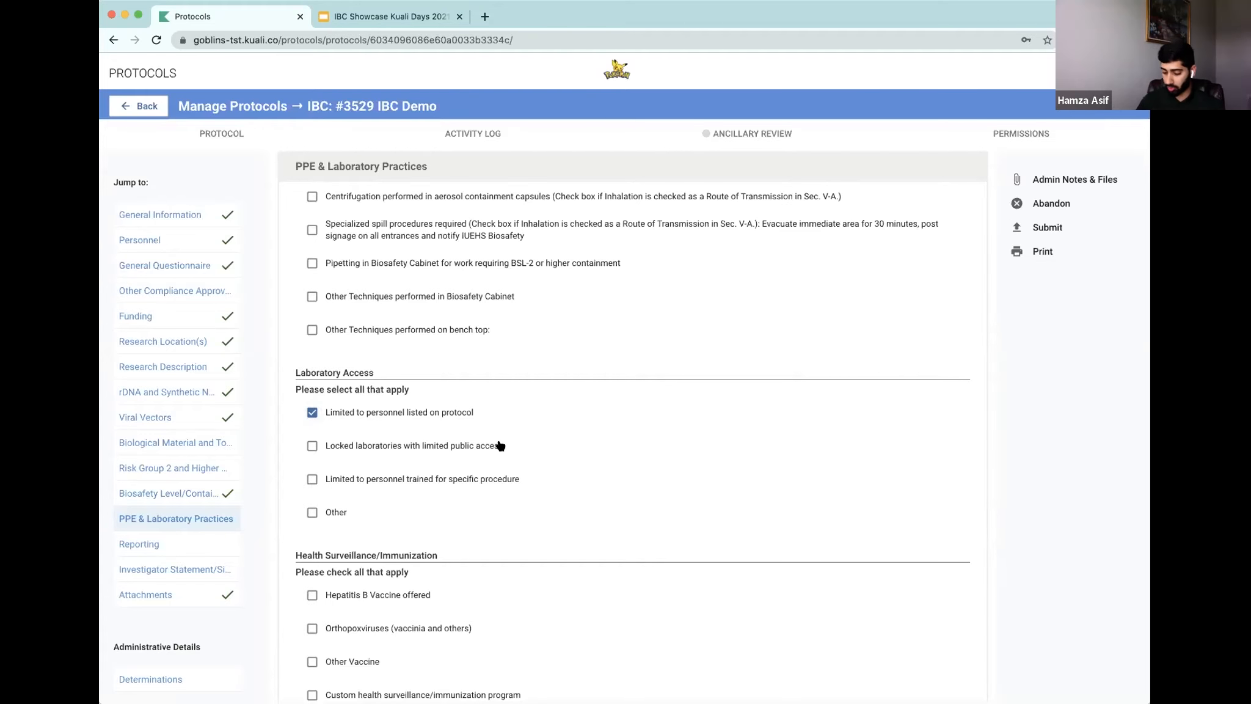
{"action": "scroll", "coordinate": [470, 475], "scroll_direction": "down", "scroll_amount": 3}
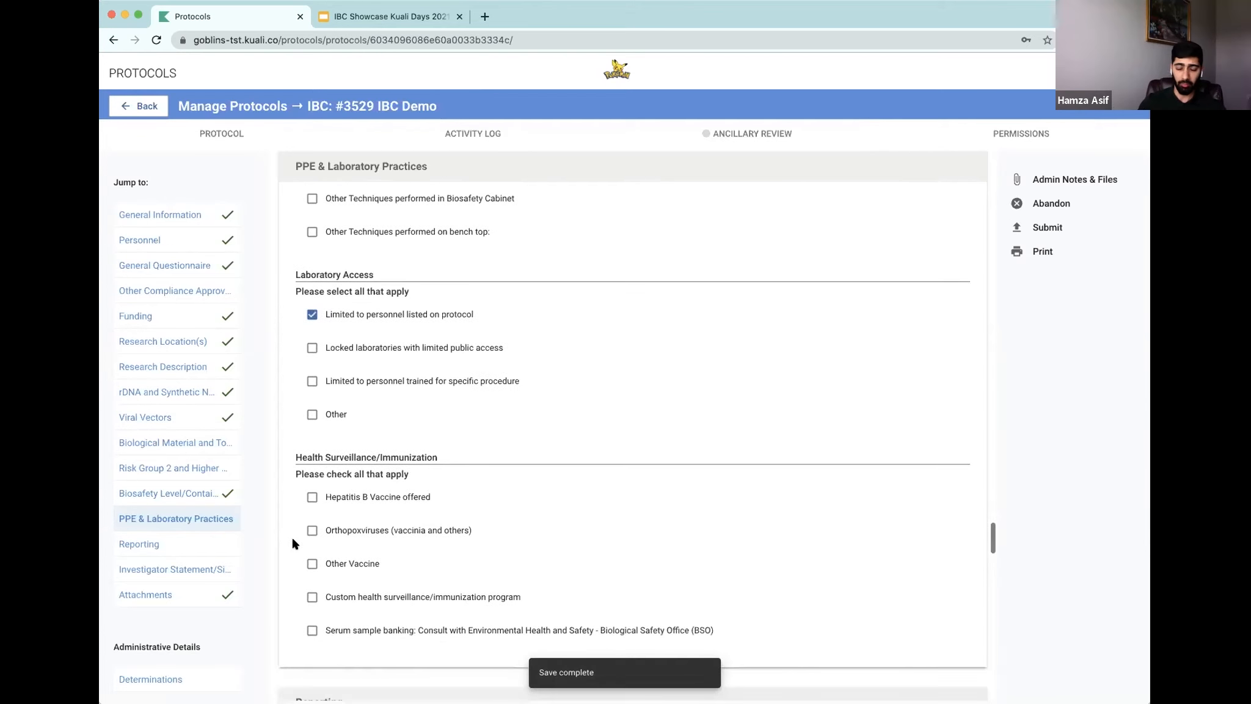
{"action": "scroll", "coordinate": [294, 543], "scroll_direction": "down", "scroll_amount": 1}
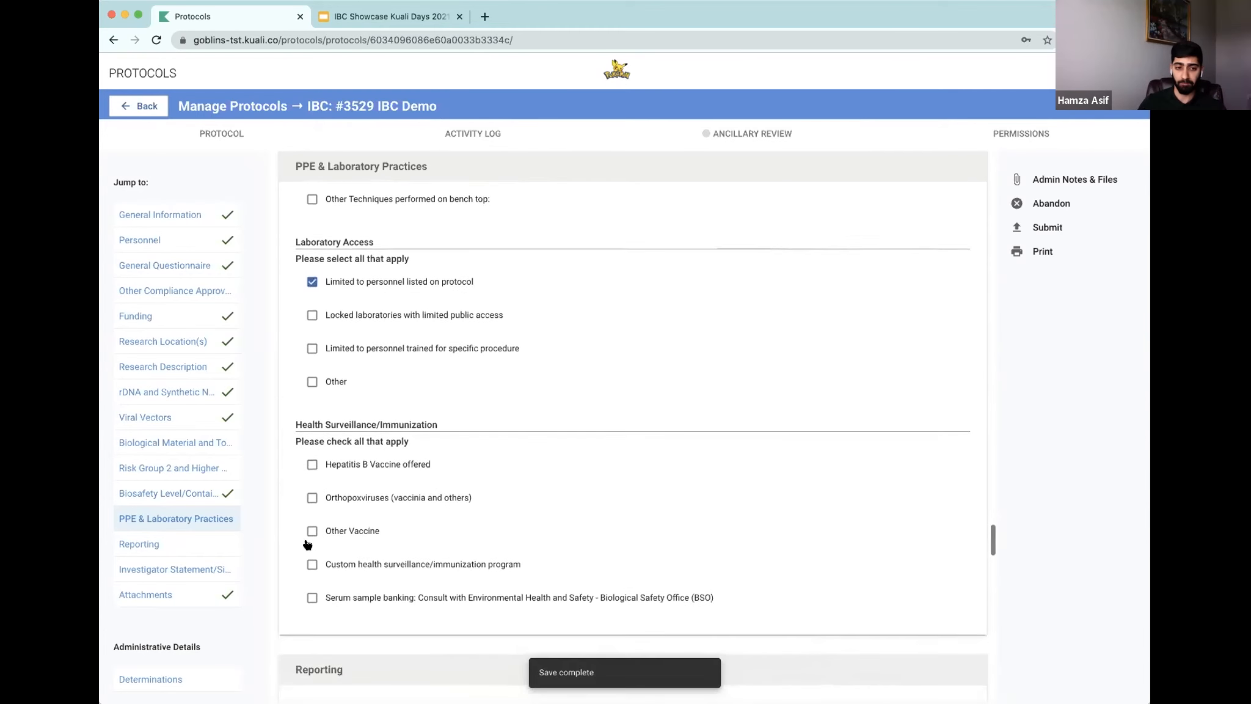
{"action": "left_click", "coordinate": [311, 462]}
Step: Check the Reporting acknowledgement of responsibility for compliance with regulations and protocol approval terms
{"action": "scroll", "coordinate": [661, 407], "scroll_direction": "down", "scroll_amount": 1}
{"action": "scroll", "coordinate": [661, 407], "scroll_direction": "down", "scroll_amount": 10}
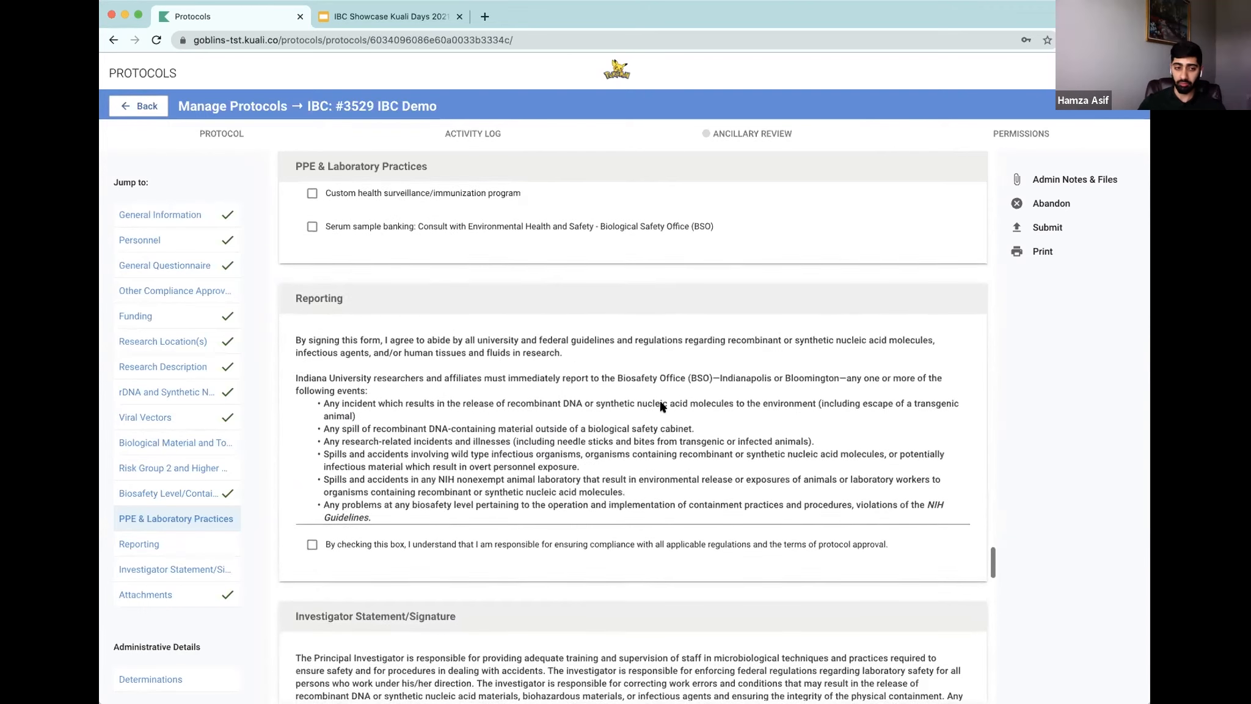
{"action": "scroll", "coordinate": [661, 407], "scroll_direction": "down", "scroll_amount": 1}
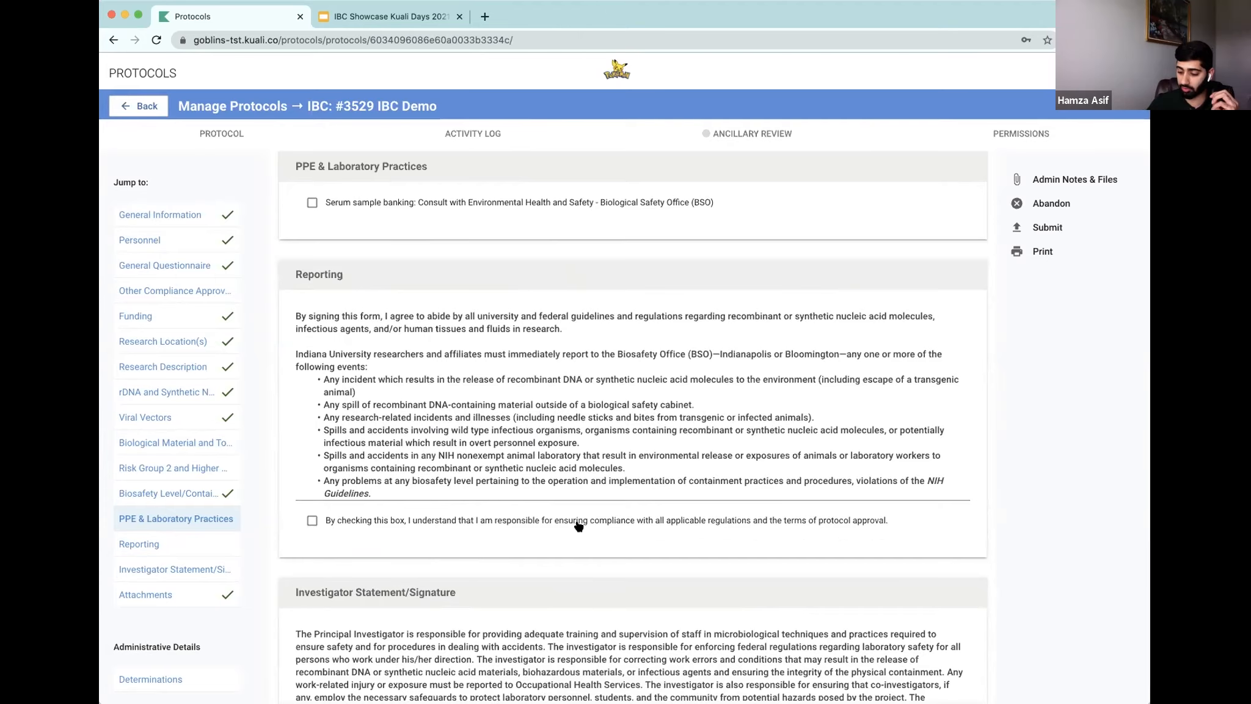
{"action": "scroll", "coordinate": [569, 523], "scroll_direction": "down", "scroll_amount": 2}
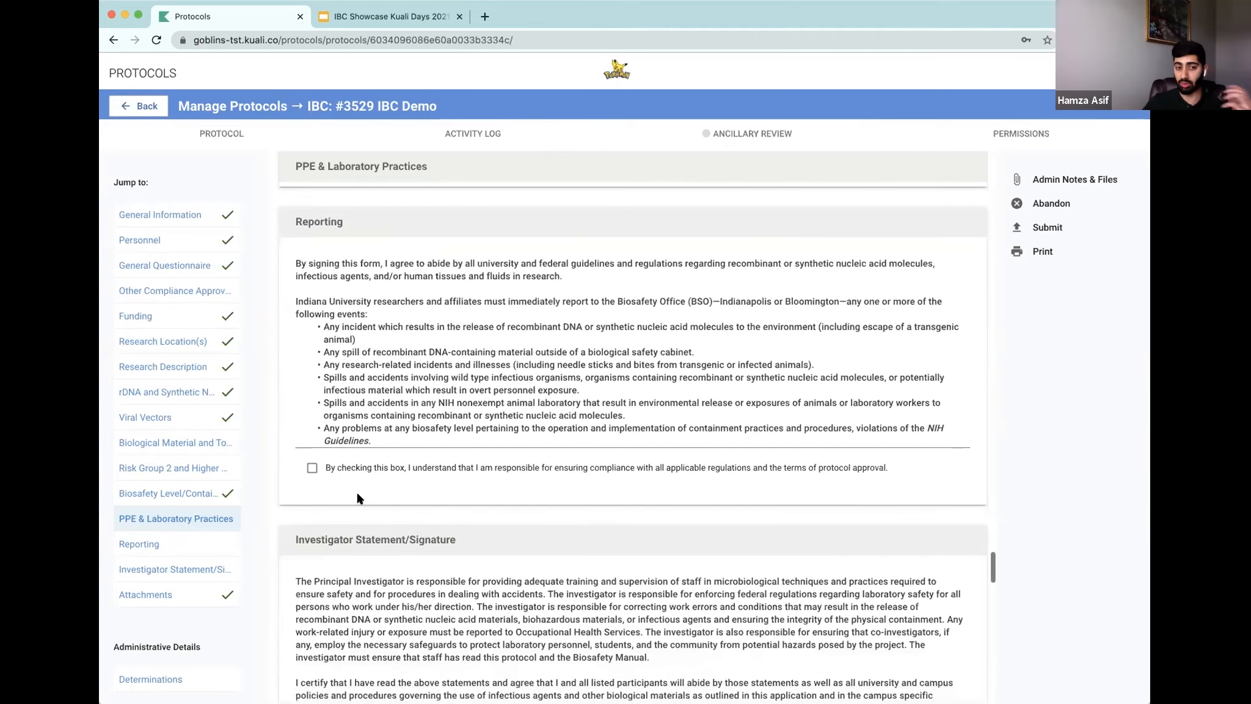
{"action": "left_click", "coordinate": [312, 469]}
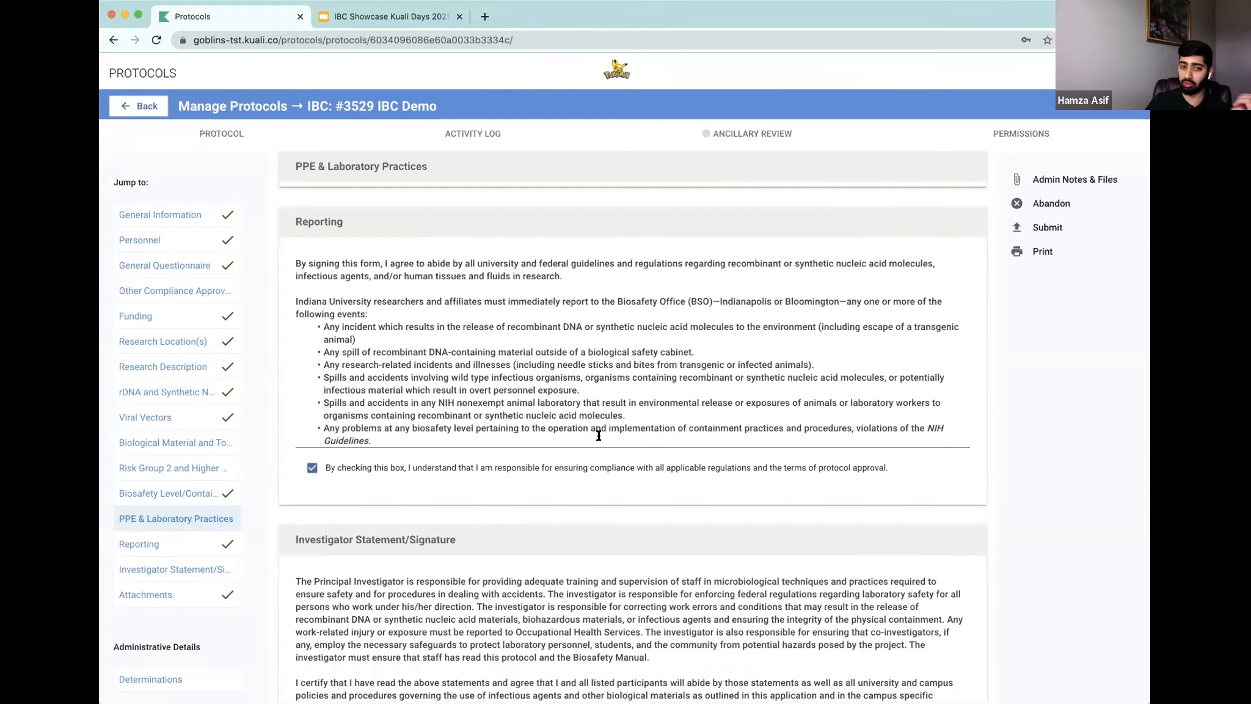
Step: Check the investigator statement certification agreeing to the text above
{"action": "scroll", "coordinate": [598, 438], "scroll_direction": "down", "scroll_amount": 5}
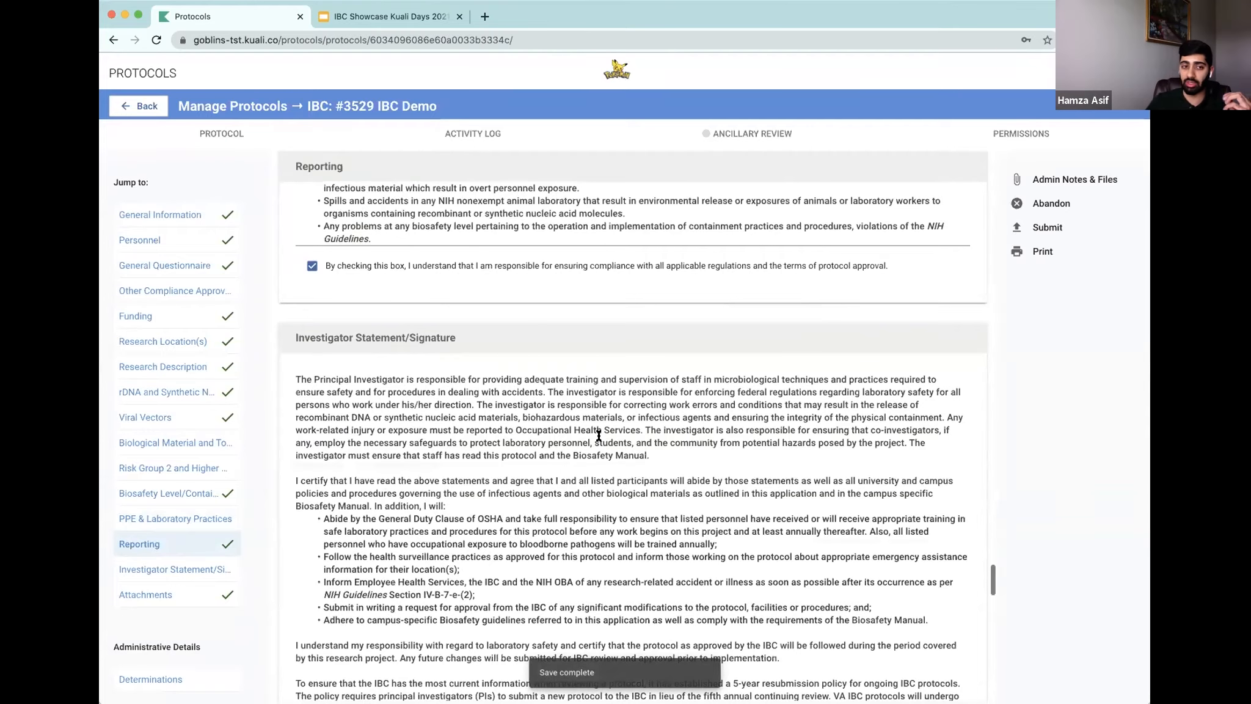
{"action": "scroll", "coordinate": [456, 416], "scroll_direction": "down", "scroll_amount": 1}
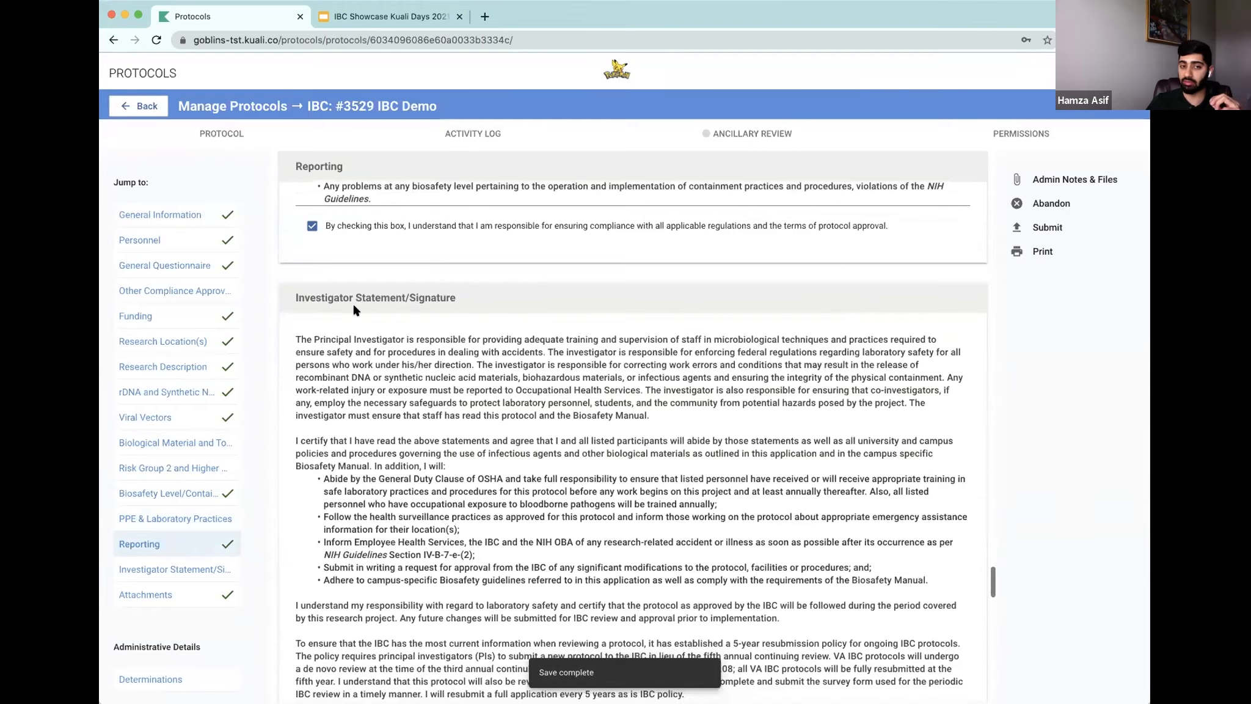
{"action": "scroll", "coordinate": [464, 428], "scroll_direction": "down", "scroll_amount": 2}
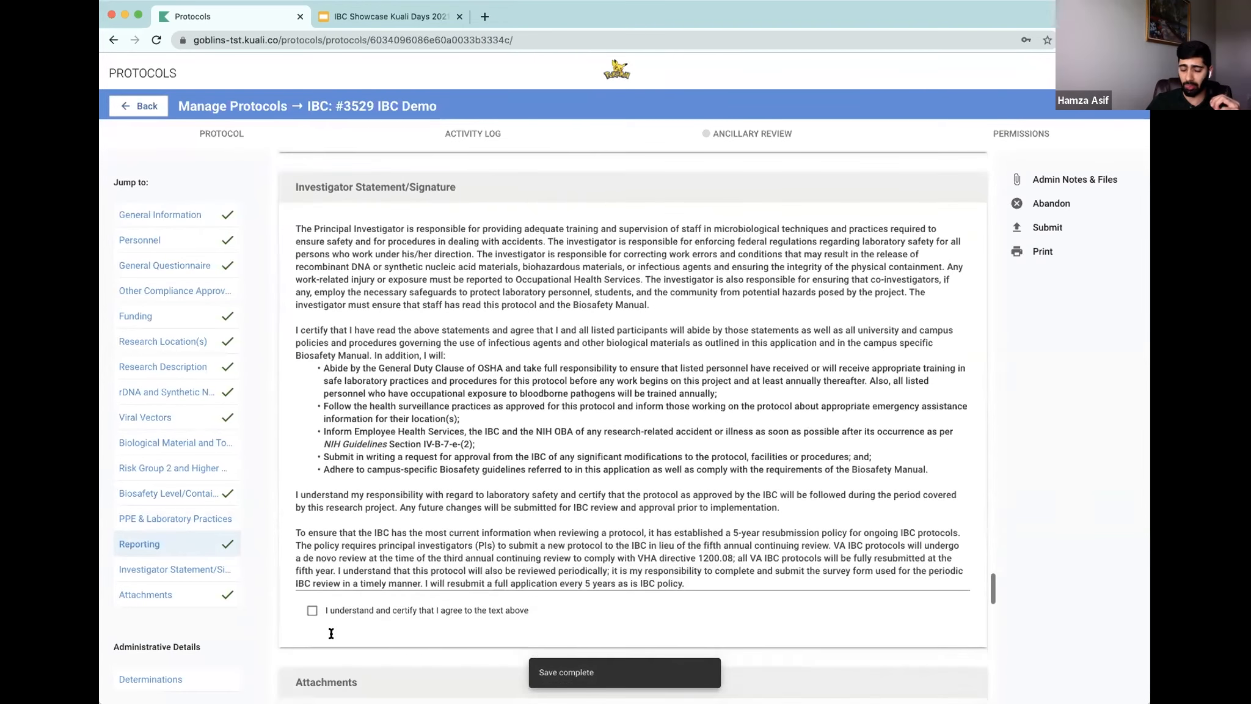
{"action": "left_click", "coordinate": [313, 611]}
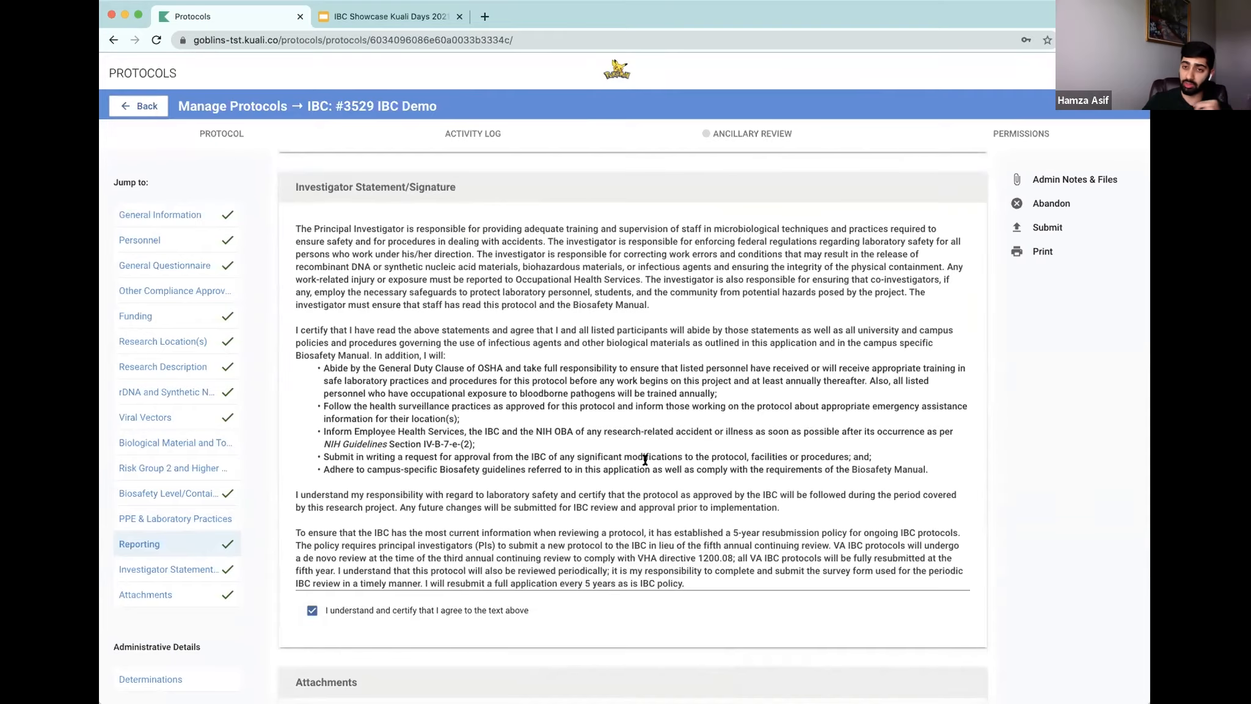
Step: Set the administrative determinations to Full Board review type and Active - Closed to Enrollment study status
{"action": "scroll", "coordinate": [647, 461], "scroll_direction": "down", "scroll_amount": 5}
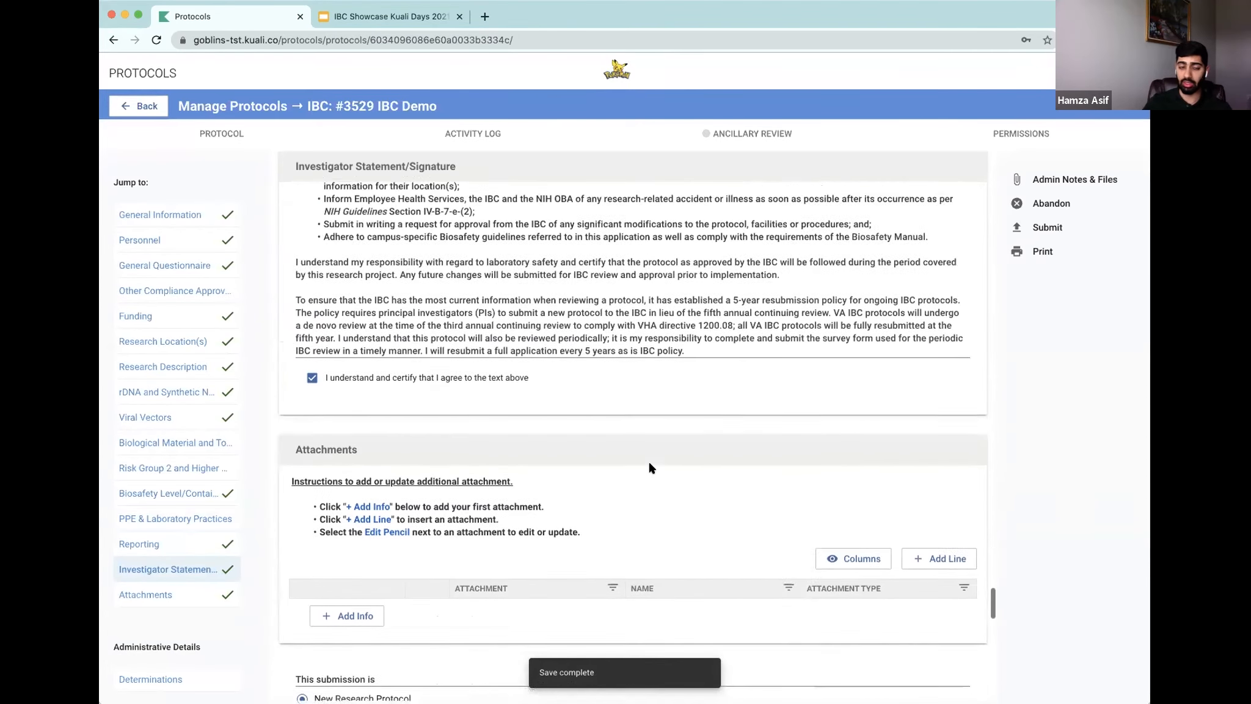
{"action": "scroll", "coordinate": [642, 462], "scroll_direction": "down", "scroll_amount": 1}
{"action": "scroll", "coordinate": [641, 462], "scroll_direction": "up", "scroll_amount": 1}
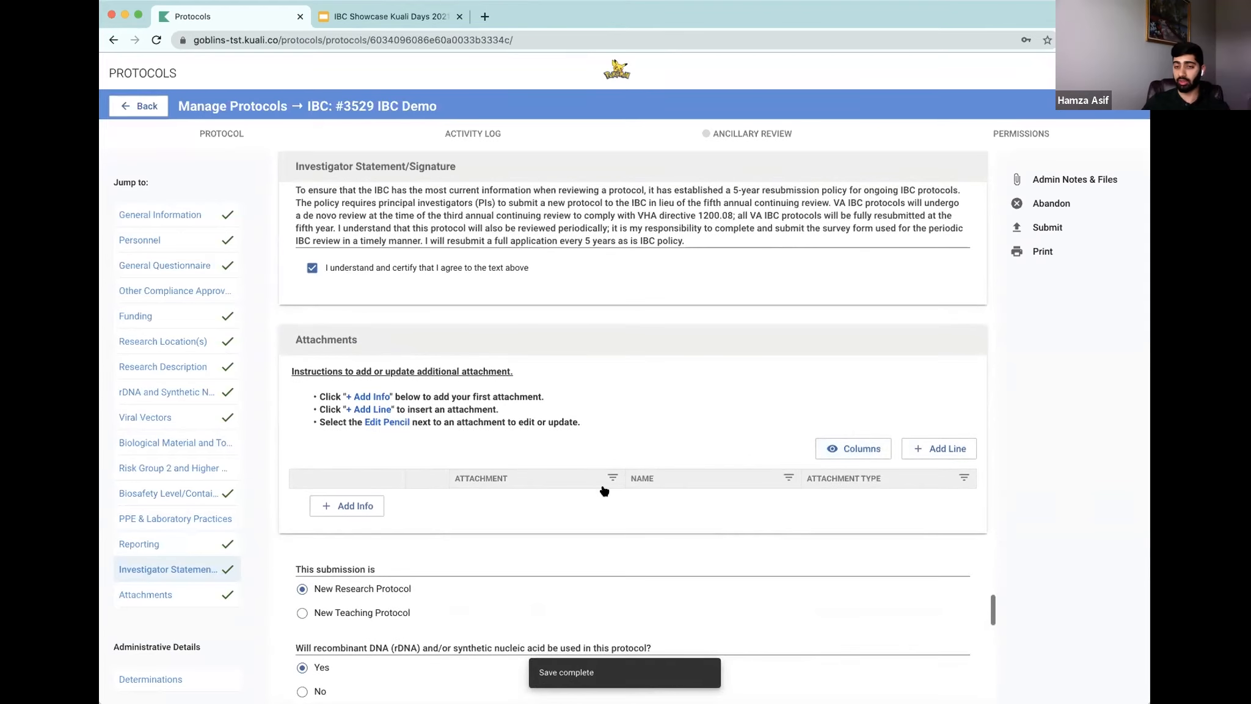
{"action": "scroll", "coordinate": [635, 477], "scroll_direction": "up", "scroll_amount": 3}
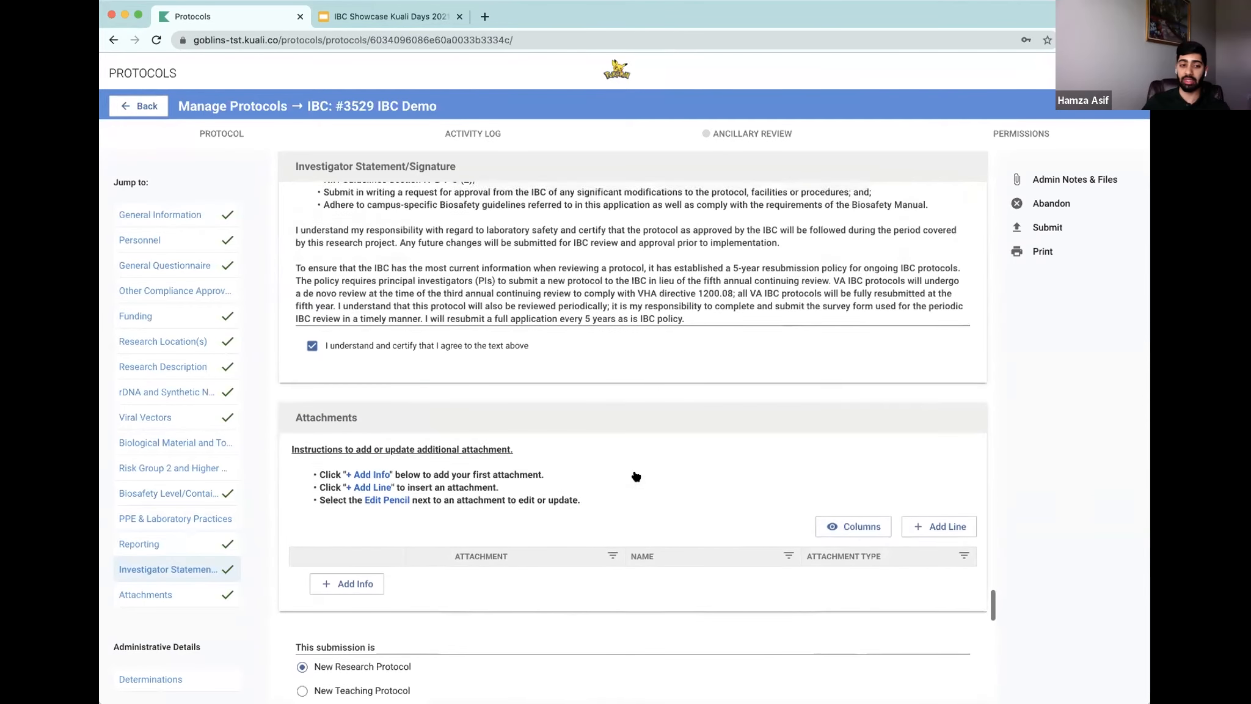
{"action": "scroll", "coordinate": [611, 428], "scroll_direction": "up", "scroll_amount": 1}
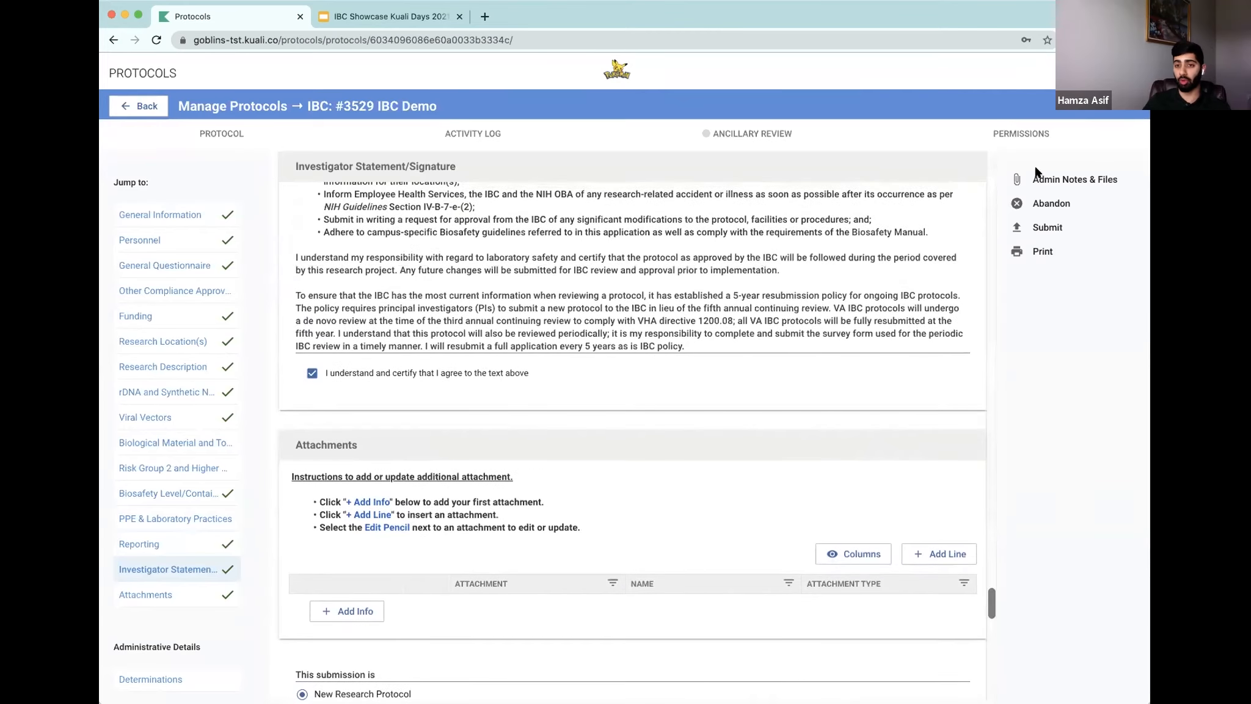
{"action": "left_click", "coordinate": [191, 681]}
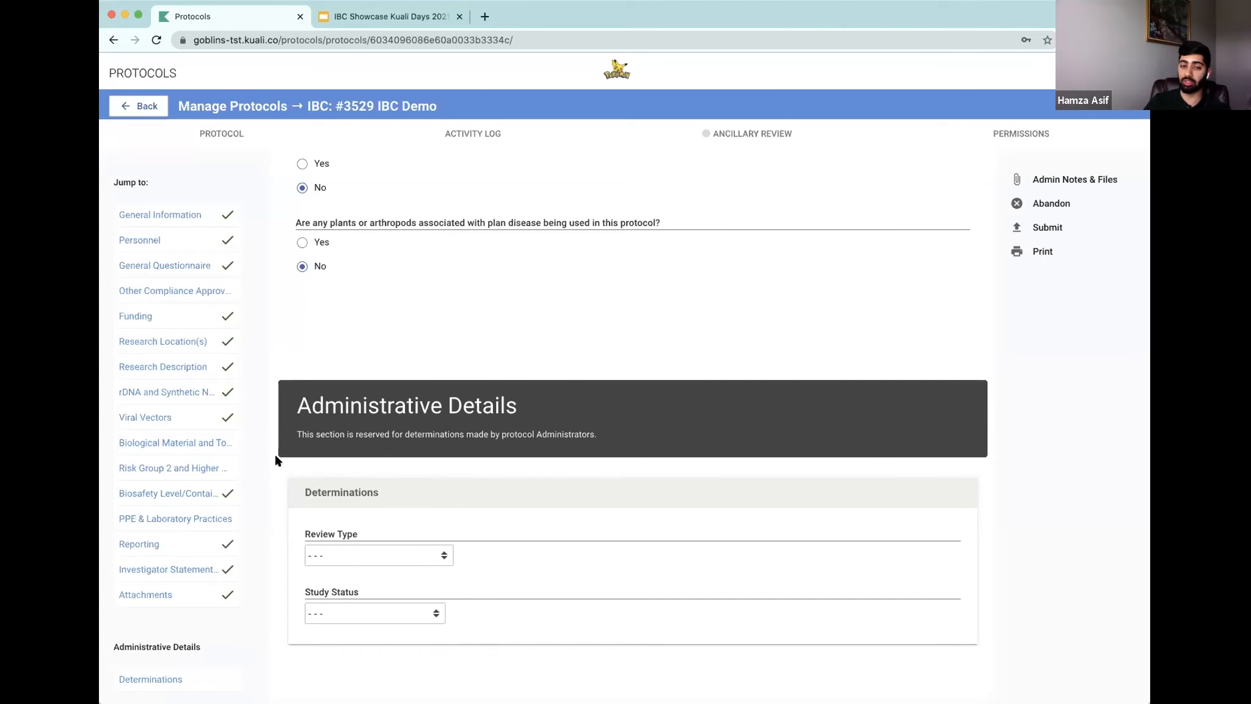
{"action": "left_click", "coordinate": [402, 557]}
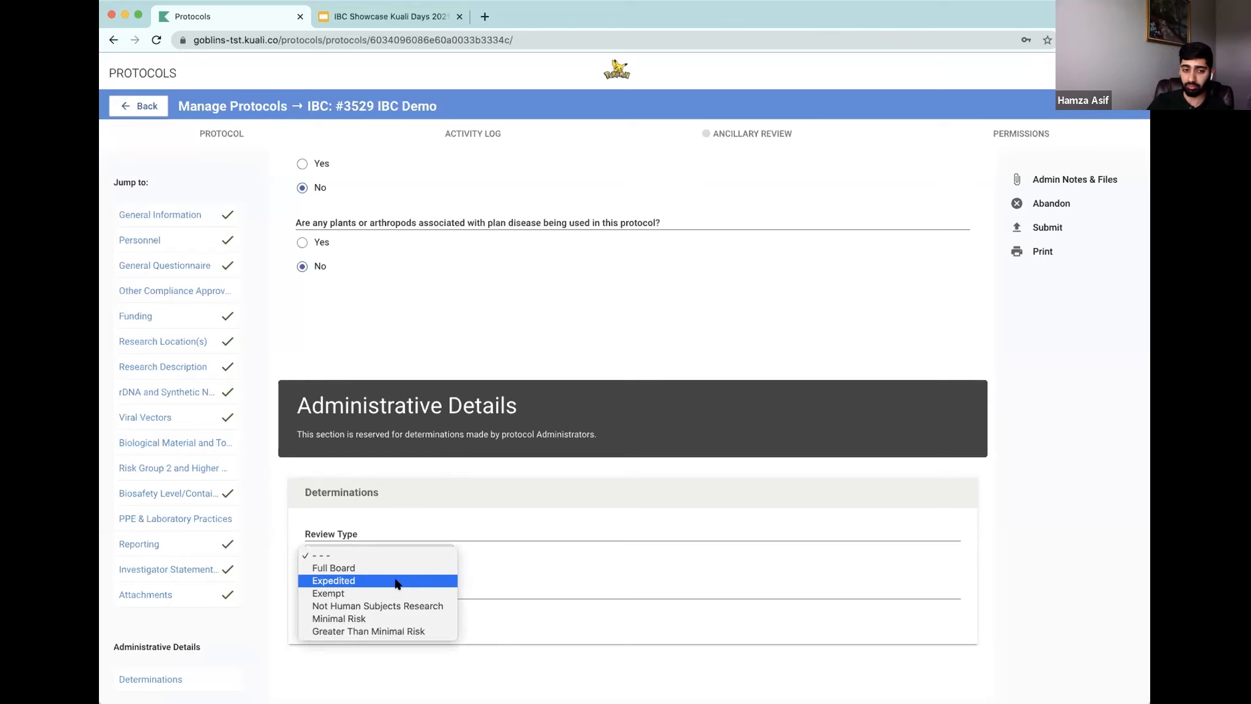
{"action": "left_click", "coordinate": [394, 570]}
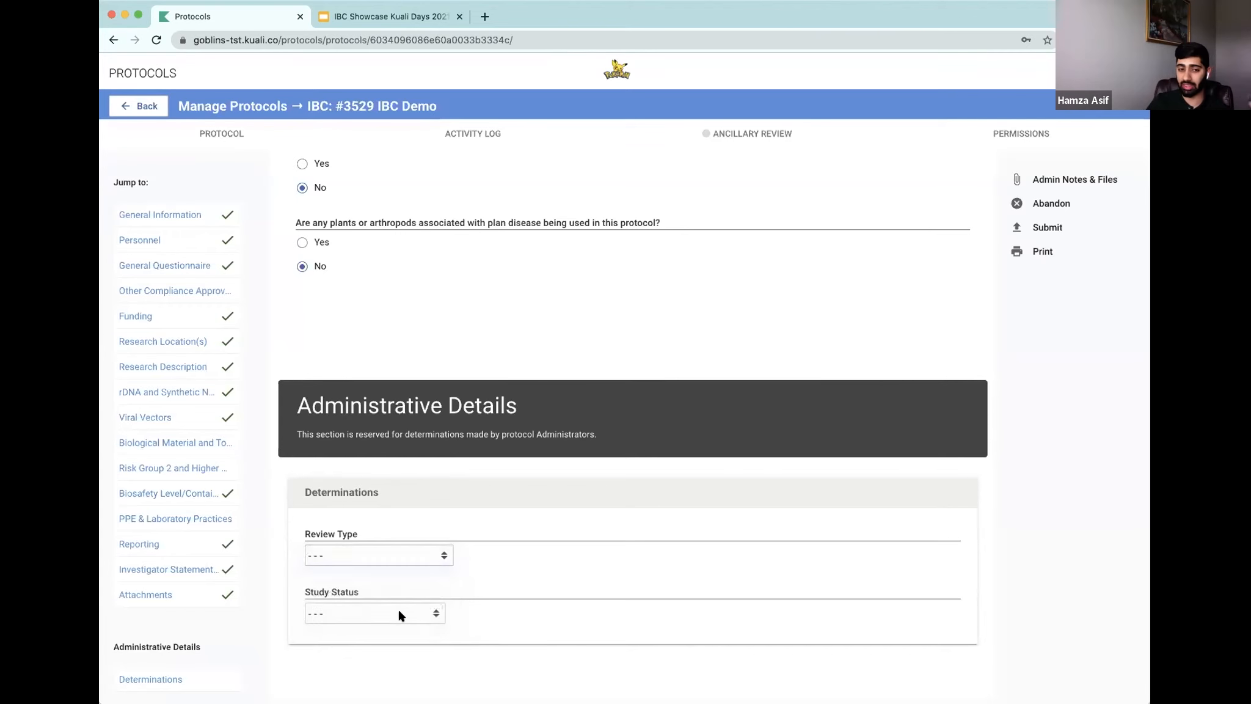
{"action": "left_click", "coordinate": [401, 612]}
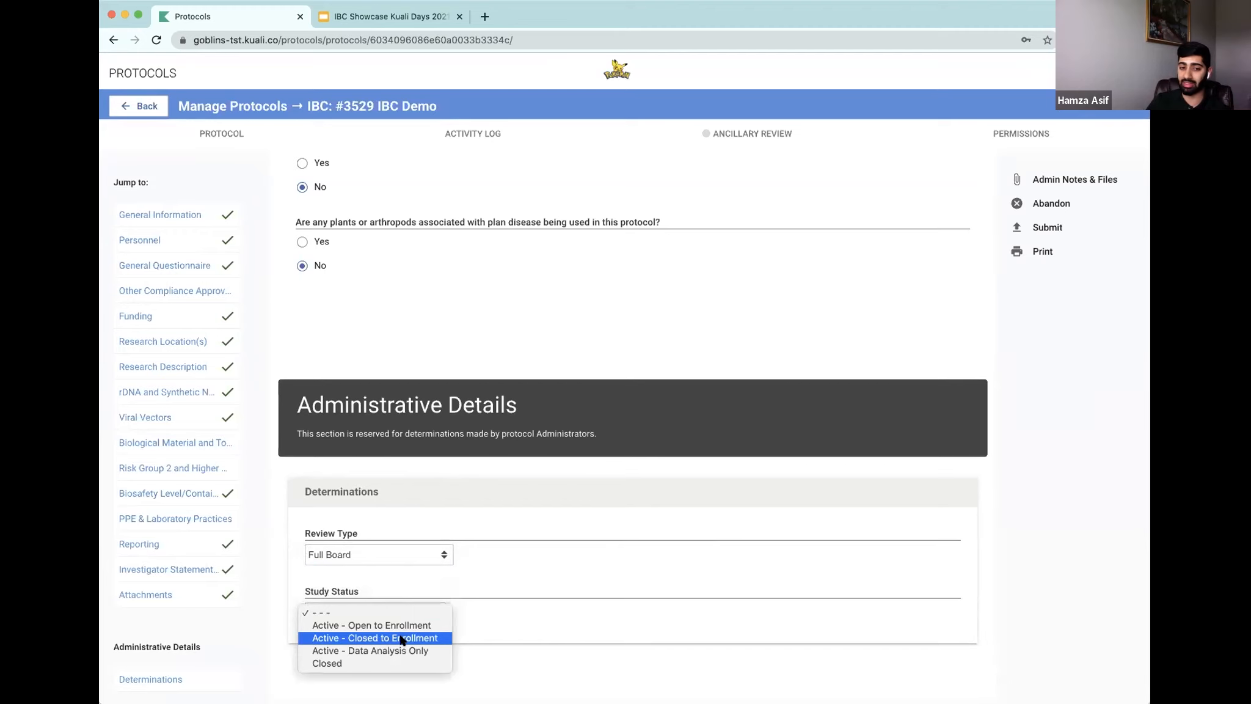
{"action": "left_click", "coordinate": [401, 638]}
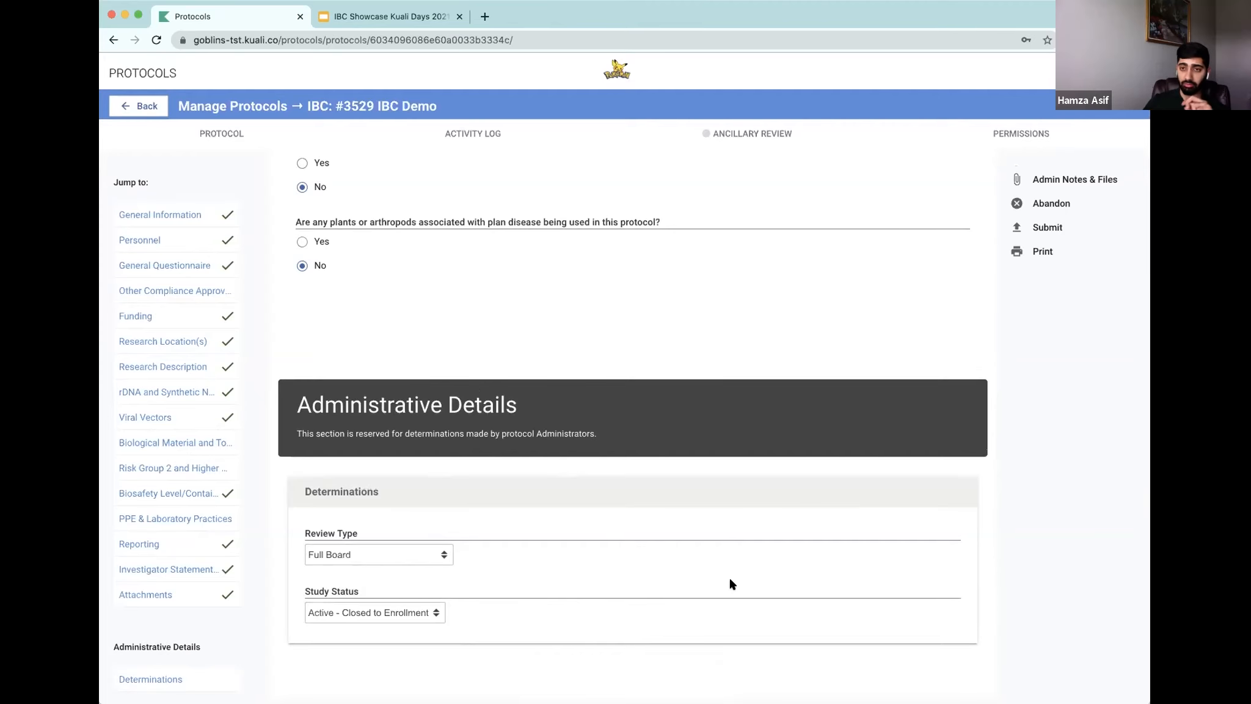
Step: Submit the IBC Demo protocol for review
{"action": "scroll", "coordinate": [829, 324], "scroll_direction": "up", "scroll_amount": 15}
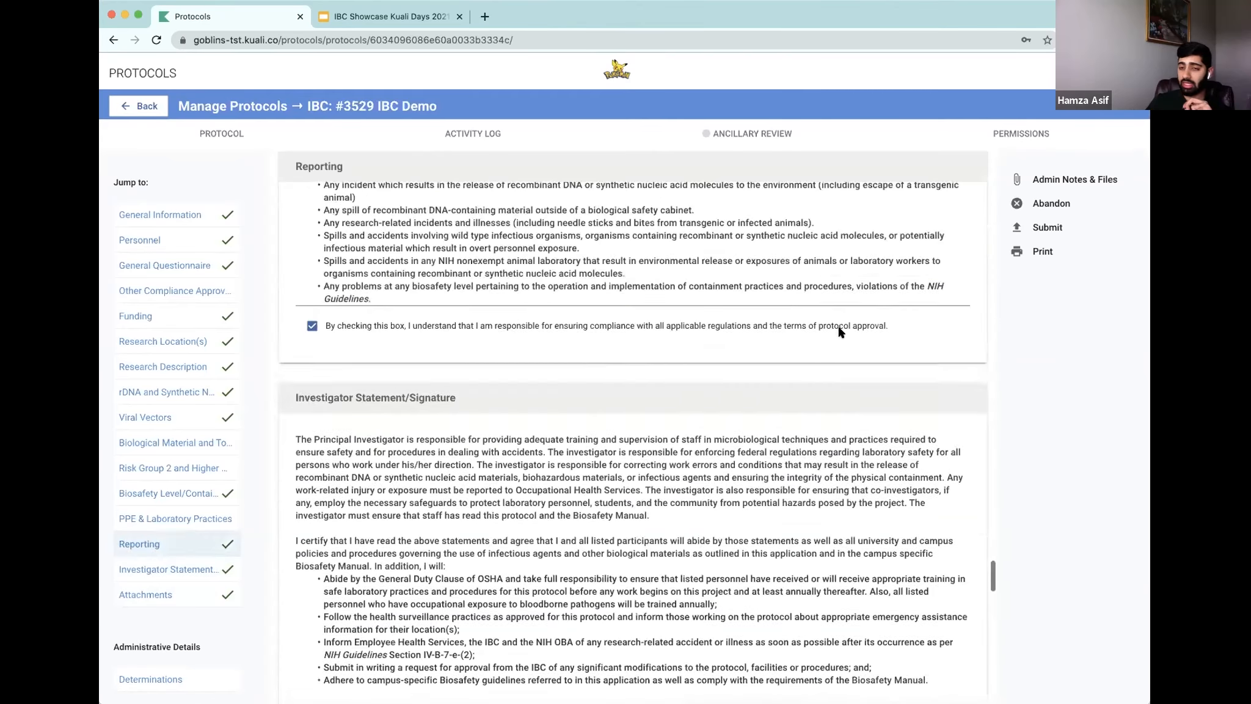
{"action": "scroll", "coordinate": [911, 348], "scroll_direction": "up", "scroll_amount": 20}
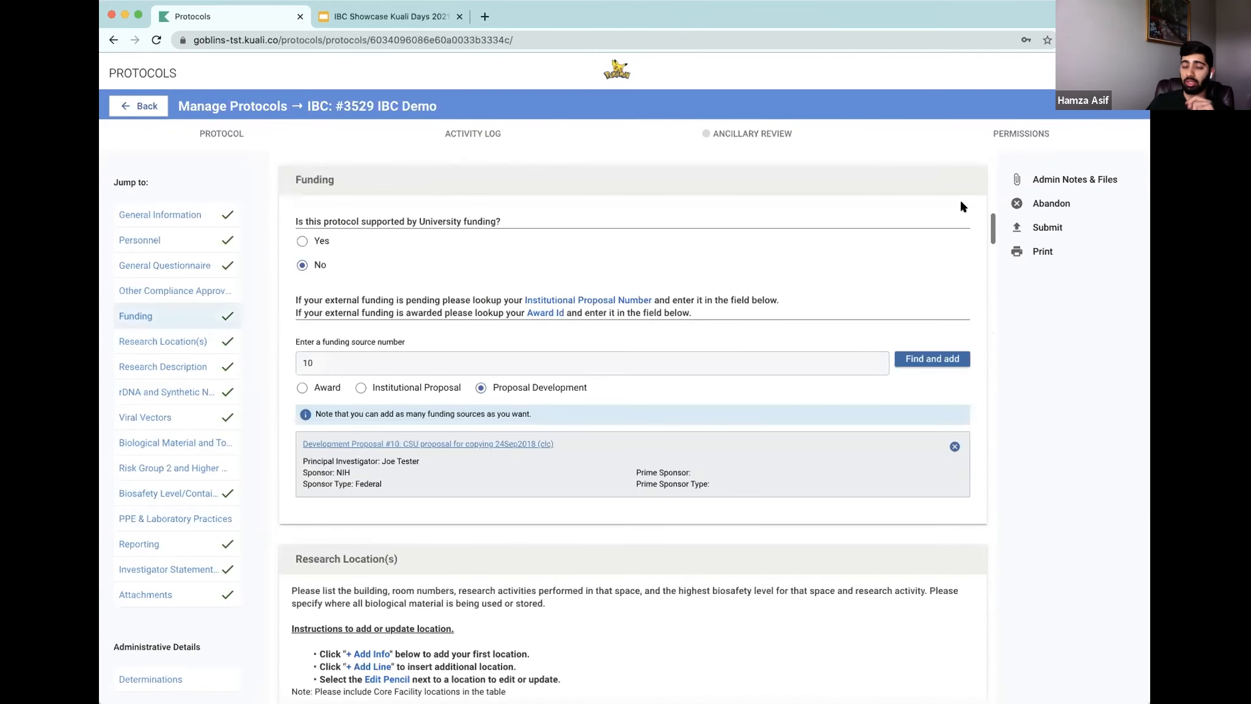
{"action": "scroll", "coordinate": [953, 214], "scroll_direction": "up", "scroll_amount": 15}
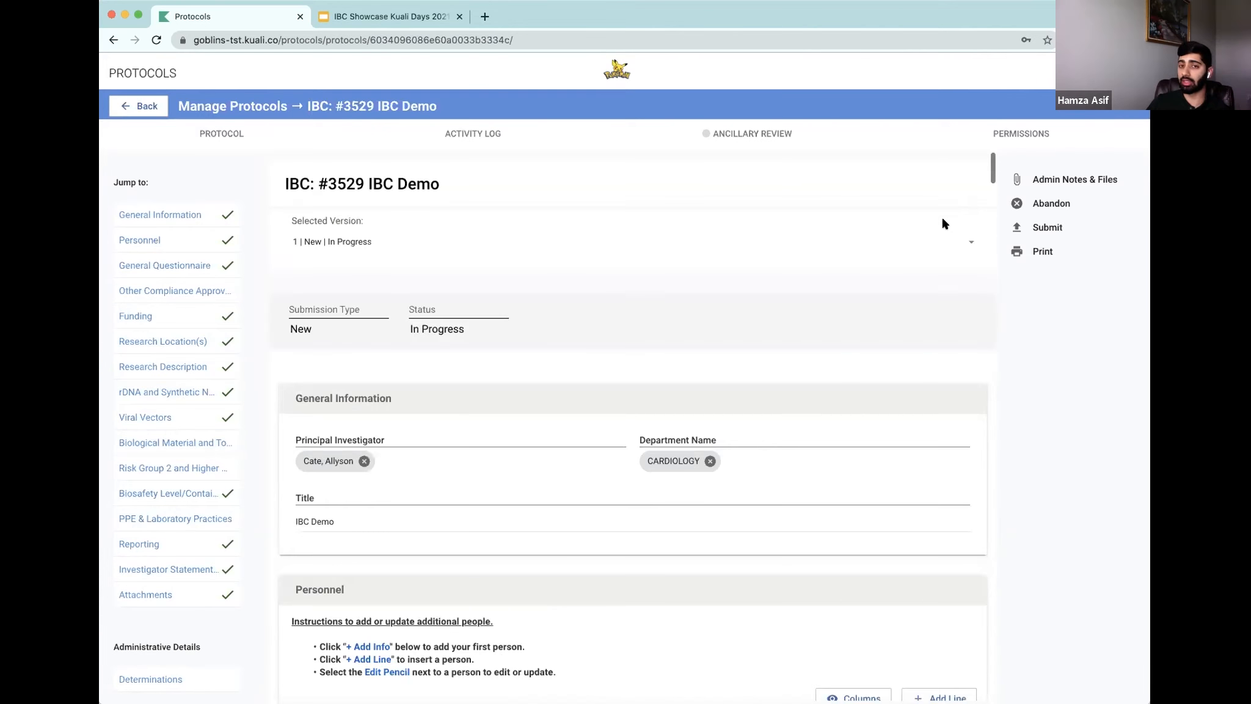
{"action": "left_click", "coordinate": [1061, 231]}
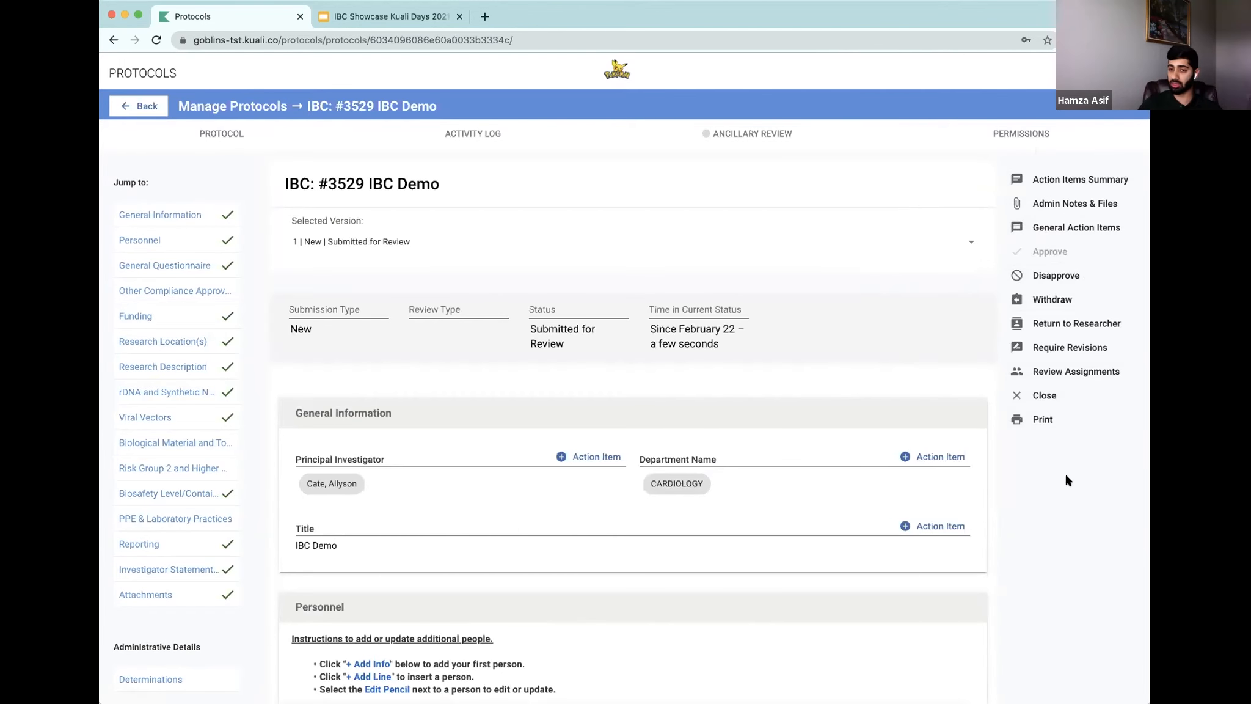
Step: Open review assignments and set the review type to Full Committee and the committee to Demo IBC (IBC)
{"action": "scroll", "coordinate": [678, 452], "scroll_direction": "down", "scroll_amount": 1}
{"action": "scroll", "coordinate": [678, 453], "scroll_direction": "down", "scroll_amount": 5}
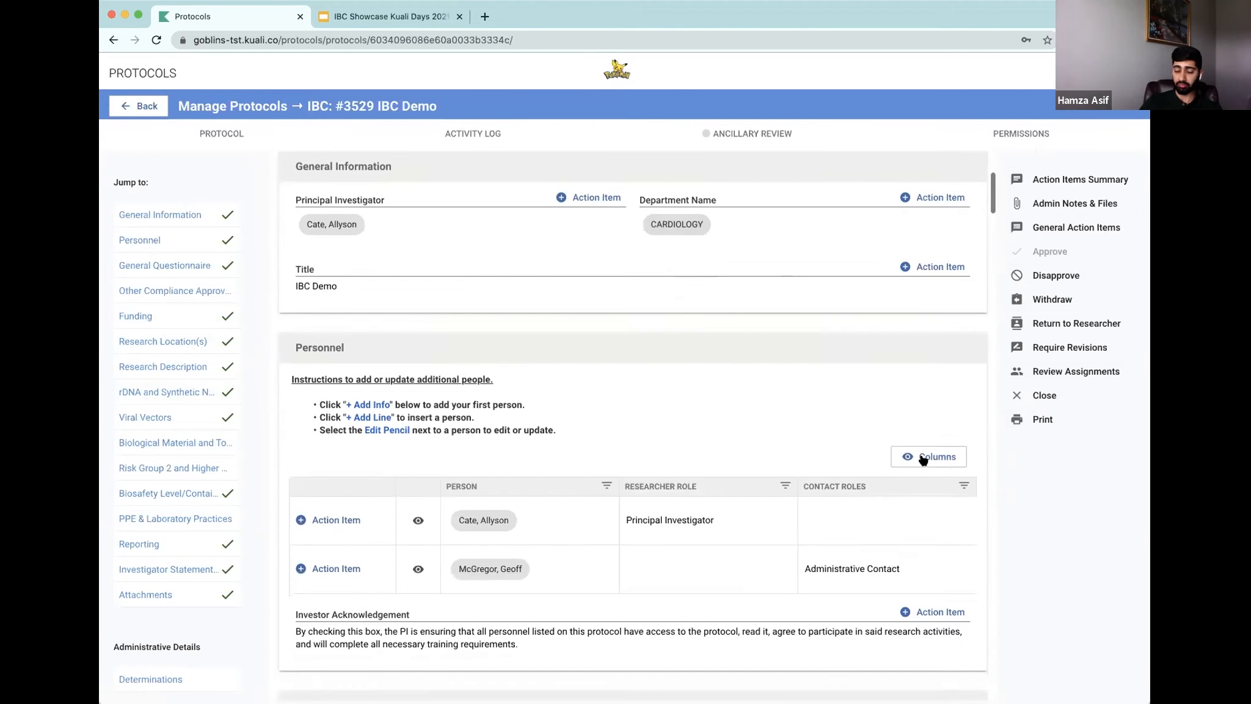
{"action": "scroll", "coordinate": [885, 469], "scroll_direction": "up", "scroll_amount": 6}
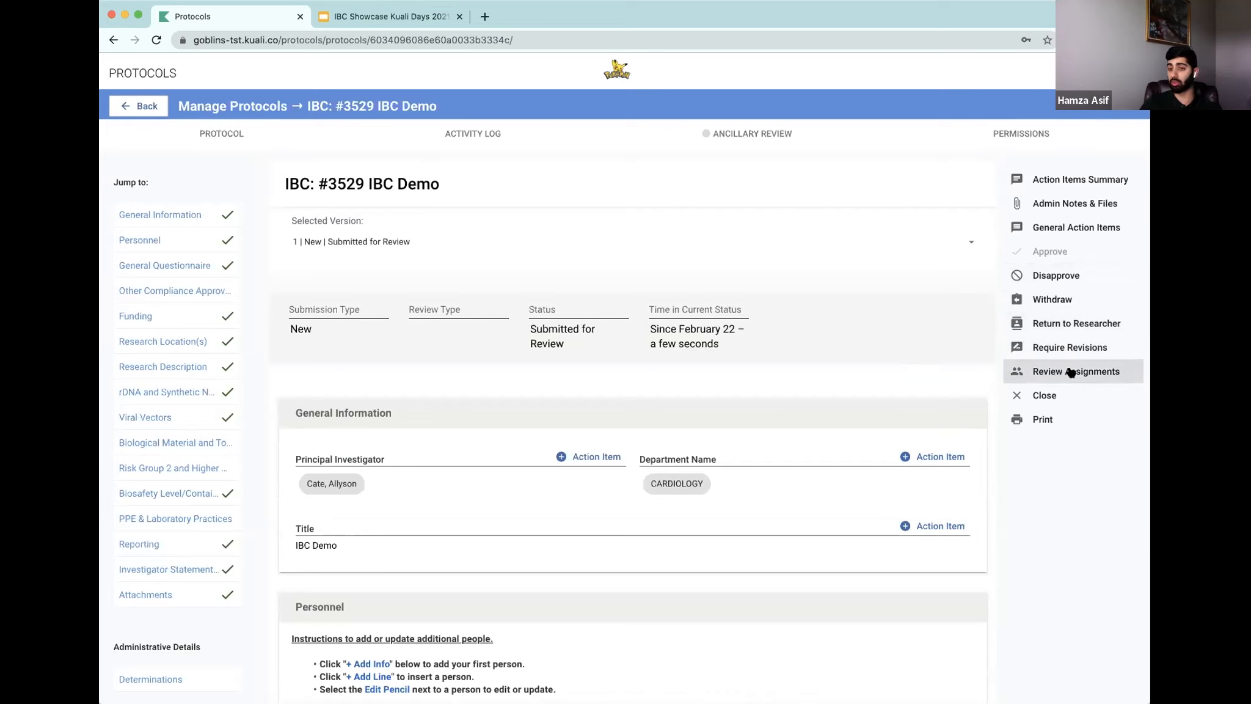
{"action": "left_click", "coordinate": [1028, 367]}
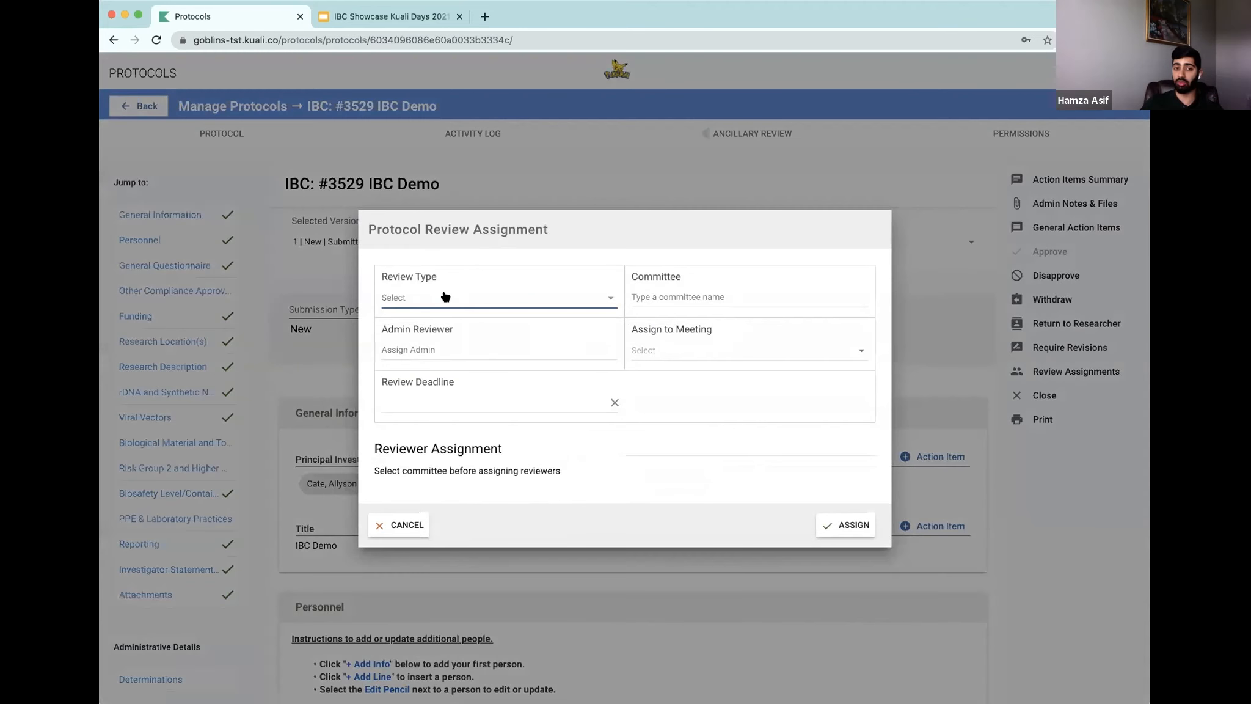
{"action": "left_click", "coordinate": [443, 299]}
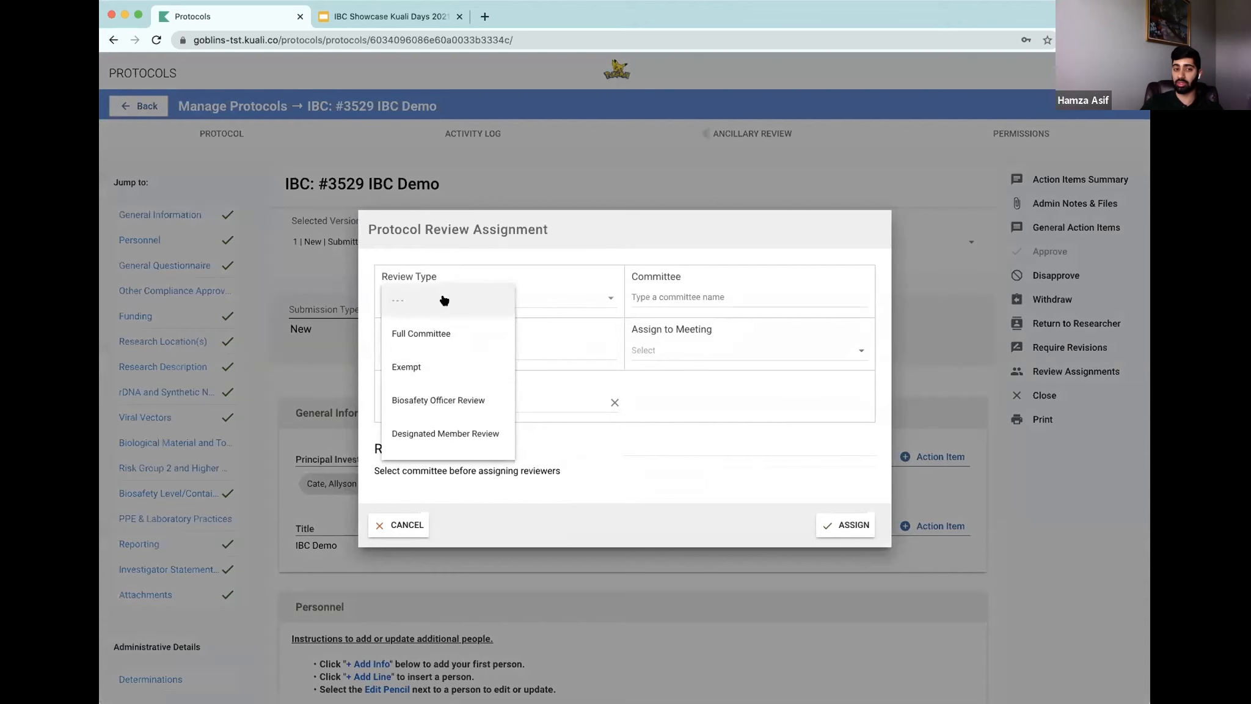
{"action": "left_click", "coordinate": [427, 338]}
{"action": "left_click", "coordinate": [685, 290]}
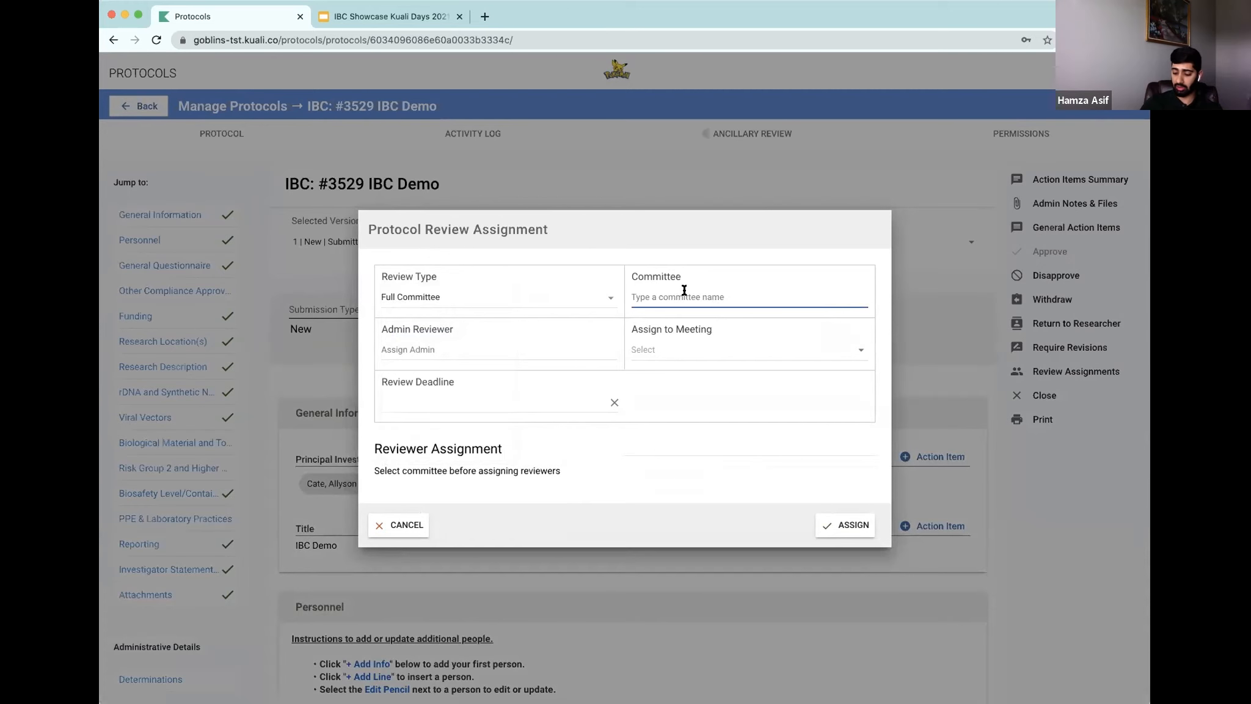
{"action": "type", "text": "ib"}
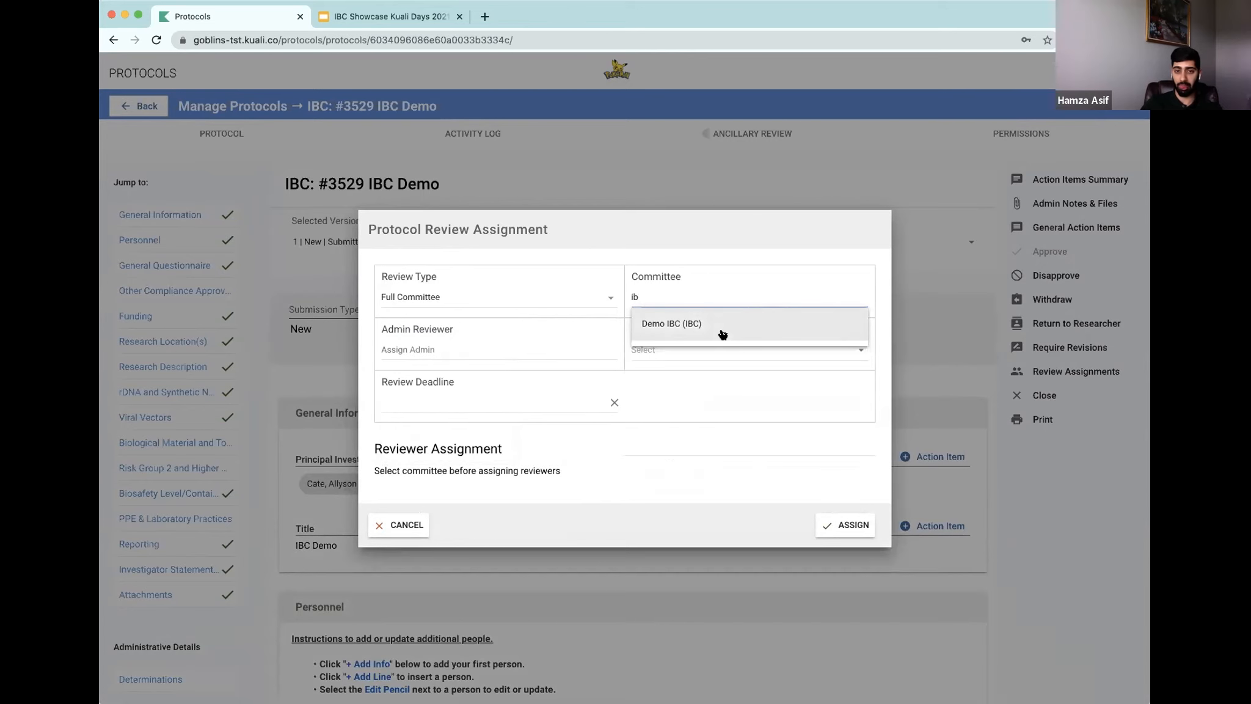
{"action": "left_click", "coordinate": [723, 333]}
Step: Search for the admin reviewer by name and assign the matching person as admin reviewer
{"action": "left_click", "coordinate": [457, 304]}
{"action": "type", "text": "i"}
{"action": "type", "text": "b"}
{"action": "key", "text": "BackSpace"}
{"action": "key", "text": "BackSpace"}
{"action": "type", "text": "irb"}
{"action": "key", "text": "BackSpace"}
{"action": "key", "text": "BackSpace"}
{"action": "type", "text": "b"}
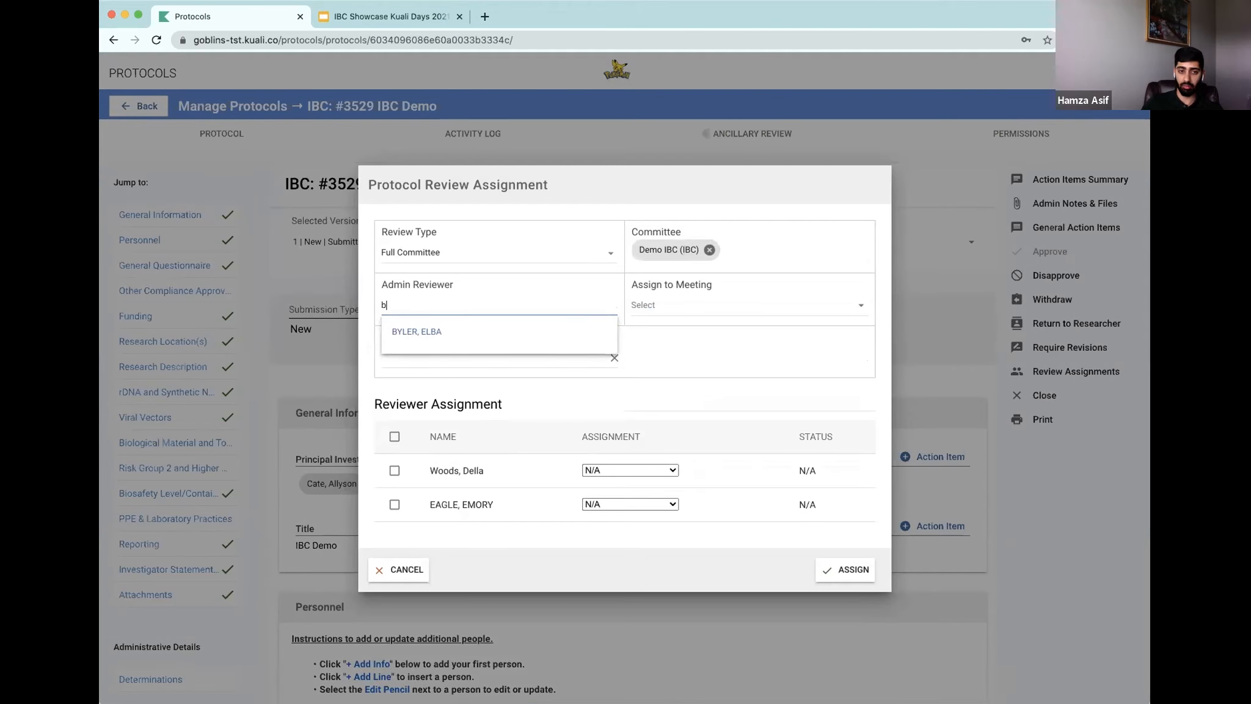
{"action": "left_click", "coordinate": [460, 330]}
Step: Assign the protocol to the Apr 30, 2020 meeting and set the review deadline to February 28, 2021
{"action": "left_click", "coordinate": [692, 307]}
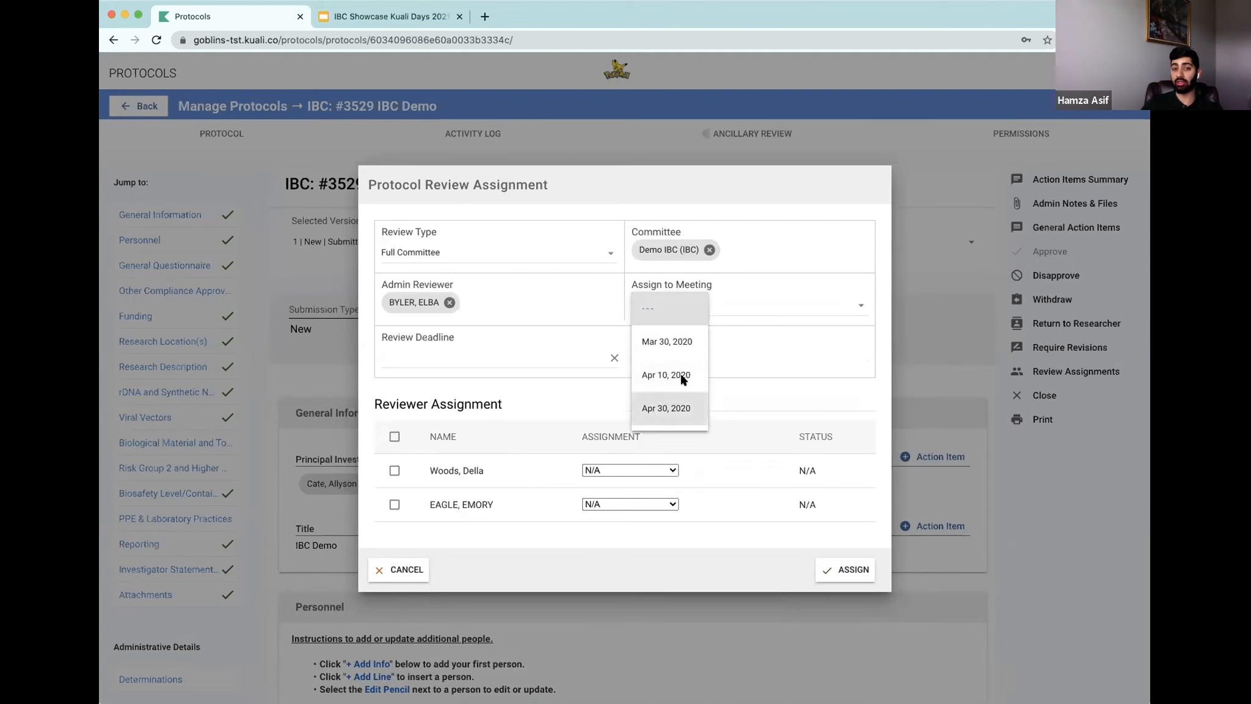
{"action": "left_click", "coordinate": [683, 409]}
{"action": "left_click", "coordinate": [420, 342]}
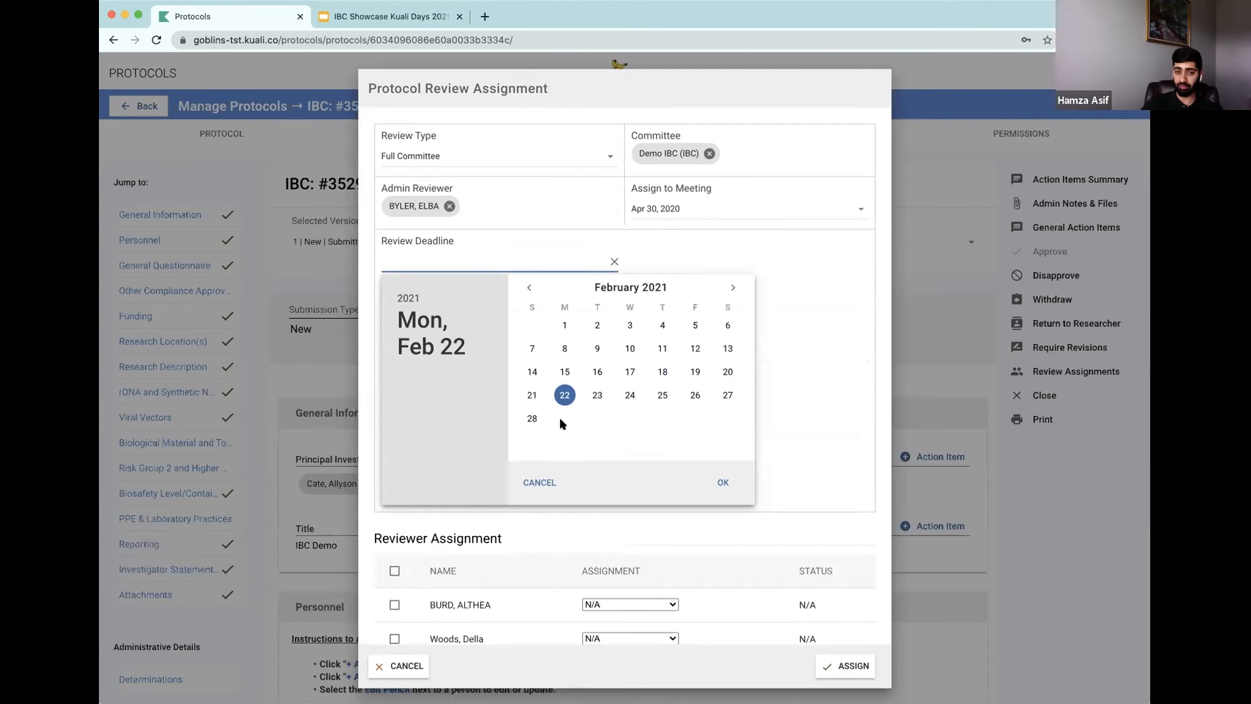
{"action": "left_click", "coordinate": [534, 419]}
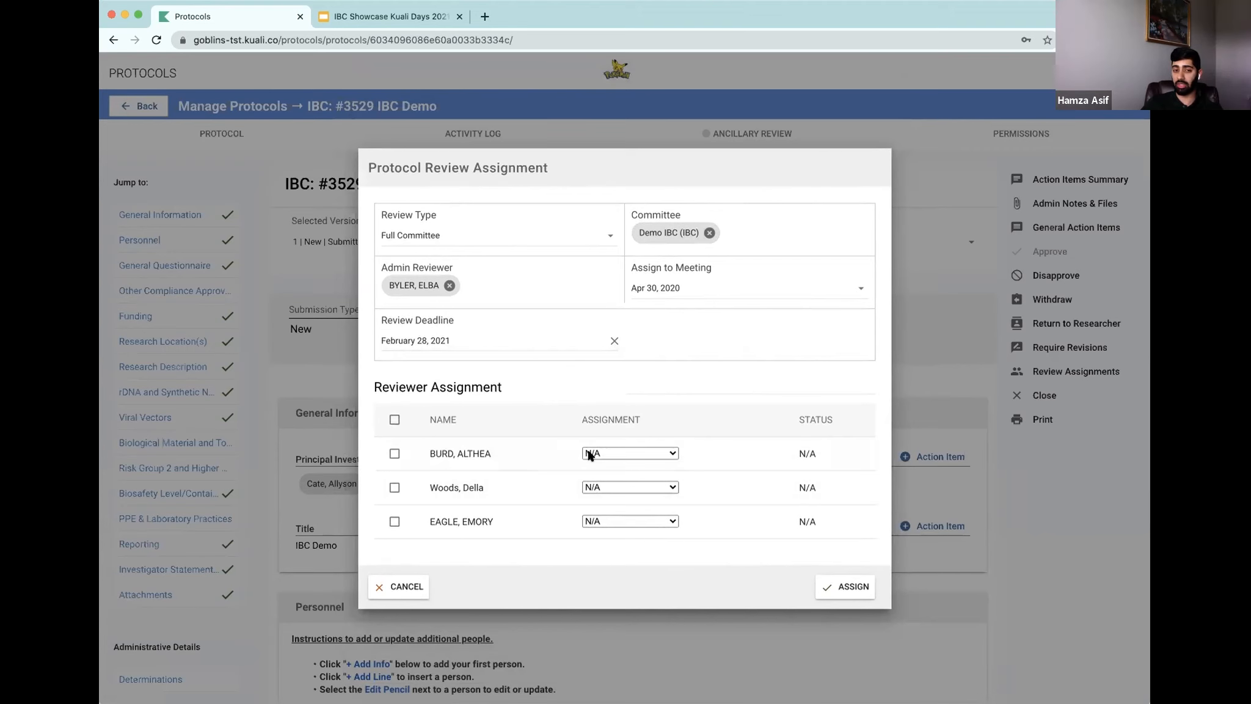
Step: Assign the three committee reviewers as Primary Reviewer, Secondary Reviewer and Presenter, and save the review assignment
{"action": "left_click", "coordinate": [636, 453]}
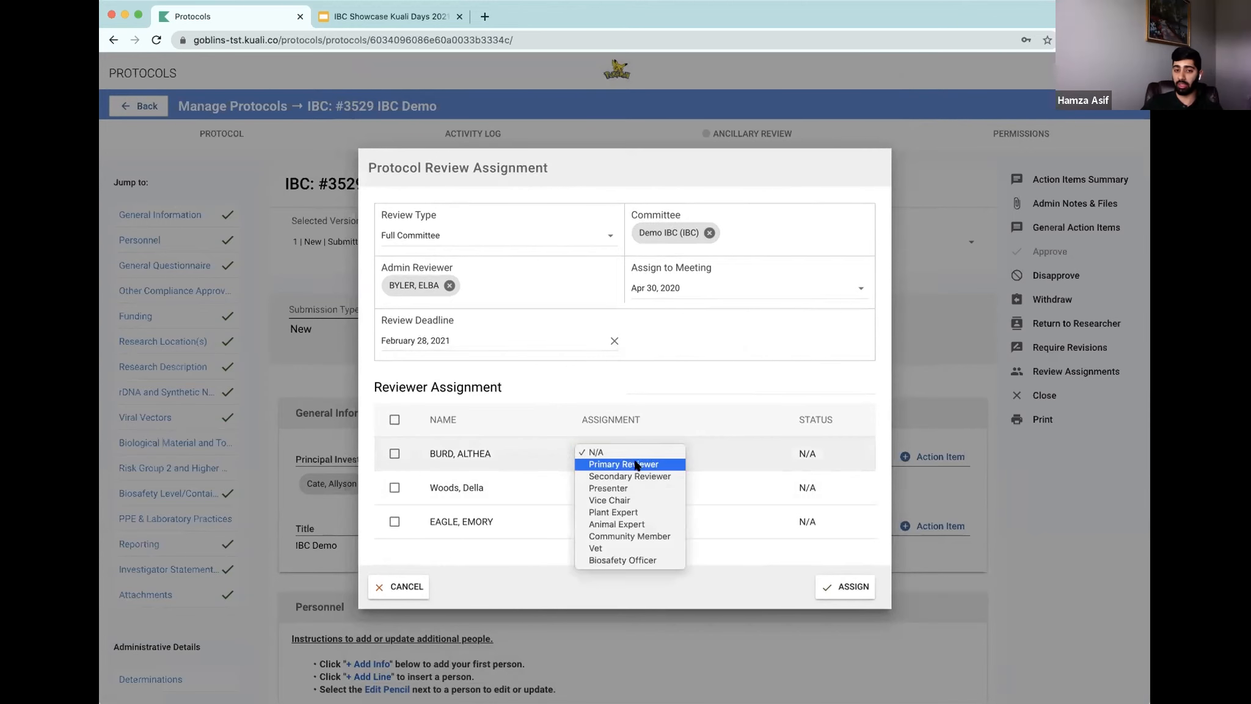
{"action": "left_click", "coordinate": [638, 462]}
{"action": "left_click", "coordinate": [642, 487]}
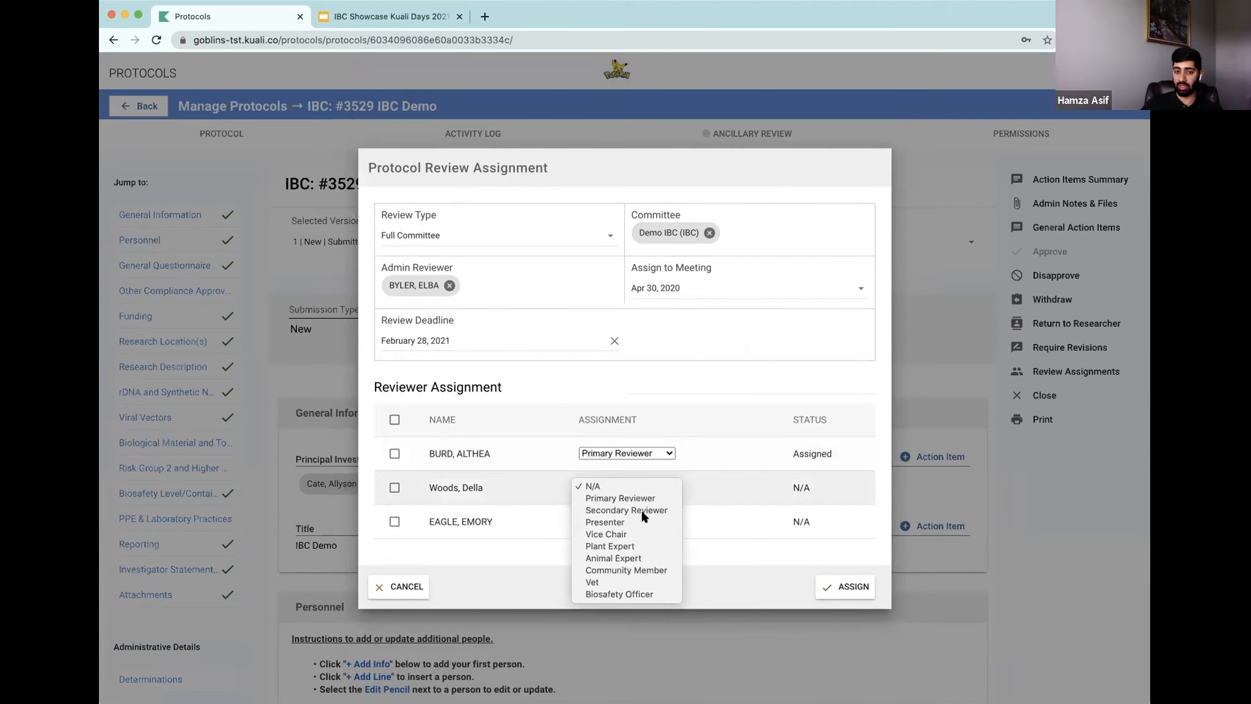
{"action": "left_click", "coordinate": [629, 511]}
{"action": "left_click", "coordinate": [635, 521]}
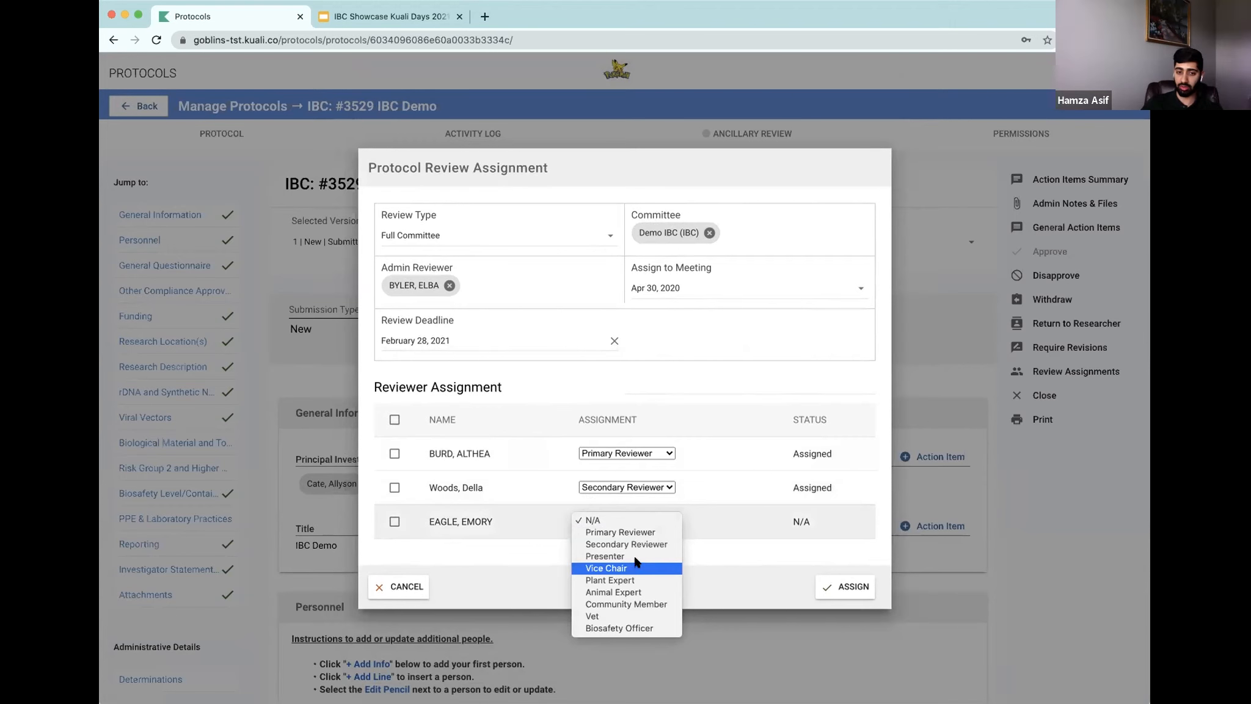
{"action": "left_click", "coordinate": [633, 555]}
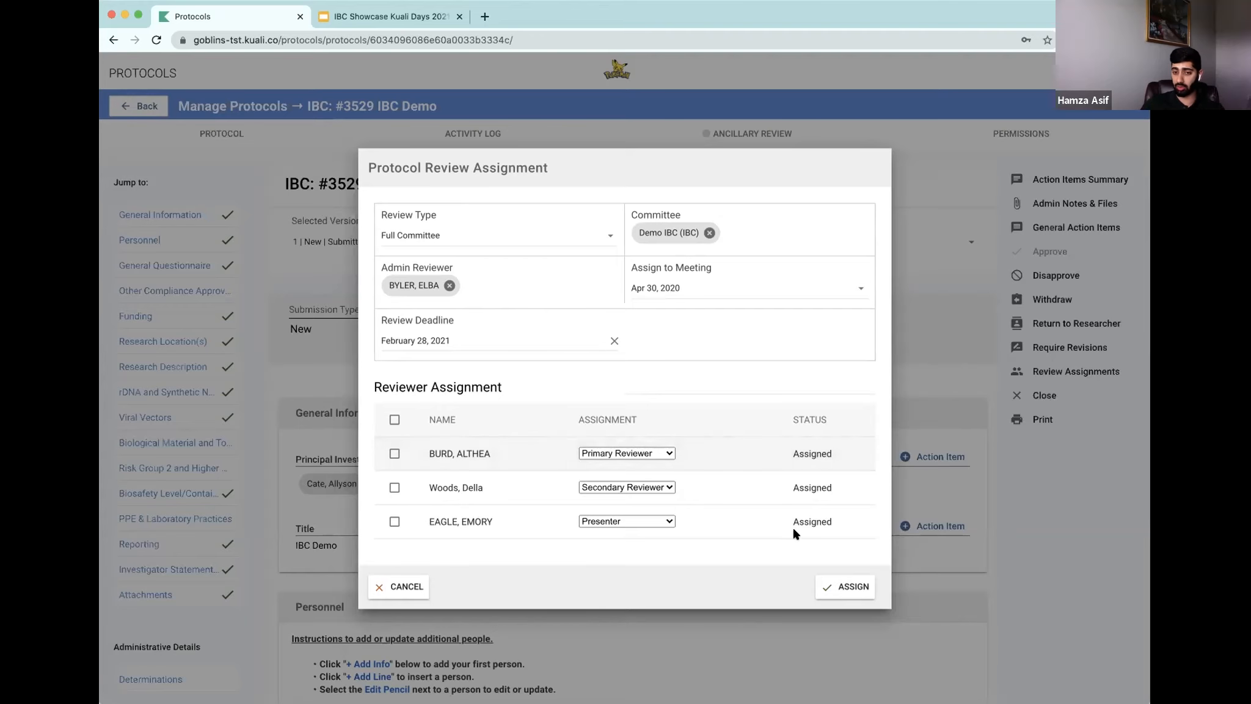
{"action": "left_click", "coordinate": [846, 587]}
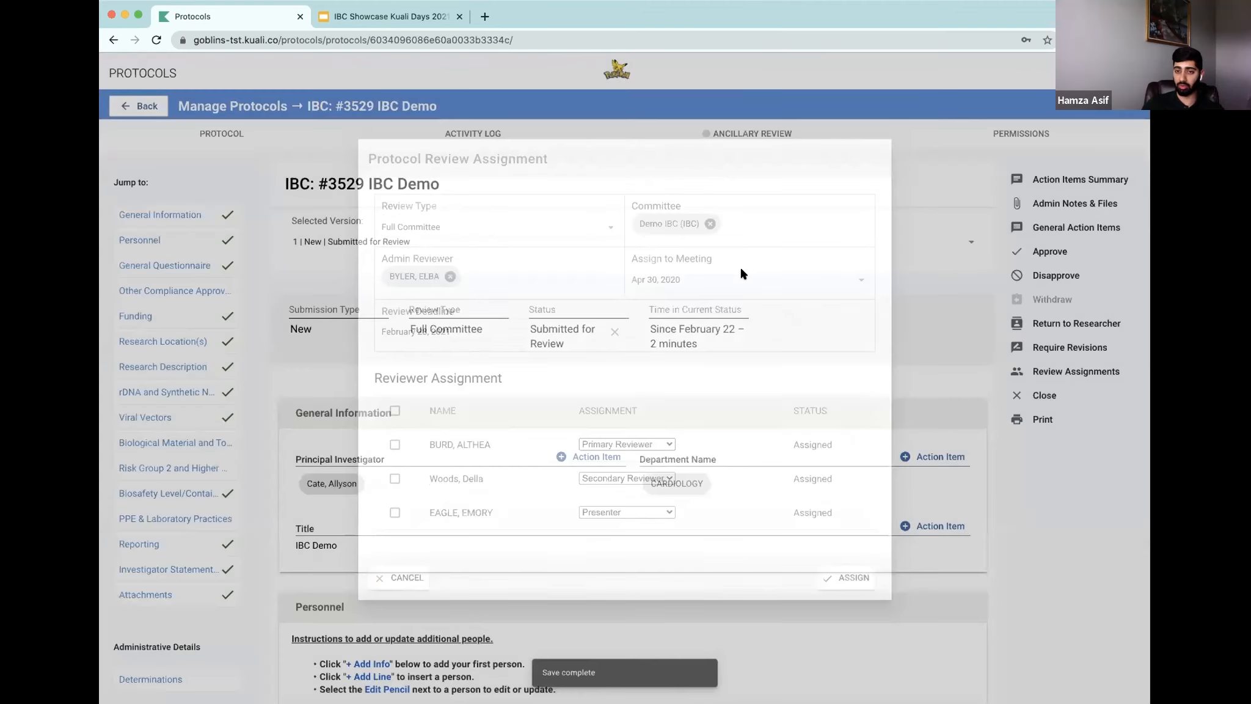
Step: Add a searched user to the protocol's document permissions with Full Access
{"action": "scroll", "coordinate": [859, 412], "scroll_direction": "down", "scroll_amount": 10}
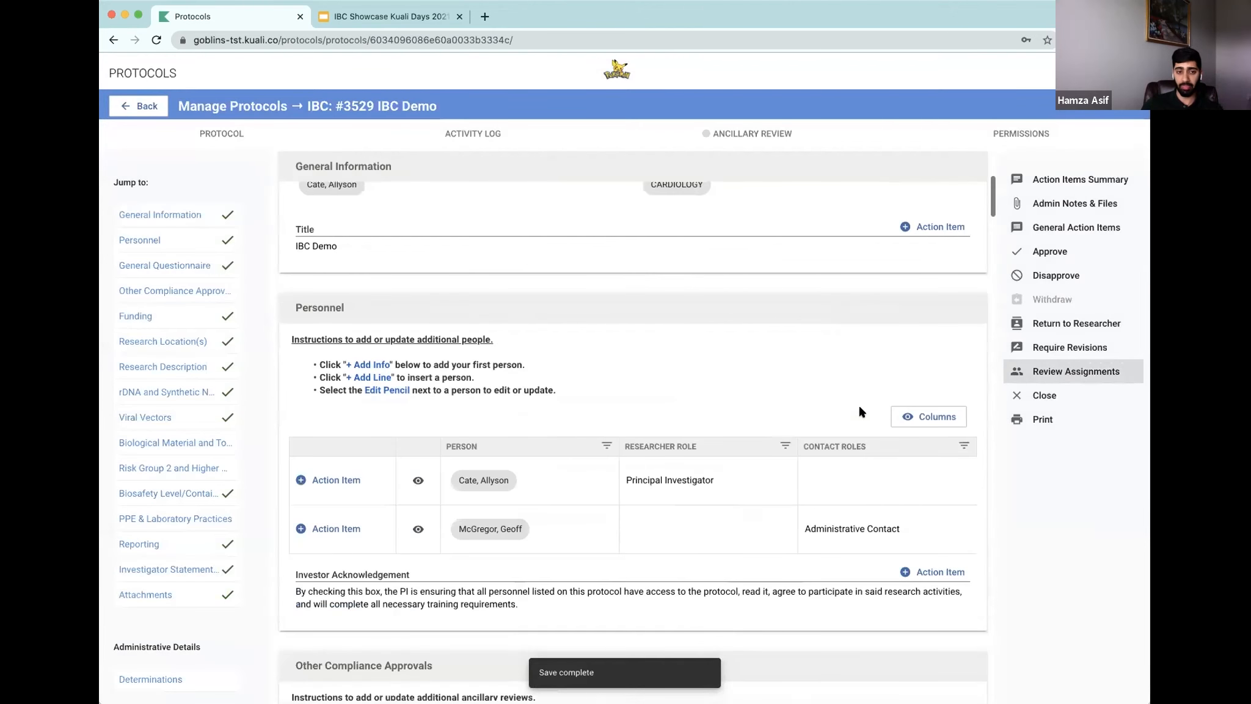
{"action": "scroll", "coordinate": [968, 413], "scroll_direction": "up", "scroll_amount": 10}
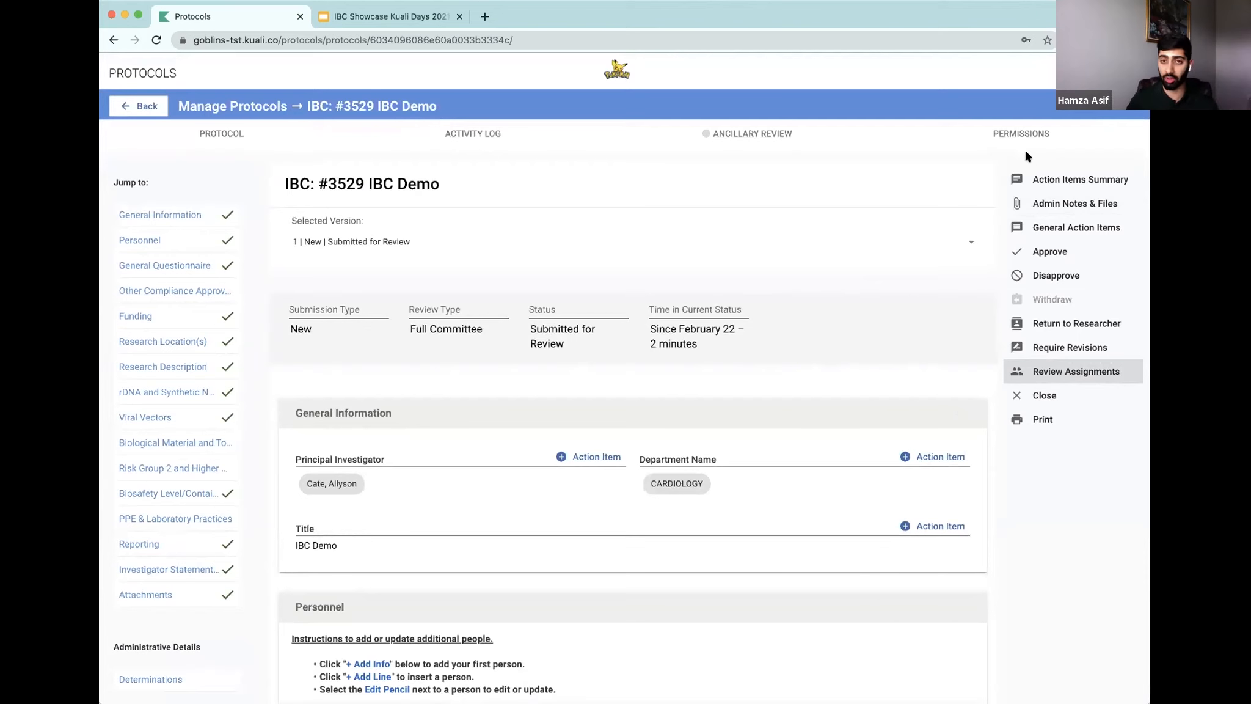
{"action": "left_click", "coordinate": [1014, 135]}
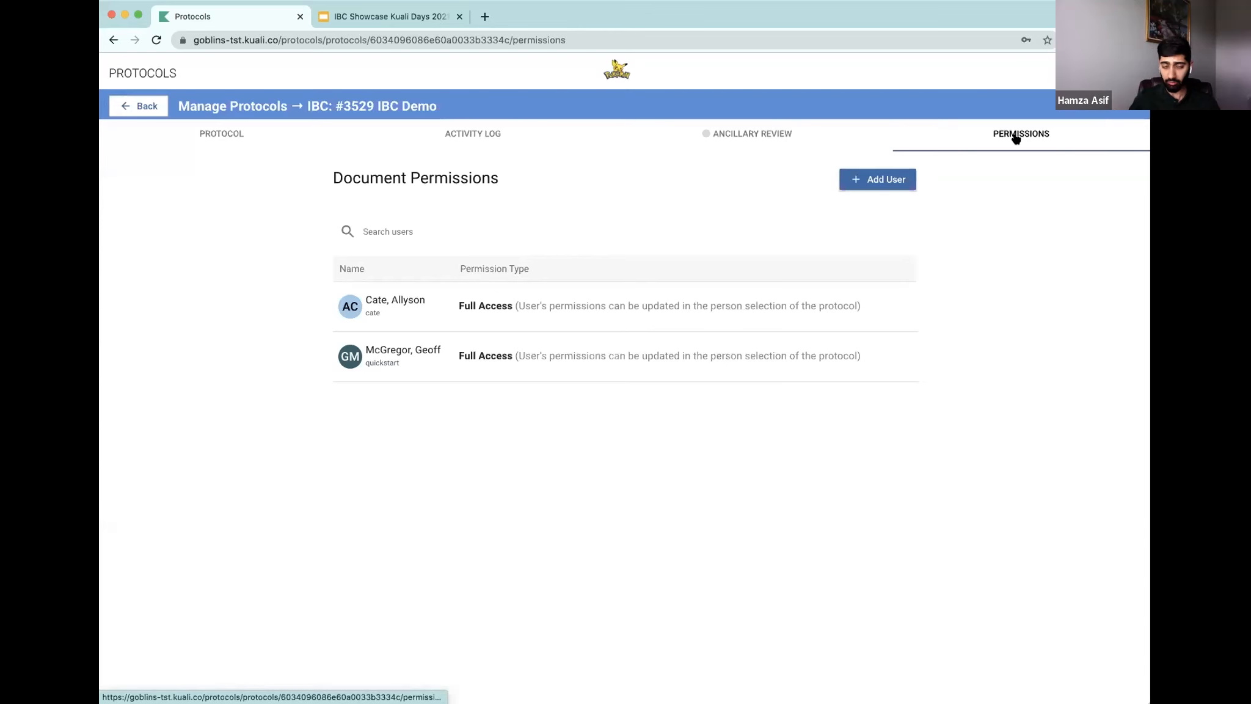
{"action": "left_click", "coordinate": [883, 181]}
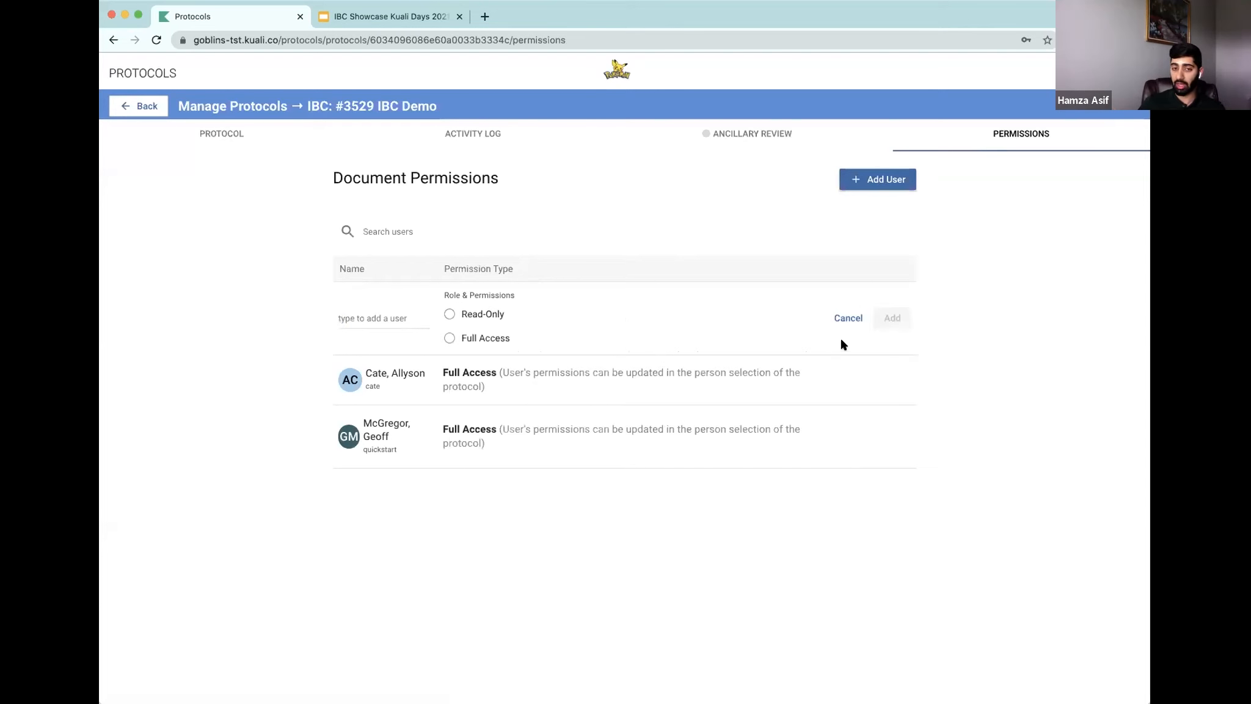
{"action": "left_click", "coordinate": [374, 312]}
{"action": "type", "text": "ral"}
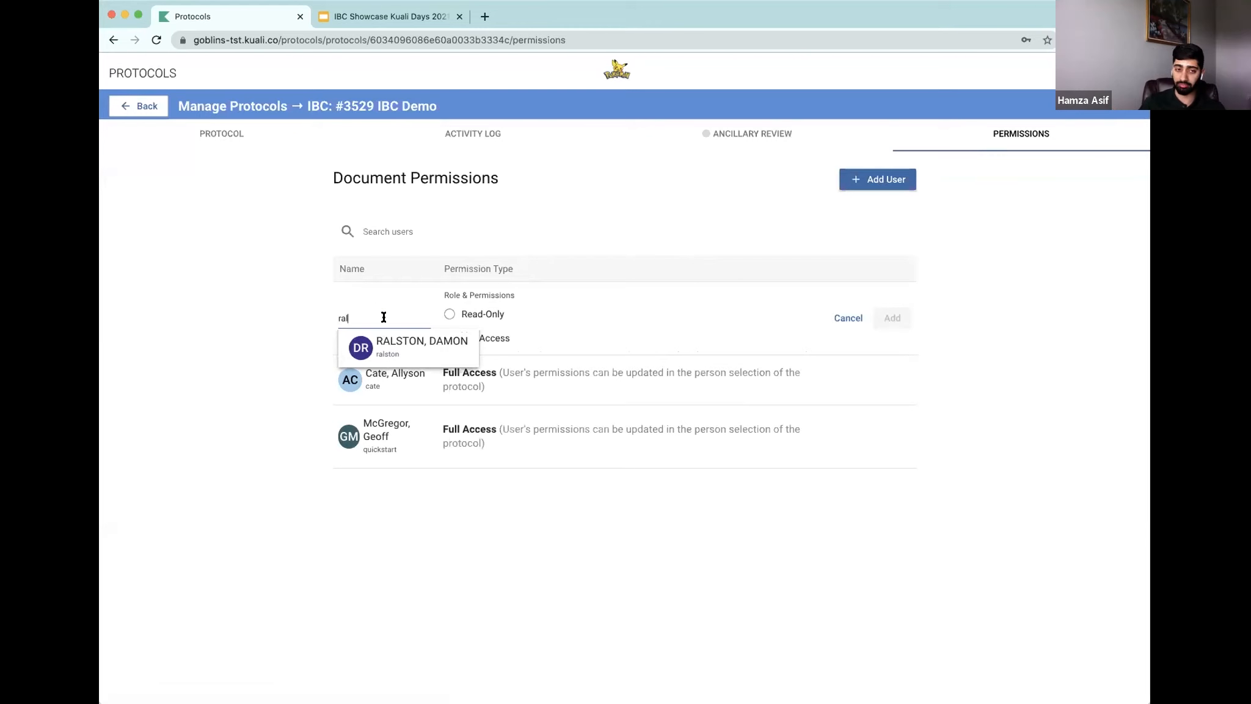
{"action": "left_click", "coordinate": [394, 343]}
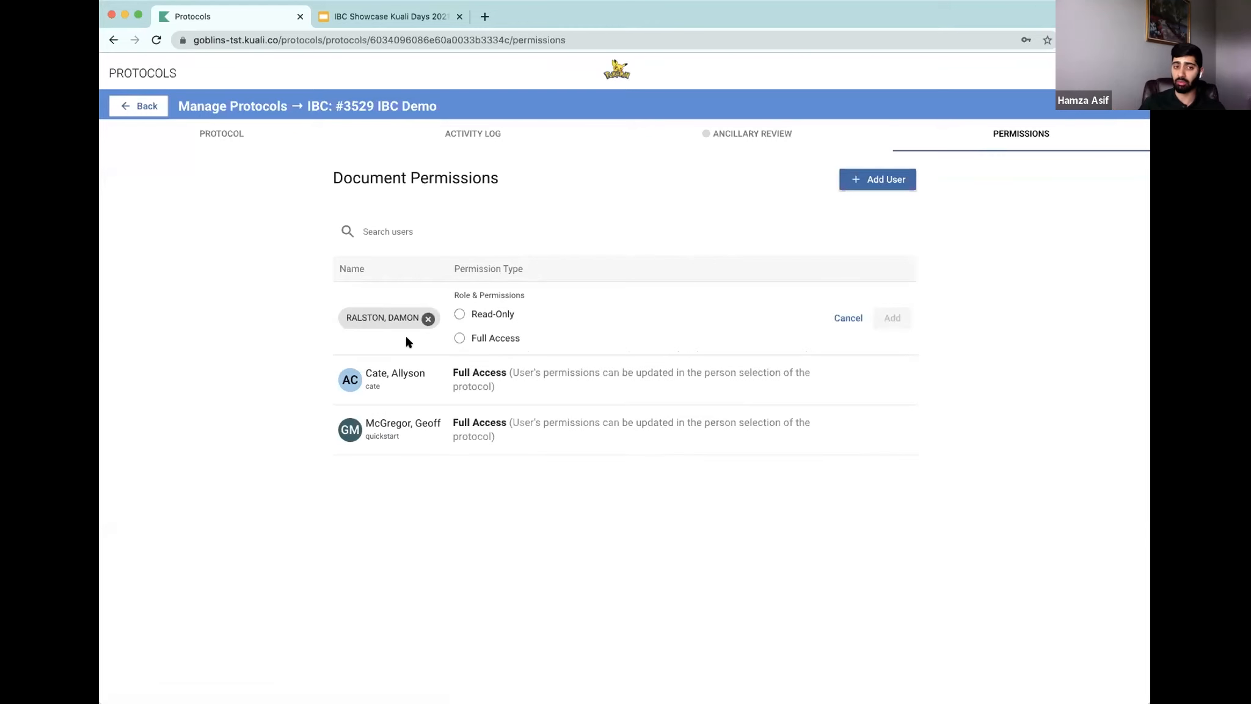
{"action": "left_click", "coordinate": [460, 338]}
{"action": "left_click", "coordinate": [891, 318]}
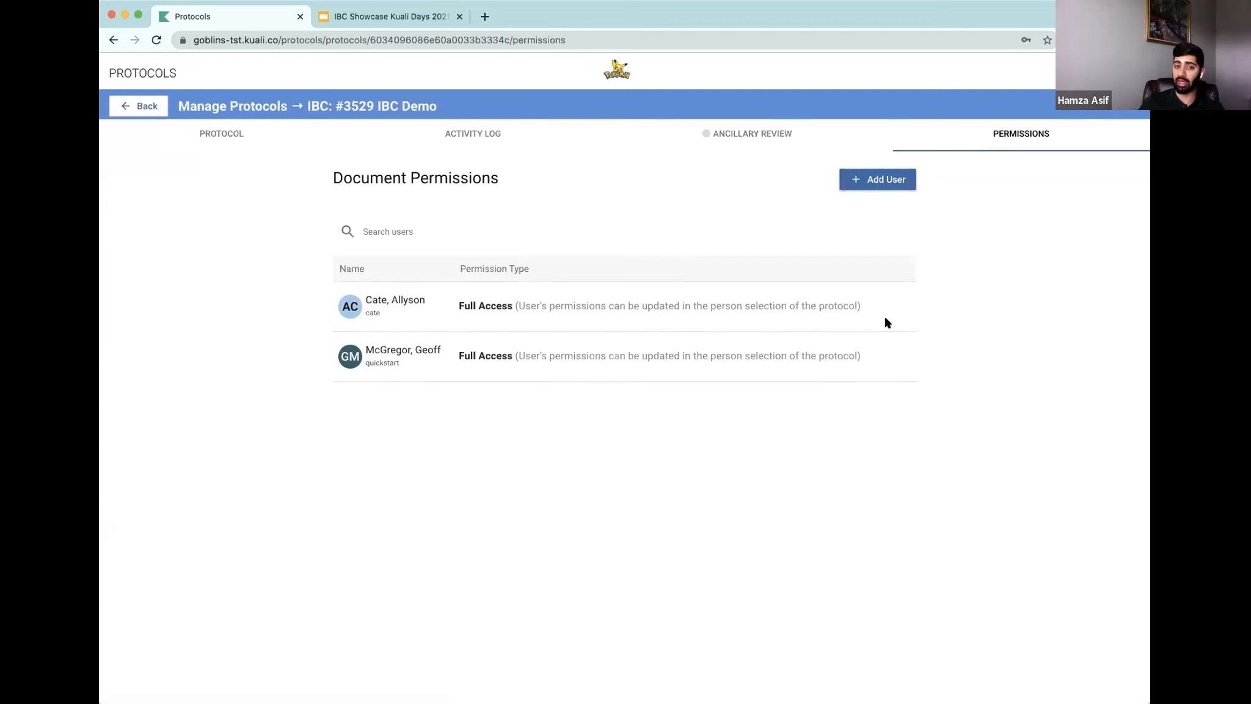
Step: Change the added user's permission to Read-Only and remove that user from the document permissions
{"action": "left_click", "coordinate": [479, 136]}
{"action": "scroll", "coordinate": [489, 408], "scroll_direction": "down", "scroll_amount": 2}
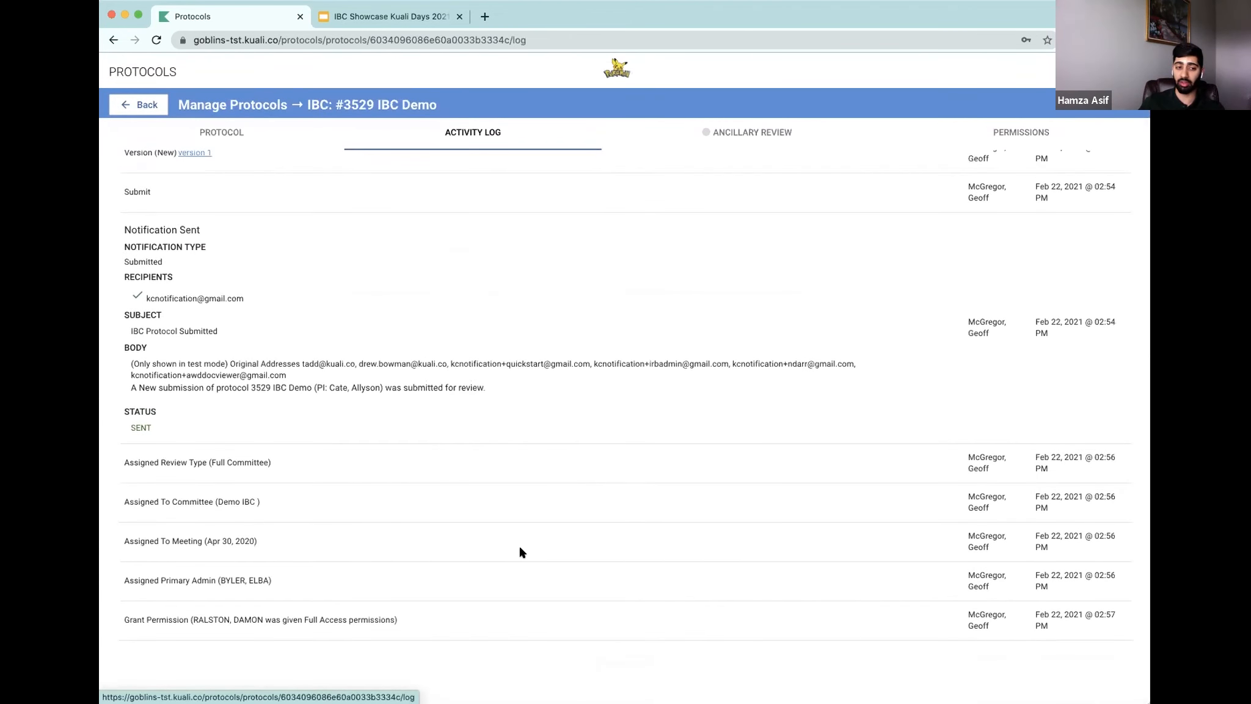
{"action": "left_click", "coordinate": [985, 139]}
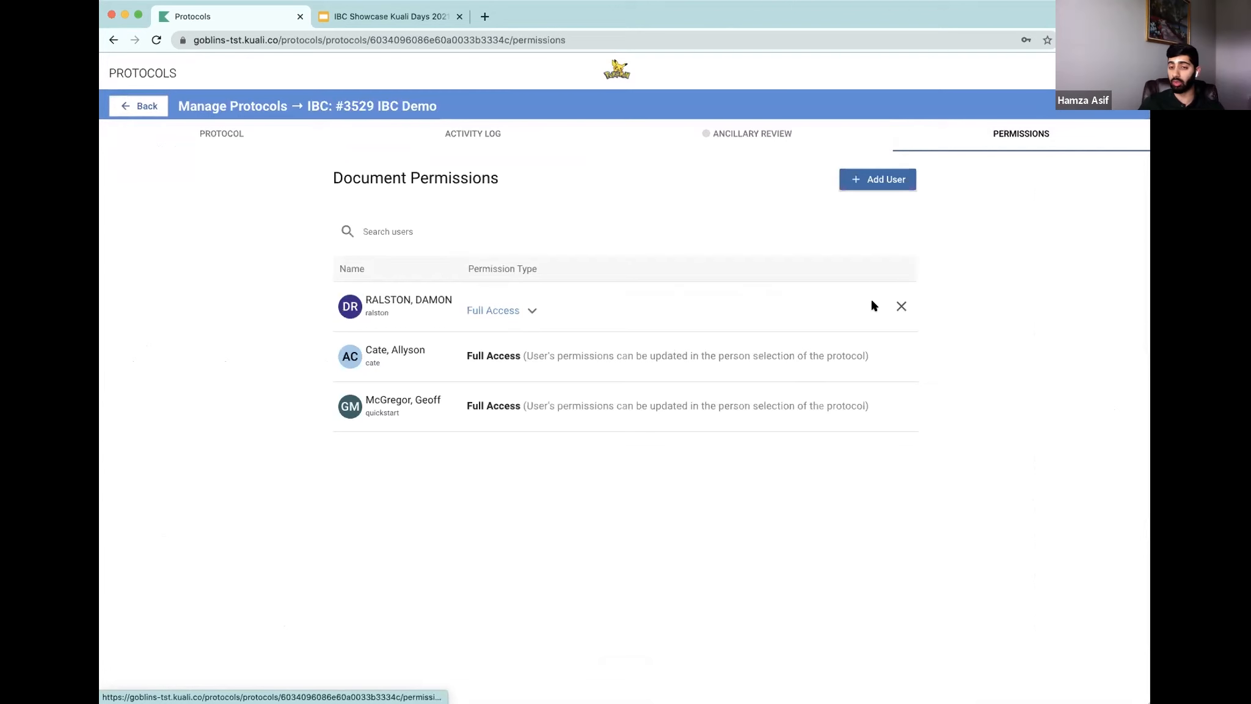
{"action": "left_click", "coordinate": [532, 310]}
{"action": "left_click", "coordinate": [518, 341]}
{"action": "left_click", "coordinate": [901, 305]}
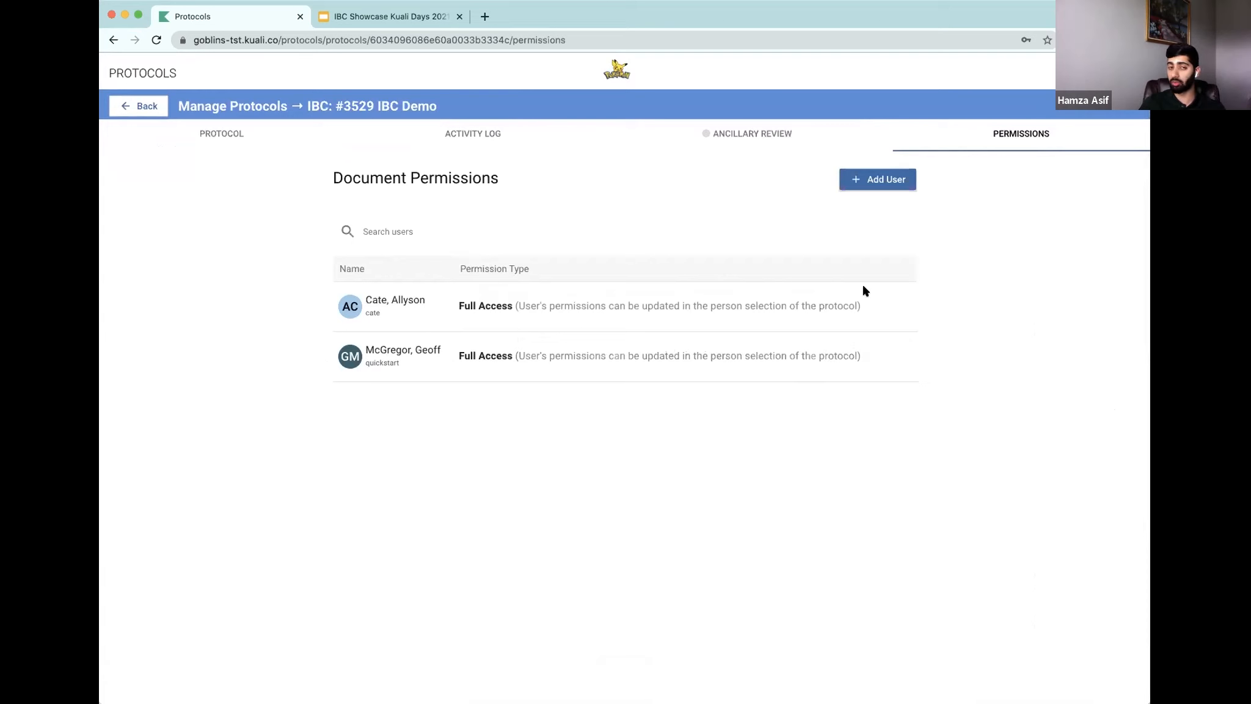
Step: Review the activity log entries for the permission changes
{"action": "left_click", "coordinate": [488, 141]}
{"action": "scroll", "coordinate": [396, 367], "scroll_direction": "down", "scroll_amount": 4}
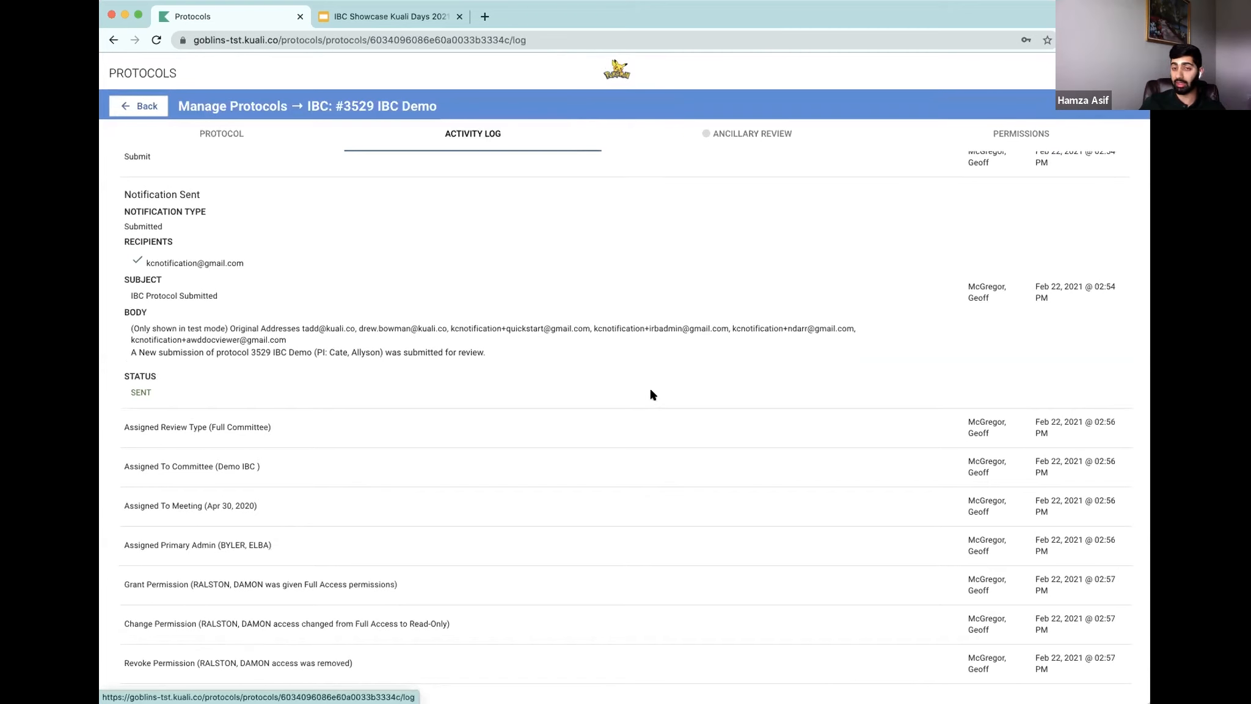
{"action": "left_click", "coordinate": [1018, 135]}
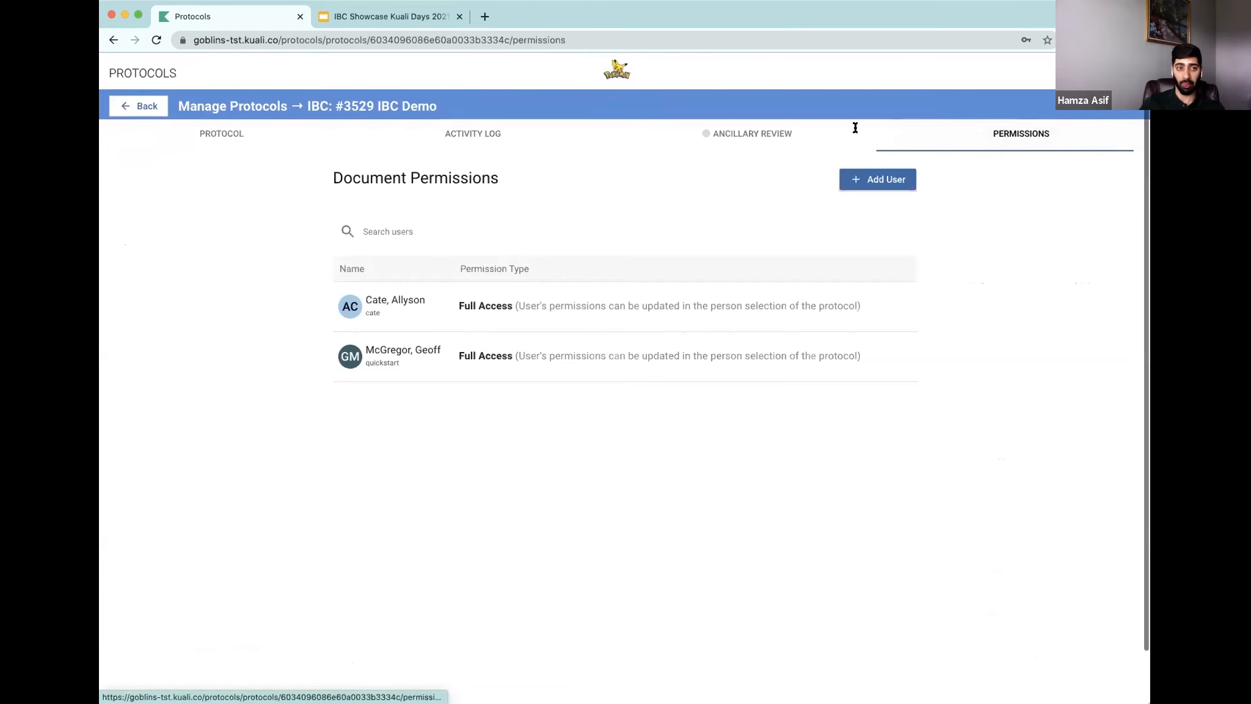
Step: Return to the protocols list and reopen the IBC Demo protocol
{"action": "left_click", "coordinate": [126, 106]}
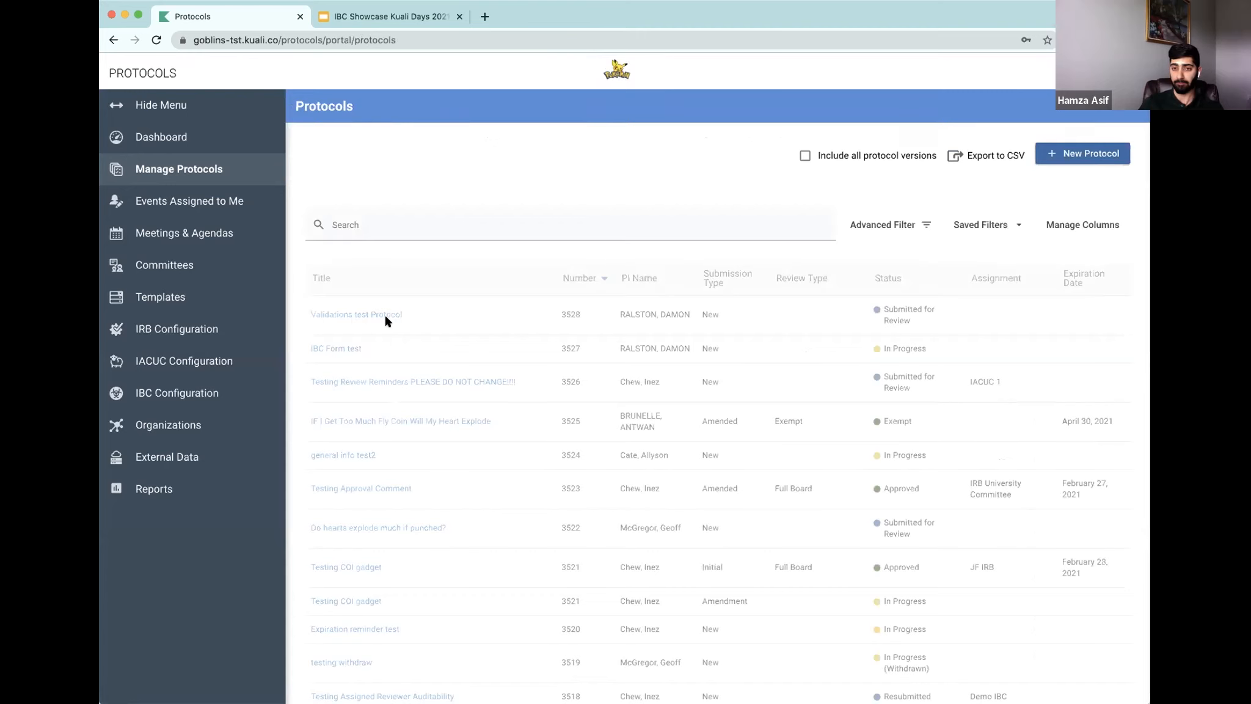
{"action": "left_click", "coordinate": [332, 315]}
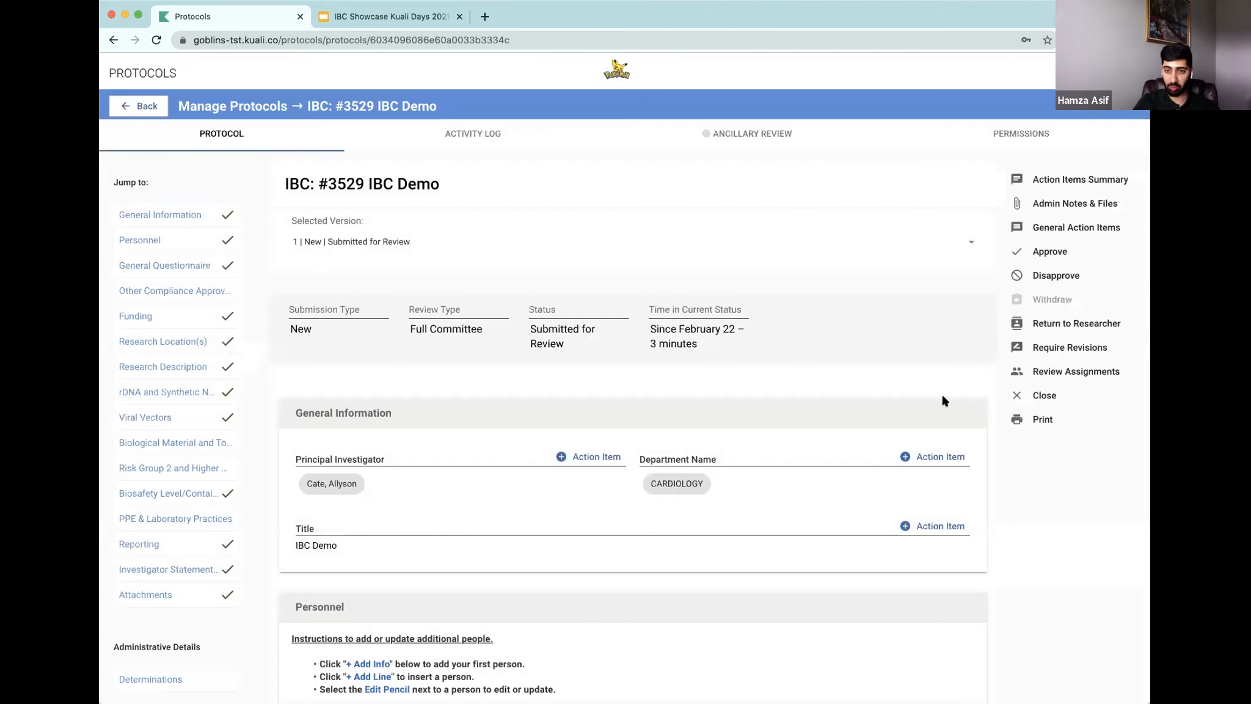
{"action": "scroll", "coordinate": [941, 406], "scroll_direction": "down", "scroll_amount": 10}
{"action": "scroll", "coordinate": [940, 409], "scroll_direction": "down", "scroll_amount": 10}
{"action": "scroll", "coordinate": [939, 409], "scroll_direction": "up", "scroll_amount": 20}
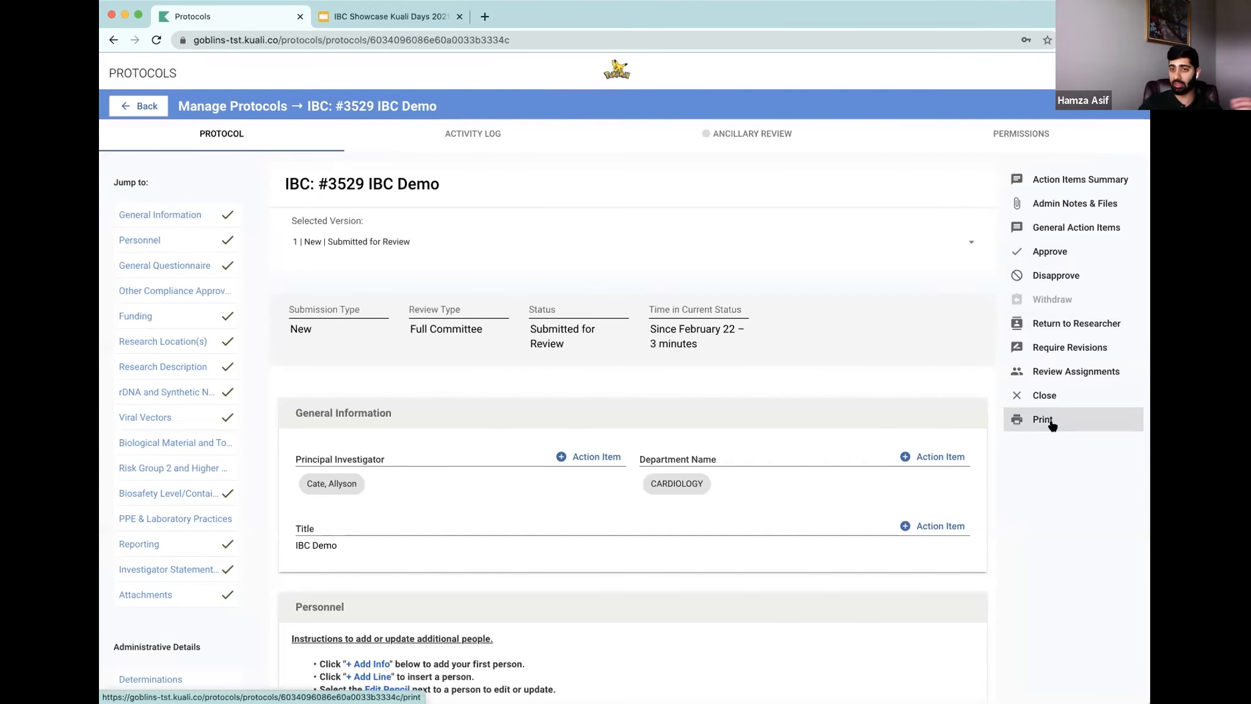
Step: Start approving the protocol and set the continuing review date to February 22, 2022
{"action": "left_click", "coordinate": [1044, 256]}
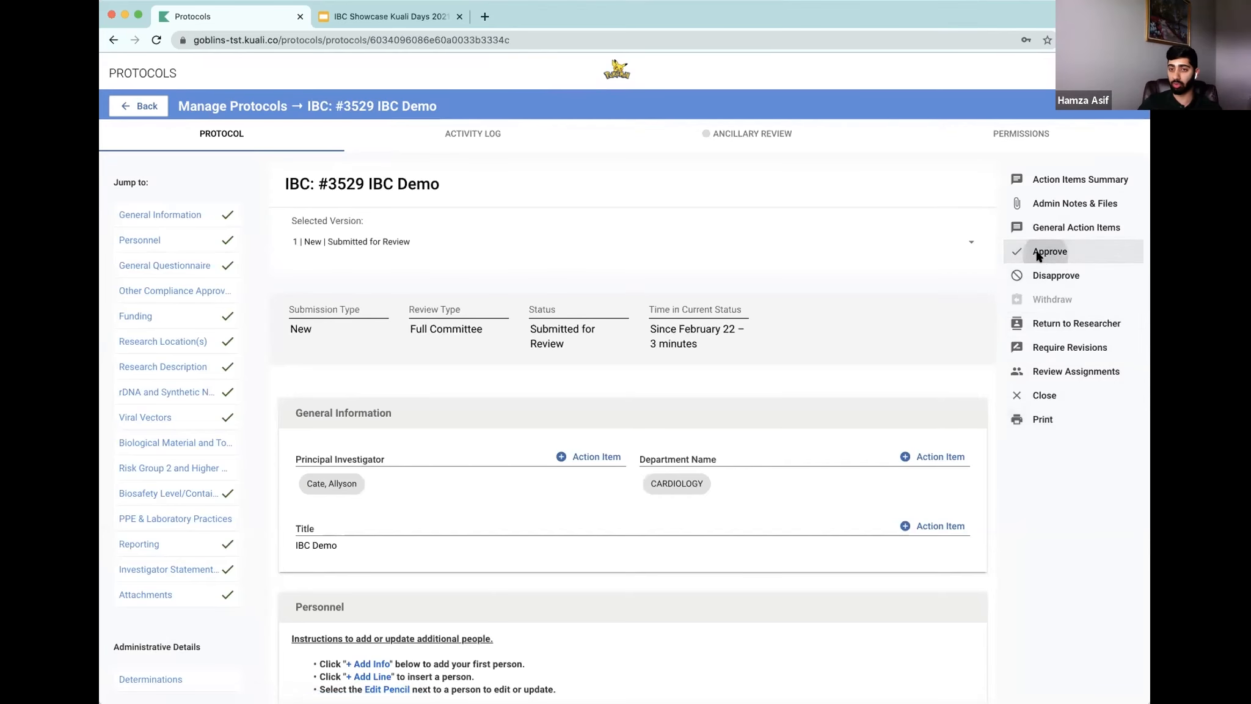
{"action": "left_click", "coordinate": [608, 278]}
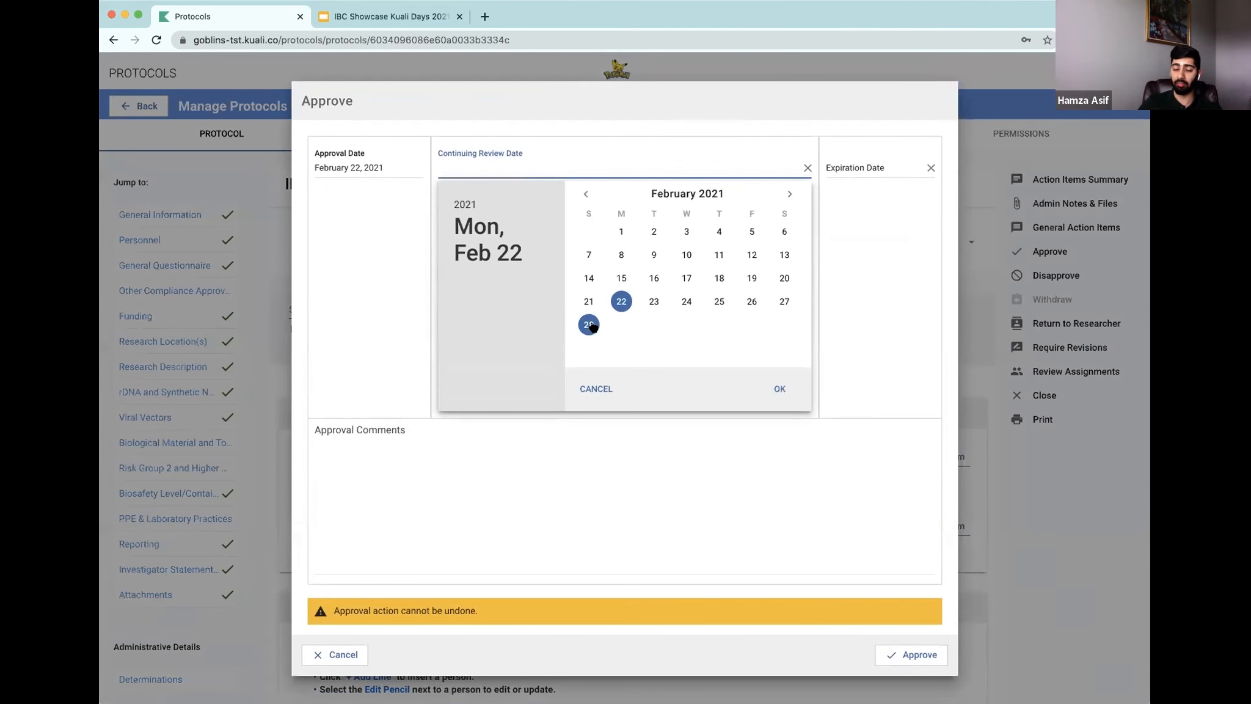
{"action": "left_click", "coordinate": [464, 205]}
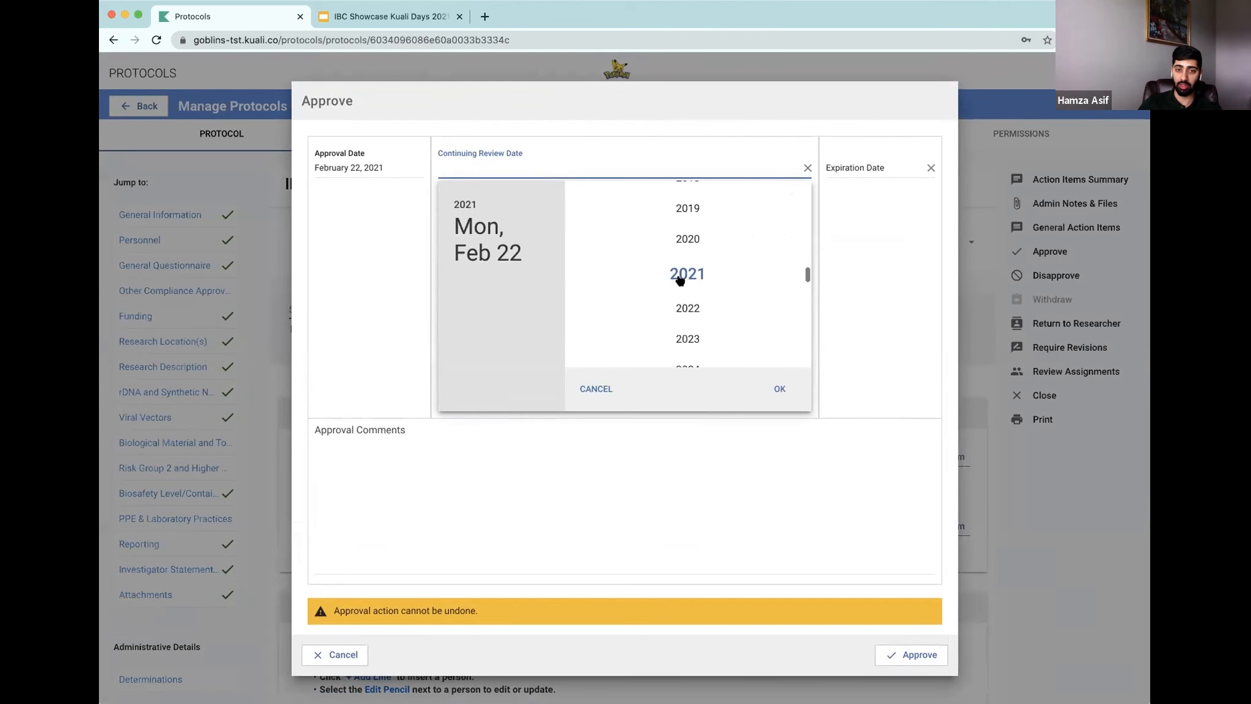
{"action": "left_click", "coordinate": [687, 309]}
{"action": "left_click", "coordinate": [771, 386]}
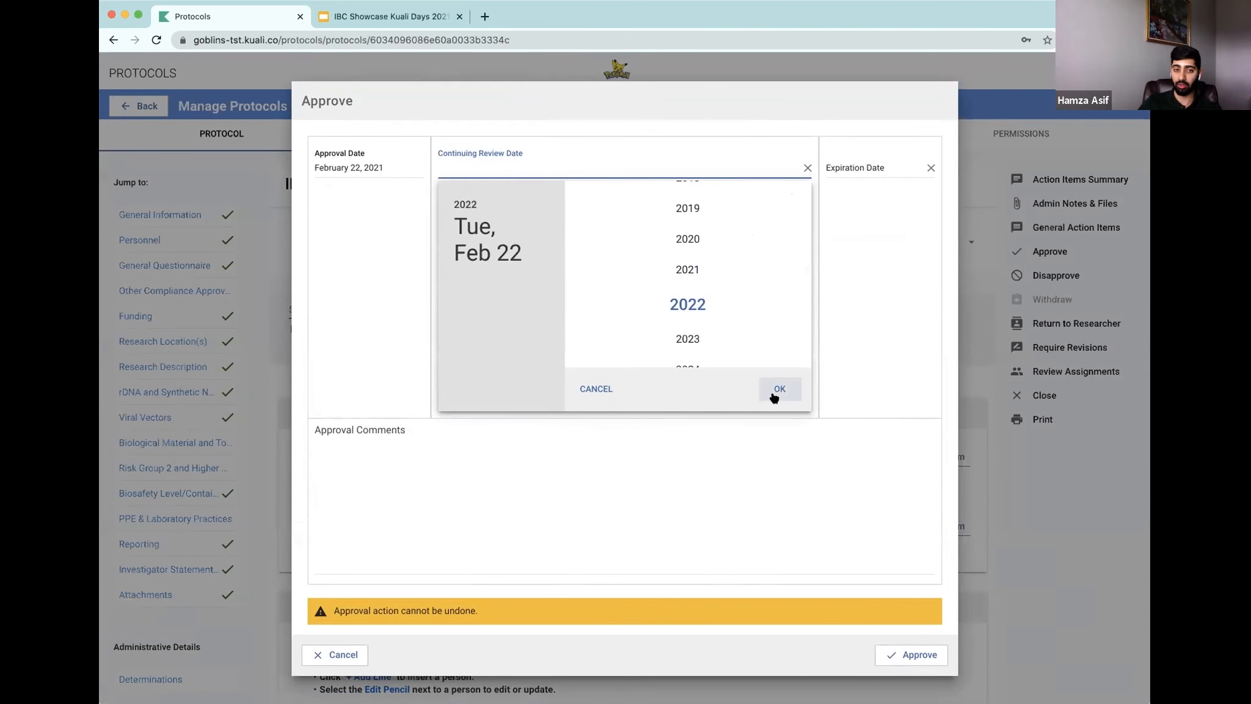
Step: Set the approval's expiration date to February 22, 2024
{"action": "left_click", "coordinate": [855, 280]}
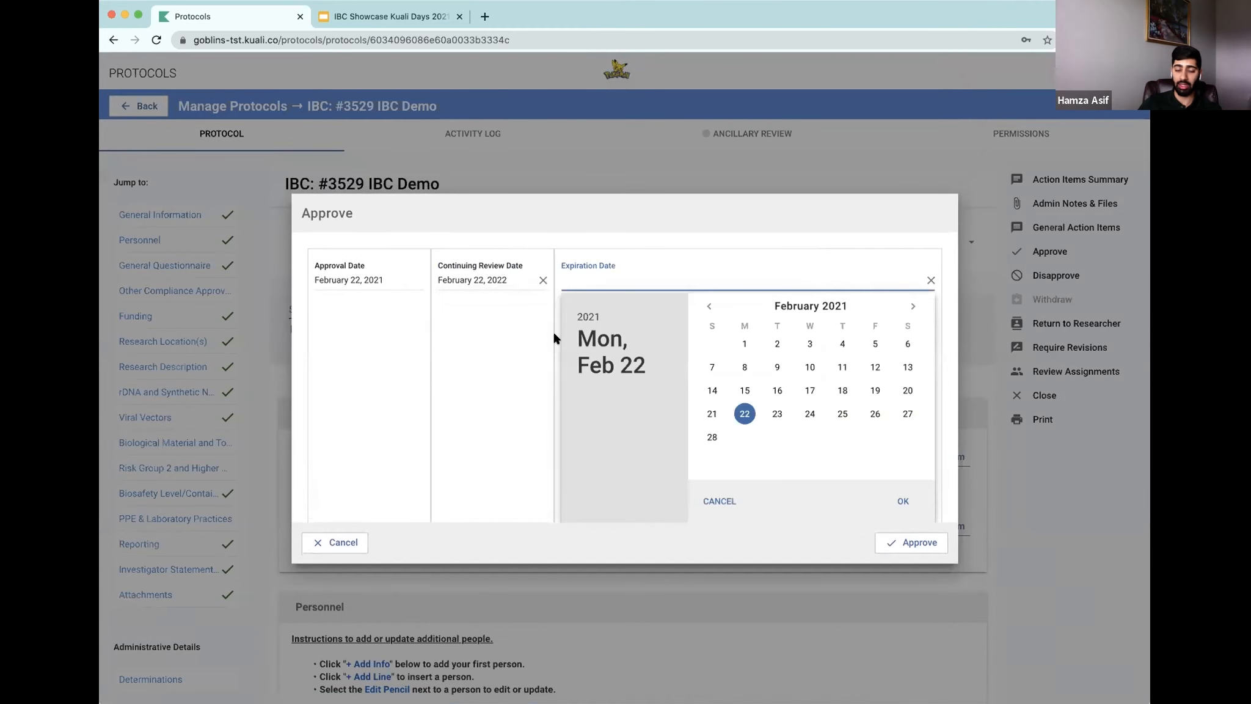
{"action": "left_click", "coordinate": [592, 314]}
{"action": "scroll", "coordinate": [812, 446], "scroll_direction": "down", "scroll_amount": 1}
{"action": "left_click", "coordinate": [812, 441]}
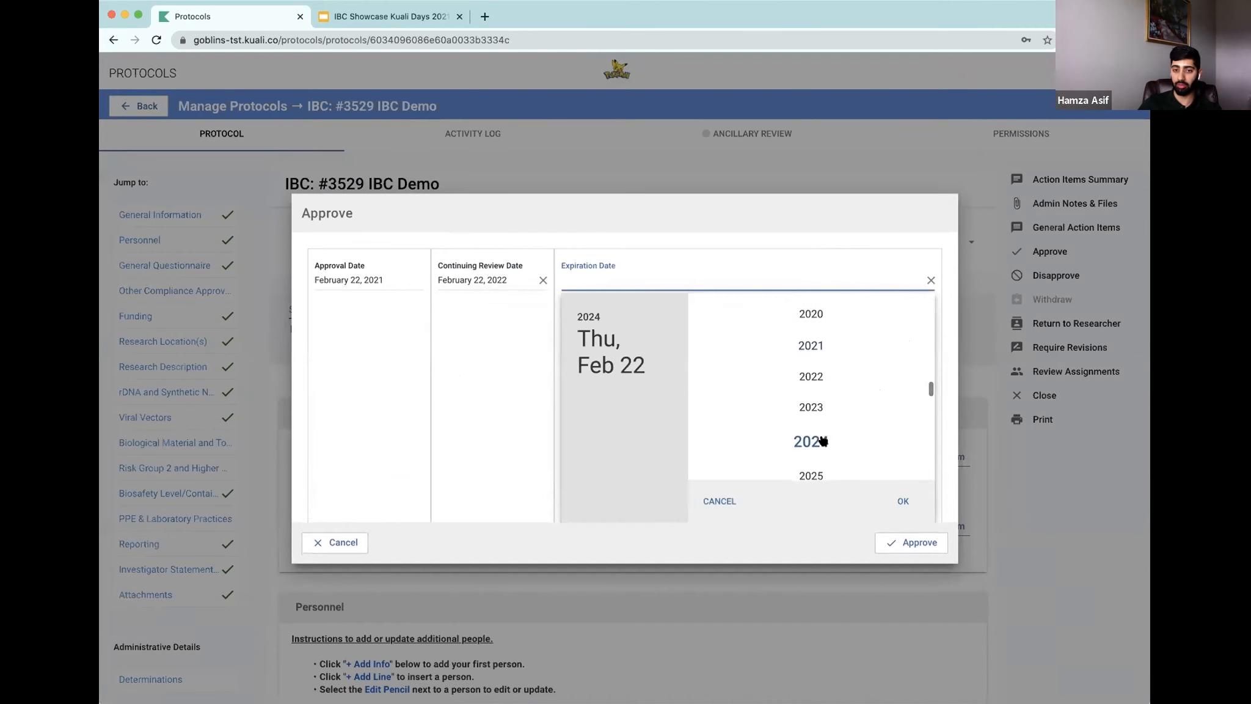
{"action": "left_click", "coordinate": [902, 502]}
Step: Enter the approval comment "looks great to us" and approve the protocol
{"action": "left_click", "coordinate": [572, 351]}
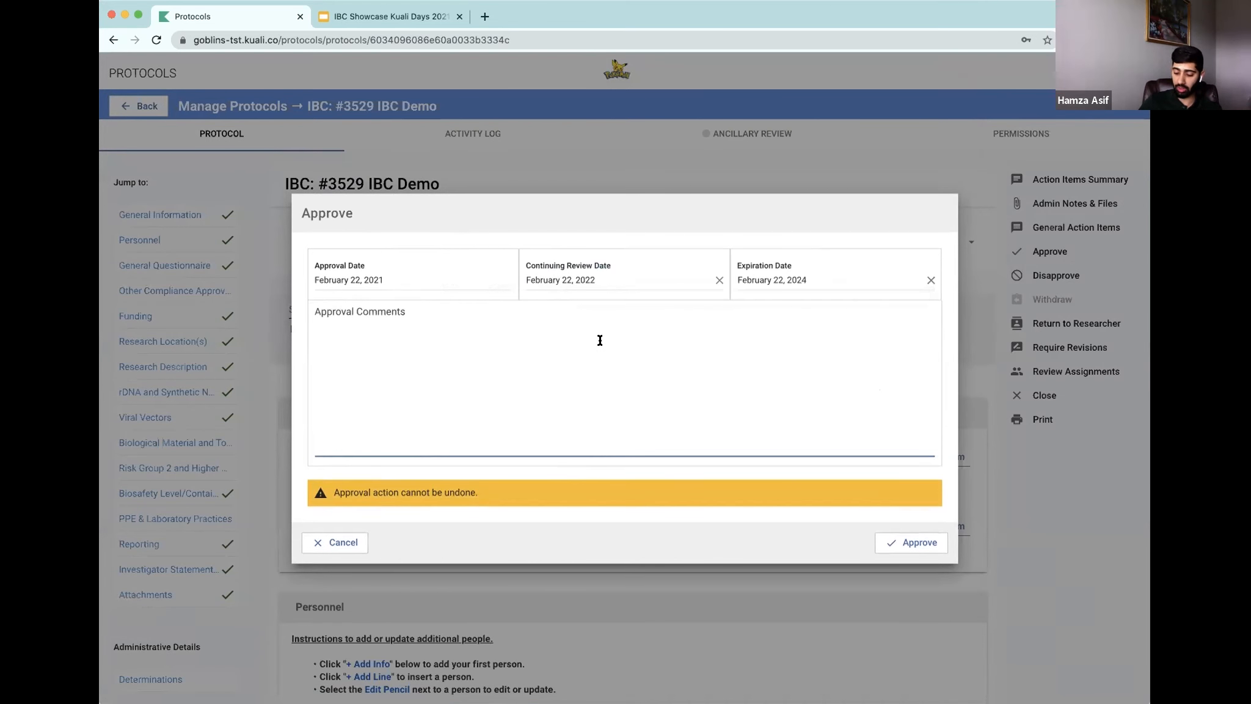
{"action": "type", "text": "looks great to us"}
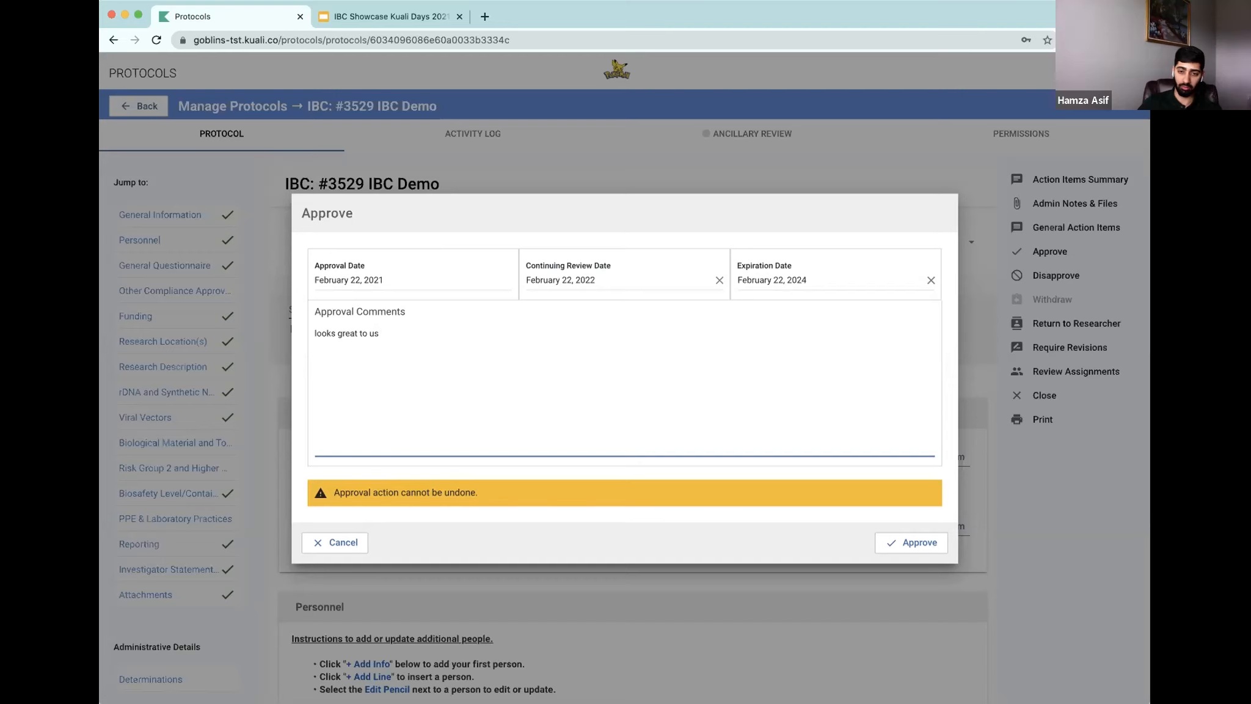
{"action": "left_click", "coordinate": [902, 546]}
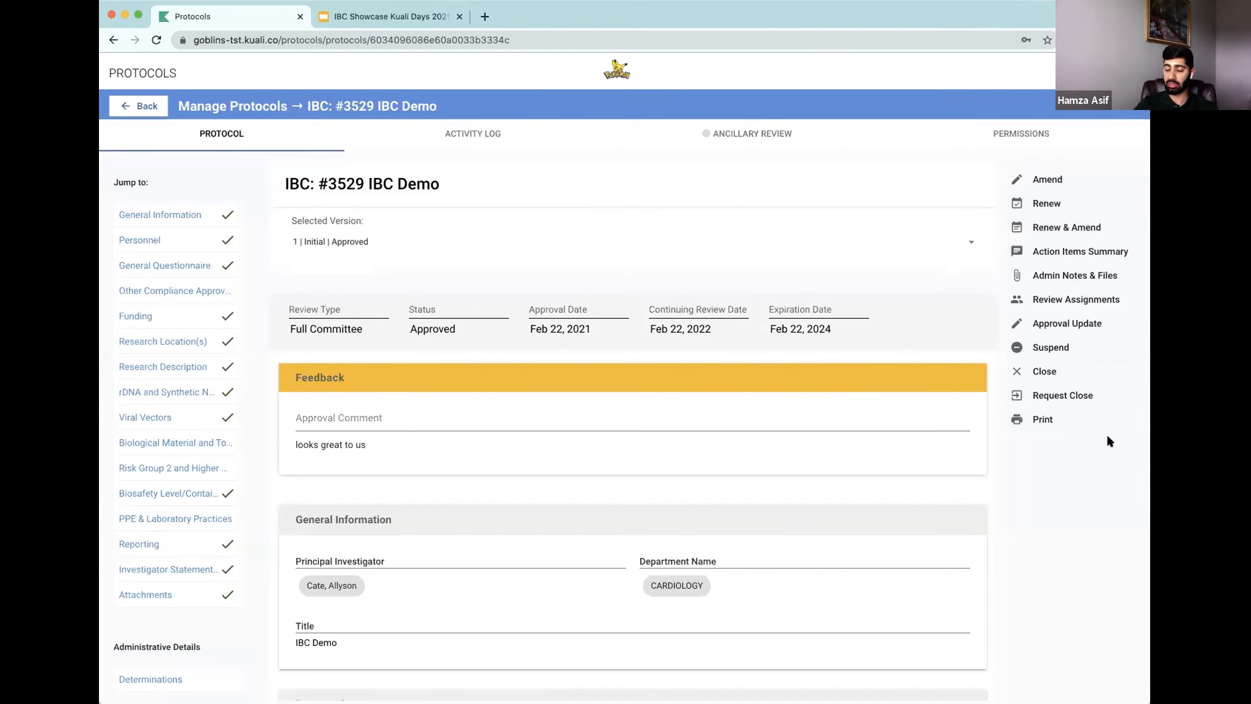
Step: Open an approval update and change the continuing review date to February 20, 2022
{"action": "left_click", "coordinate": [1071, 328]}
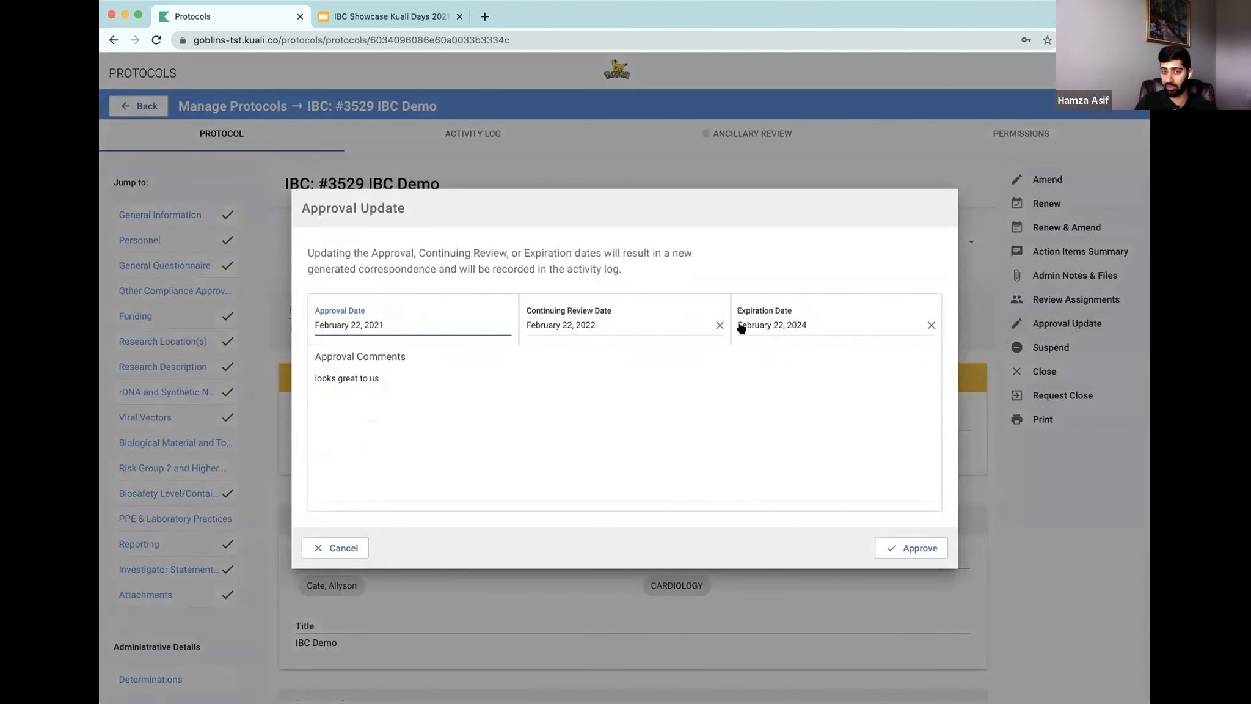
{"action": "left_click", "coordinate": [629, 321]}
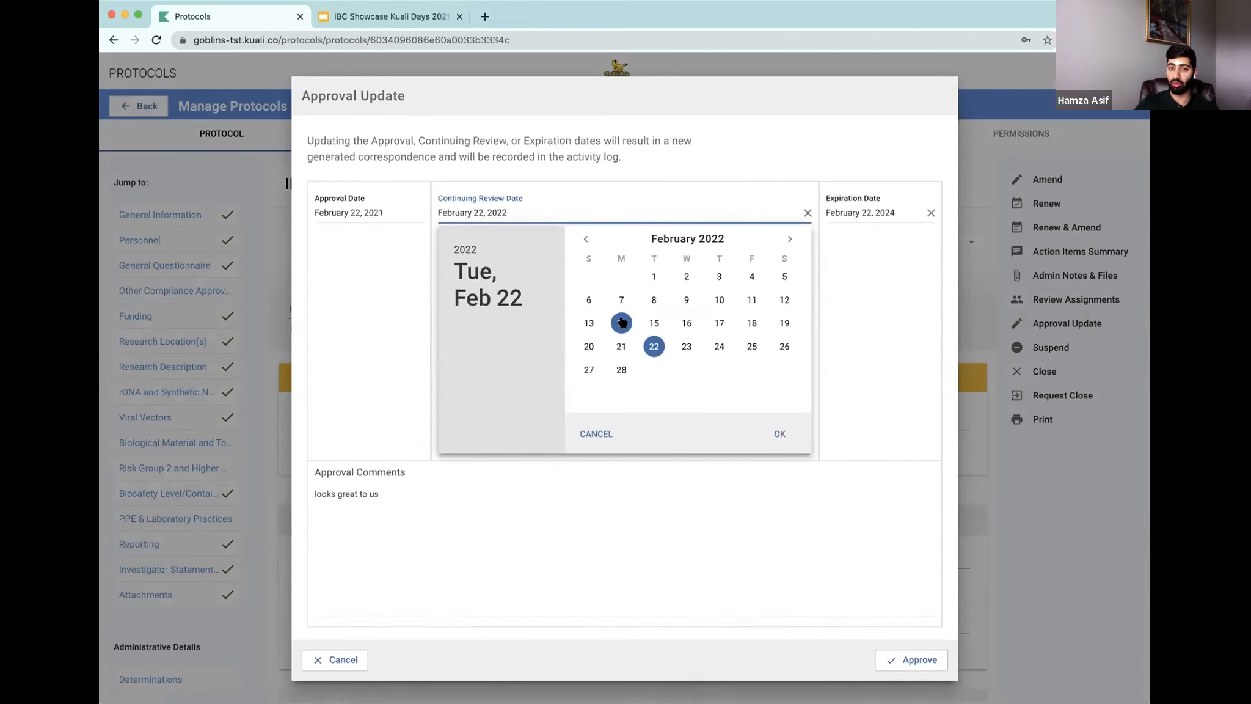
{"action": "left_click", "coordinate": [588, 347]}
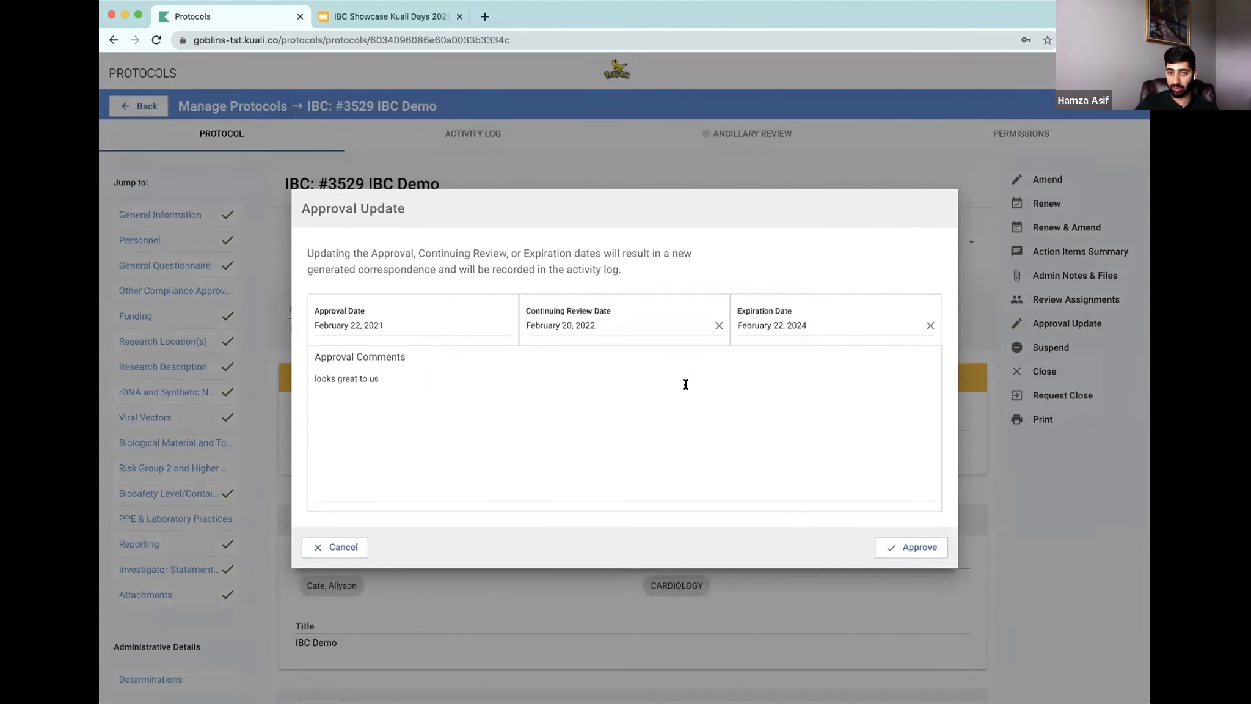
Step: Replace the approval comment with "Thanks for your submission" and save the approval update
{"action": "left_click", "coordinate": [569, 394]}
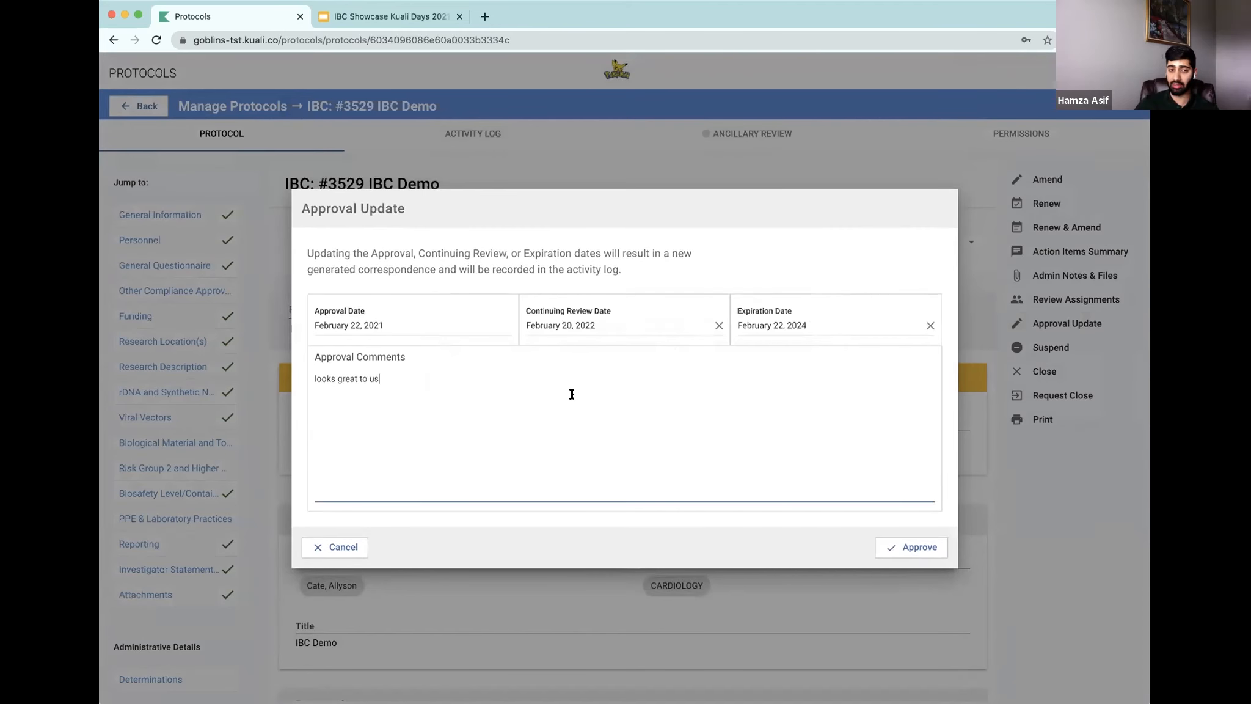
{"action": "triple_click", "coordinate": [315, 380]}
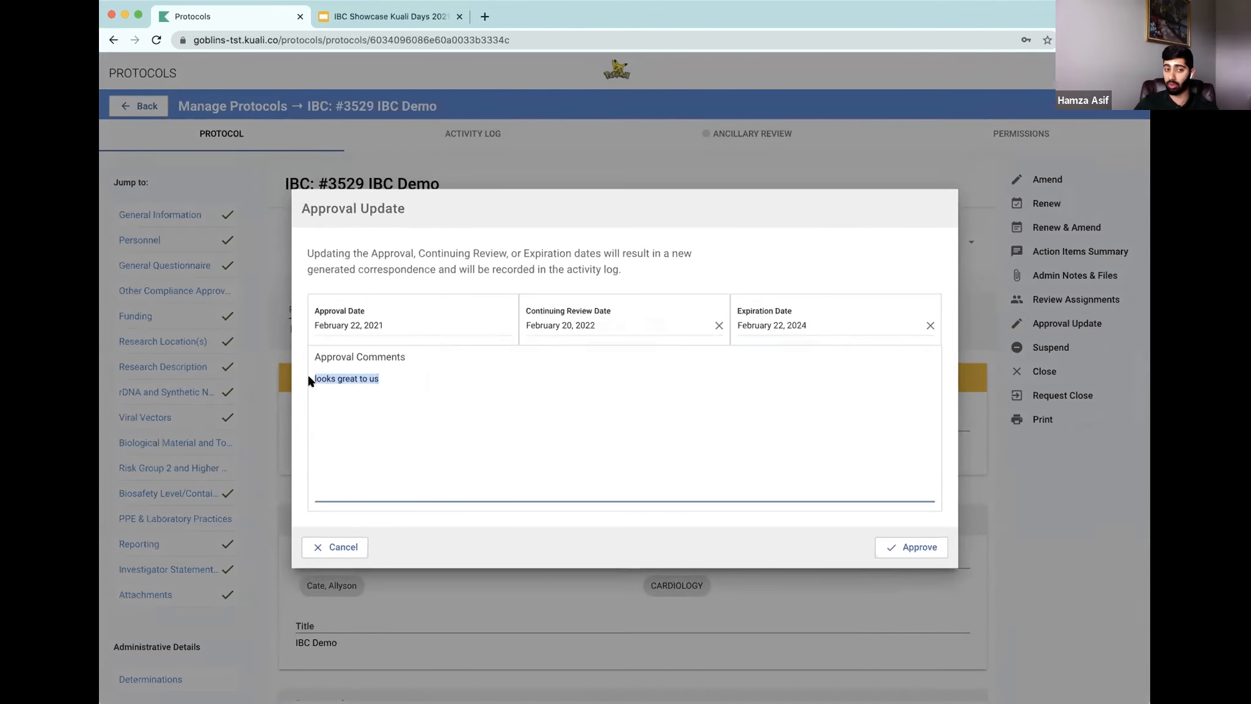
{"action": "type", "text": "THank"}
{"action": "key", "text": "BackSpace"}
{"action": "key", "text": "BackSpace"}
{"action": "key", "text": "BackSpace"}
{"action": "type", "text": "hanks for your submission"}
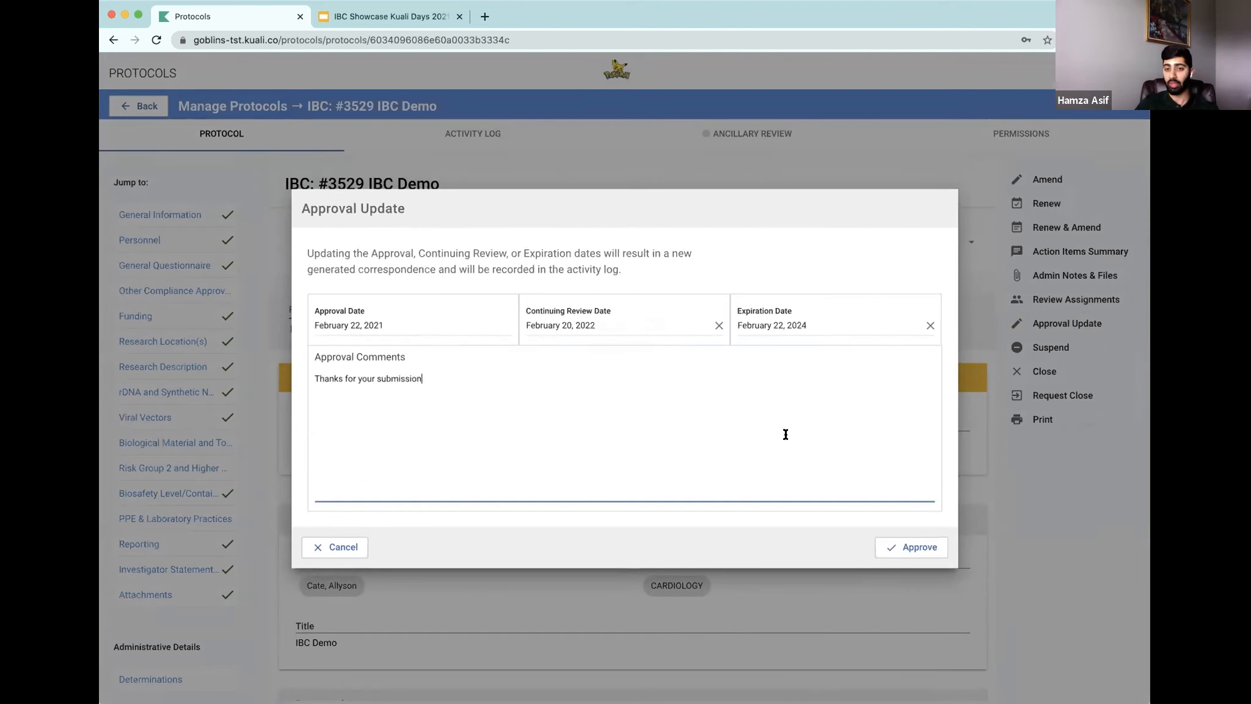
{"action": "left_click", "coordinate": [891, 549]}
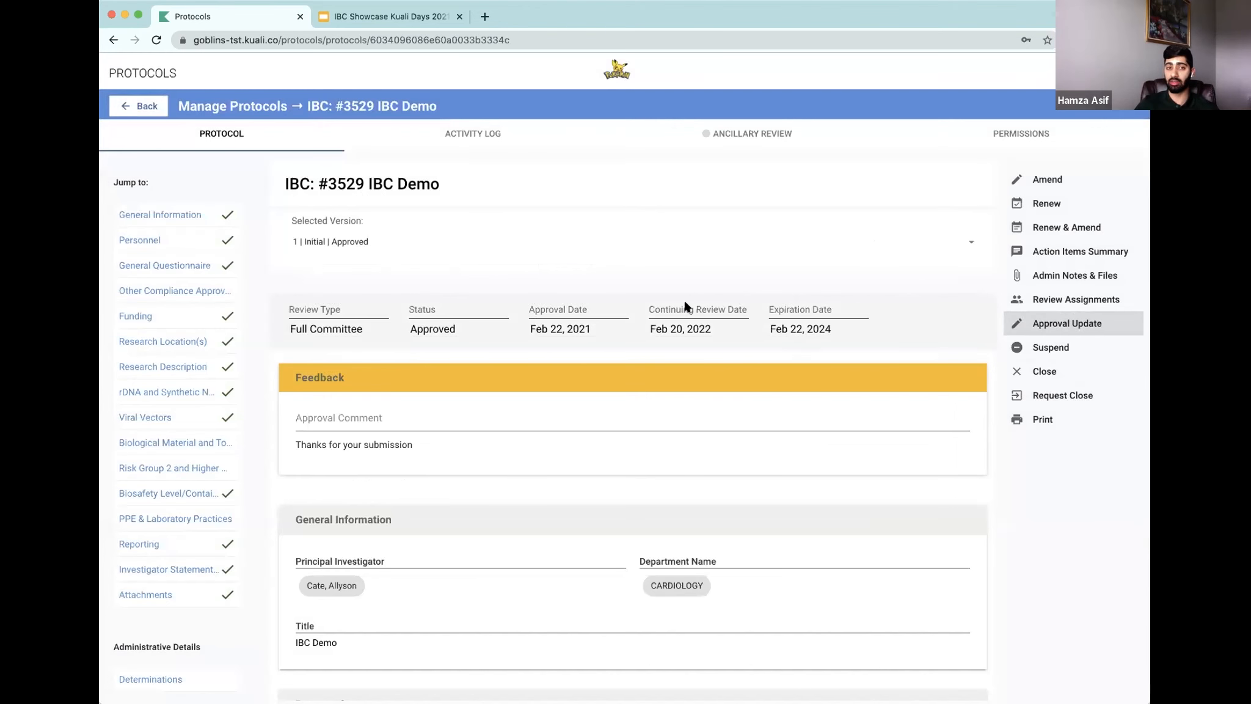
Step: Review the activity log entries for the approval and approval update
{"action": "left_click", "coordinate": [481, 139]}
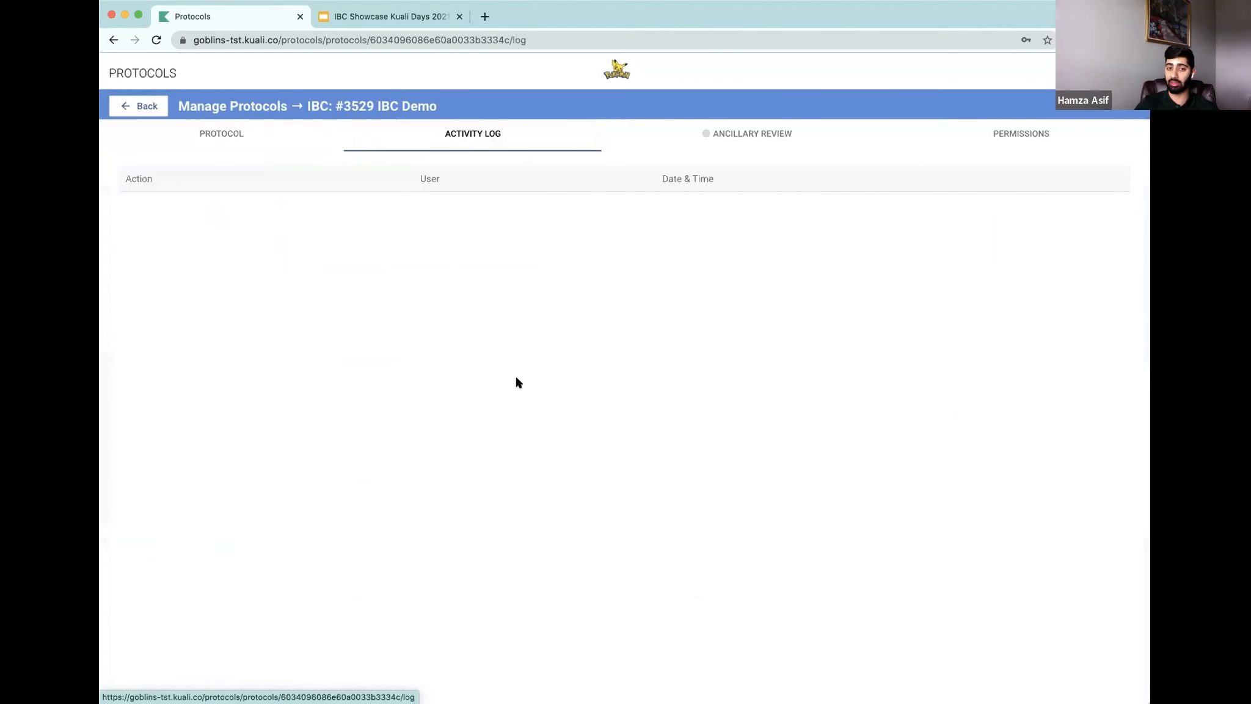
{"action": "scroll", "coordinate": [472, 431], "scroll_direction": "down", "scroll_amount": 7}
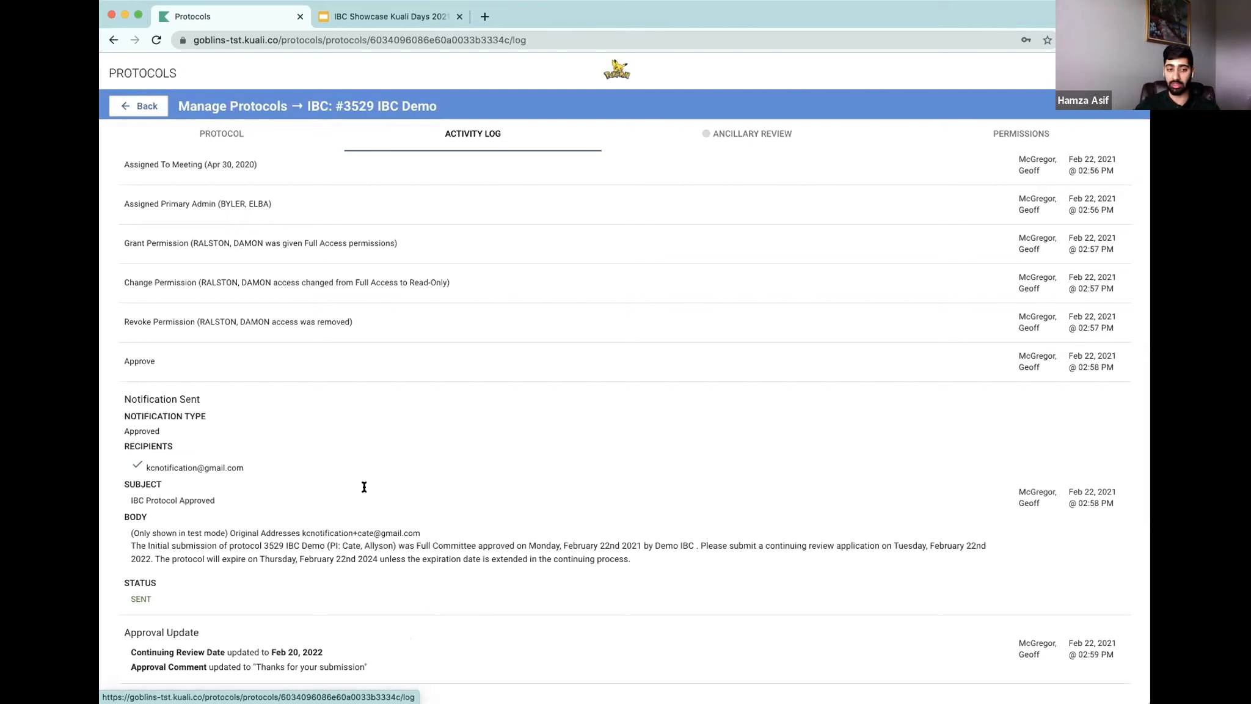
Step: Return to the protocols list and reopen the IBC Demo protocol
{"action": "left_click", "coordinate": [129, 104]}
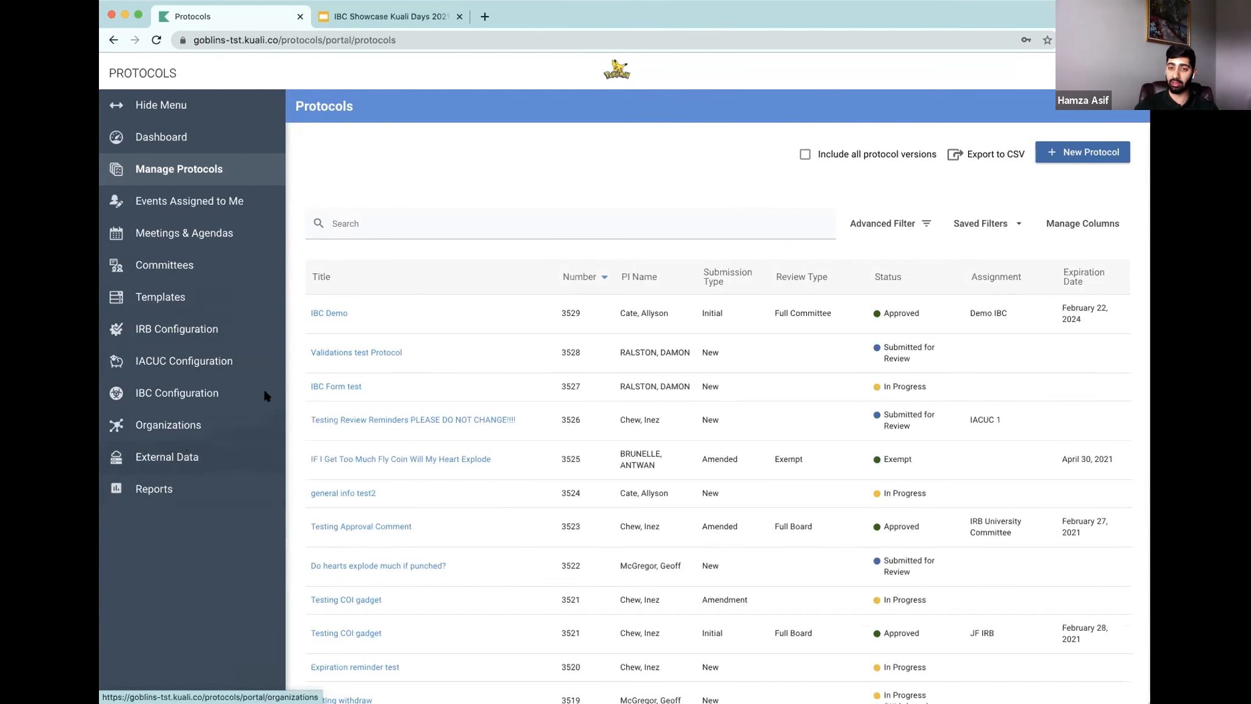
{"action": "left_click", "coordinate": [337, 315]}
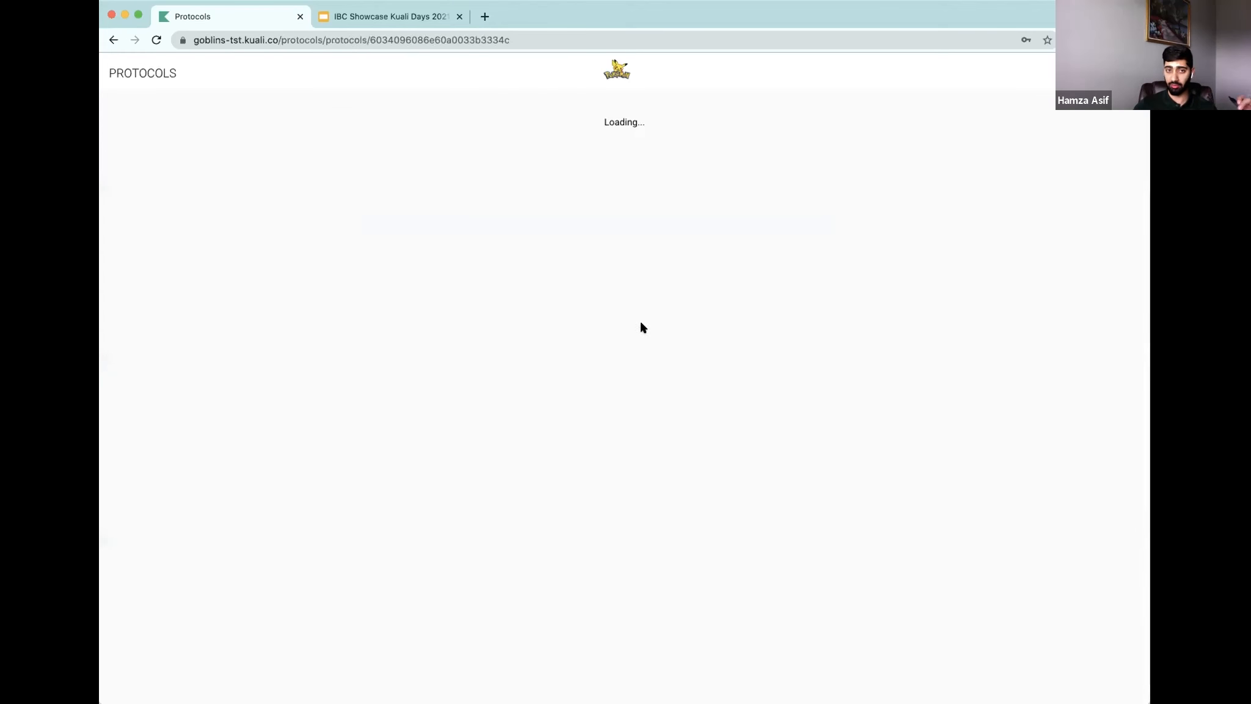